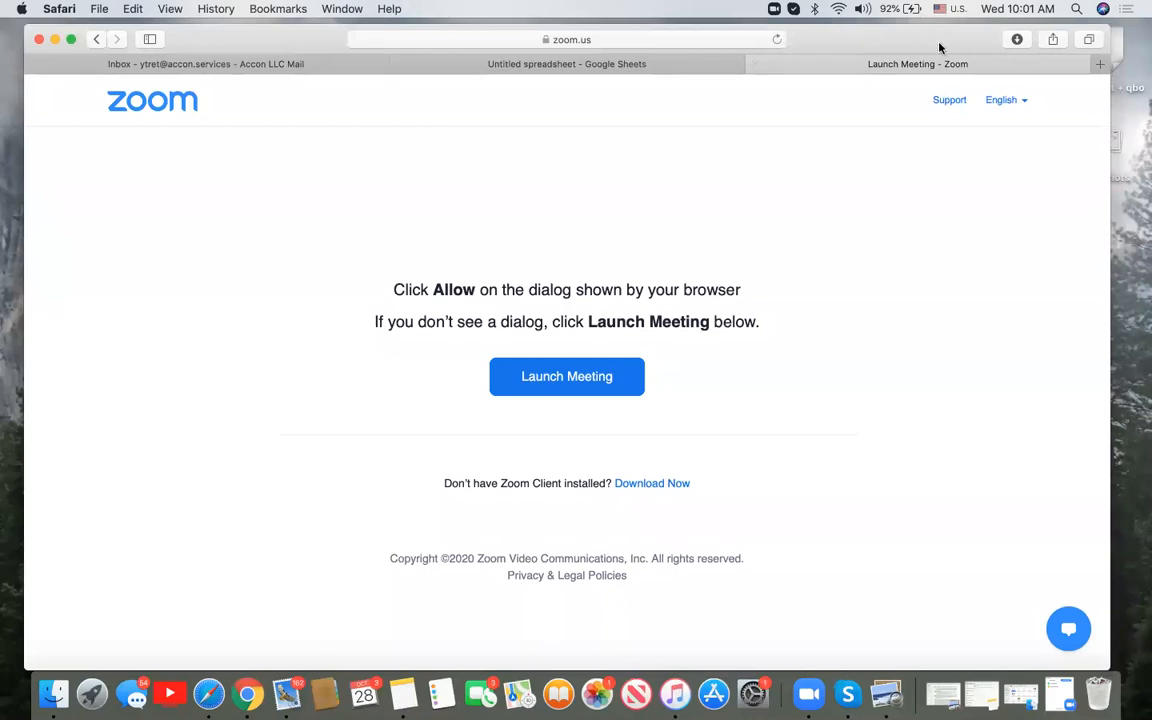
Close the Zoom launch page and the Vrbo window to return to the untitled spreadsheet
click(756, 91)
drag(845, 45, 850, 33)
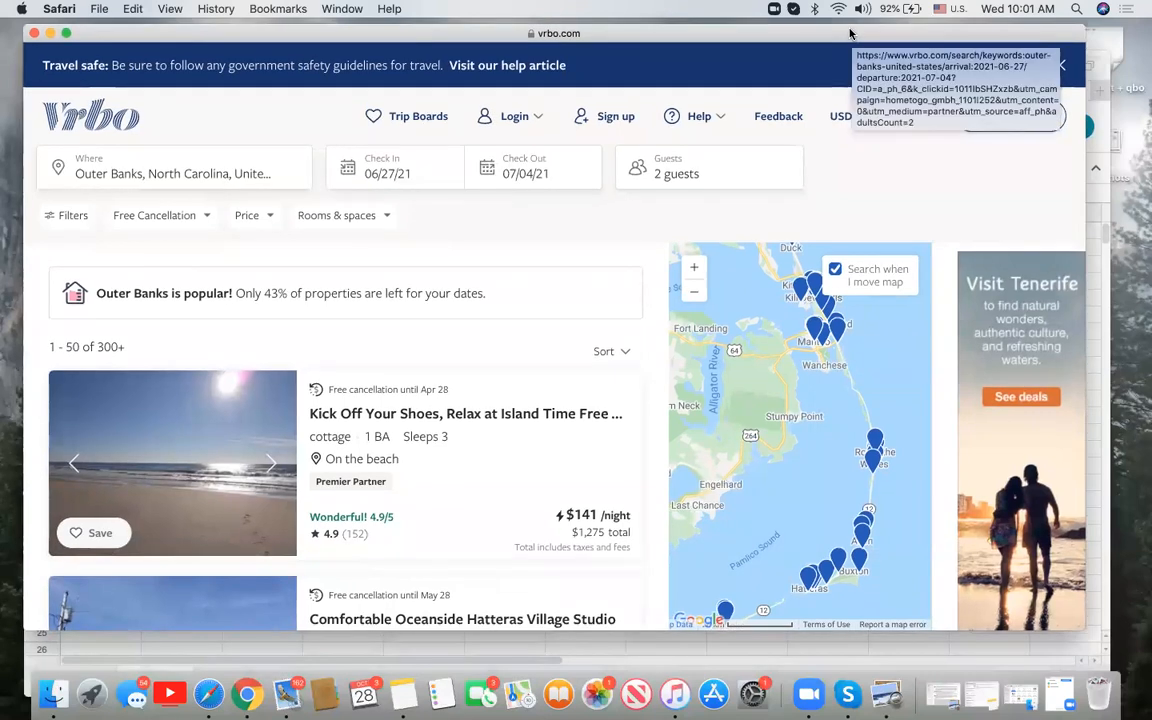
click(35, 33)
drag(951, 64, 950, 39)
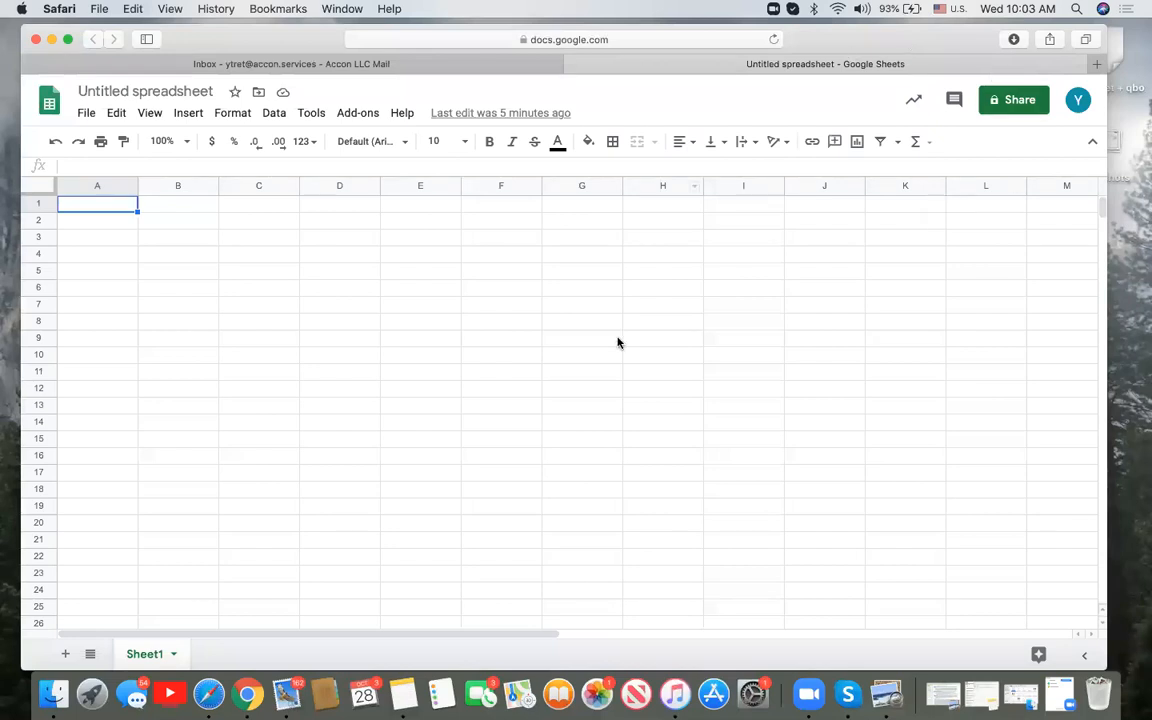
Start Get Accounting Data in the G-Accon for XERO add-on and choose the Invoices table
click(358, 113)
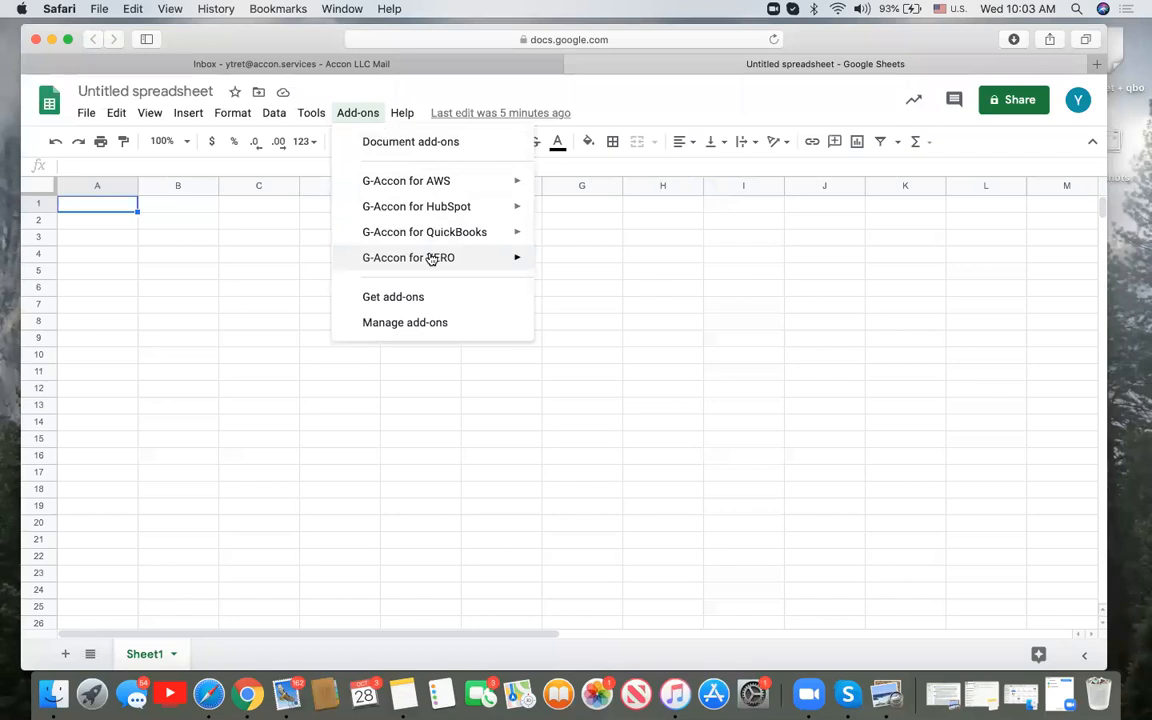
mouse_move(431, 259)
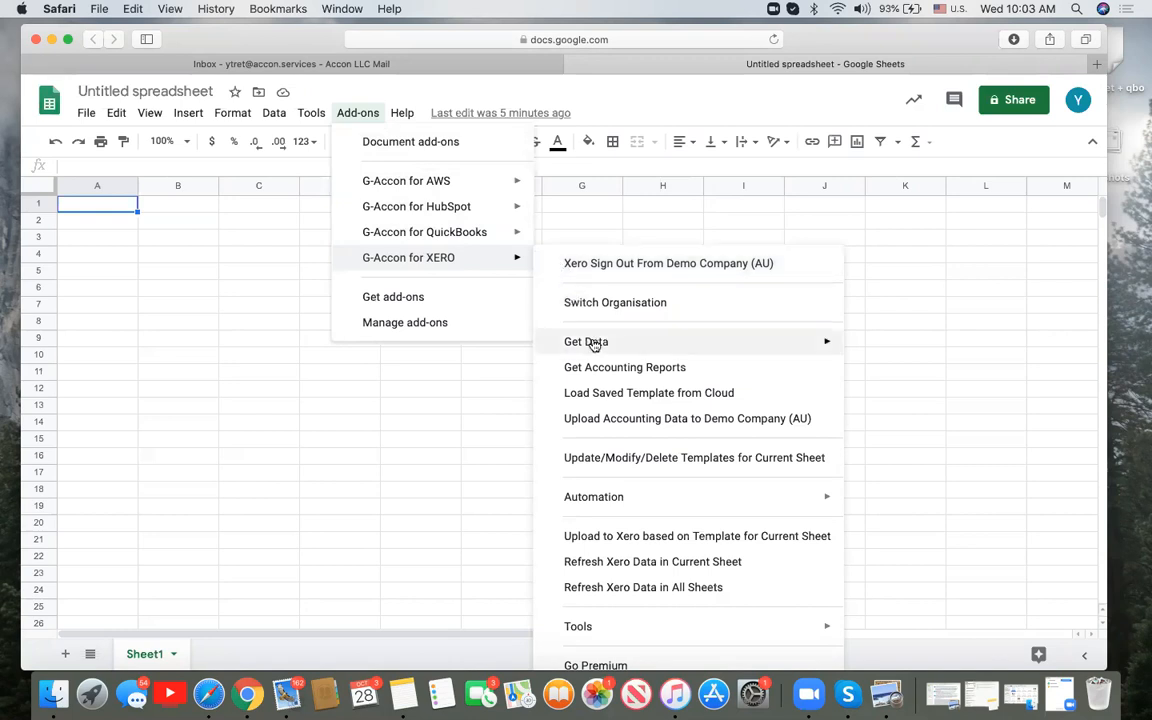
mouse_move(595, 345)
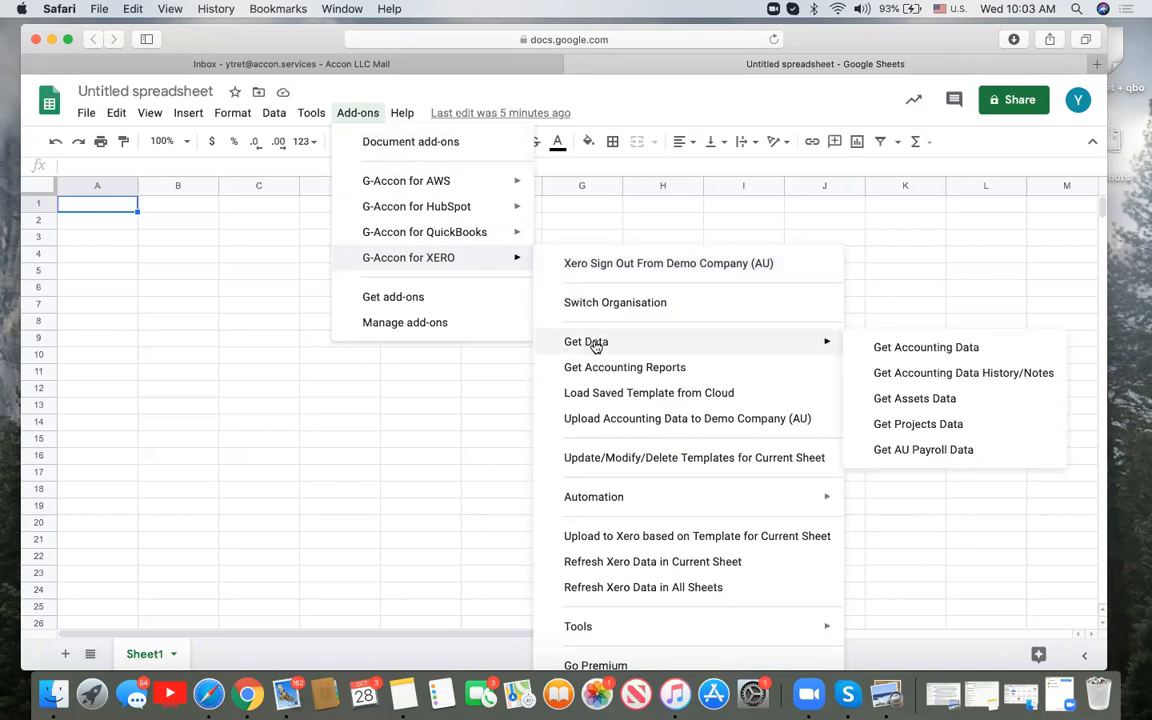
click(876, 349)
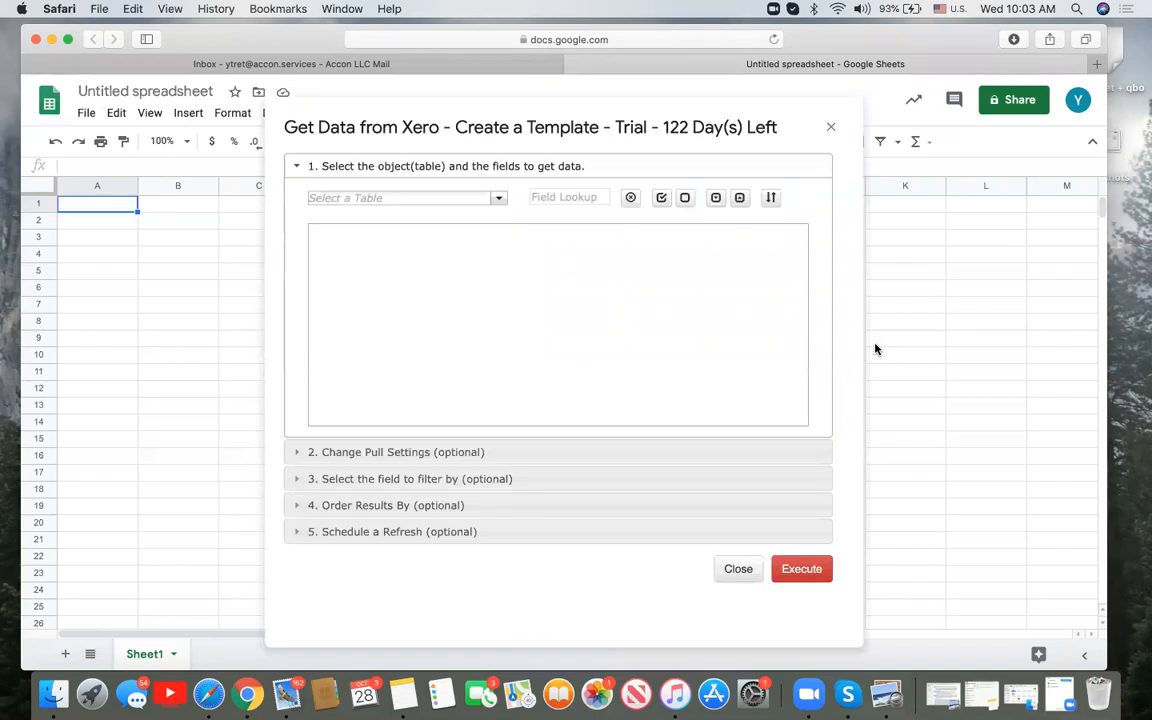
click(503, 199)
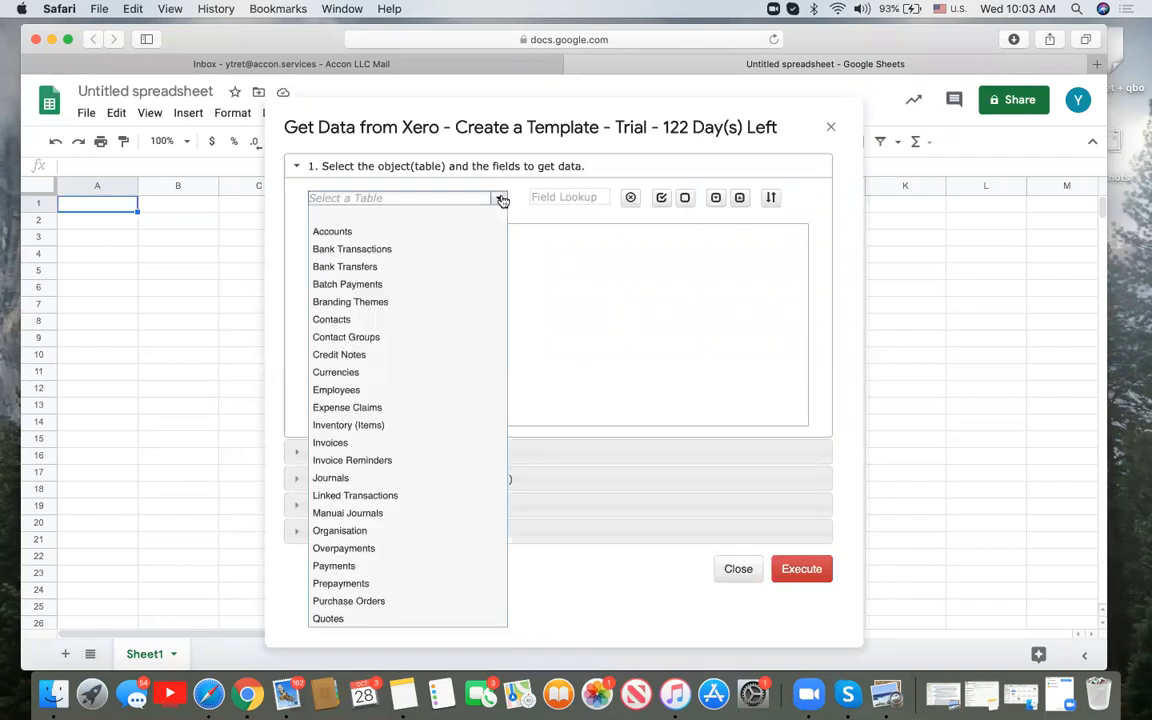
click(445, 442)
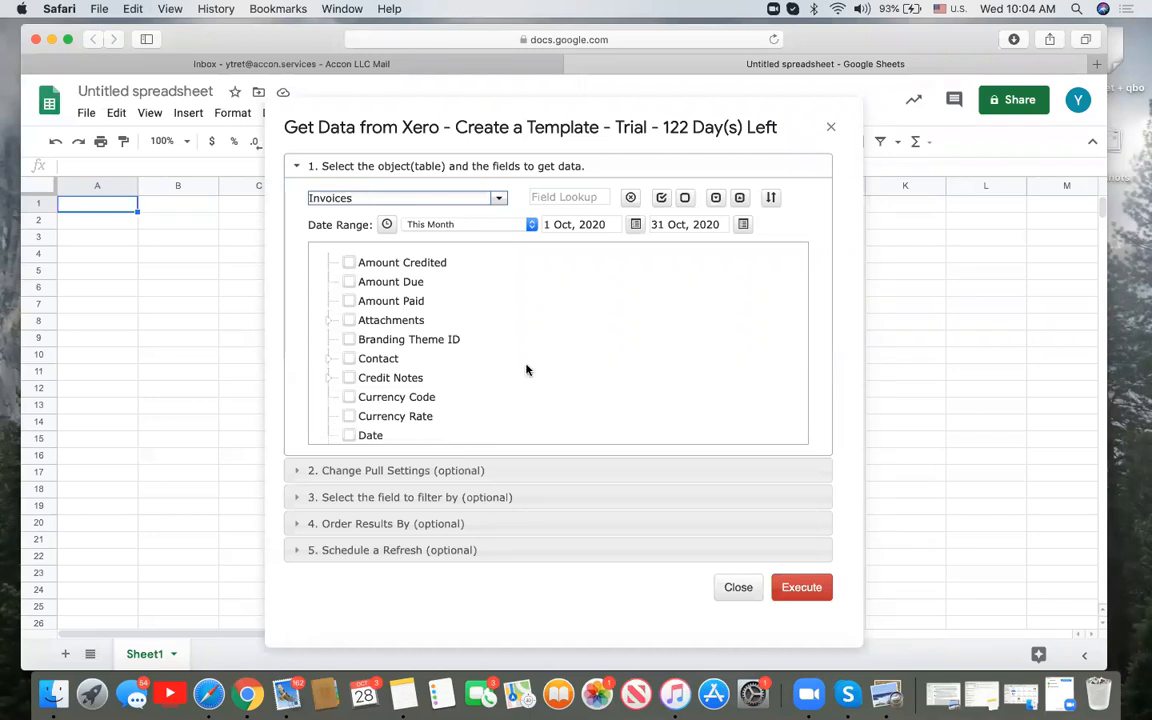
Include the Invoice ID and Invoice Number fields, plus Payment ID from the Payments group, in the template
scroll(527, 370, down, 3)
scroll(527, 370, down, 5)
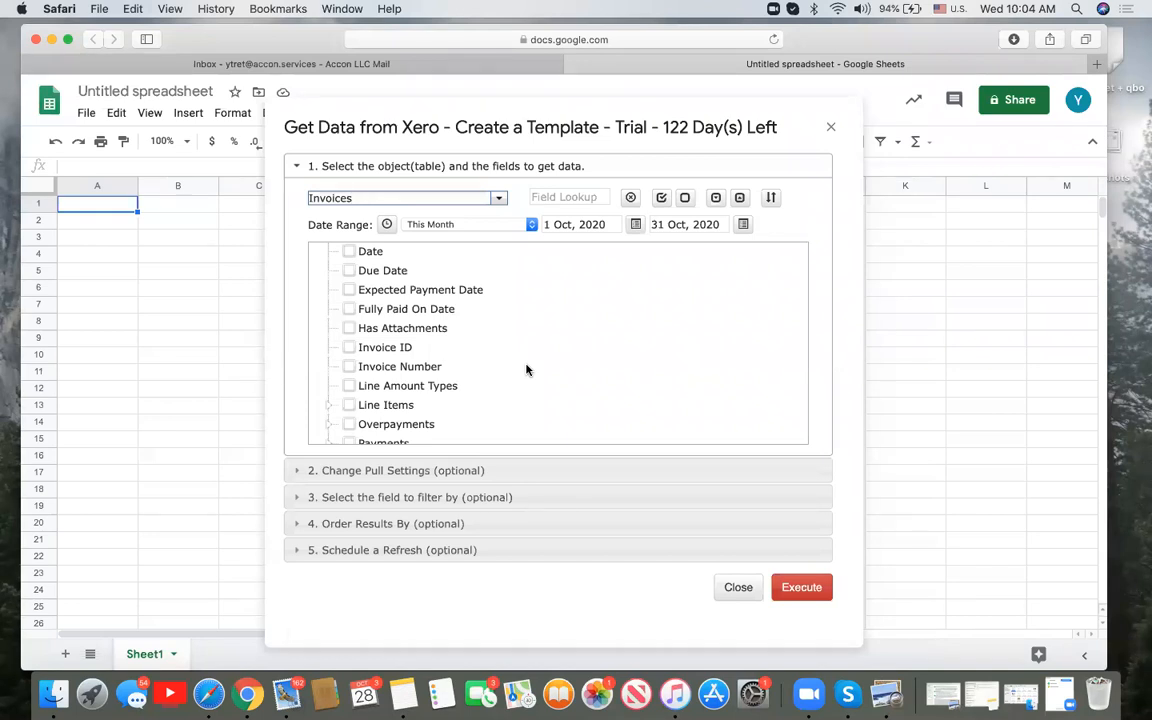
click(352, 352)
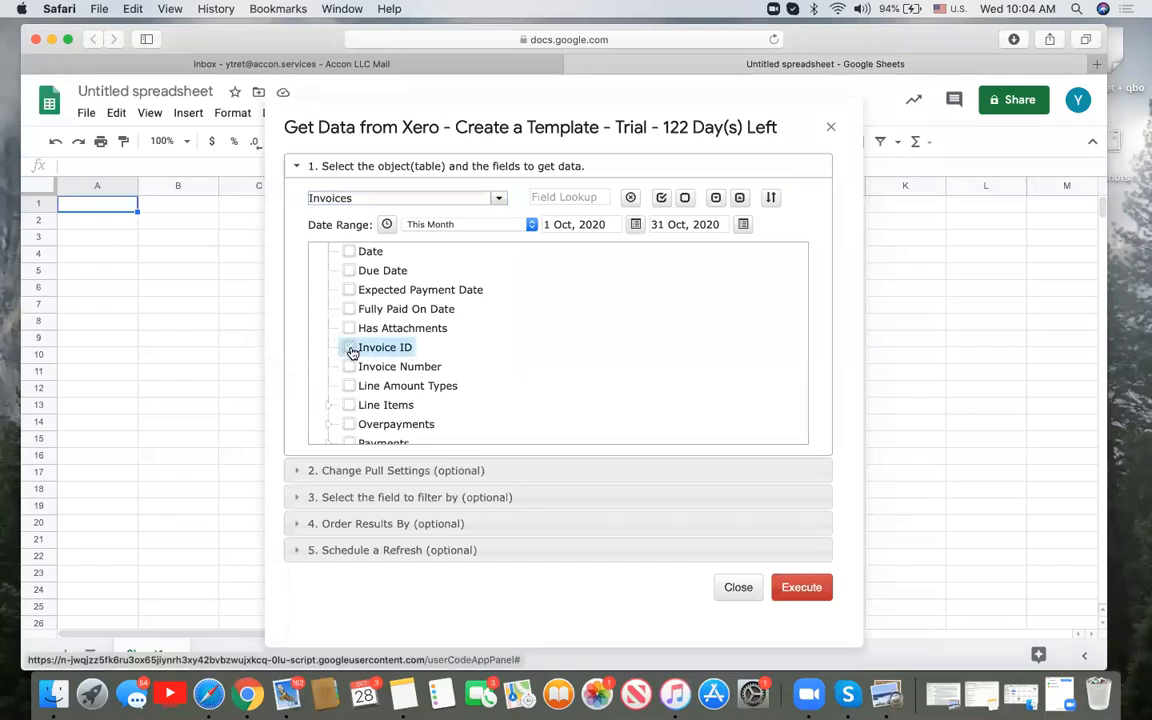
click(352, 369)
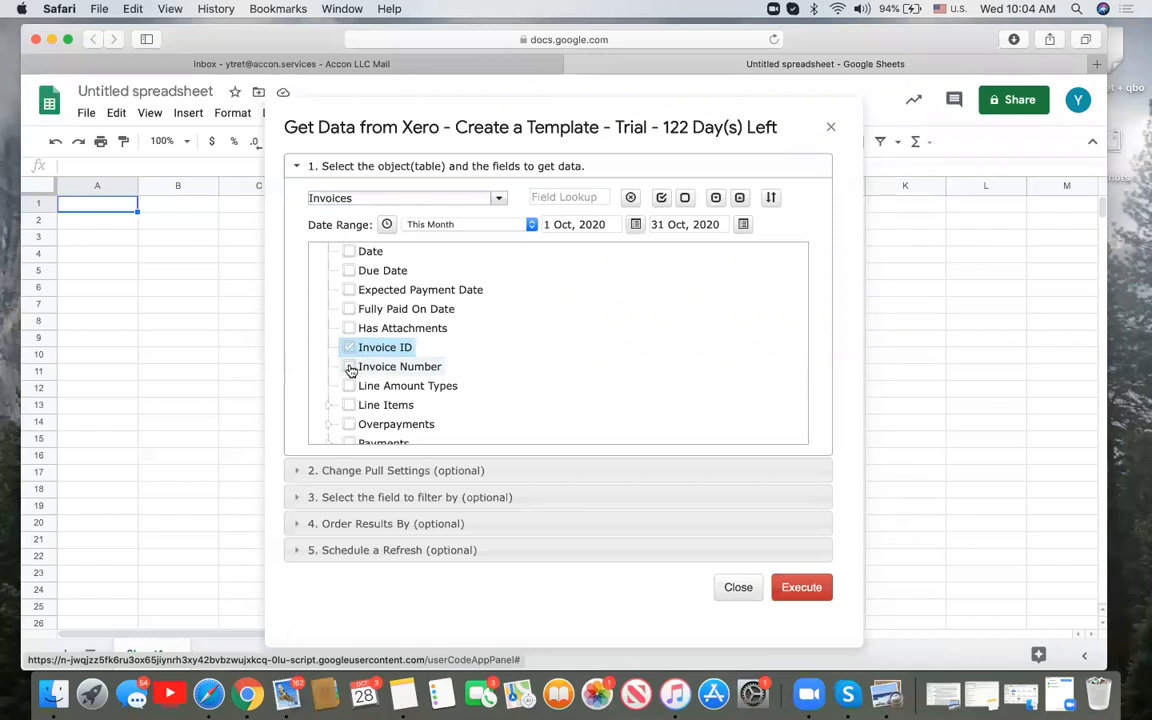
scroll(617, 375, down, 3)
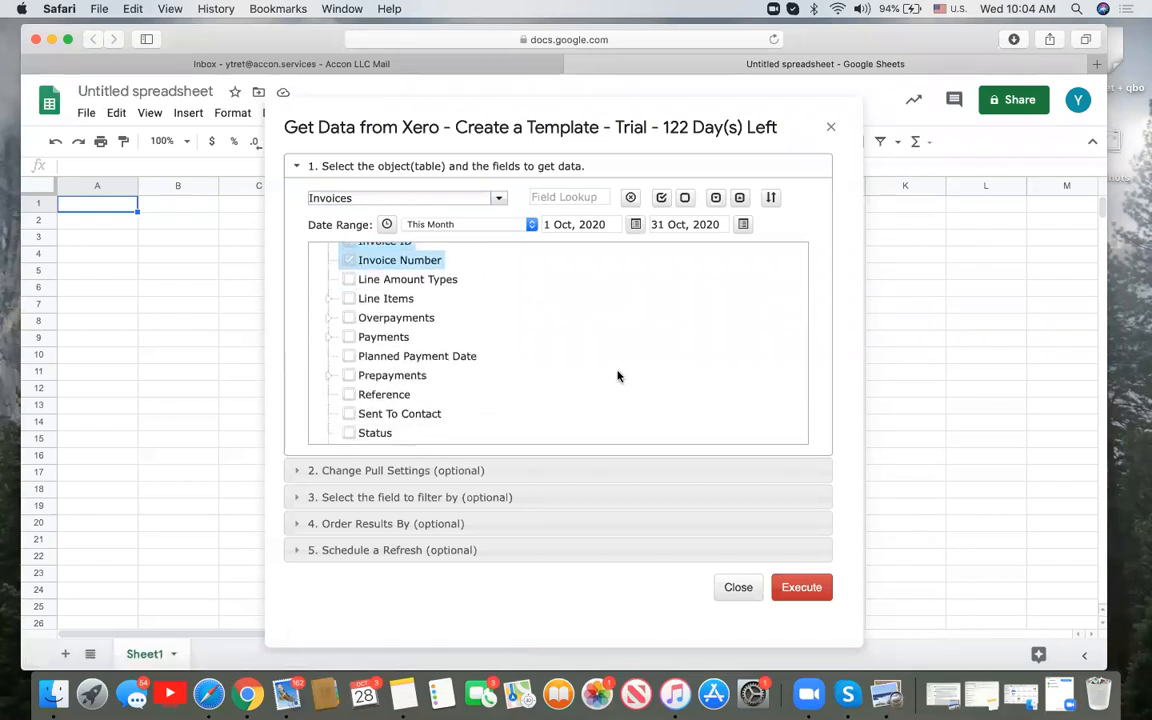
click(331, 341)
scroll(463, 399, down, 3)
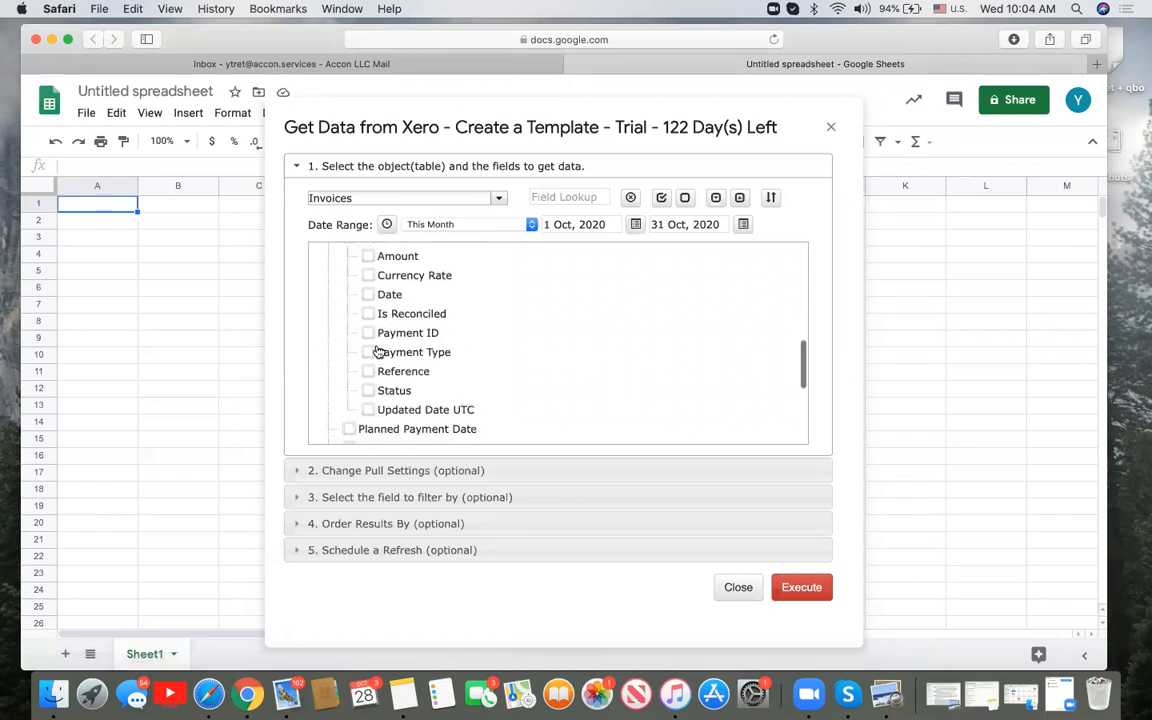
click(369, 334)
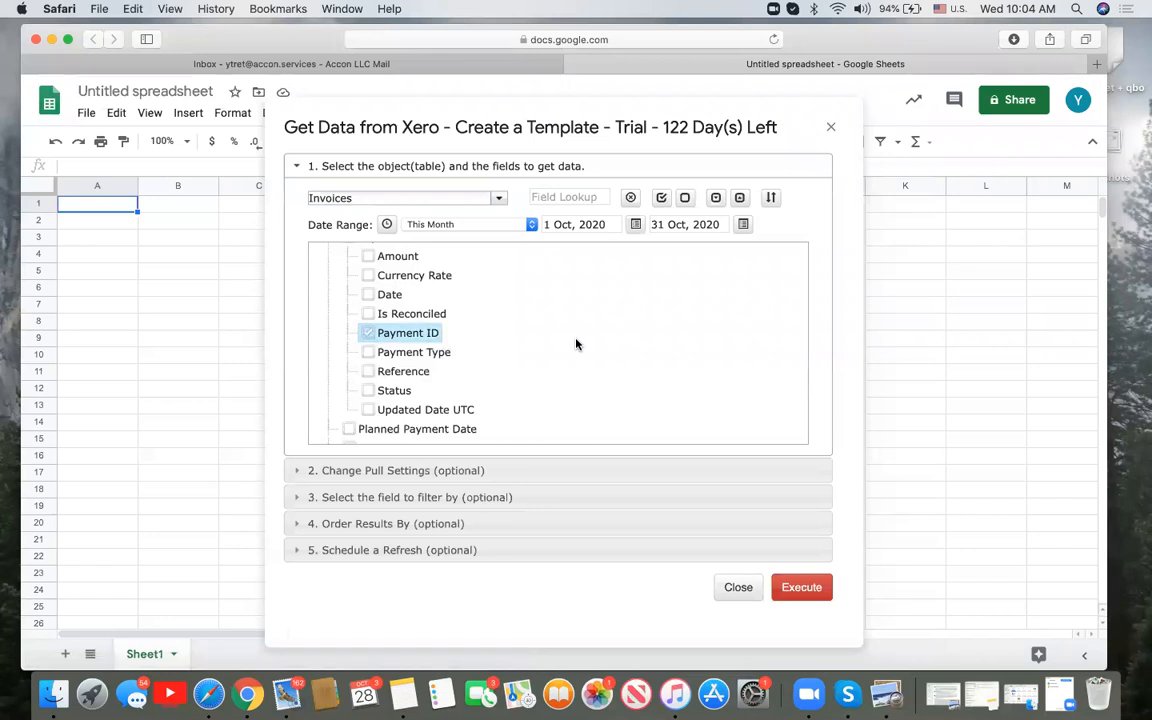
Set the start of the invoice date range to 1 Sep, 2020 and place Payment ID first in the field order
click(603, 223)
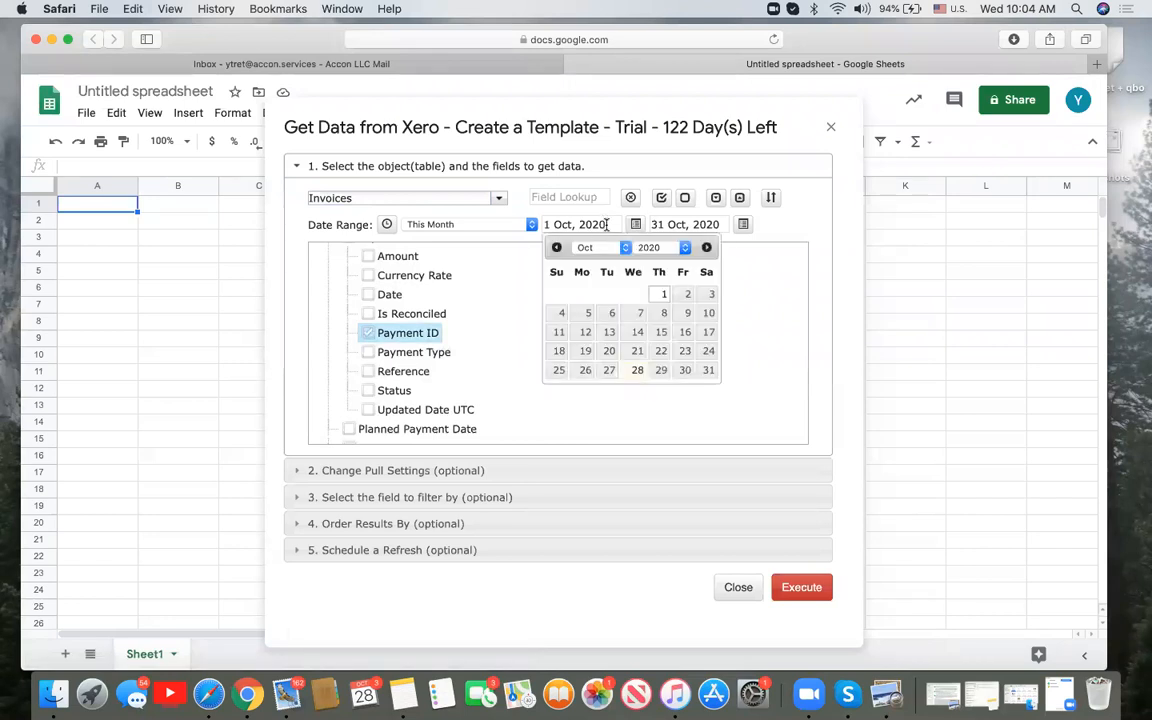
click(625, 250)
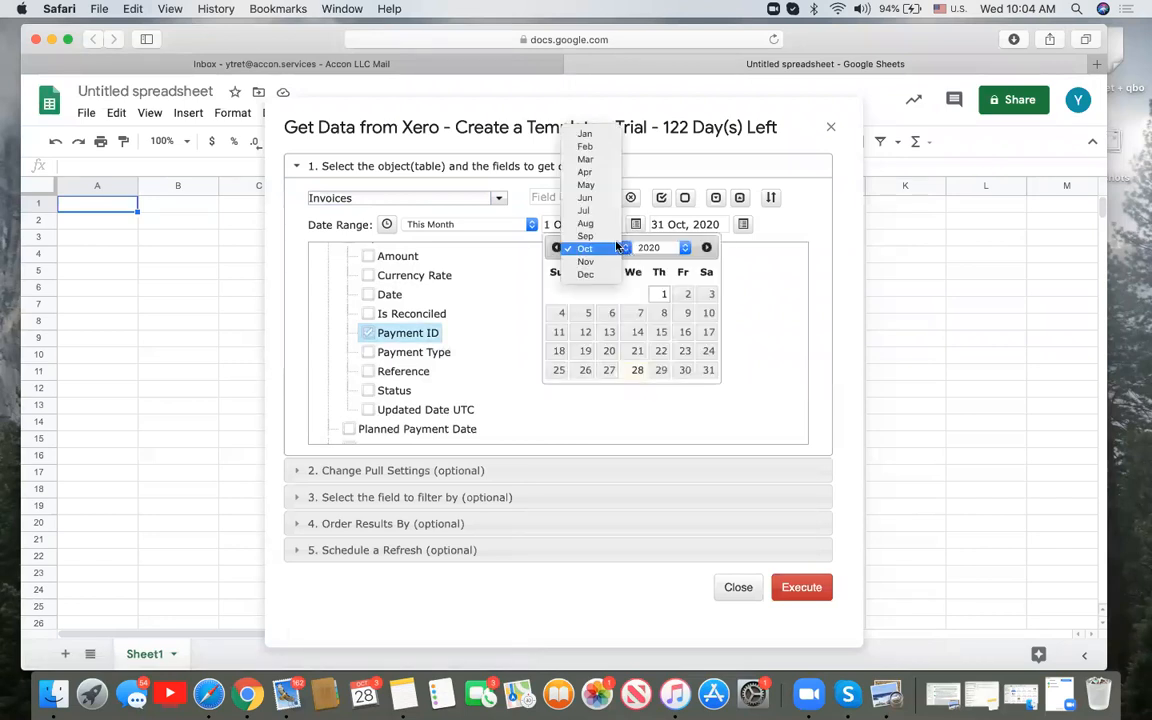
click(606, 237)
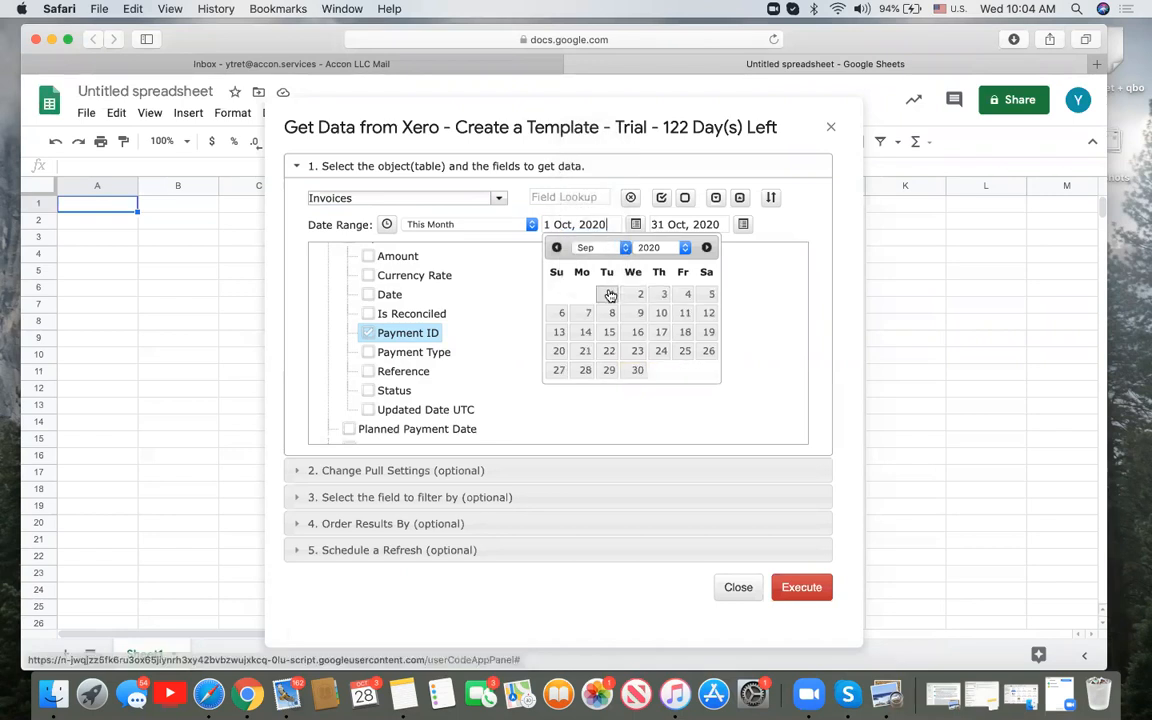
click(610, 296)
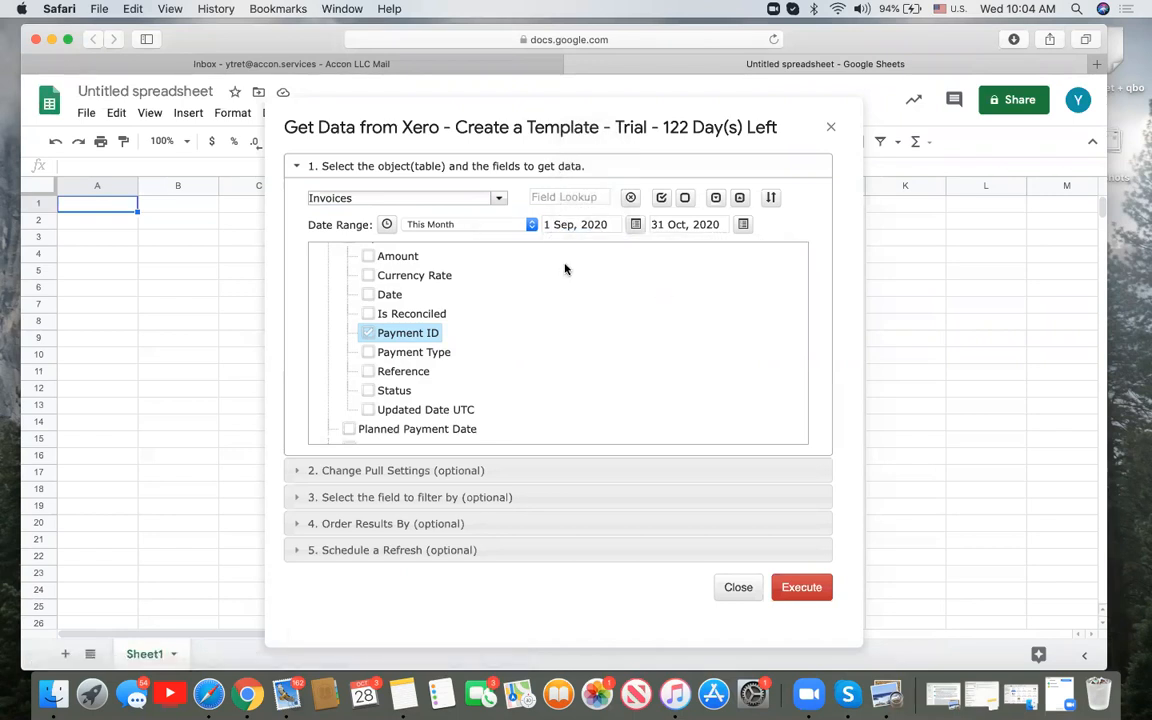
click(771, 199)
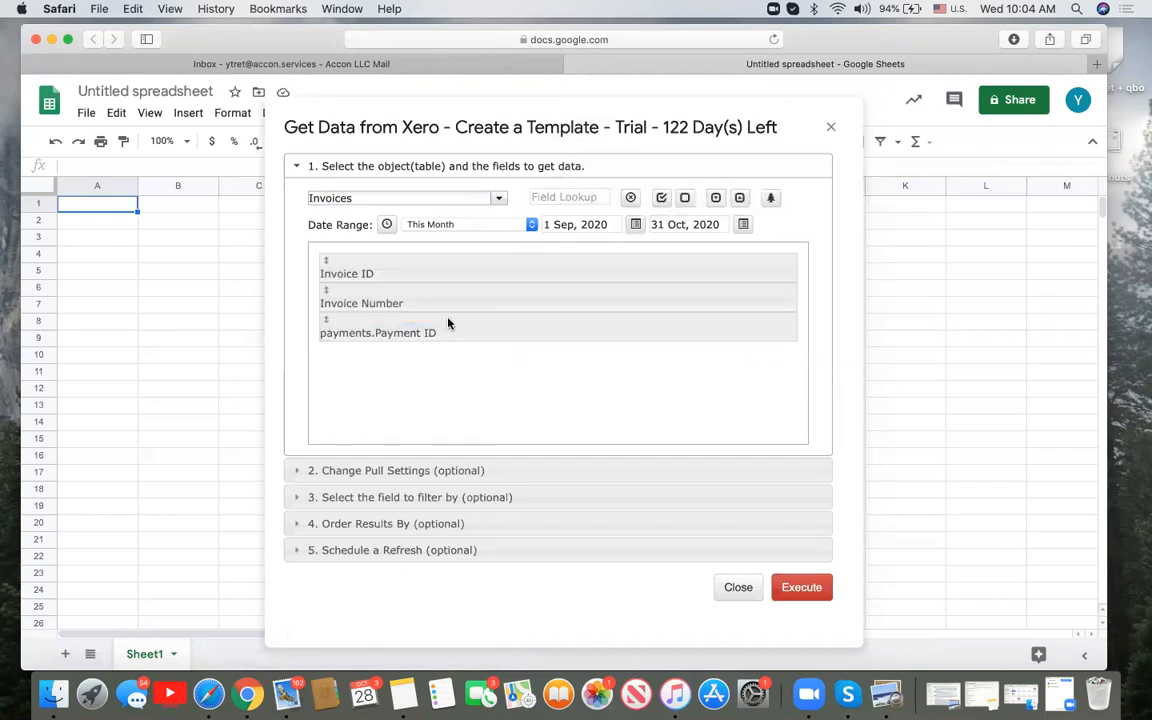
drag(447, 327, 447, 264)
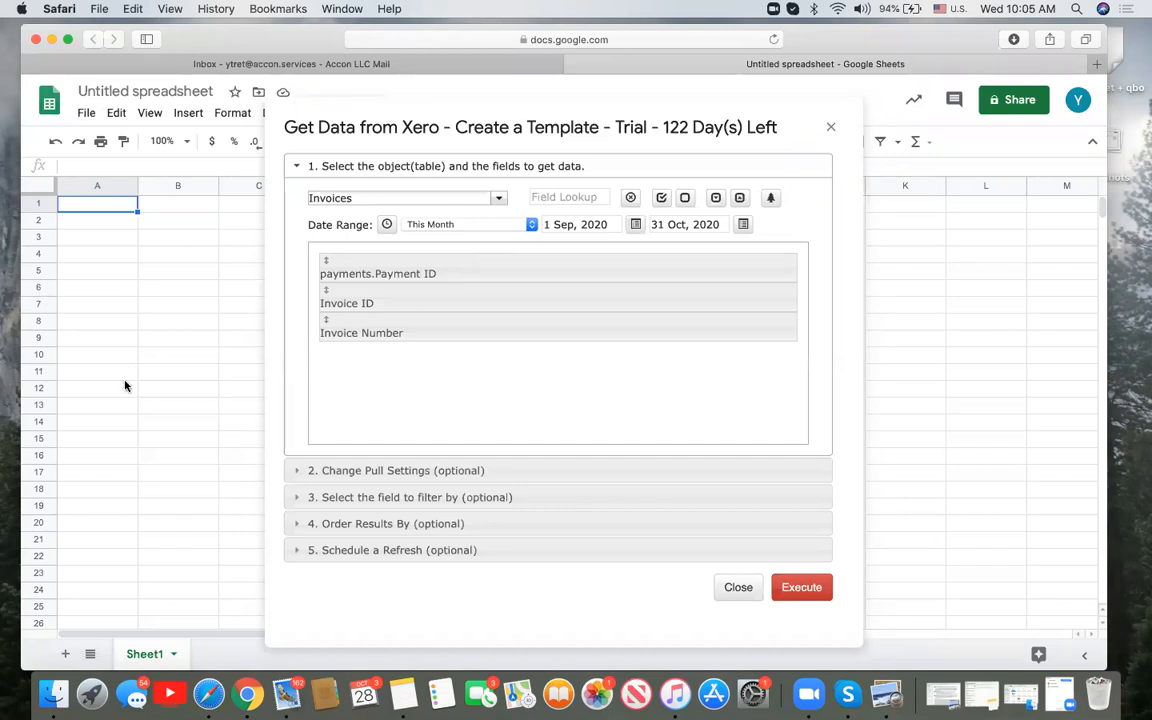
Name the template Invoices in the pull settings
click(436, 471)
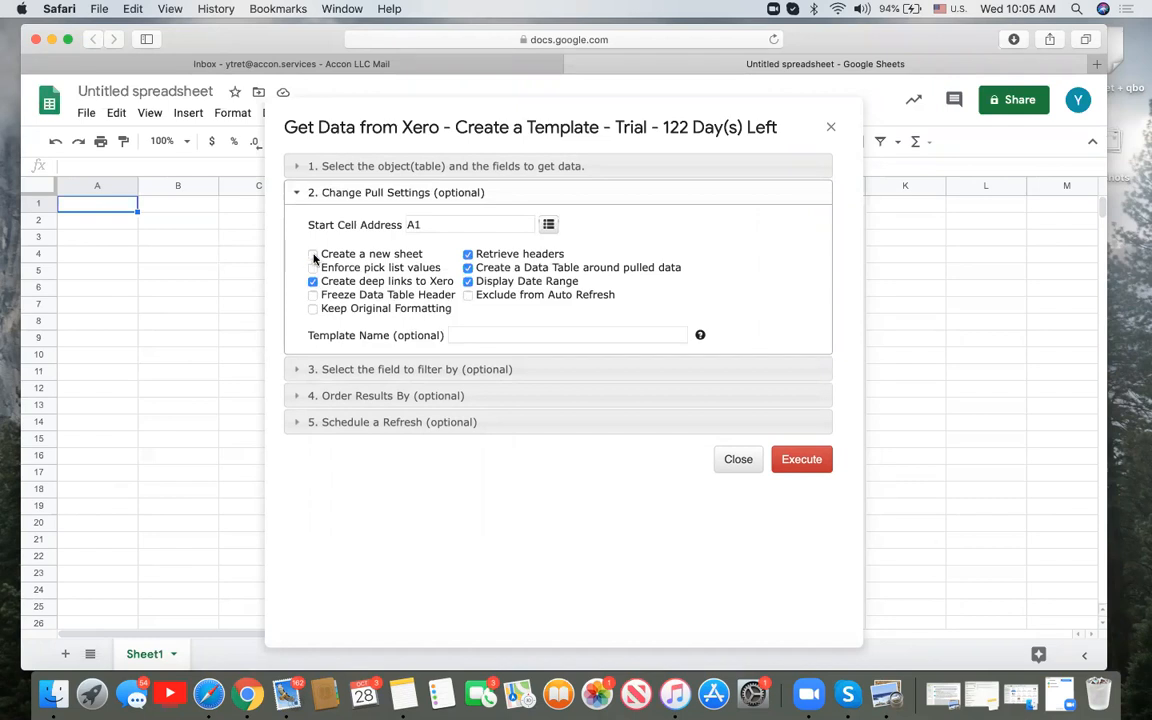
click(435, 224)
click(492, 334)
text(Invouce)
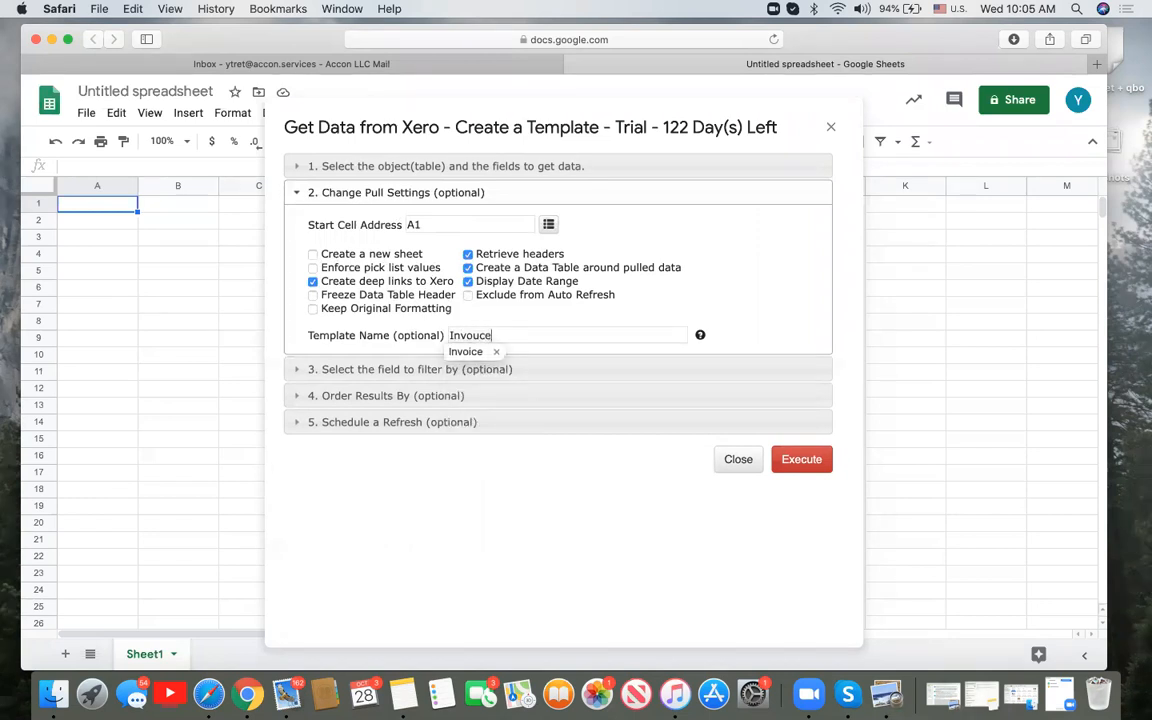
key(BackSpace)
key(BackSpace)
key(BackSpace)
text(ices)
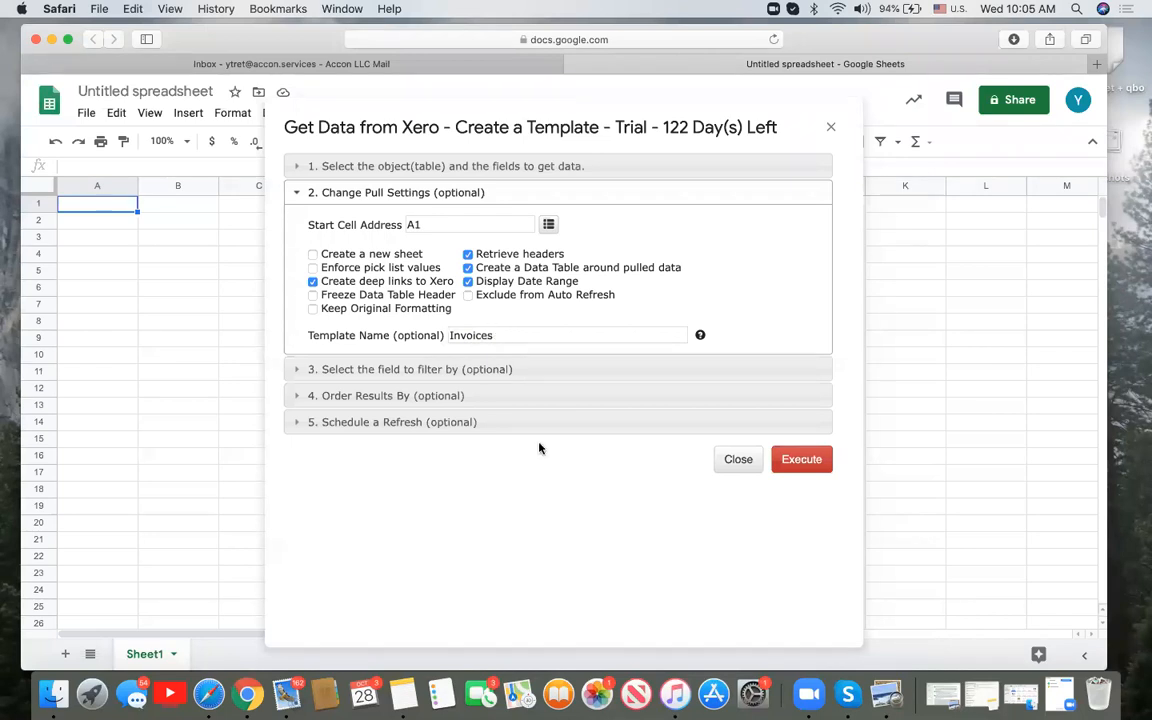
Return to the invoice field tree and add the Amount Due and Amount Paid fields
click(538, 166)
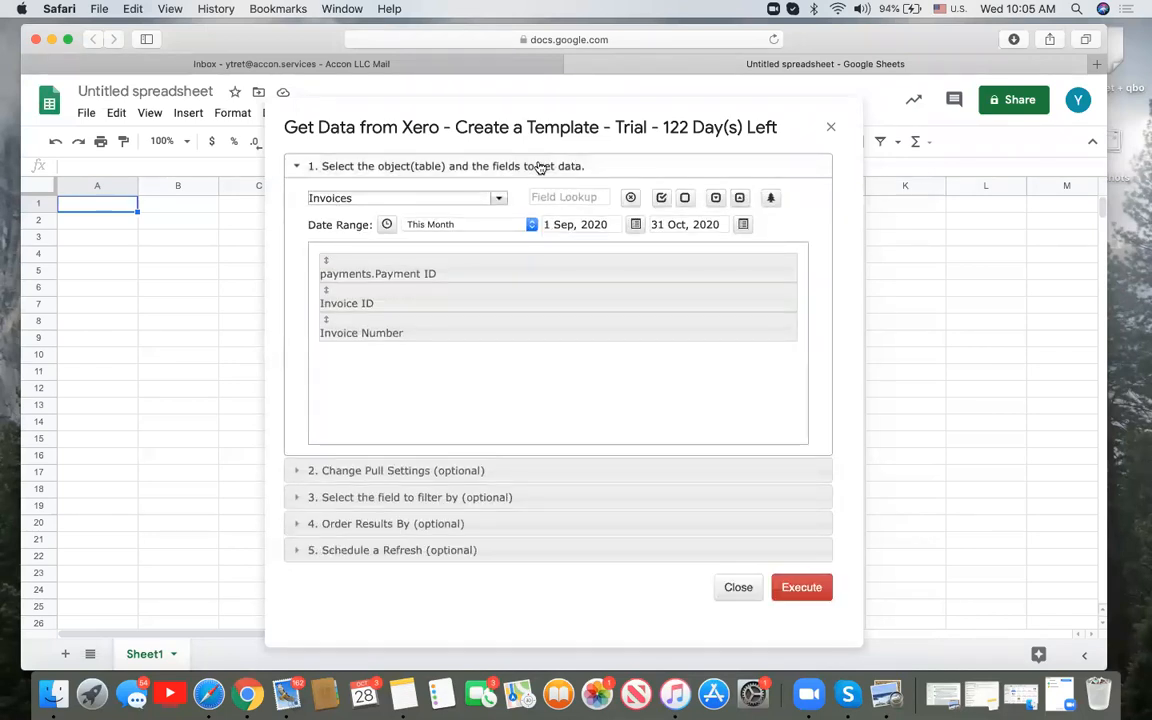
click(777, 198)
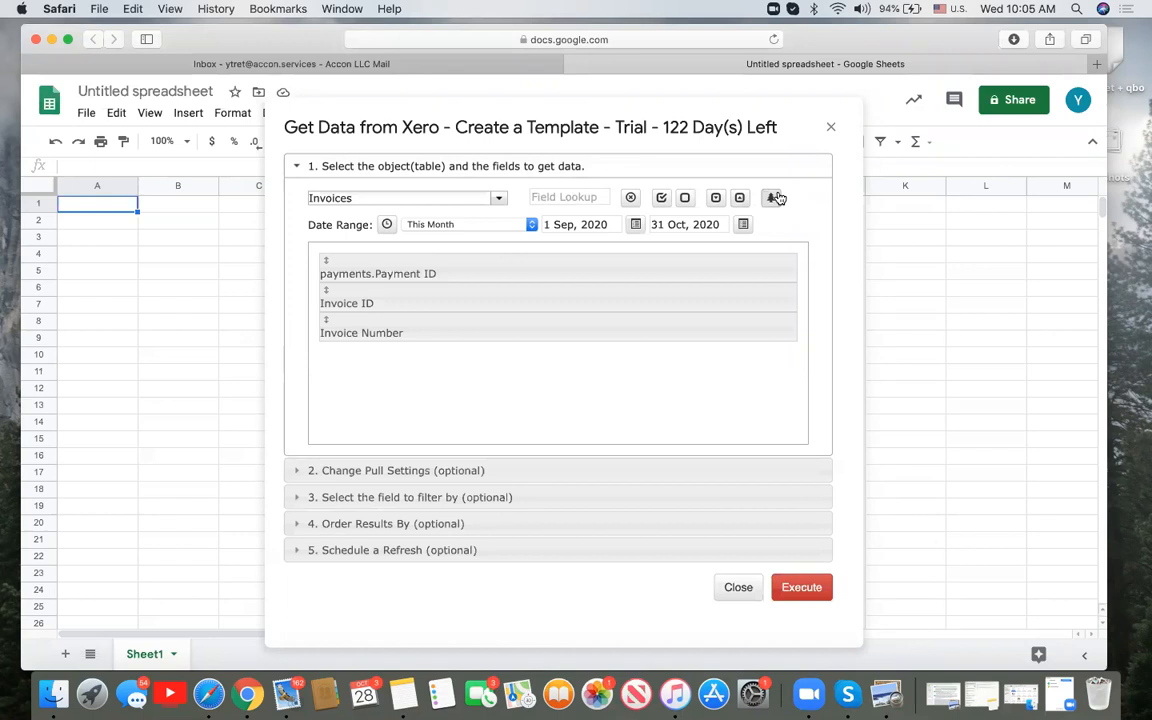
scroll(560, 398, down, 1)
scroll(561, 399, down, 5)
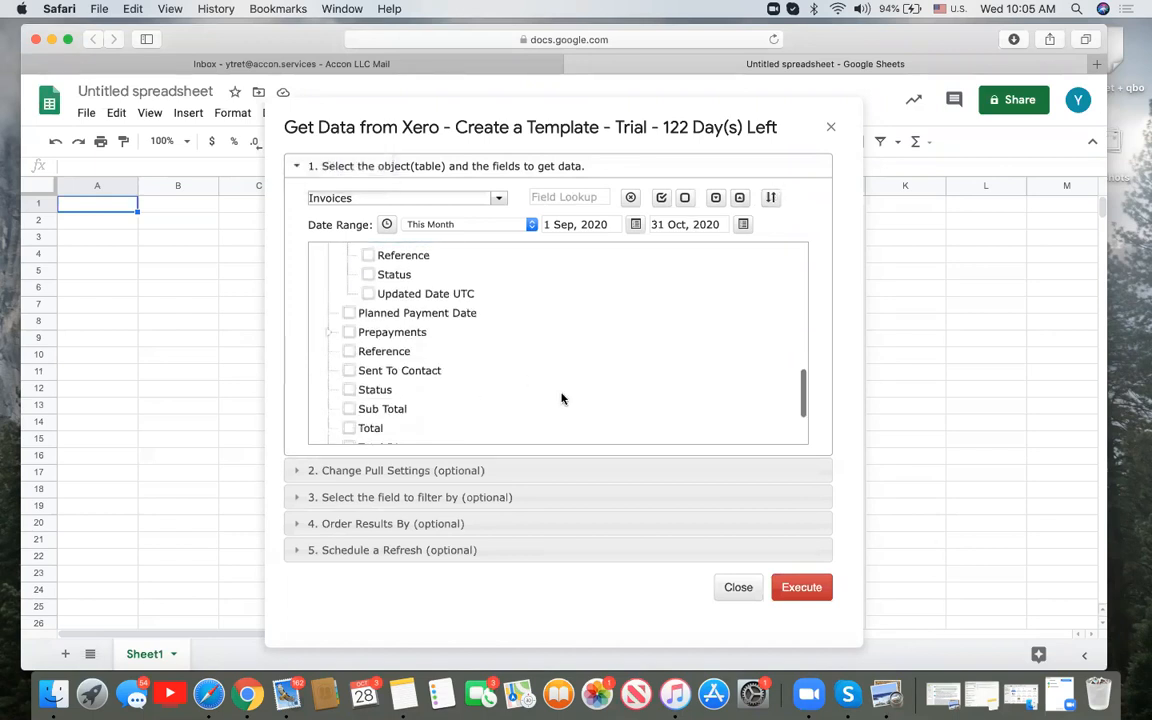
scroll(561, 399, up, 10)
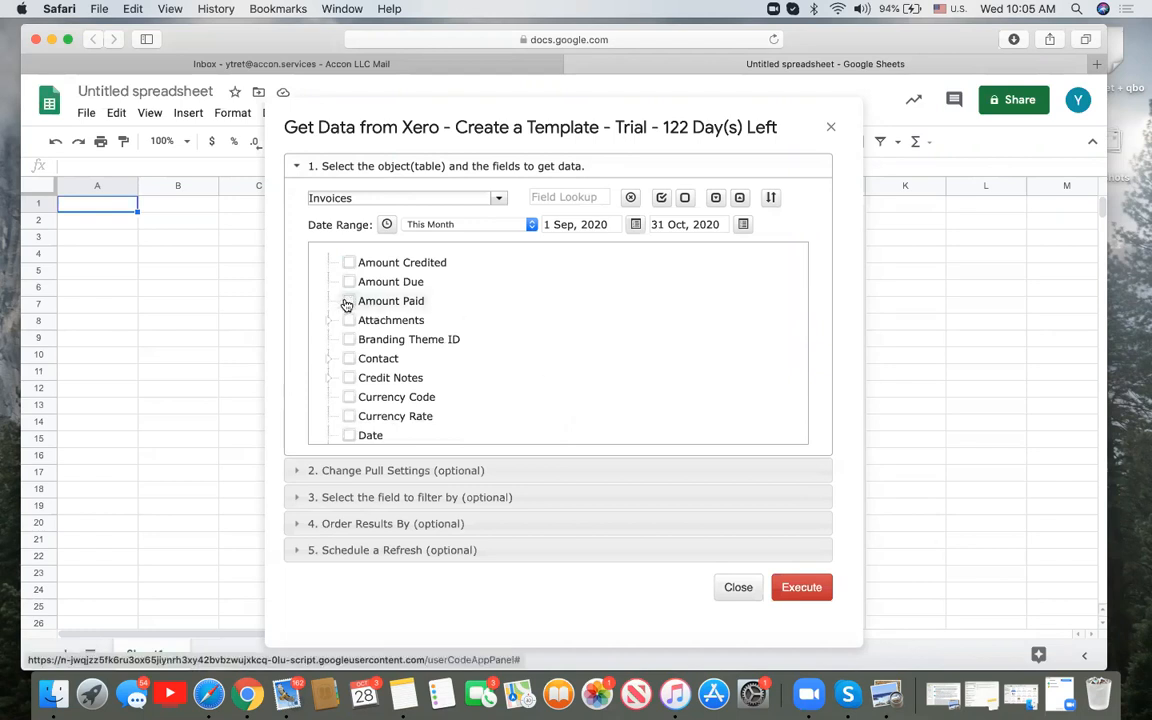
click(349, 288)
click(350, 303)
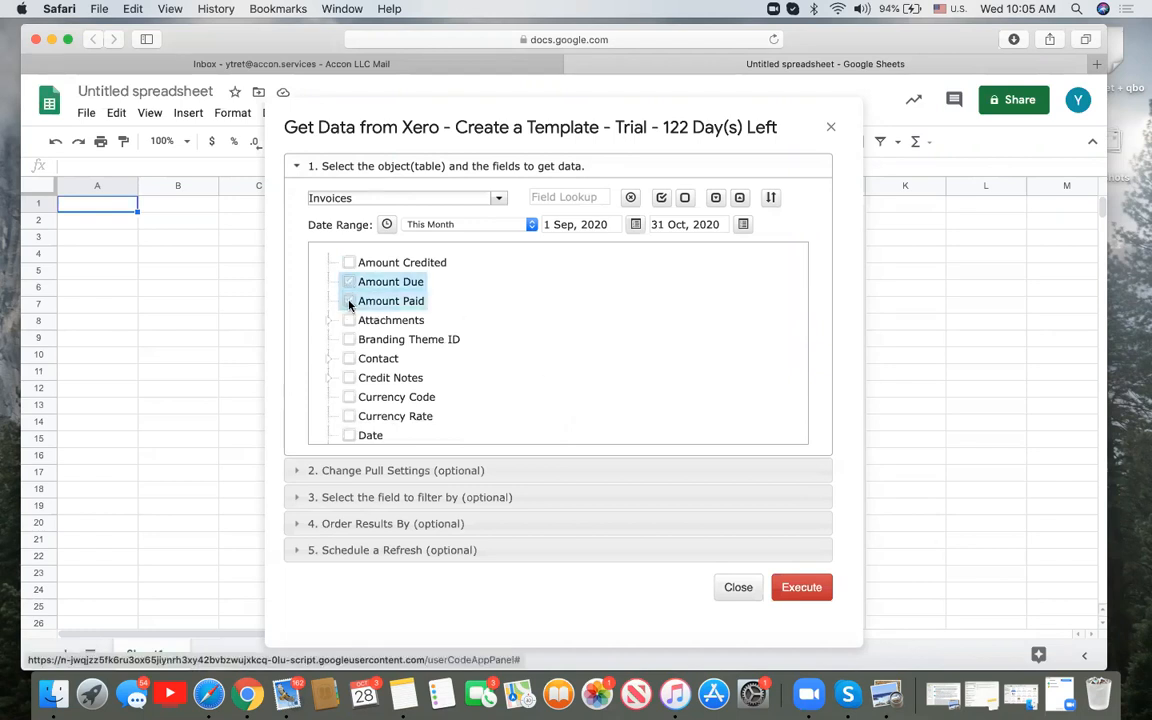
Add the Due Date, Total, Status and Type fields to the invoice template
scroll(600, 387, down, 3)
scroll(600, 387, down, 3)
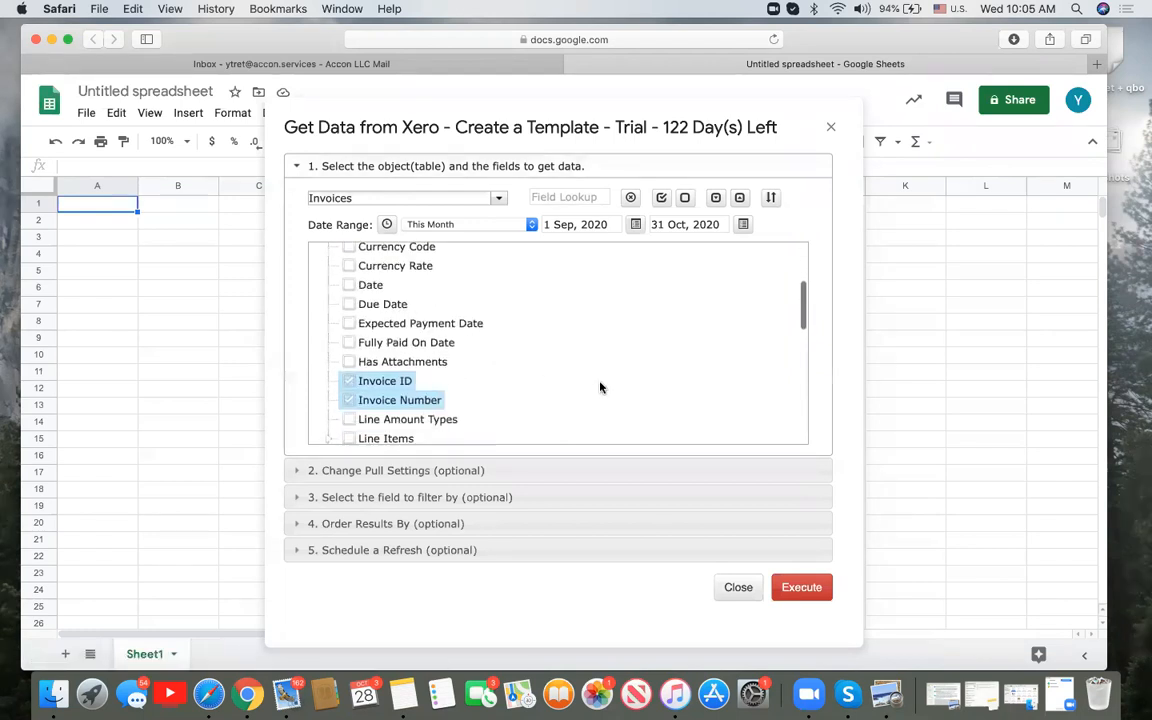
click(349, 304)
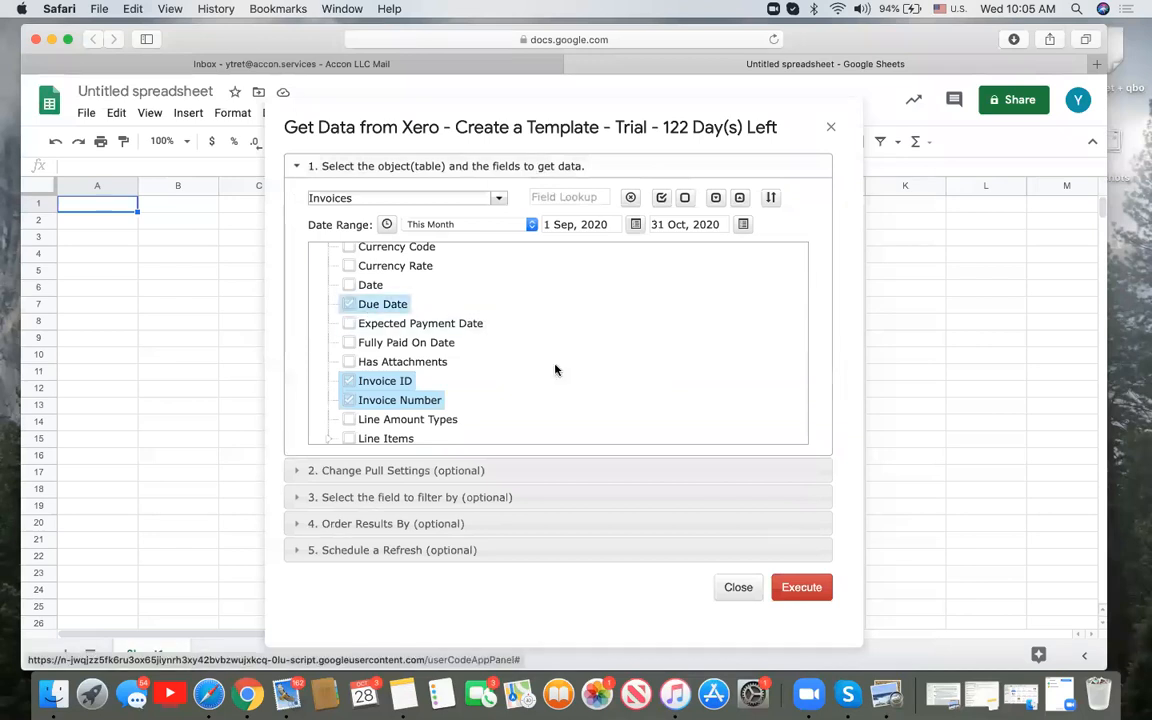
scroll(555, 370, down, 2)
scroll(555, 370, down, 10)
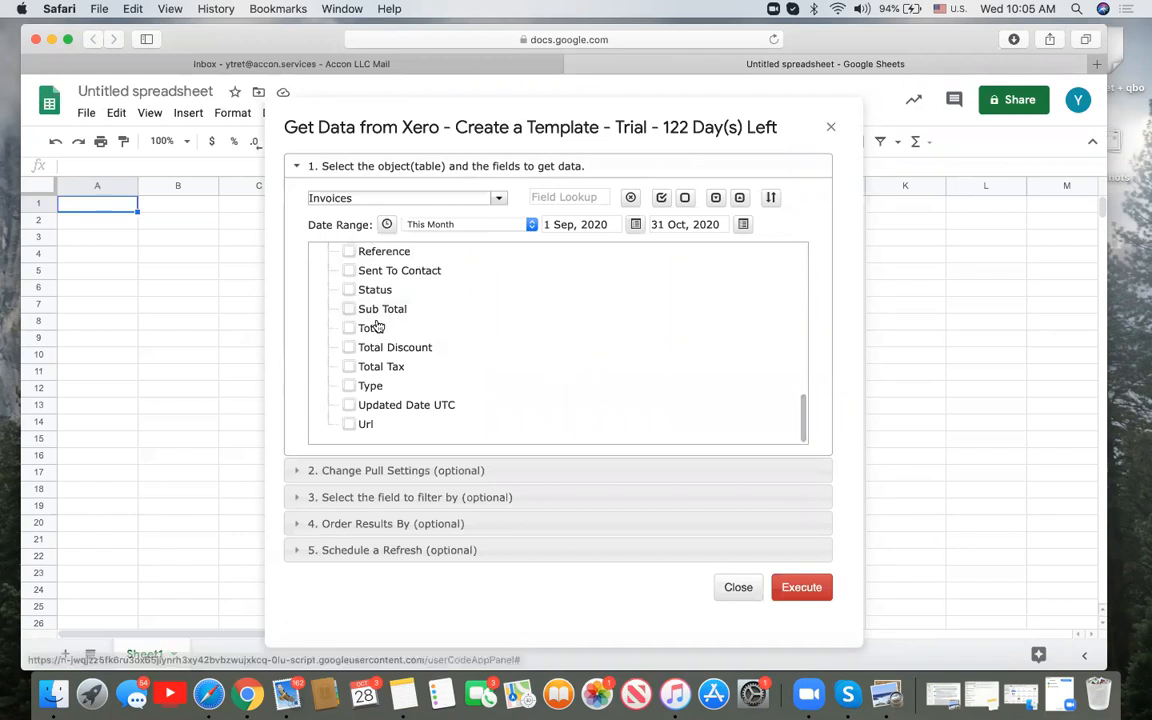
click(349, 329)
click(349, 290)
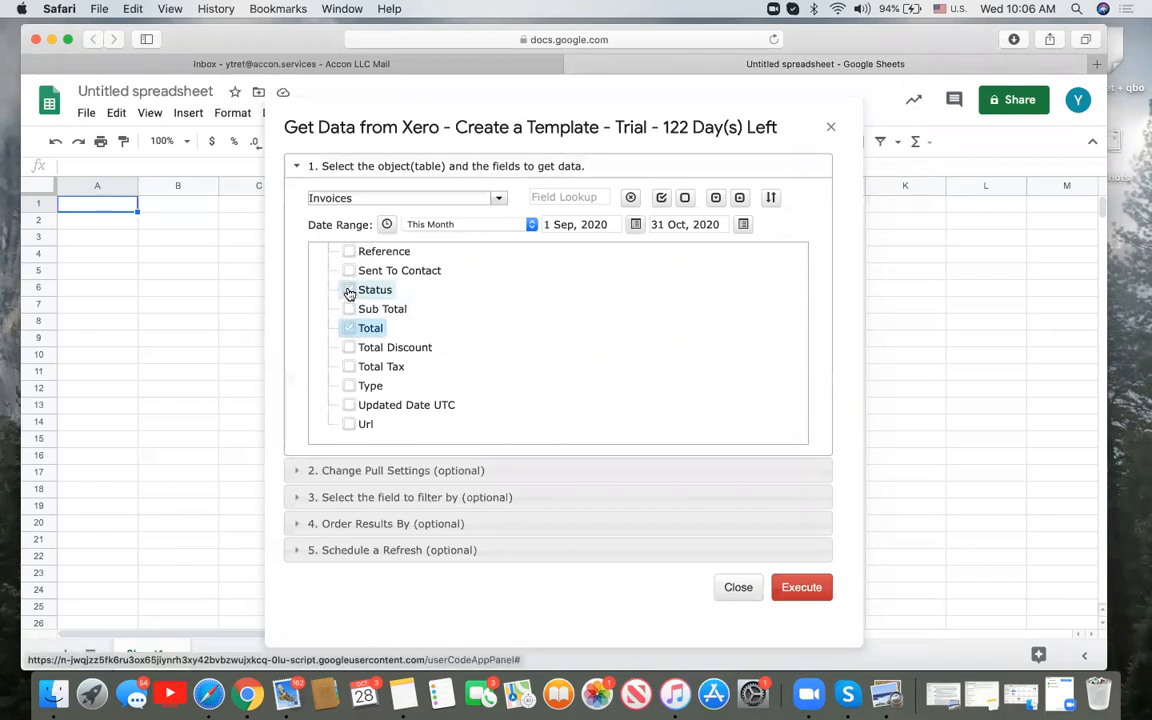
click(350, 387)
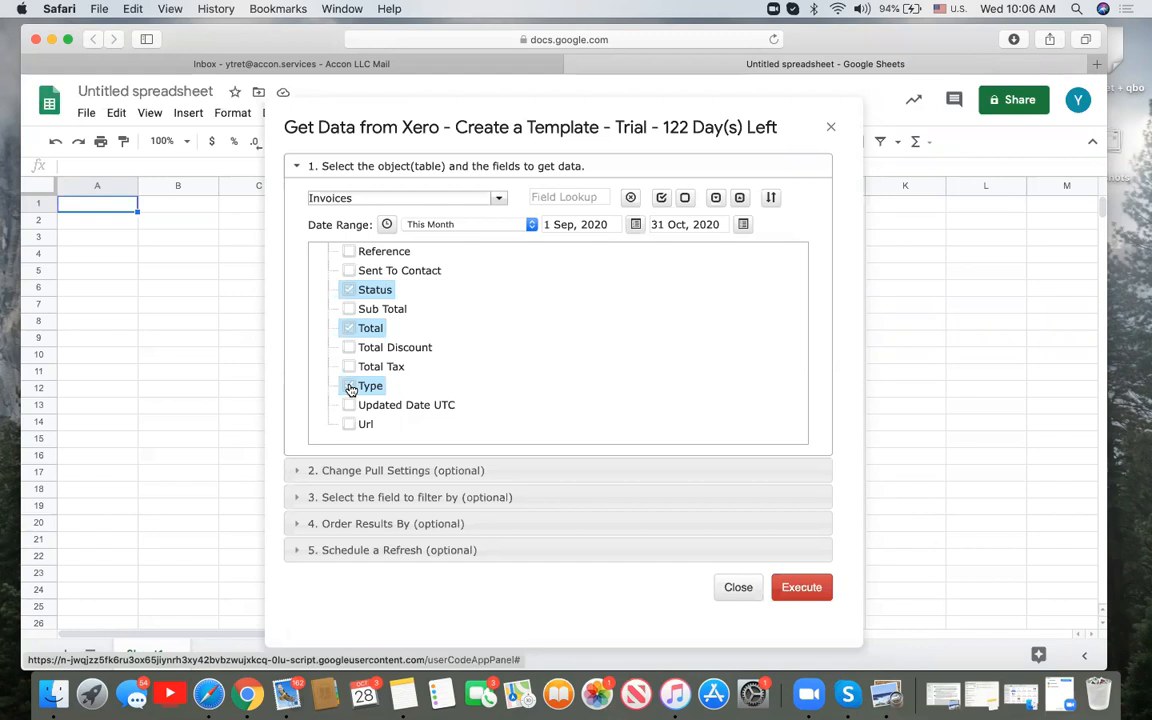
Run the Invoices template and widen the Payment ID and Invoice ID columns to fit their full IDs
click(819, 590)
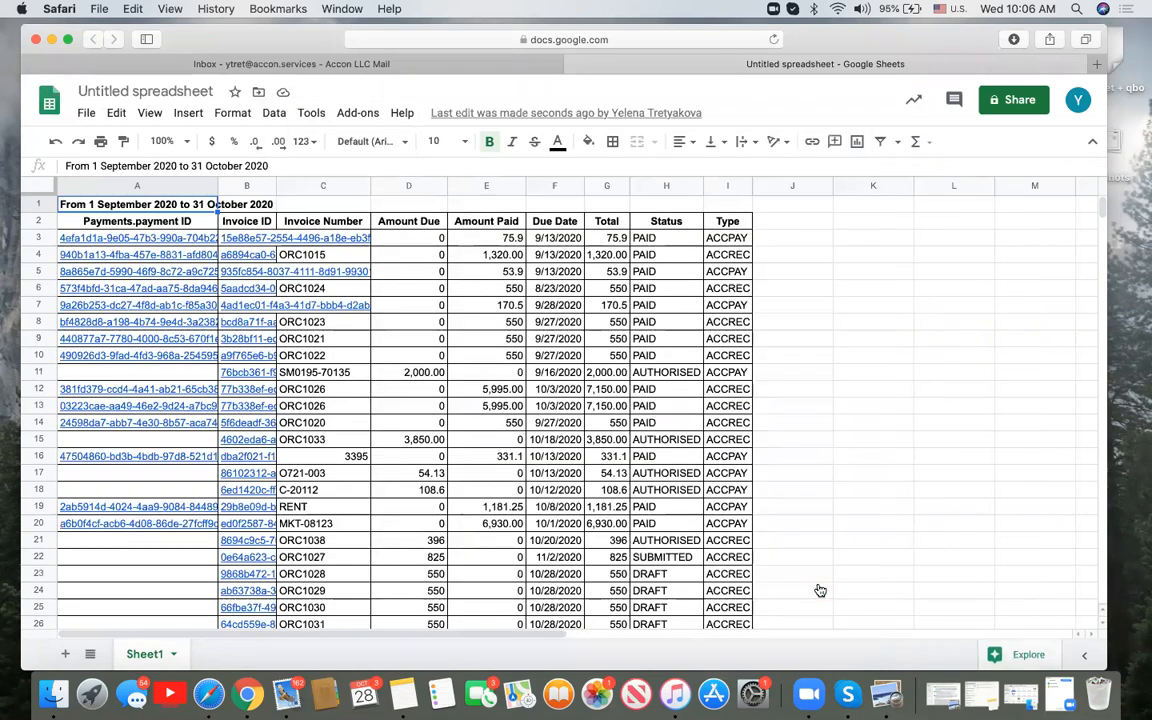
click(92, 238)
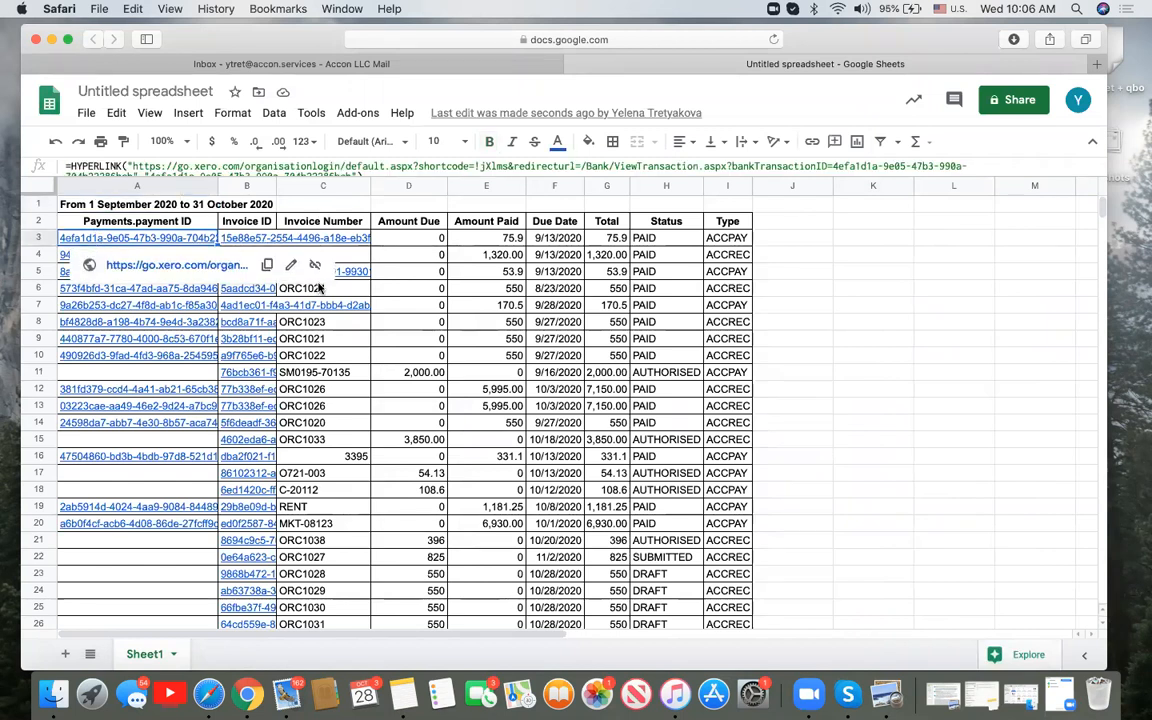
drag(216, 187, 488, 192)
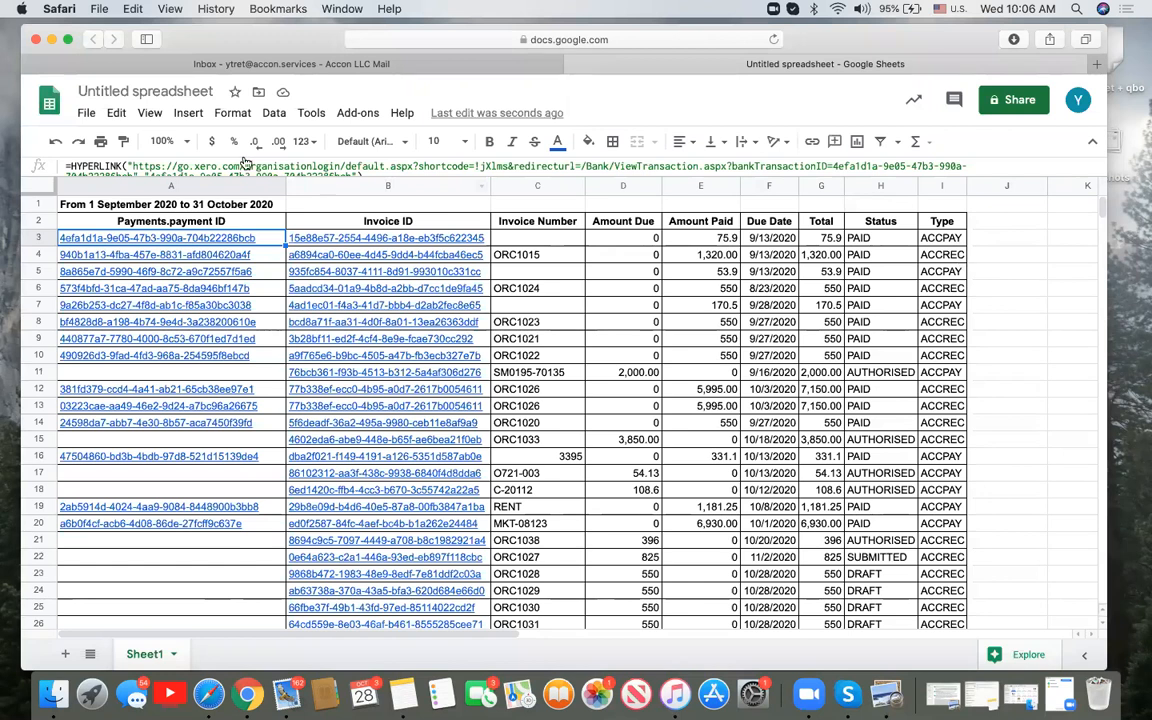
drag(286, 185, 270, 185)
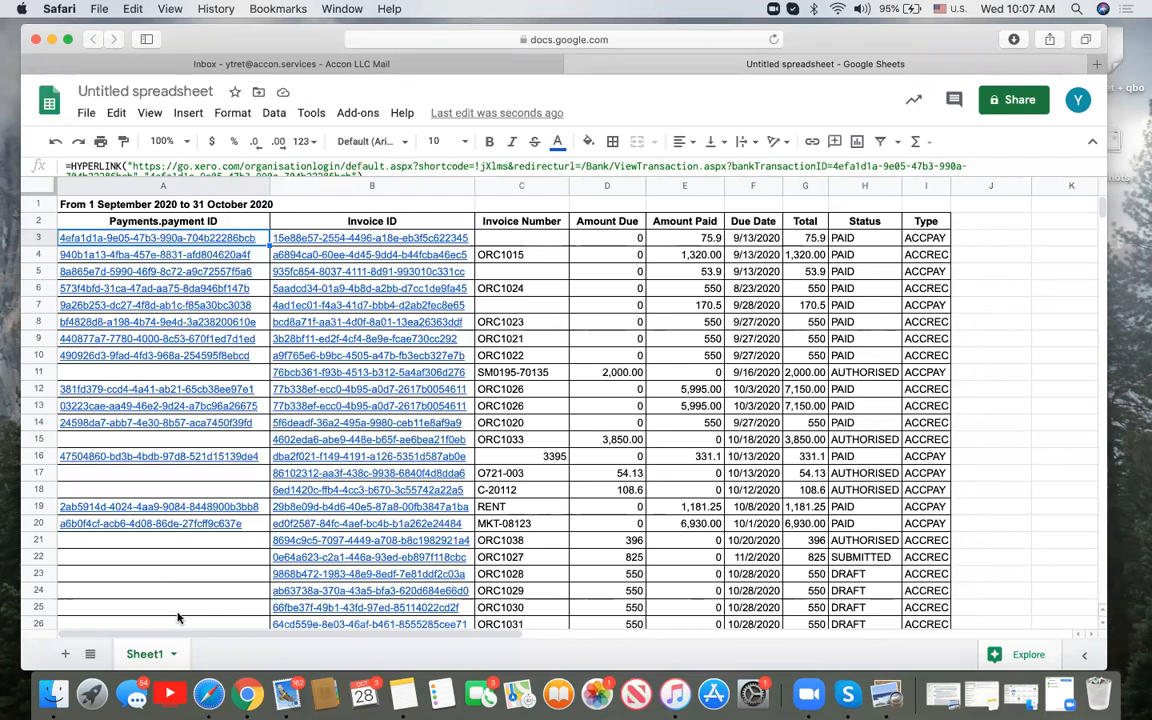
Select cell K2 and start a new G-Accon for Xero accounting data template for the Payments table
click(1048, 225)
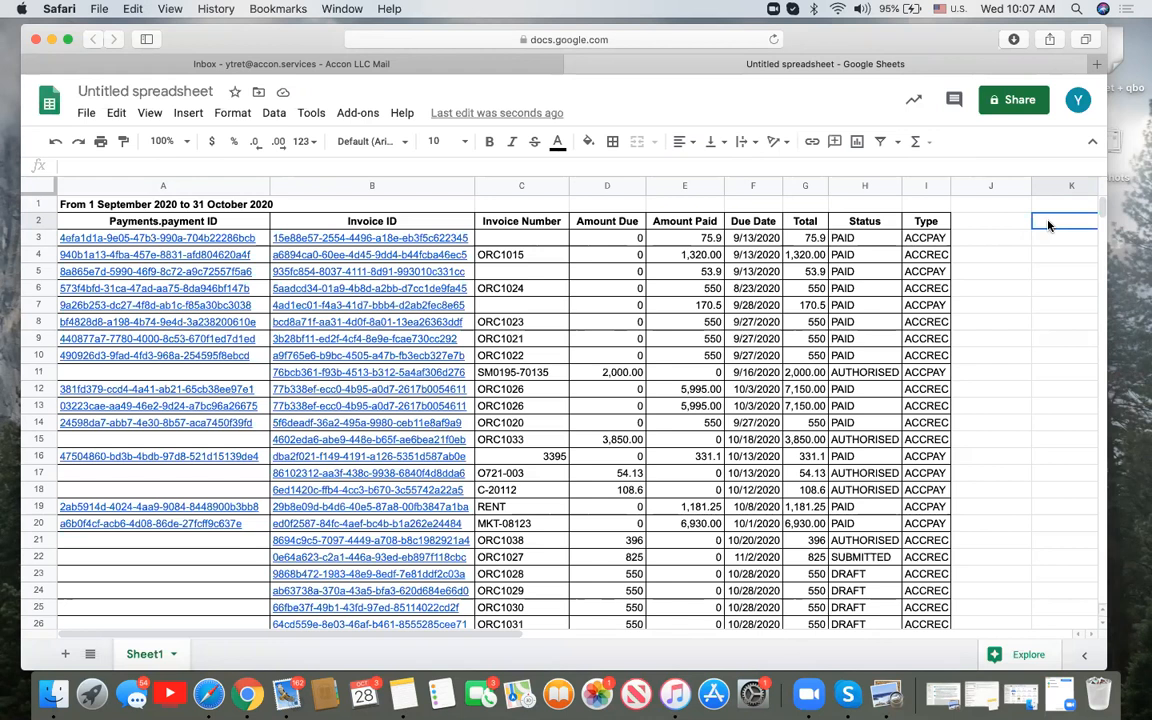
click(368, 118)
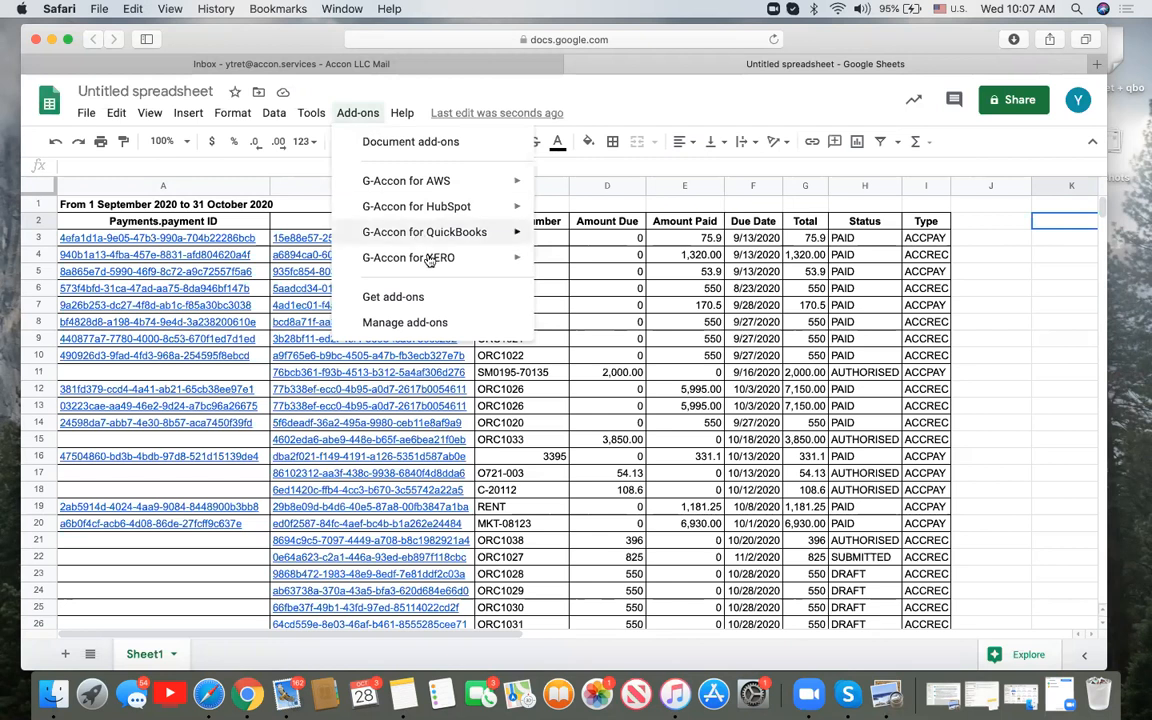
mouse_move(429, 260)
mouse_move(586, 343)
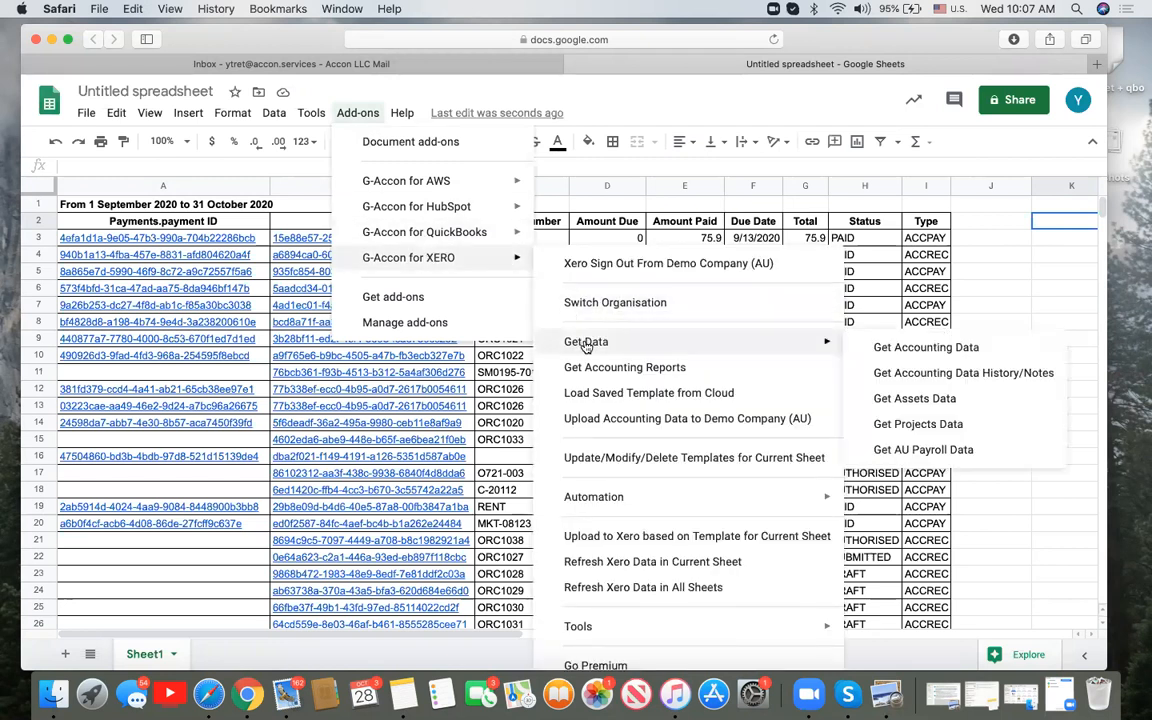
click(874, 347)
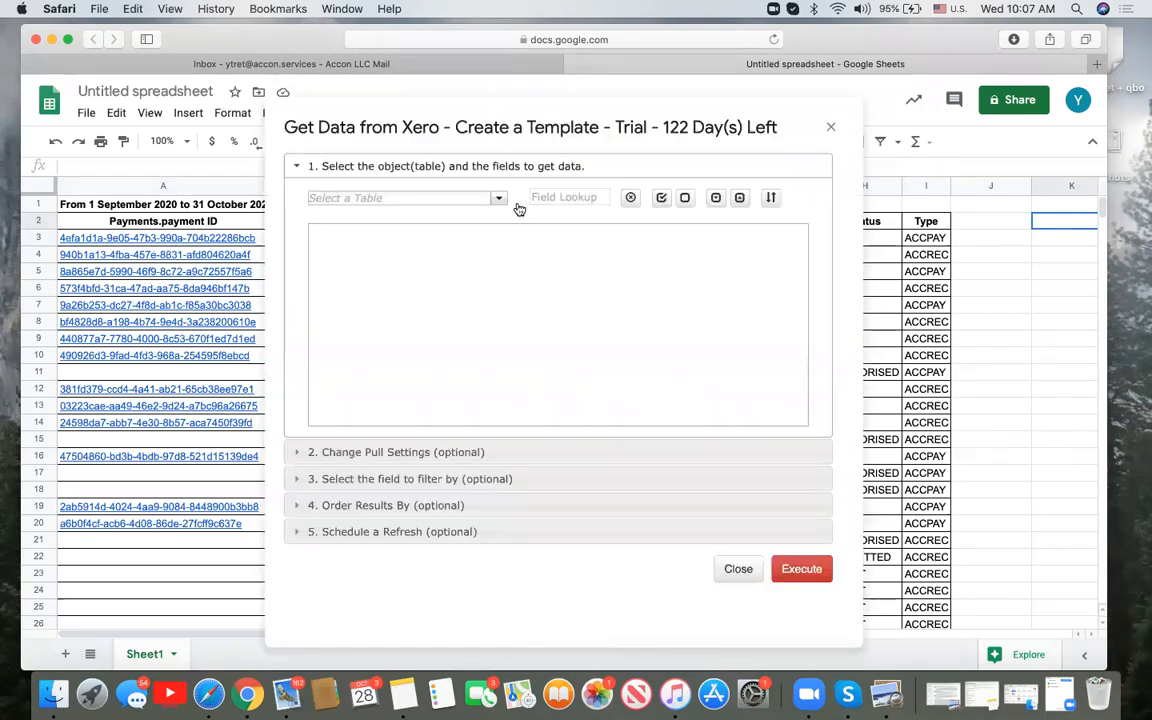
click(501, 198)
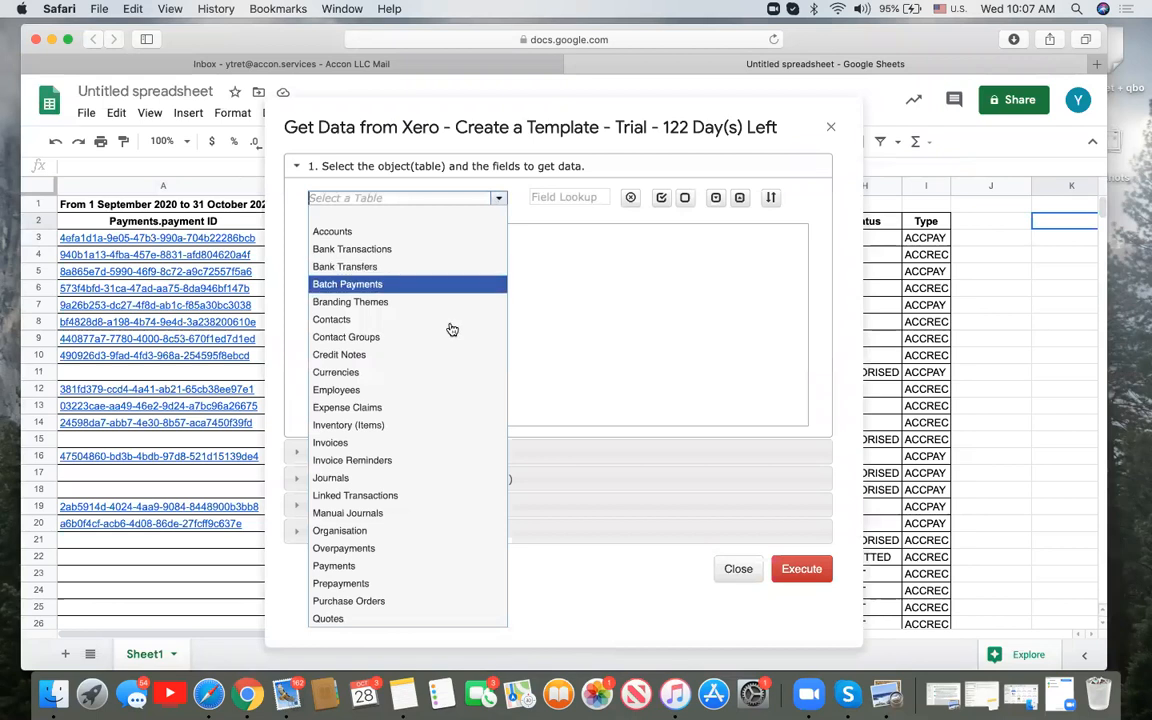
click(410, 565)
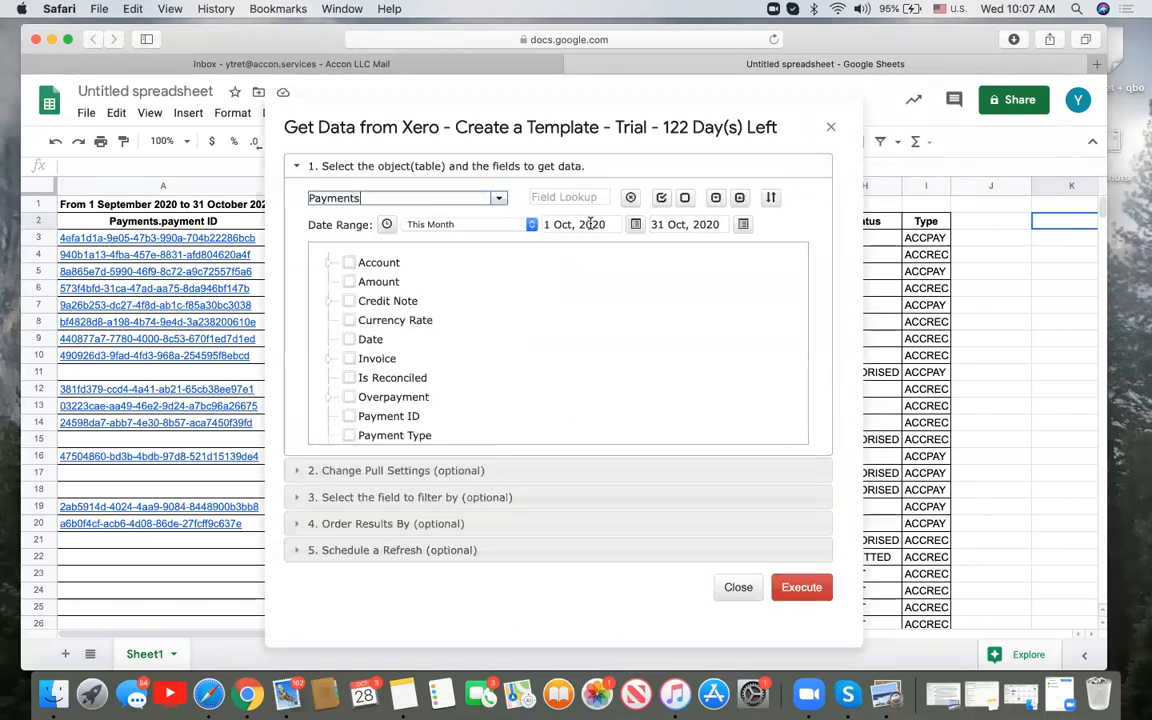
Set the start of the payments date range to 1 Sep, 2020
click(590, 224)
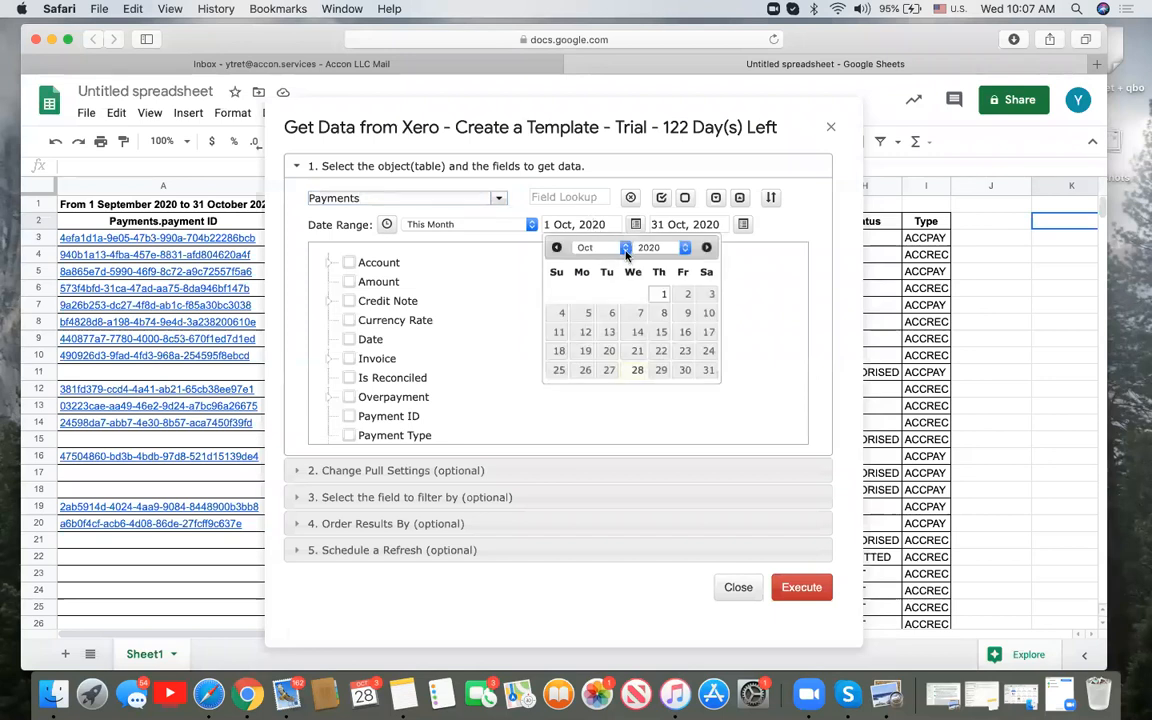
click(626, 247)
click(598, 233)
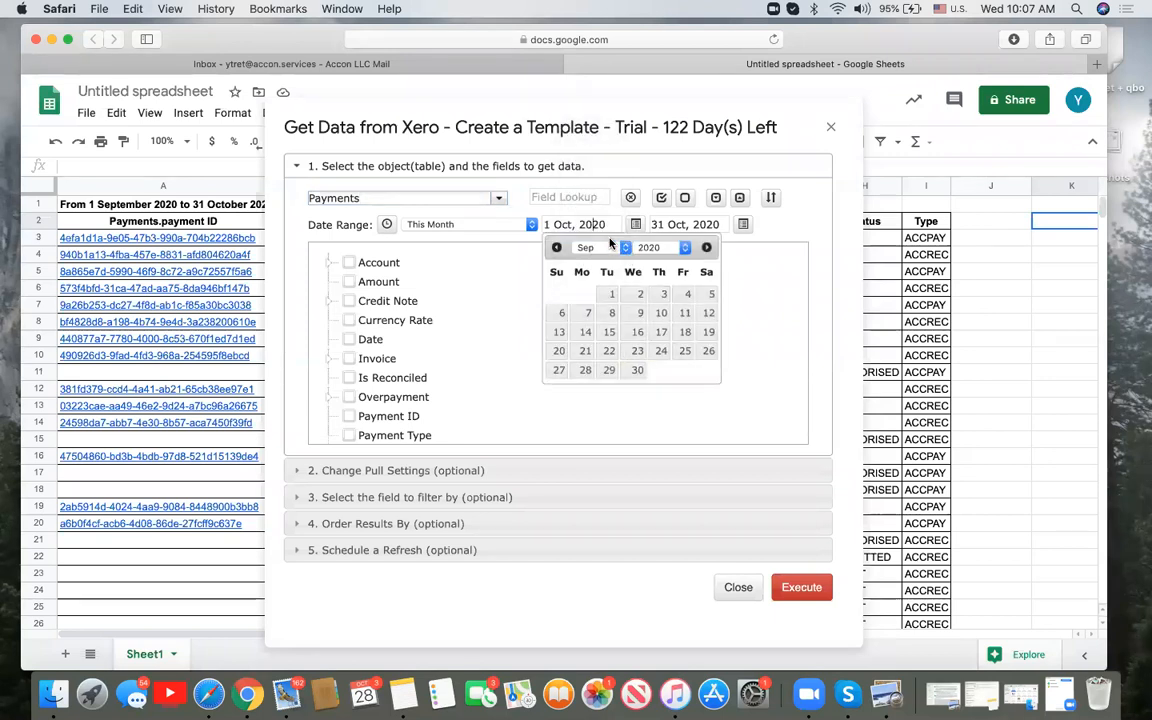
click(612, 294)
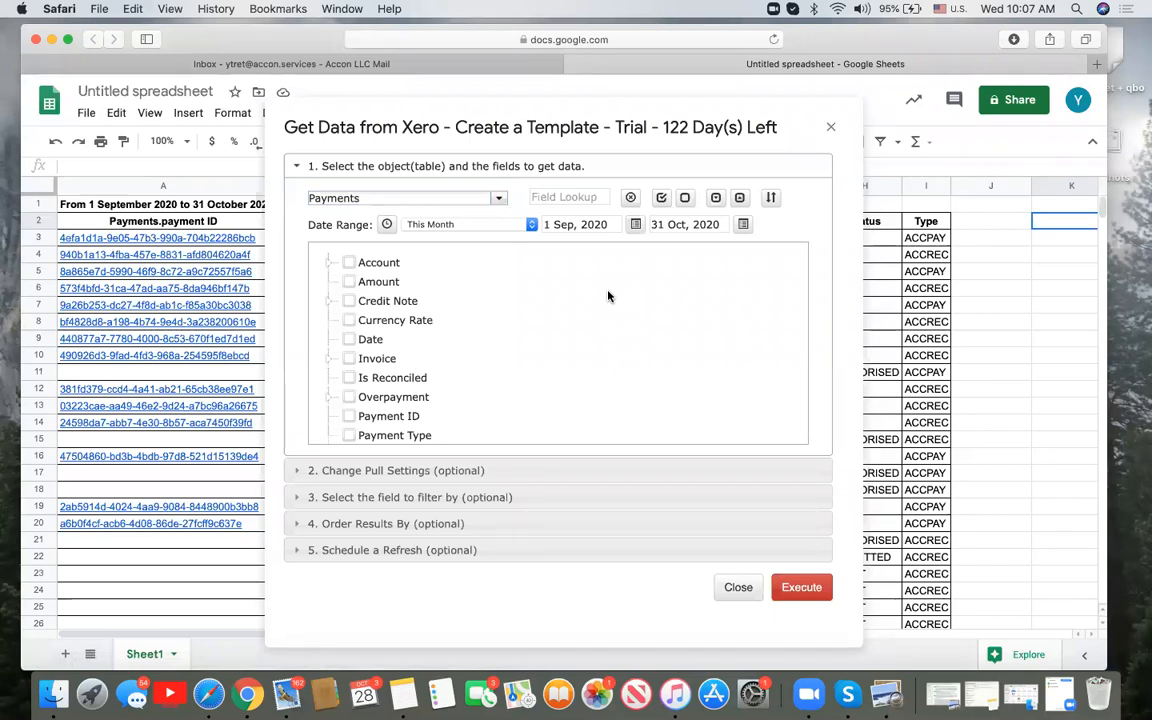
Add the Payment ID, Payment Type and Amount fields to the payments template
scroll(608, 296, down, 3)
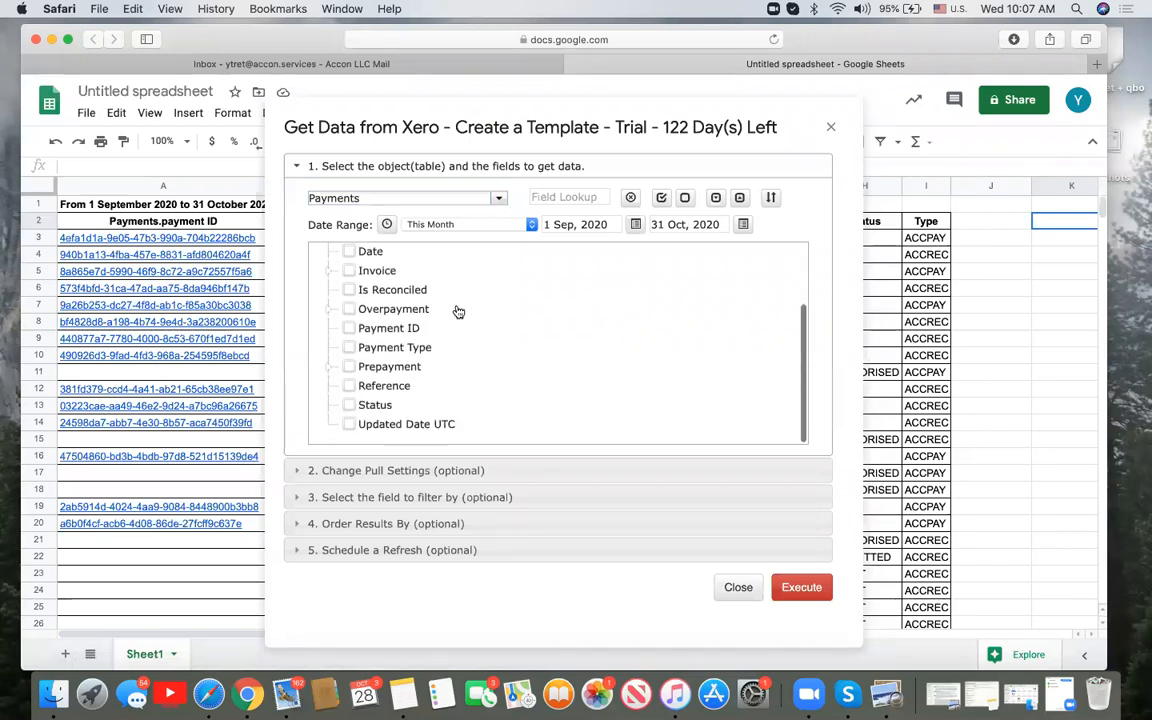
click(349, 330)
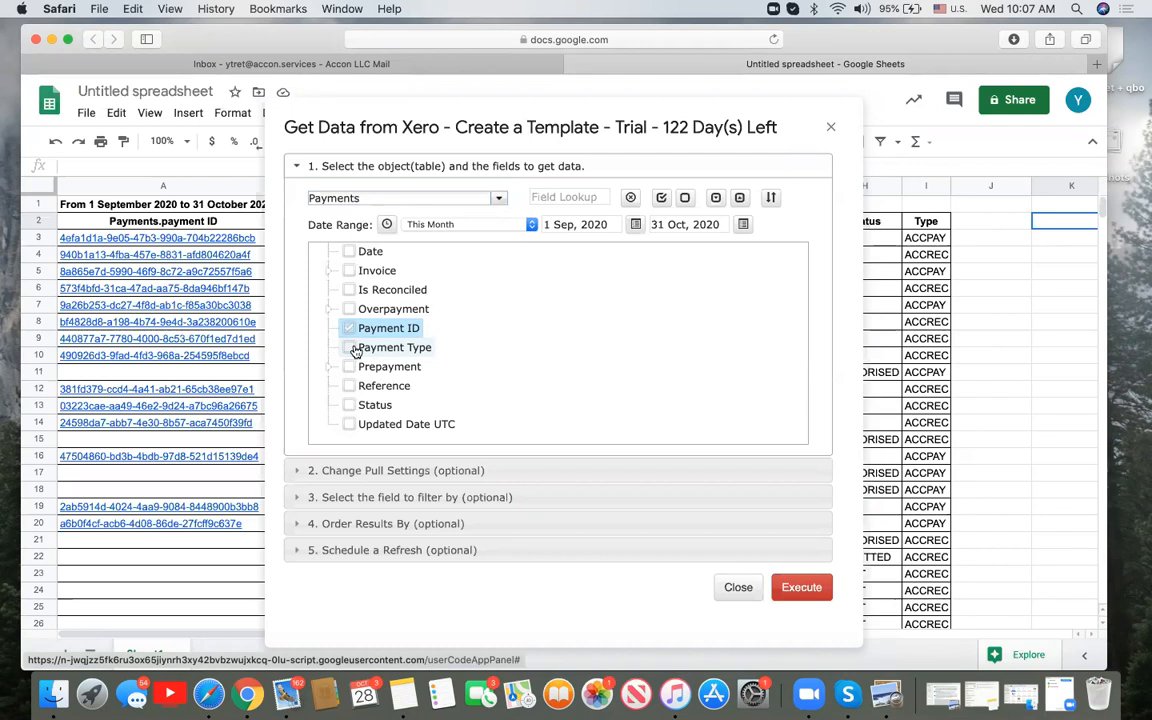
click(347, 349)
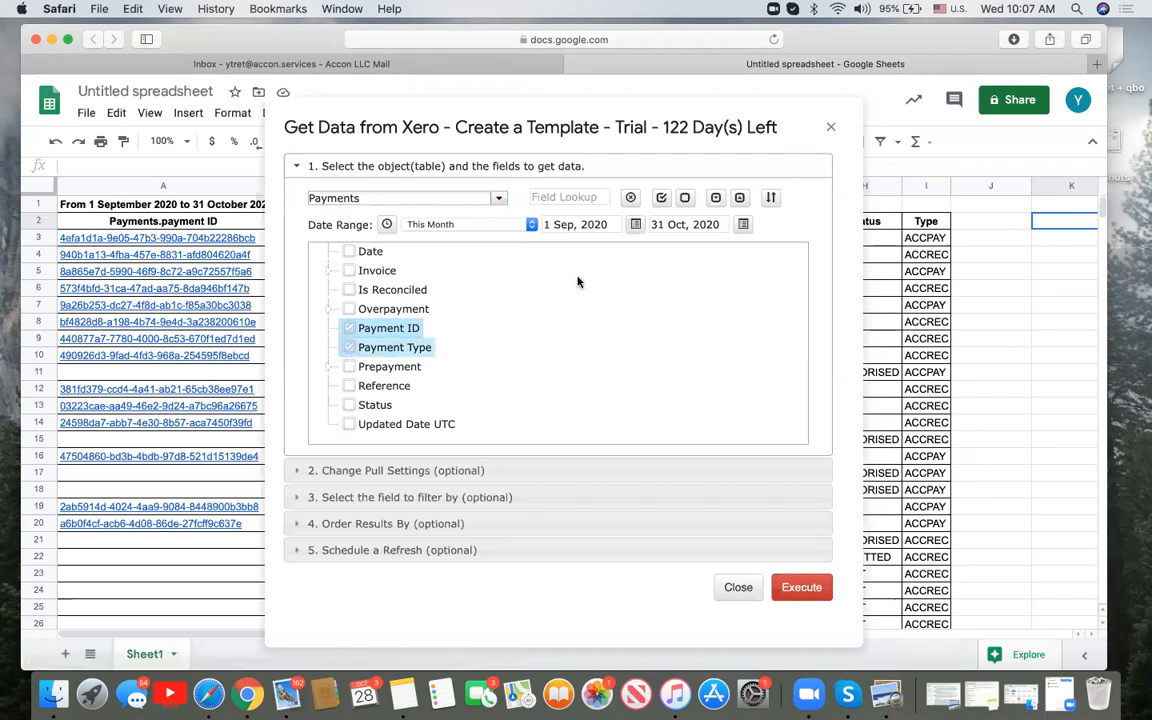
scroll(563, 285, up, 3)
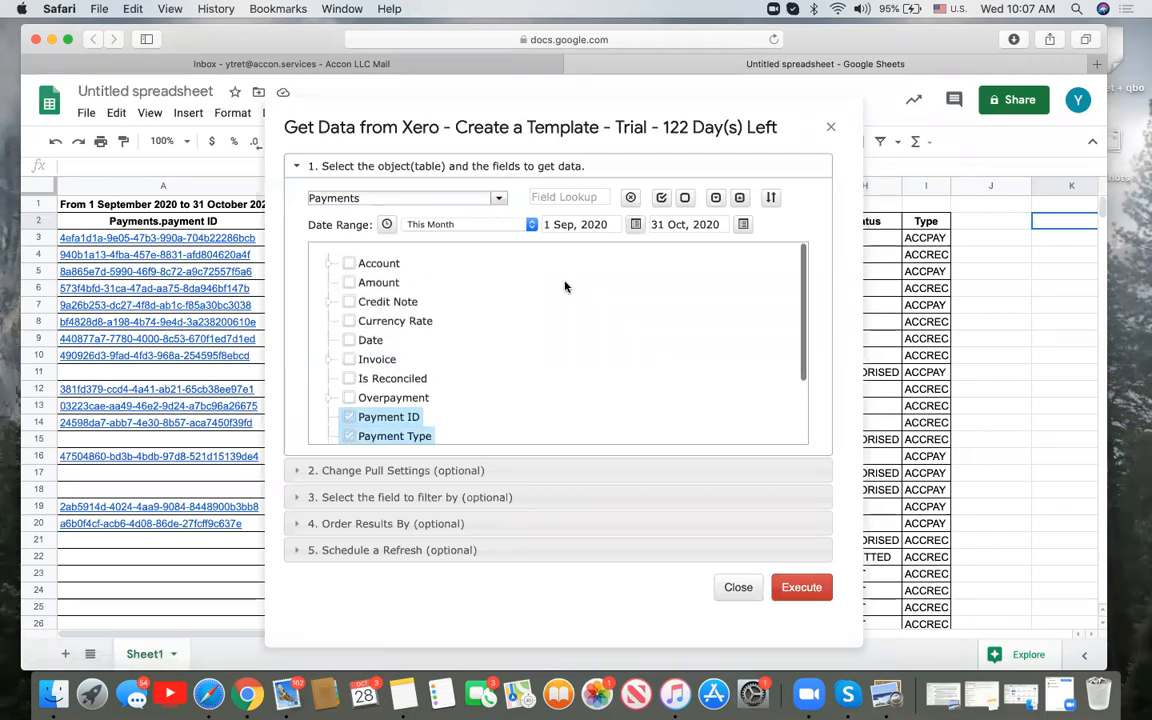
click(350, 283)
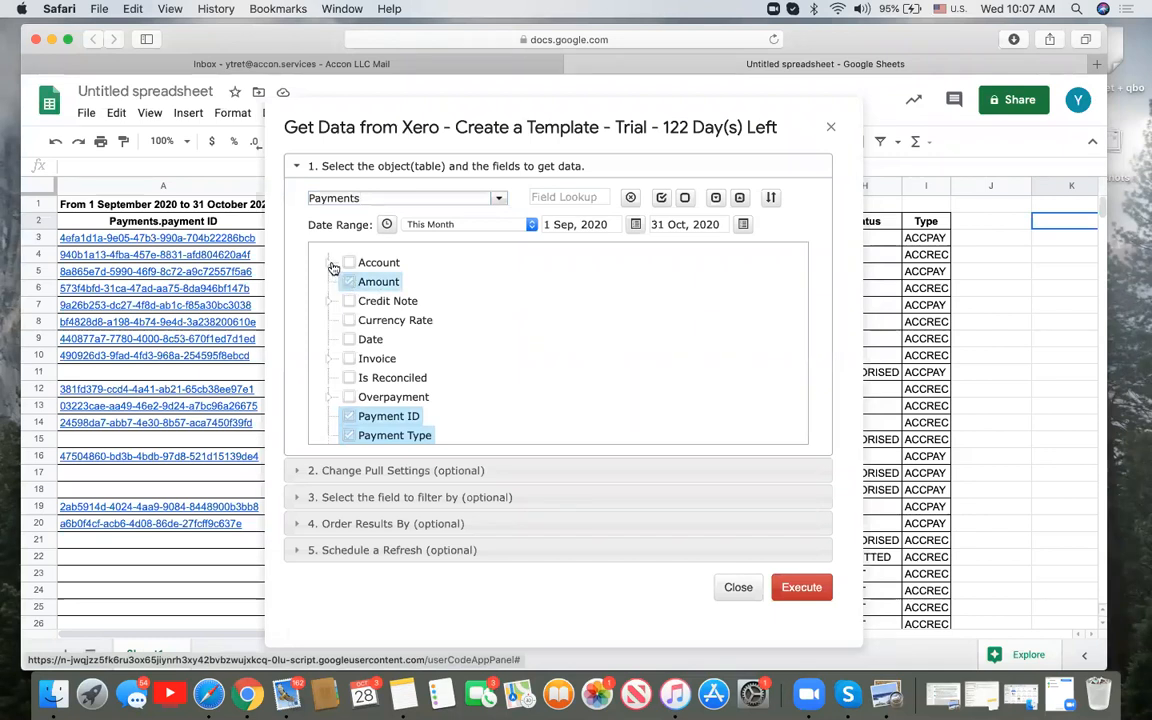
Add the Account ID field from the Account group, plus the Date and Status fields, to the payments template
click(330, 264)
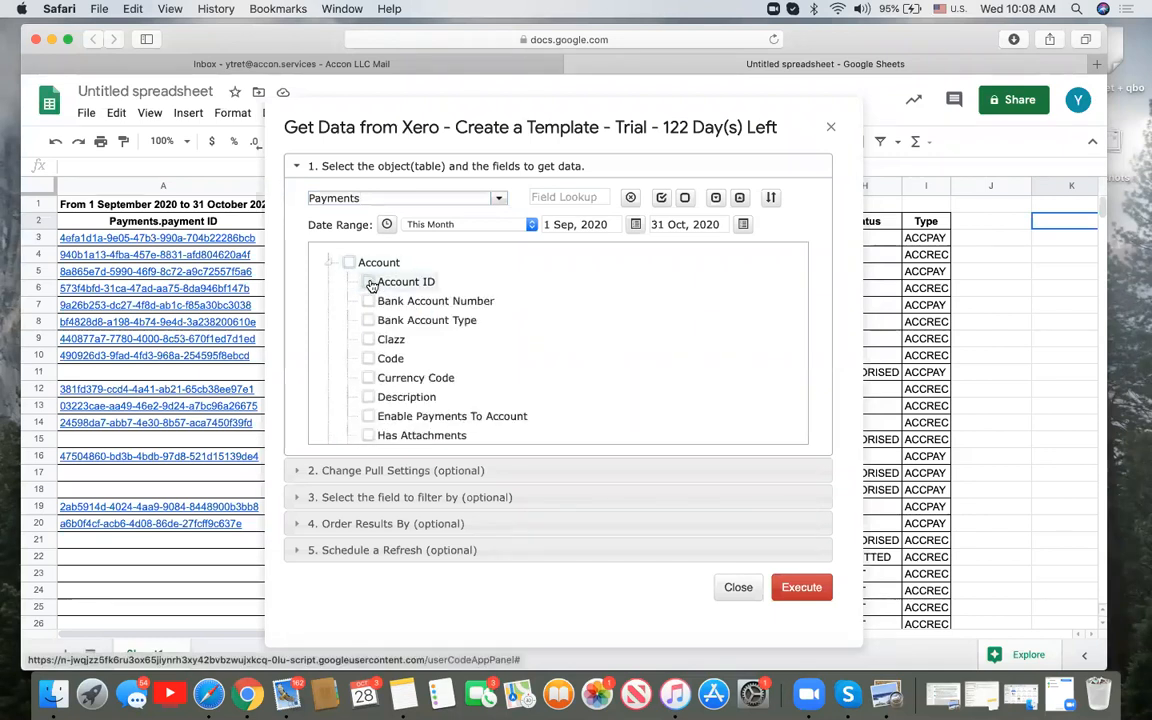
click(371, 286)
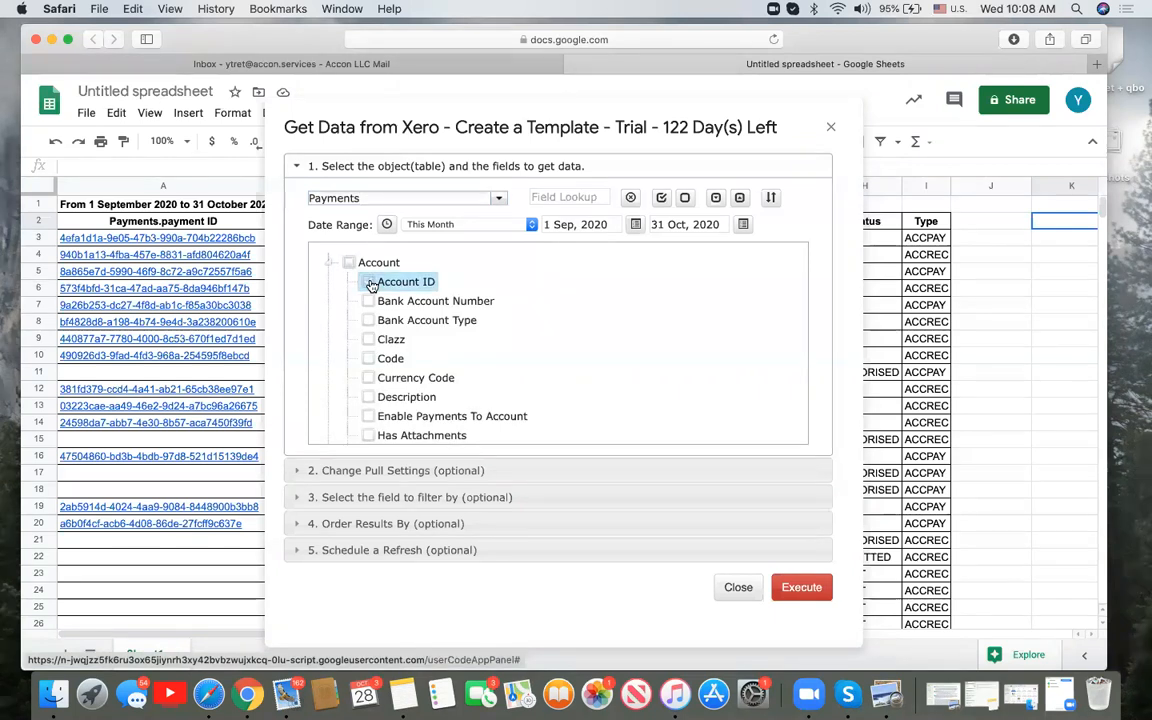
scroll(626, 324, down, 5)
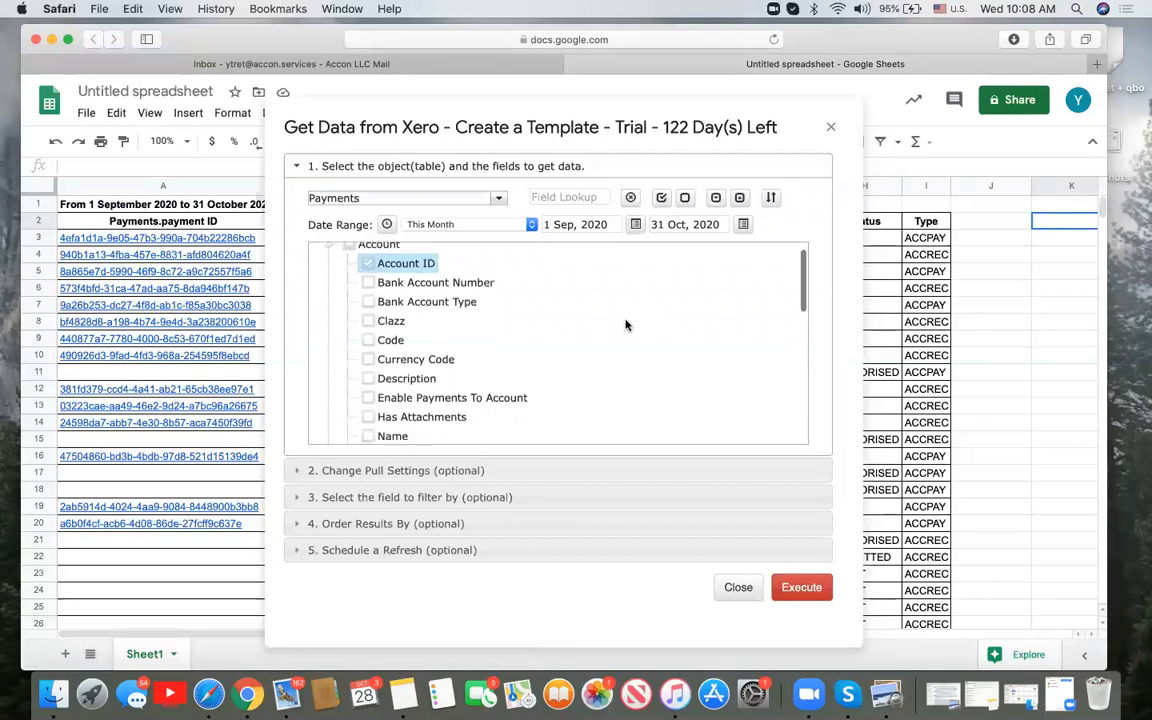
scroll(626, 324, down, 8)
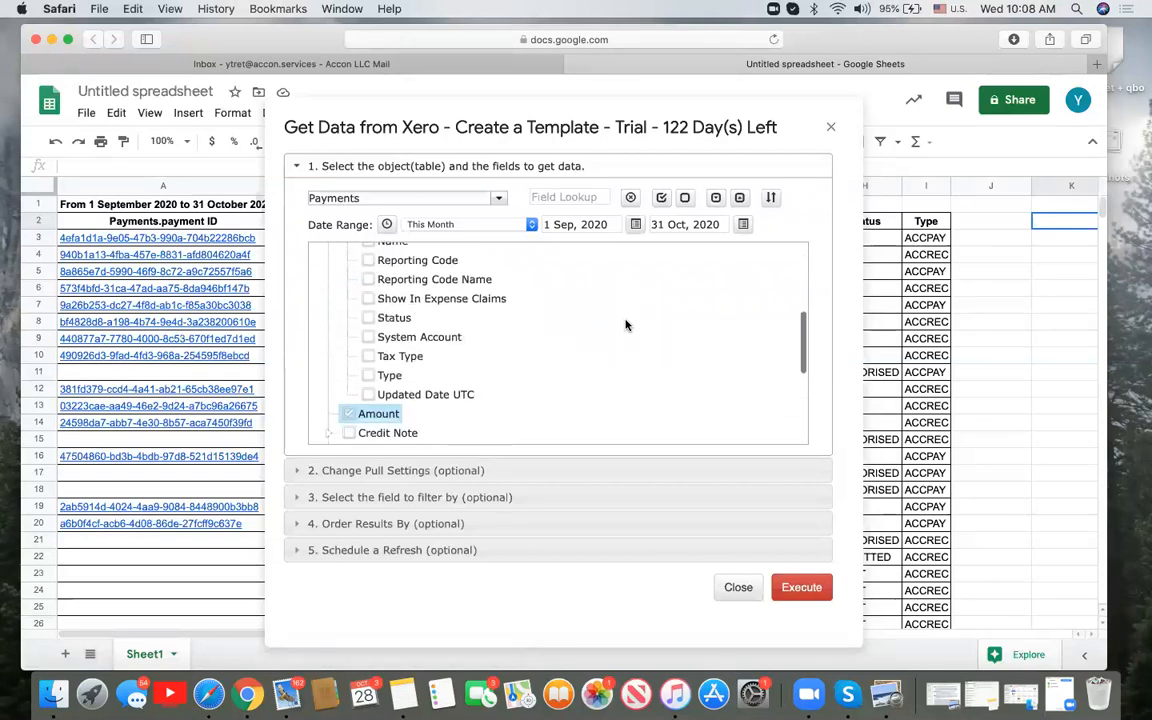
scroll(626, 324, down, 2)
click(349, 293)
scroll(500, 360, down, 2)
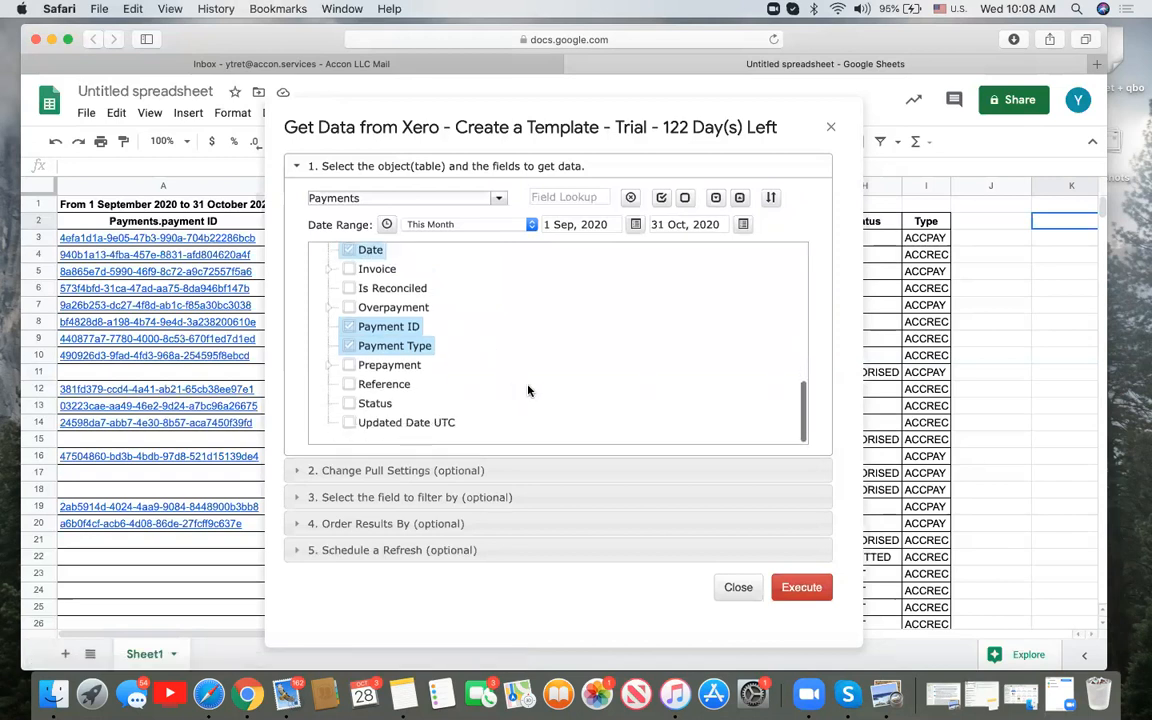
click(350, 408)
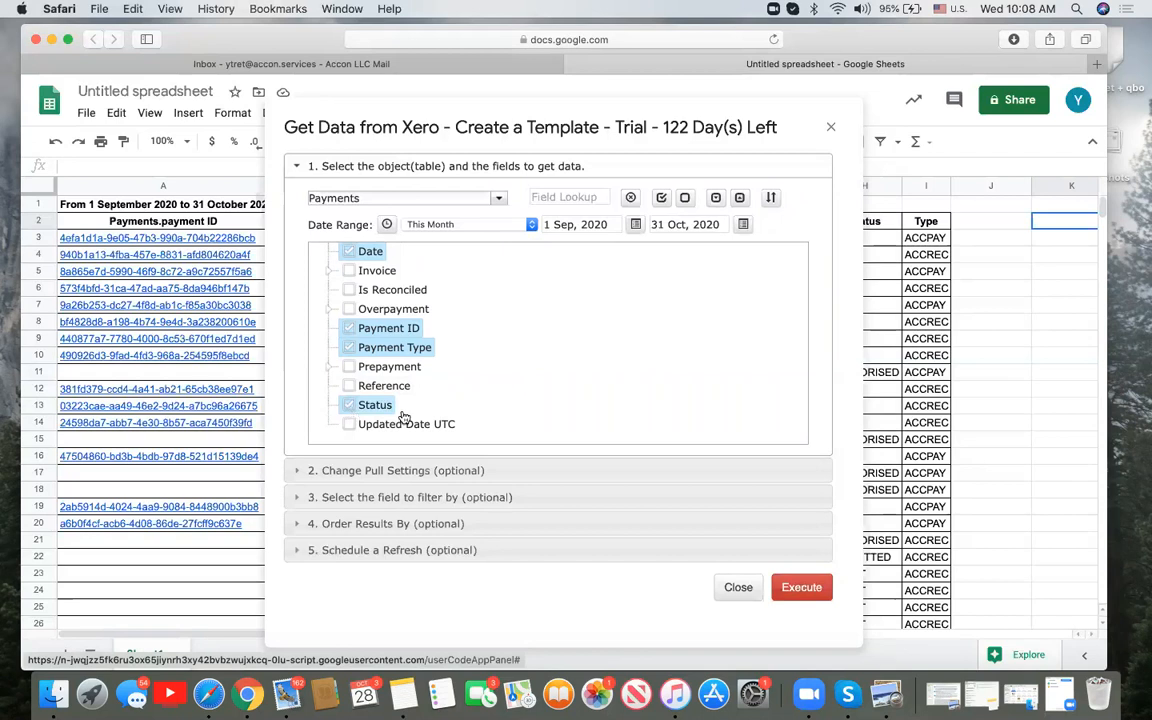
In the pull settings, turn off creating a new sheet, set the start cell to K2 and name the template Payments
click(380, 471)
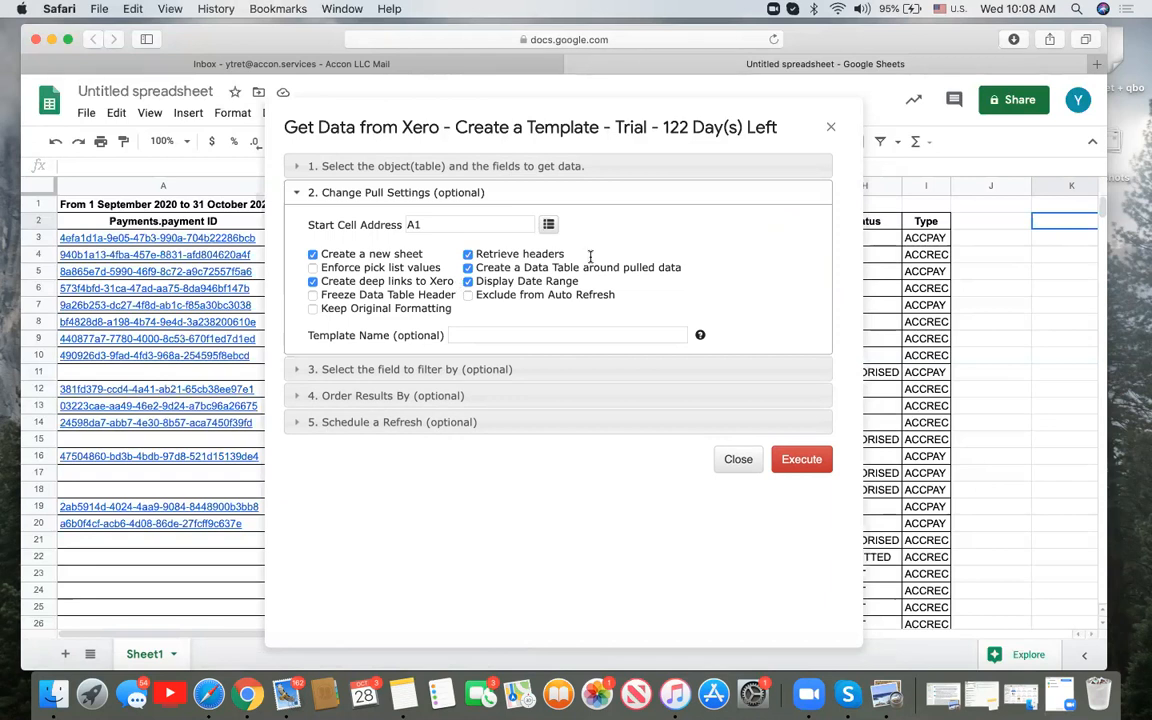
click(313, 256)
click(549, 225)
text(P)
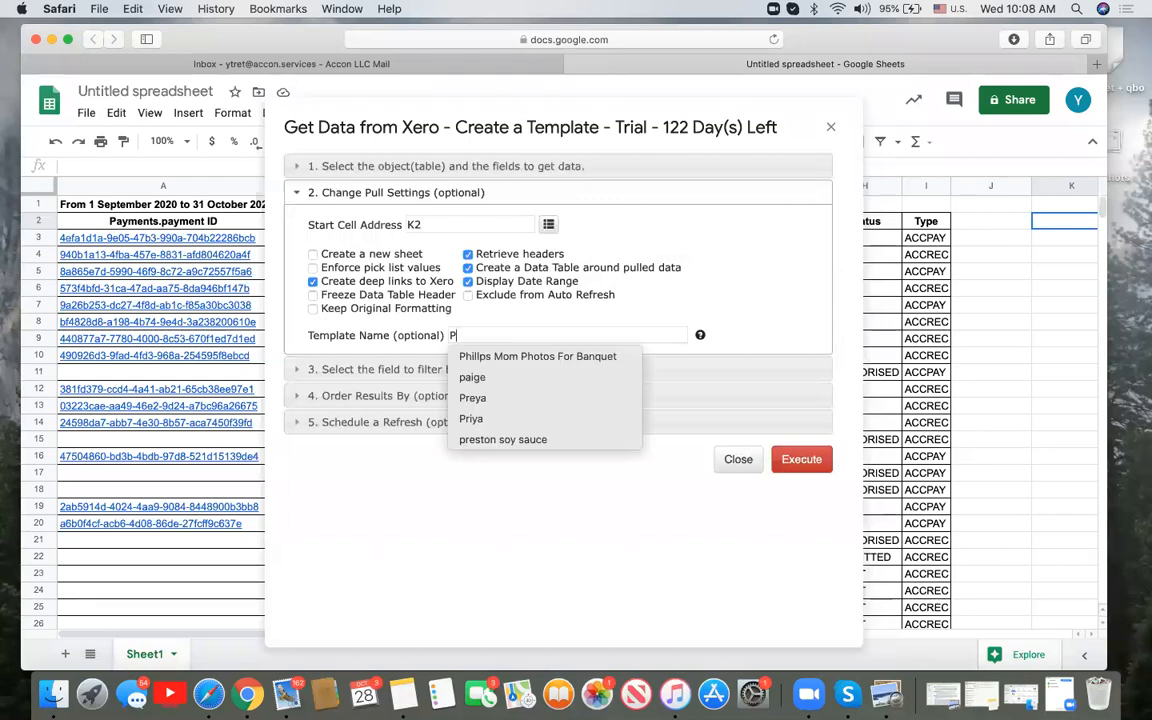
text(ayments)
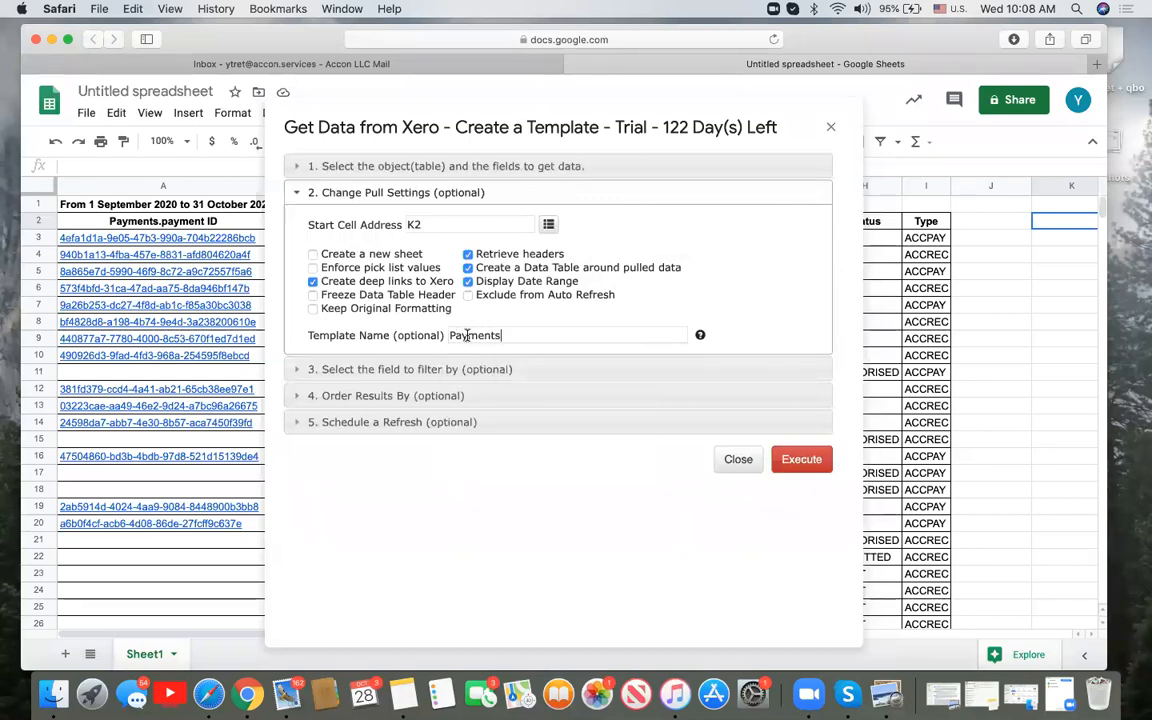
Filter the payments template by IDs, using the payment ID range 'Sheet1'!A3:A45 as the source
click(355, 370)
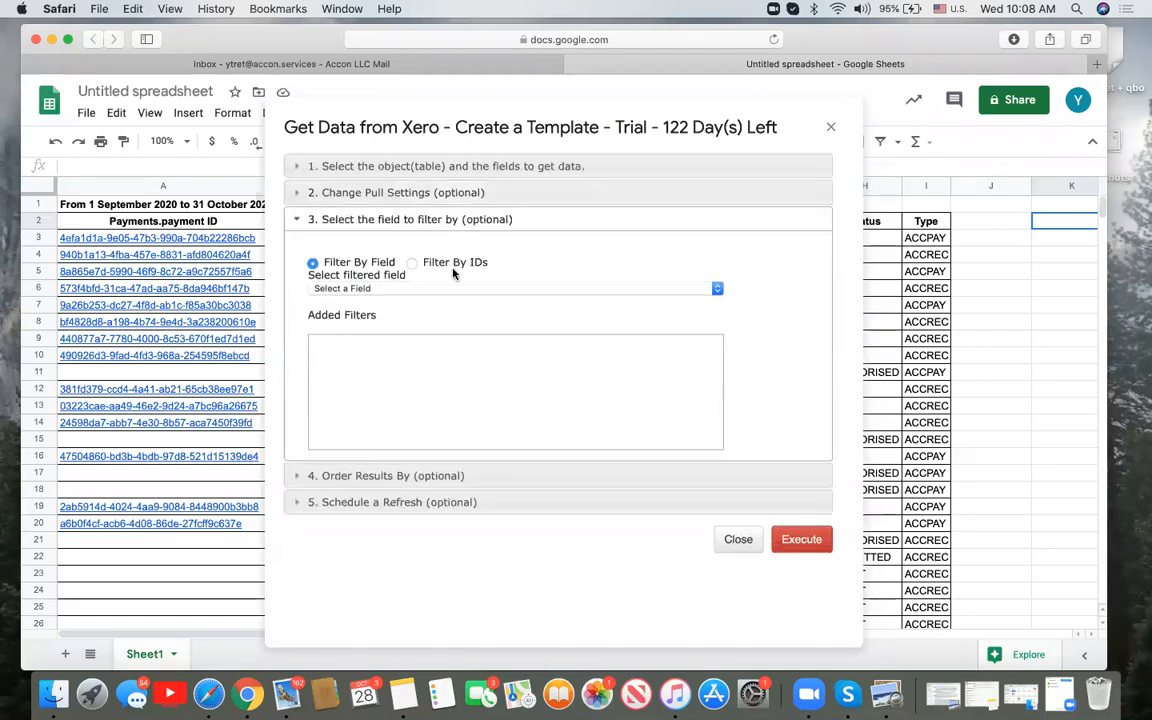
click(413, 263)
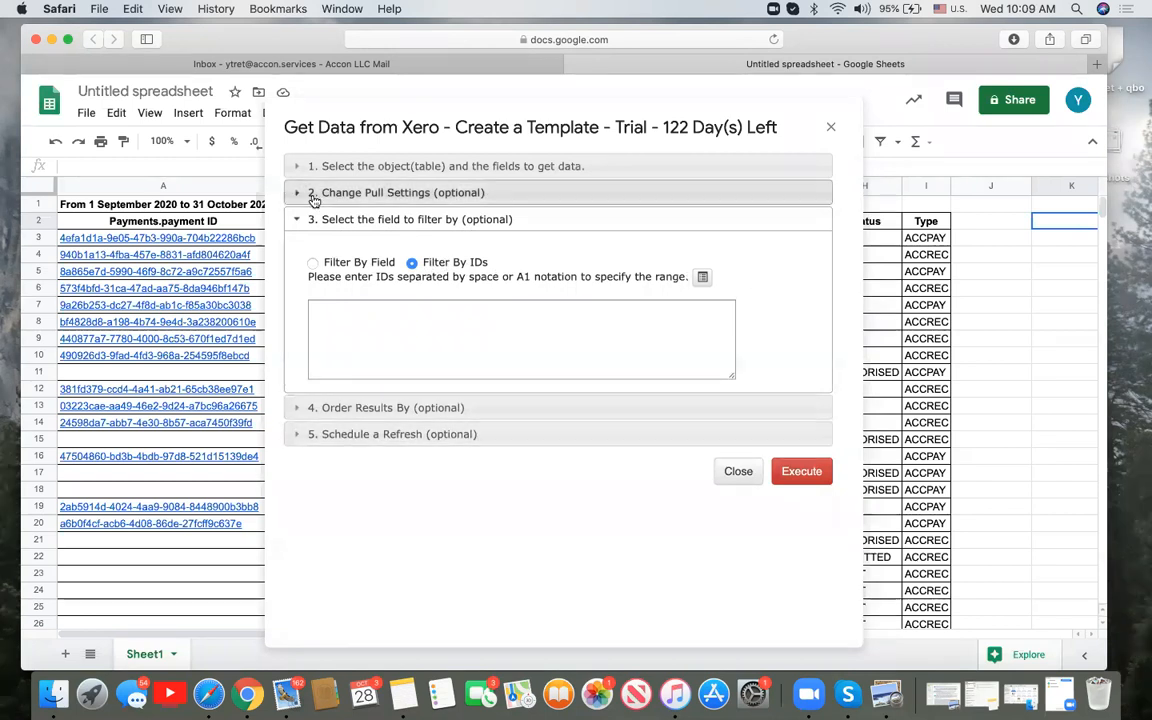
click(259, 240)
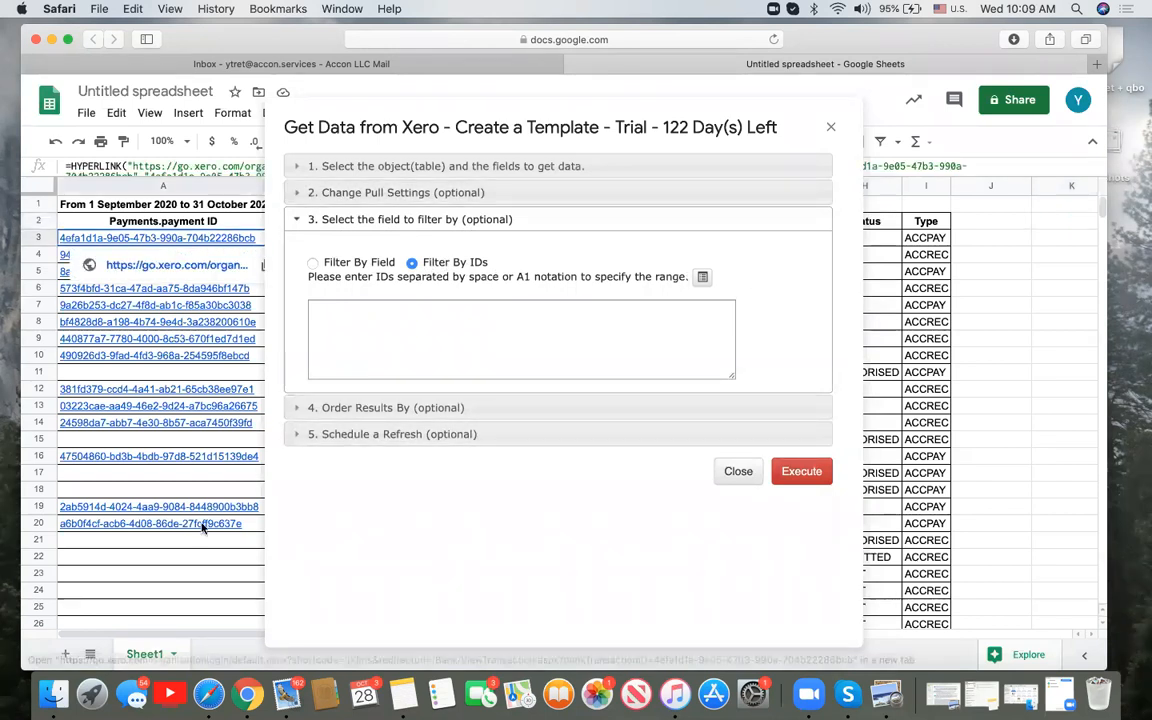
scroll(200, 583, down, 5)
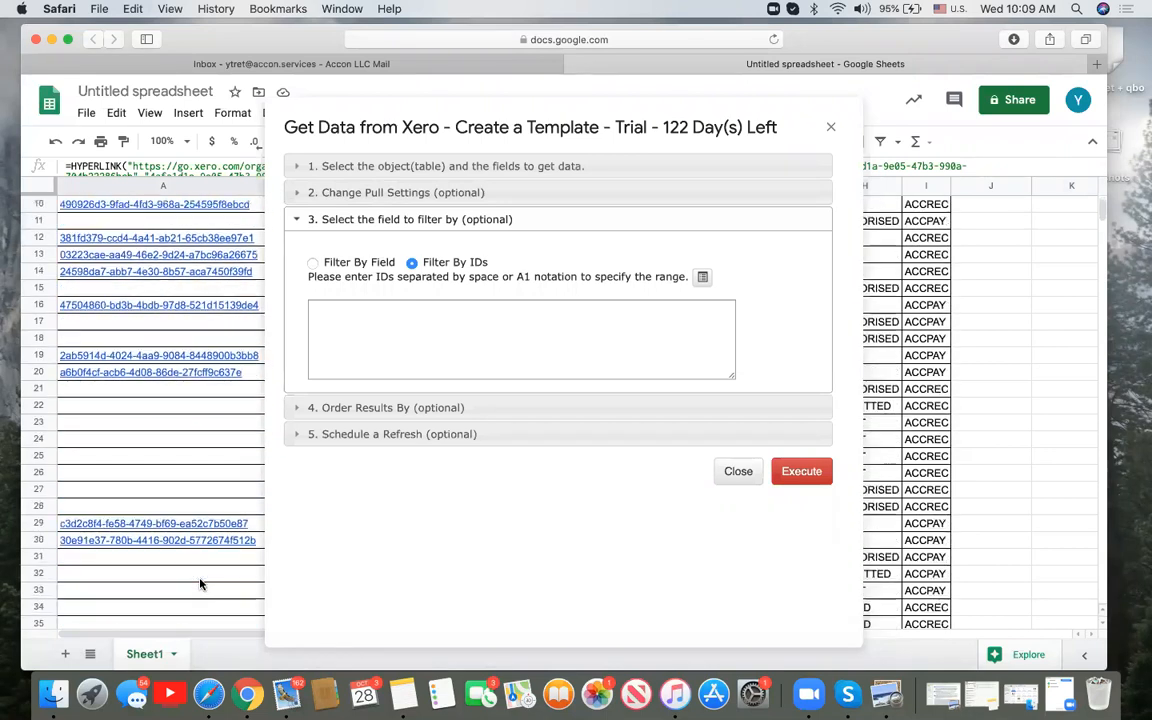
scroll(200, 583, down, 4)
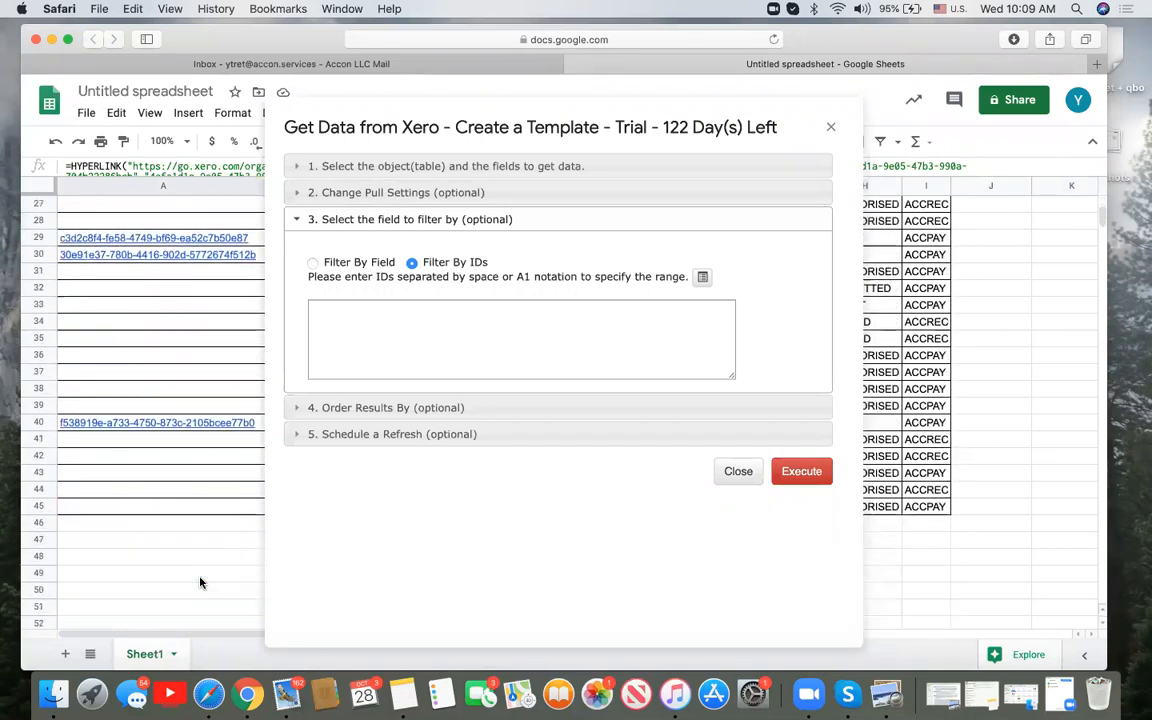
shift+click(174, 512)
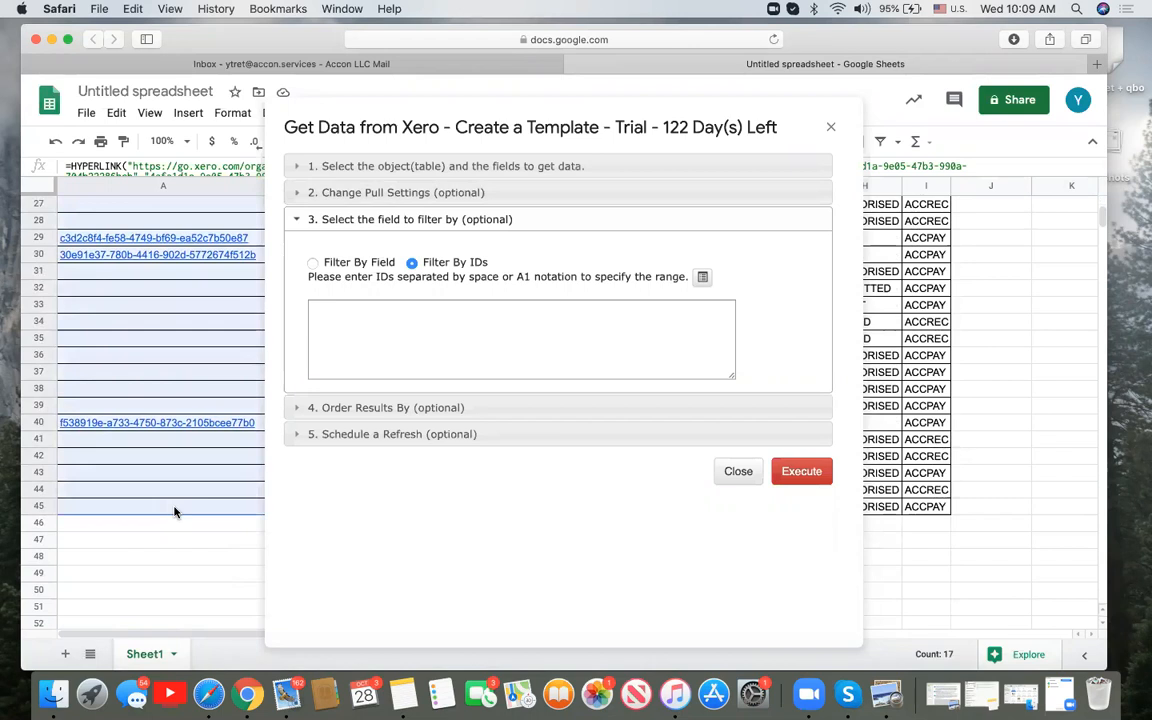
click(701, 280)
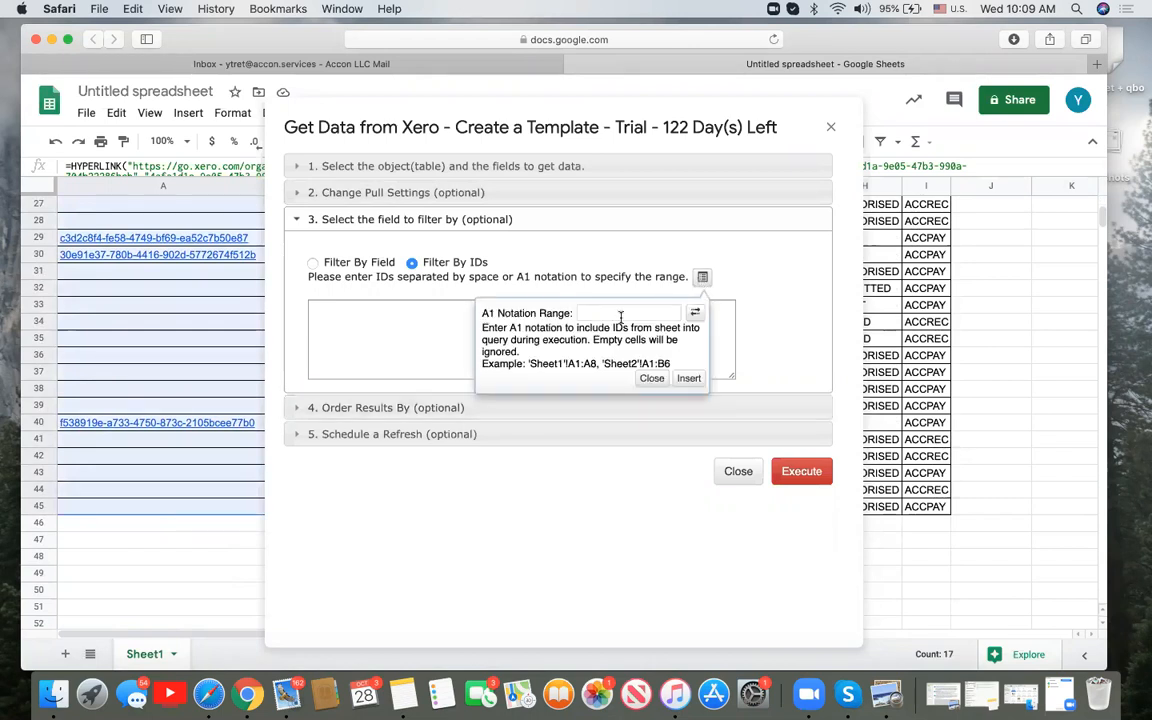
click(696, 316)
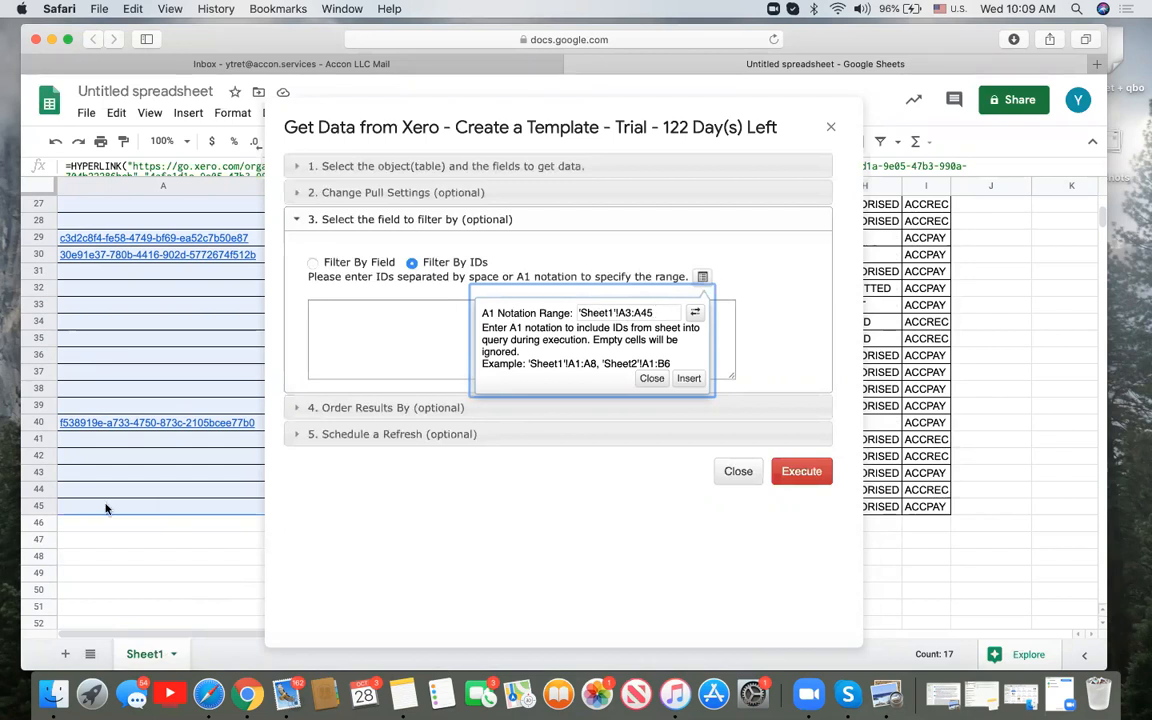
click(689, 379)
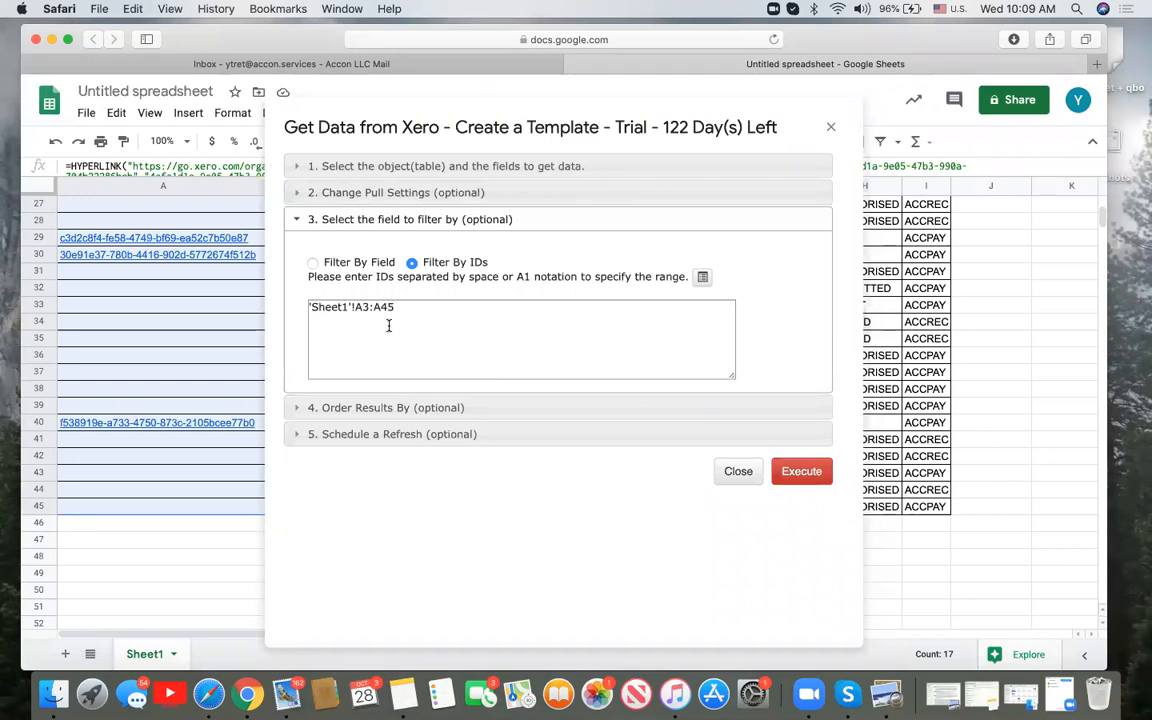
Move account.Account ID to the first position in the payments column order and run the pull
click(357, 192)
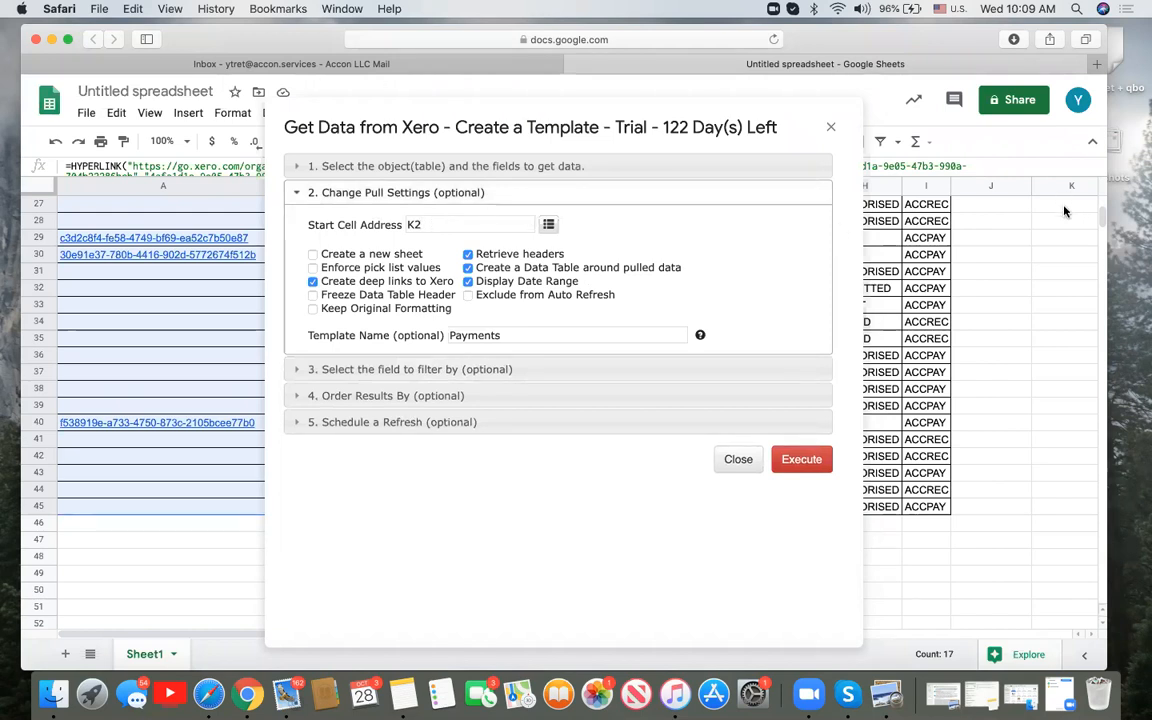
click(565, 167)
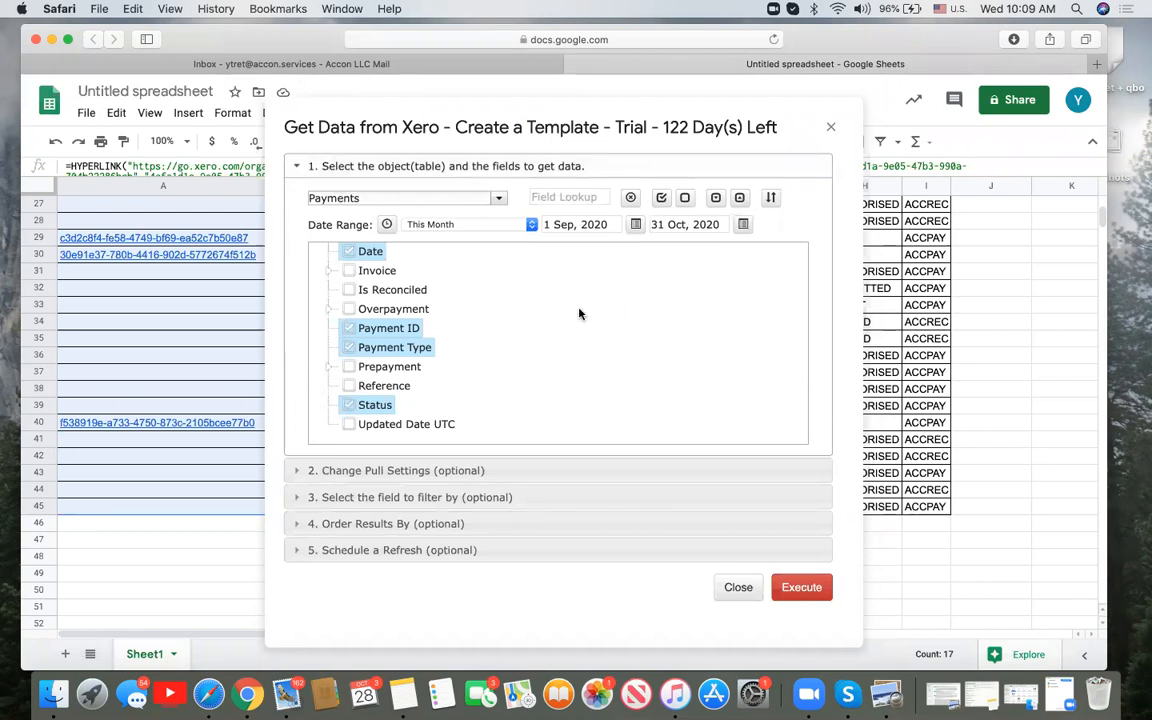
scroll(578, 314, up, 10)
scroll(578, 314, up, 3)
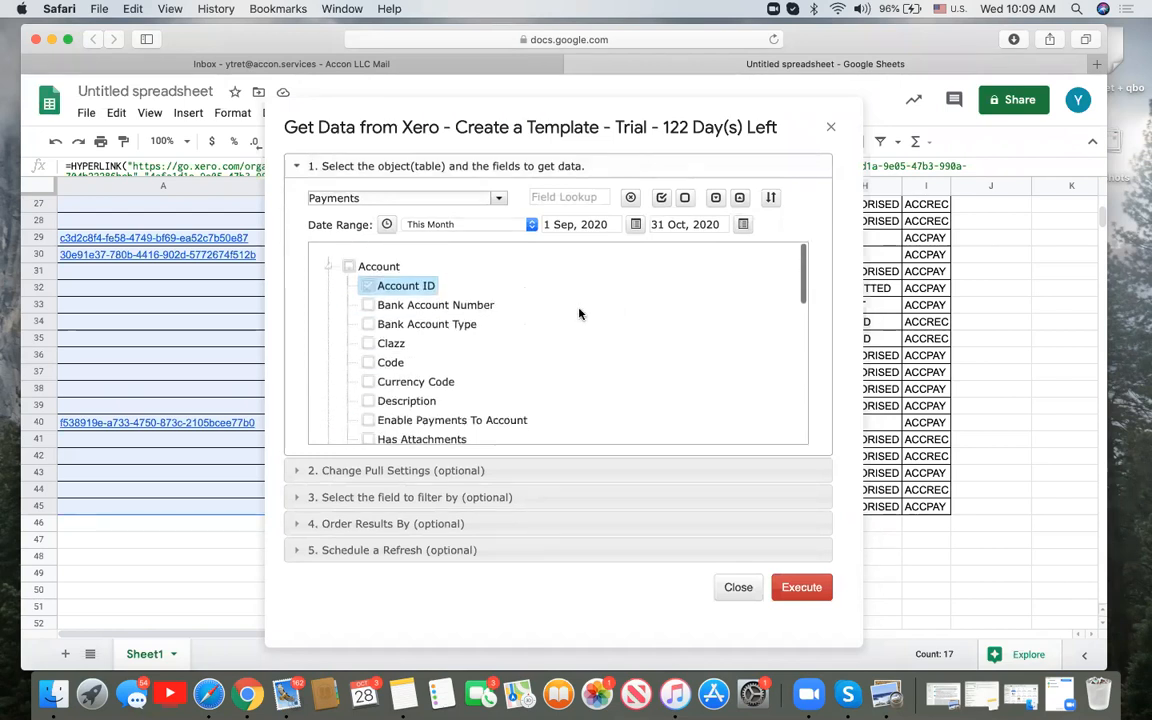
click(772, 198)
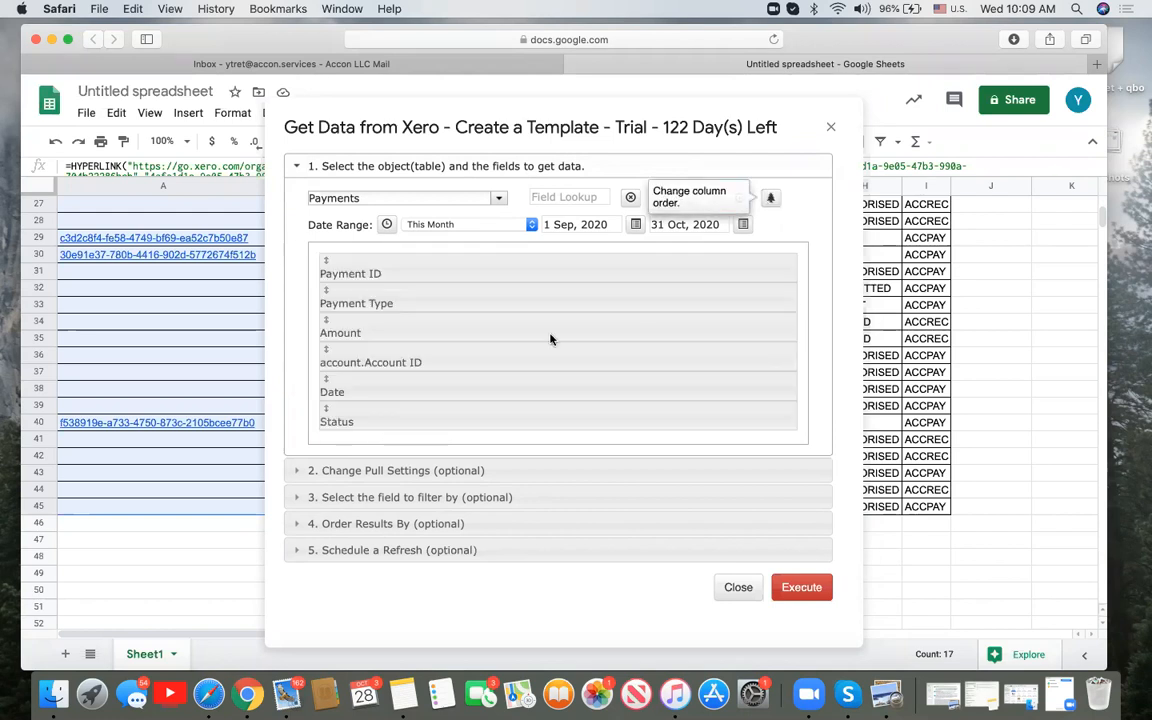
drag(458, 358, 459, 265)
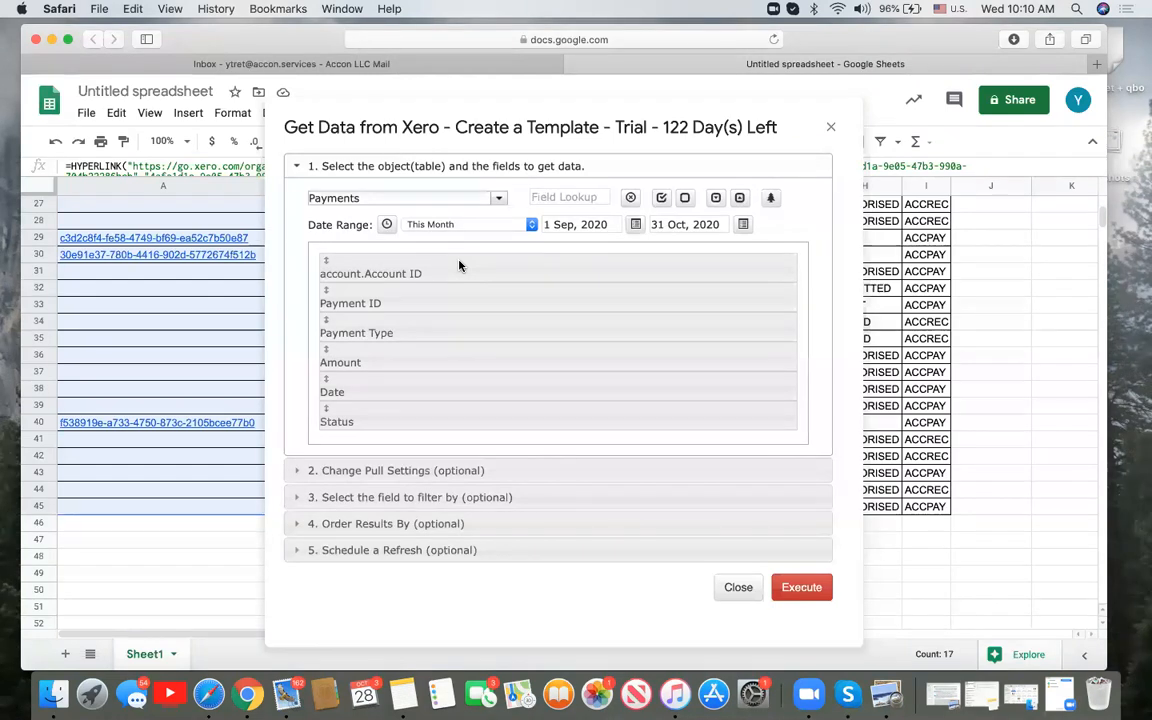
click(801, 588)
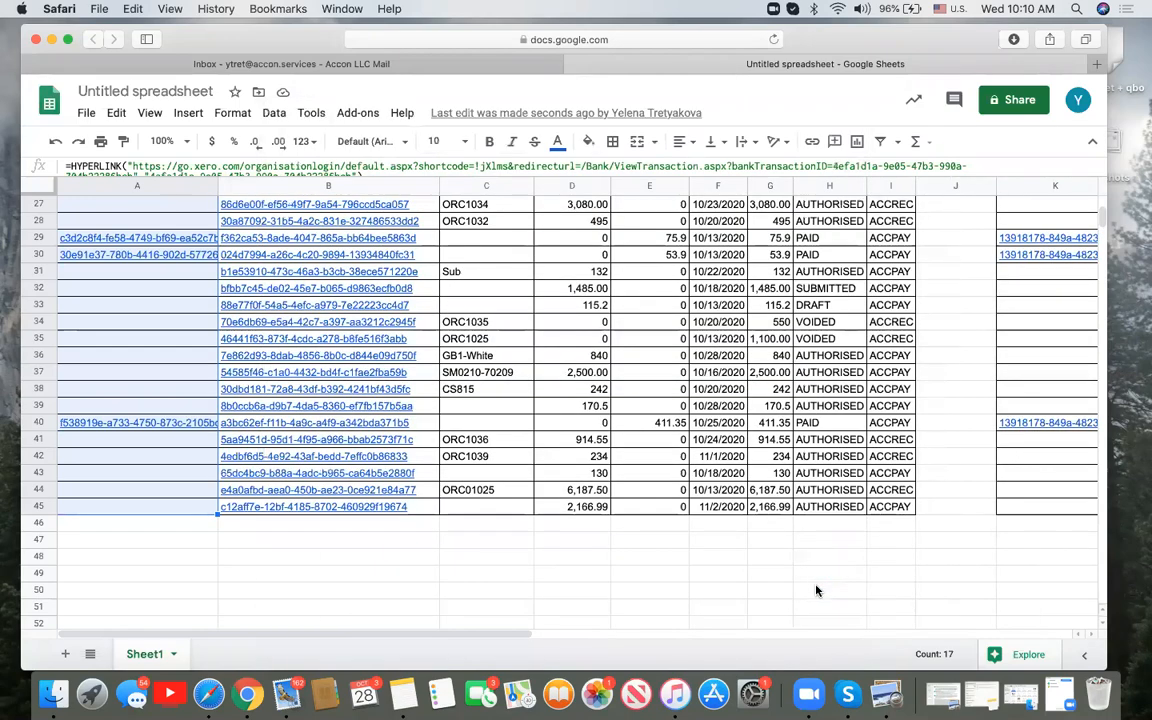
Widen the Payment ID and Account ID columns of the payments table and narrow the empty column J
scroll(816, 591, up, 10)
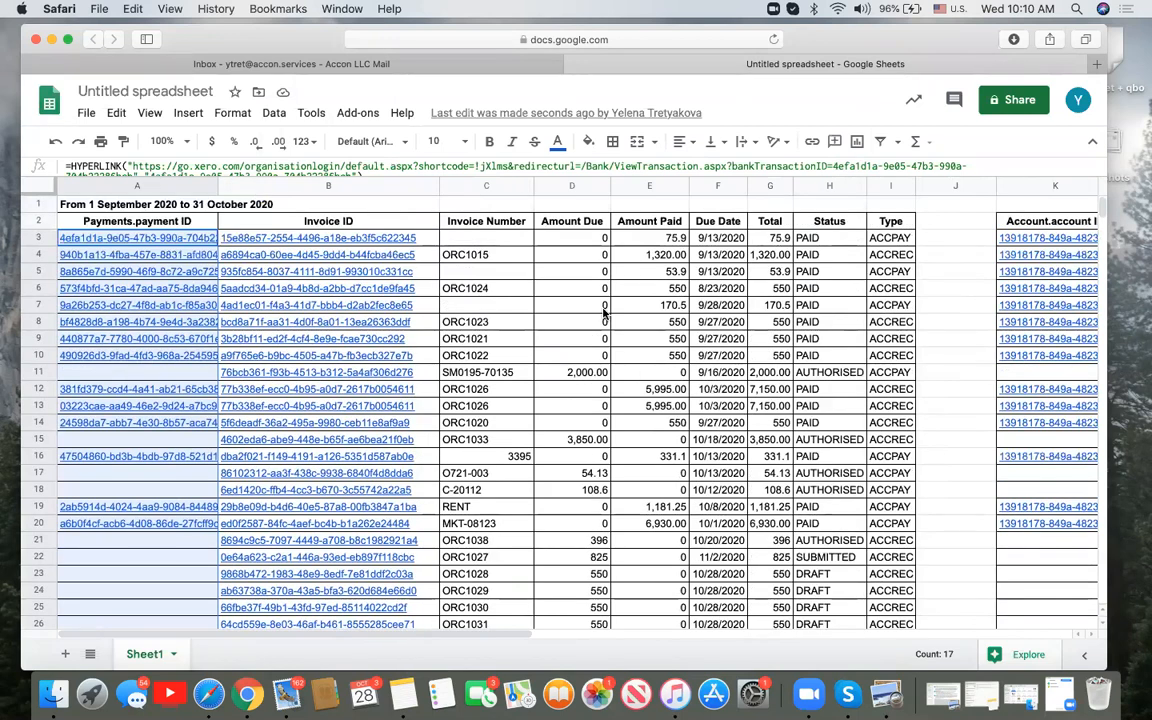
scroll(604, 313, right, 5)
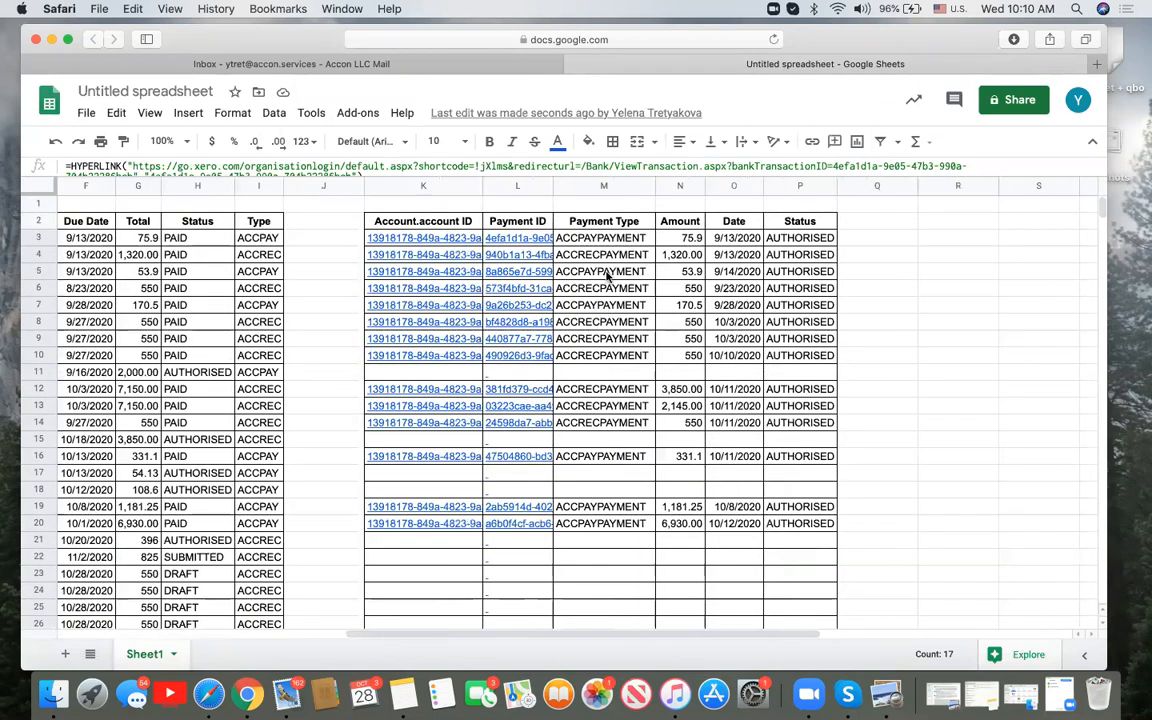
drag(553, 186, 647, 186)
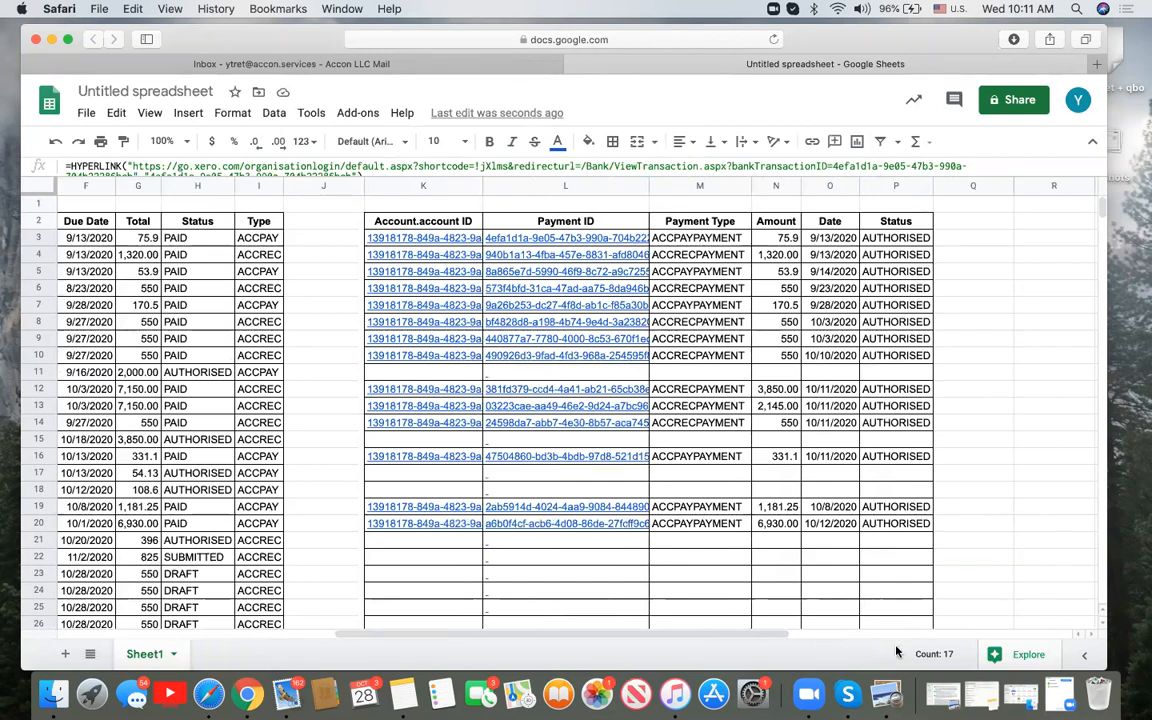
drag(775, 635, 885, 651)
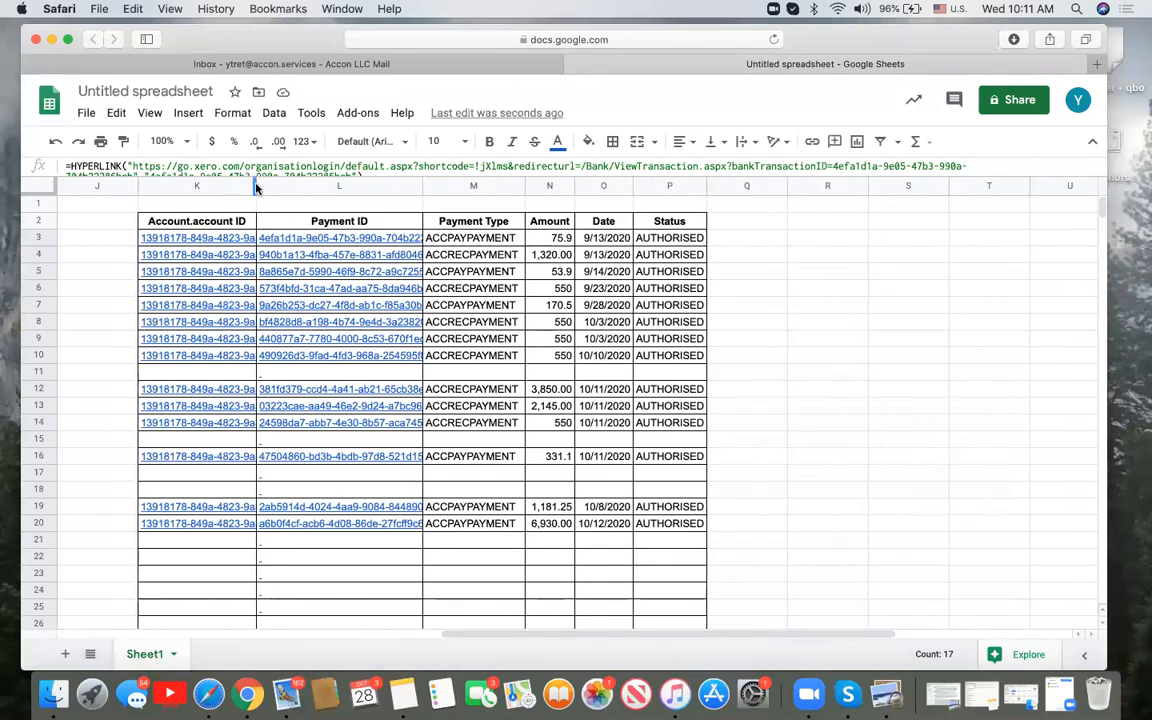
drag(256, 187, 306, 186)
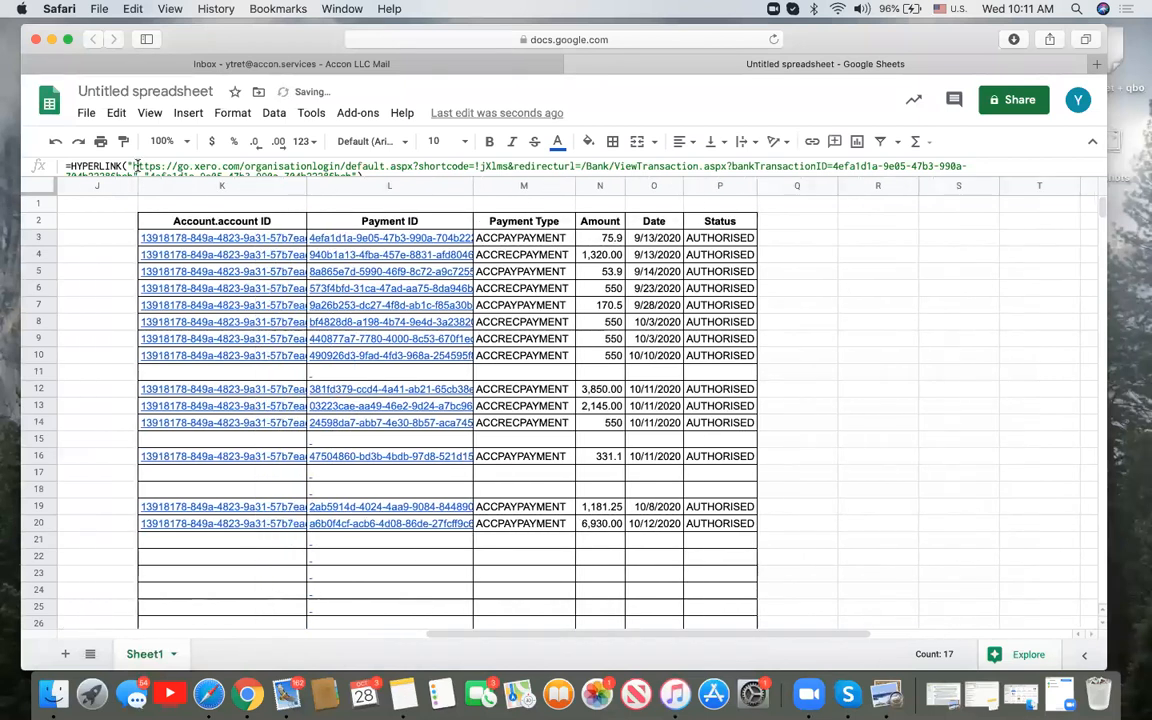
drag(136, 186, 85, 186)
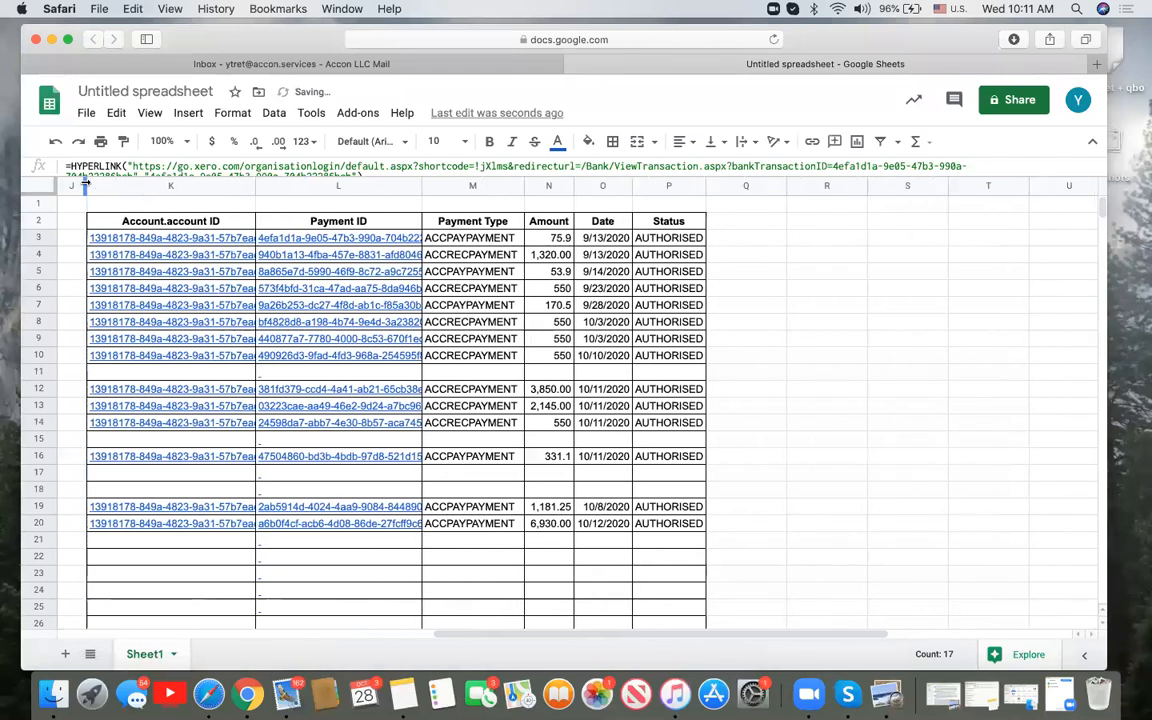
drag(255, 186, 319, 187)
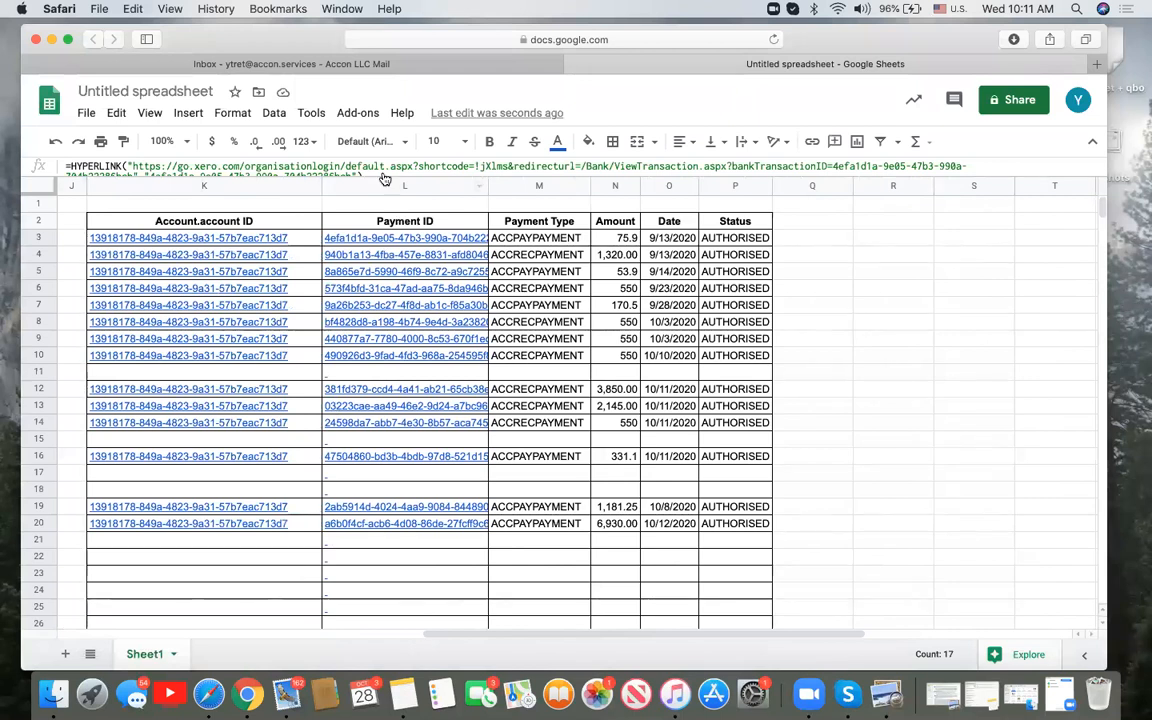
Start a new G-Accon for XERO accounting data template for the Accounts object
click(358, 113)
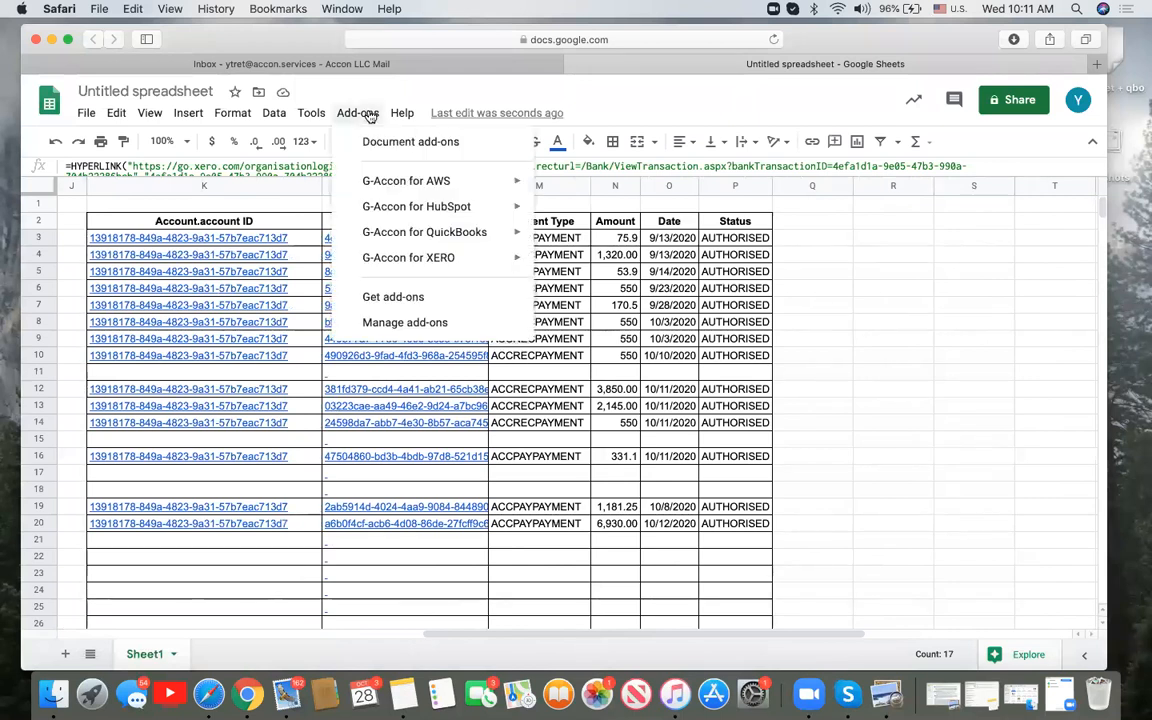
mouse_move(478, 259)
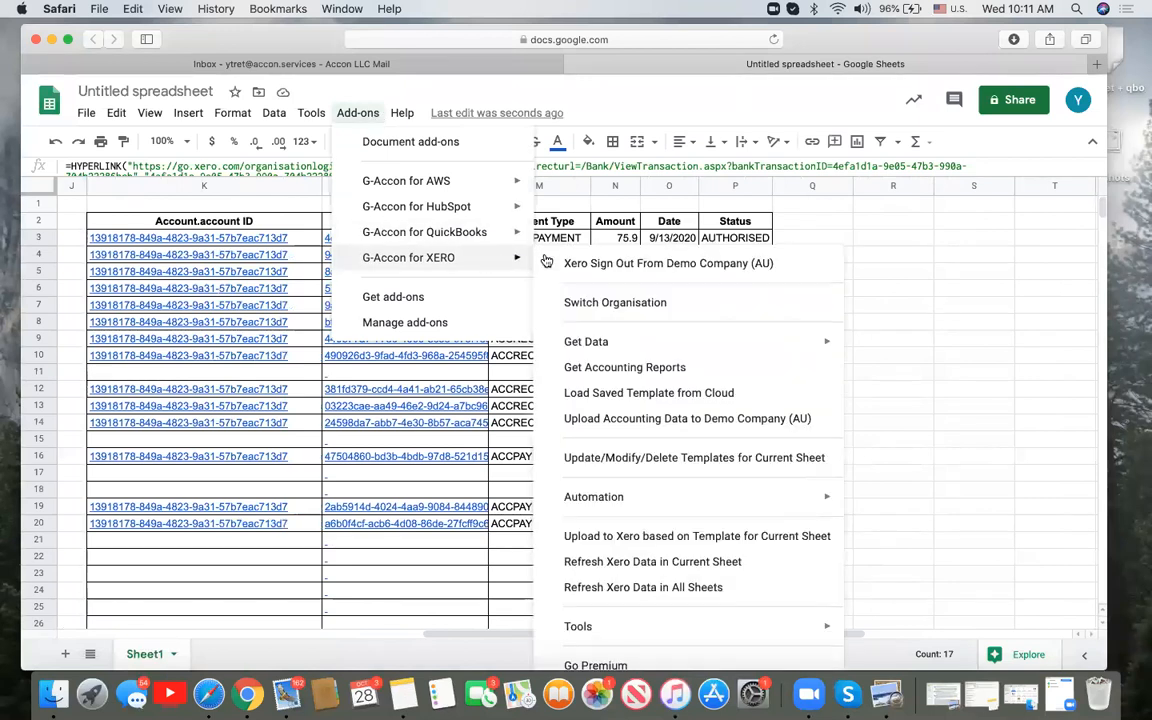
mouse_move(840, 343)
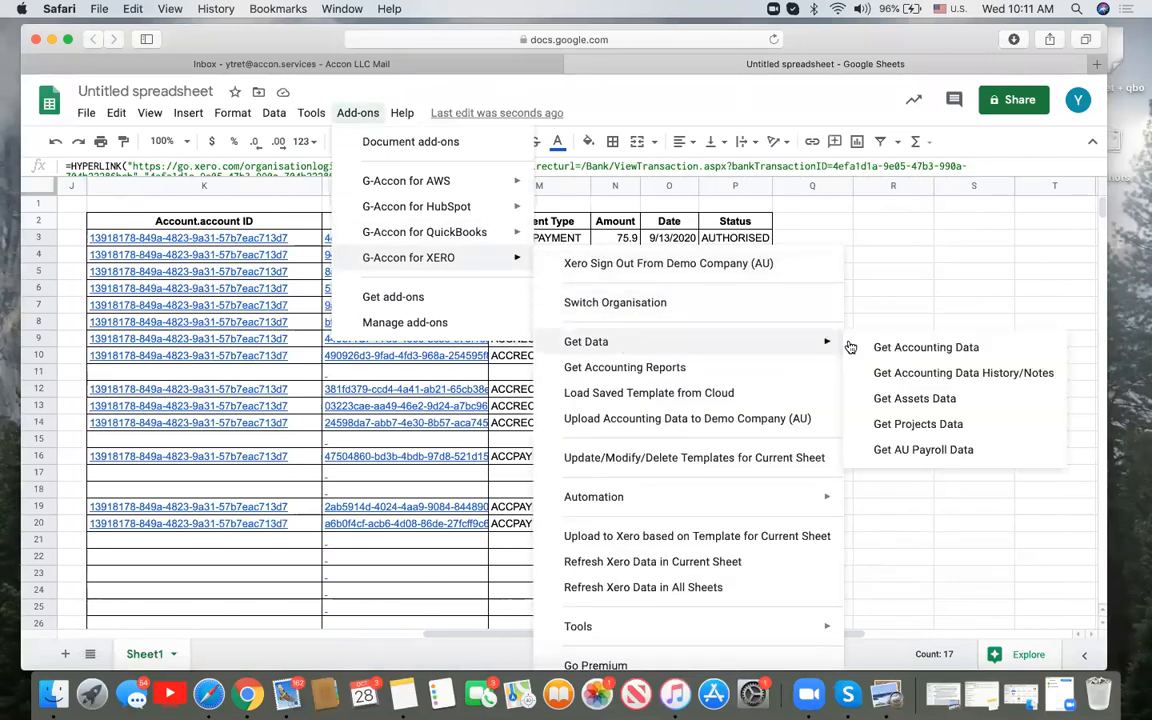
click(899, 348)
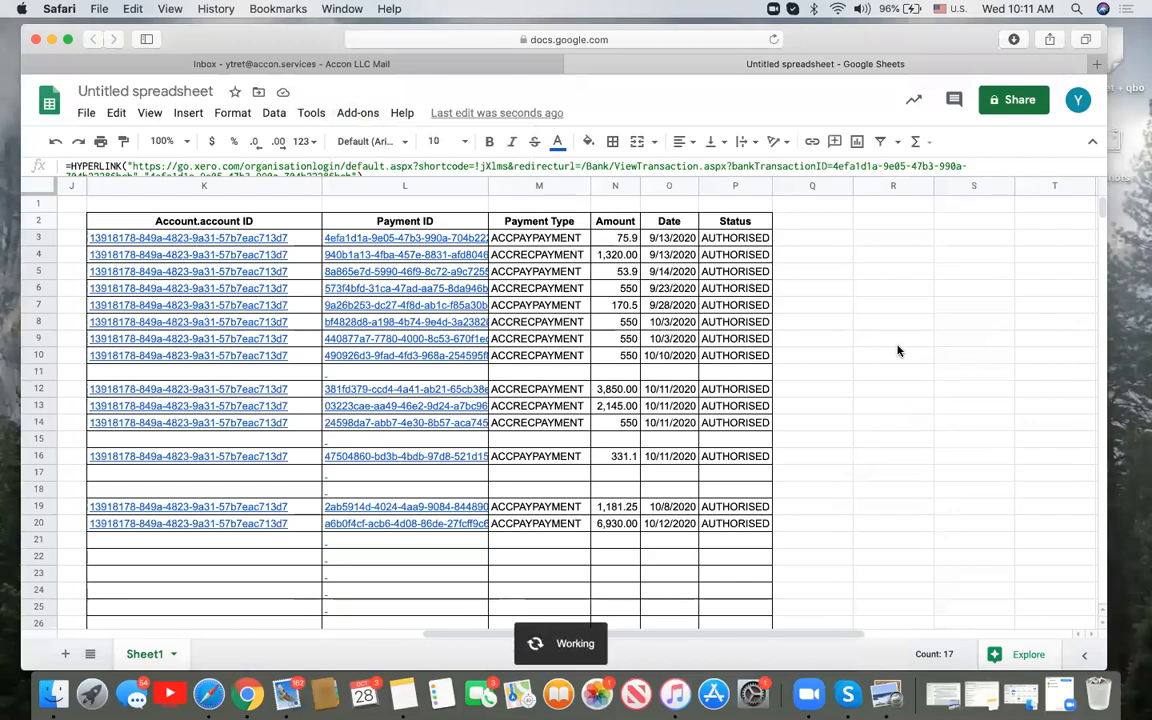
click(499, 199)
click(340, 229)
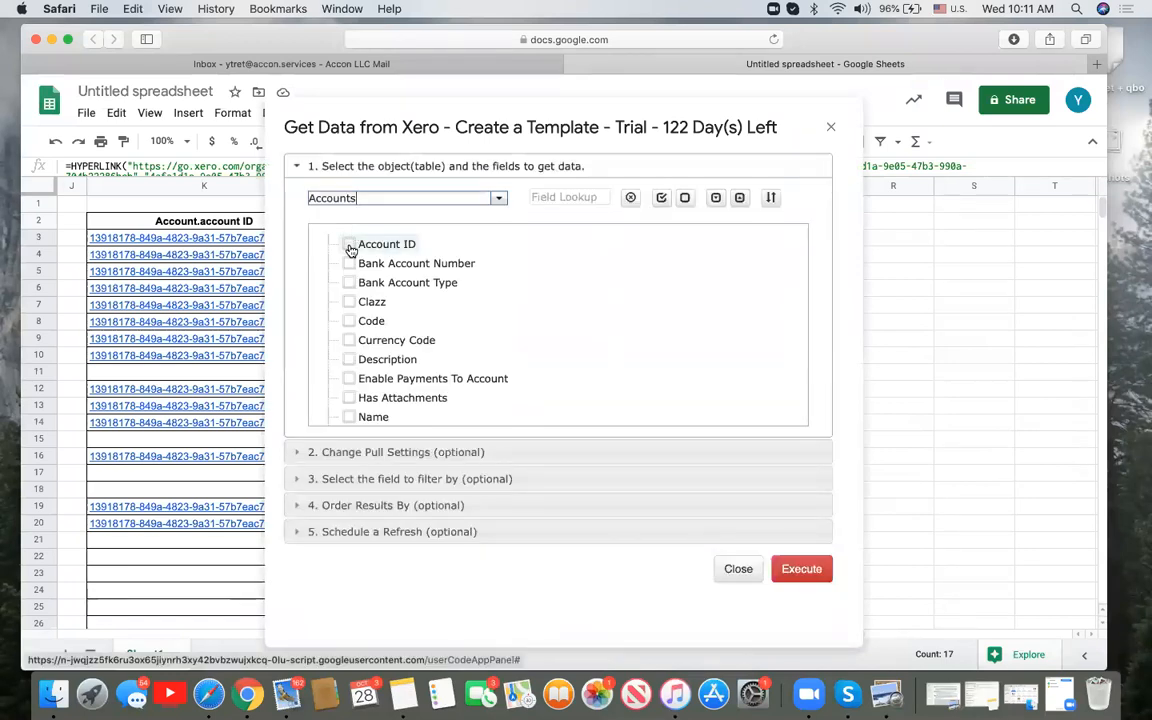
Include all available fields in the Accounts template and display their column order
click(662, 197)
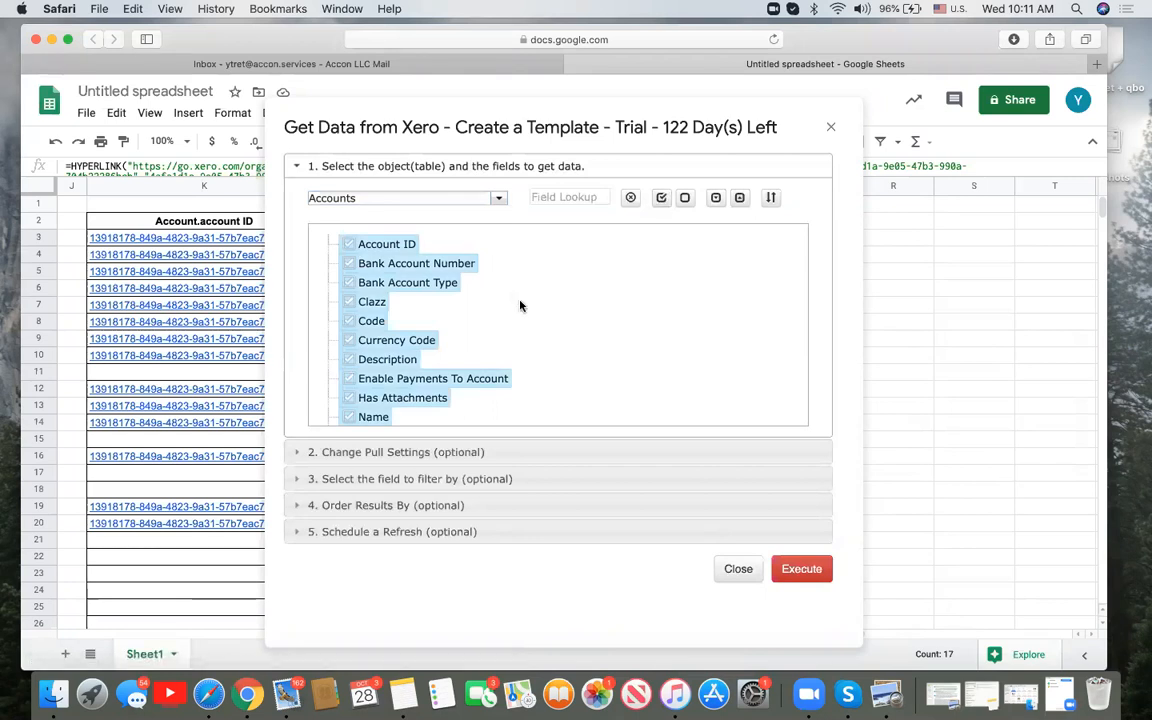
scroll(575, 360, down, 4)
scroll(575, 363, down, 1)
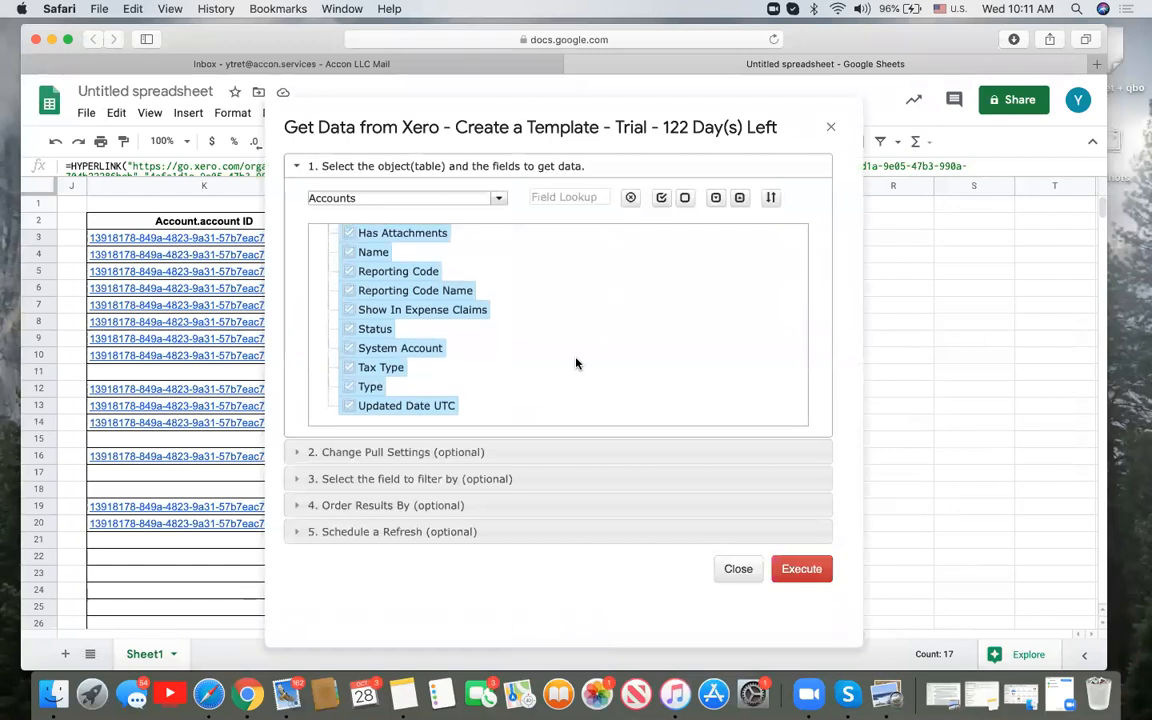
scroll(575, 363, up, 5)
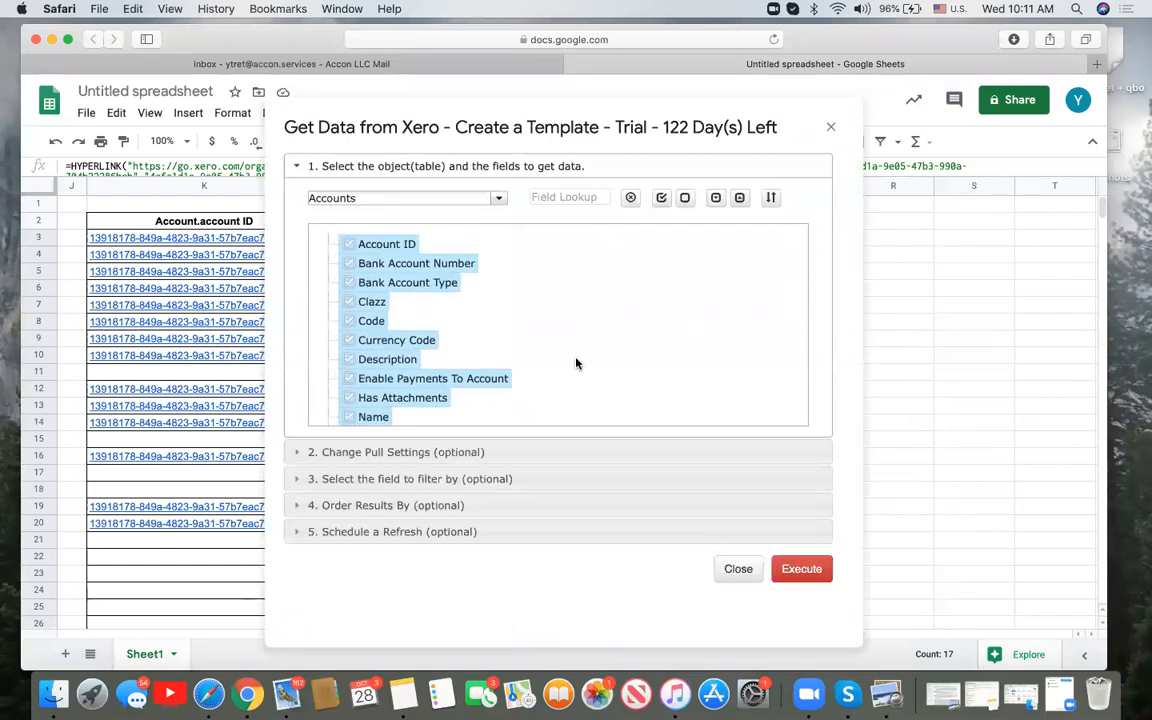
click(771, 198)
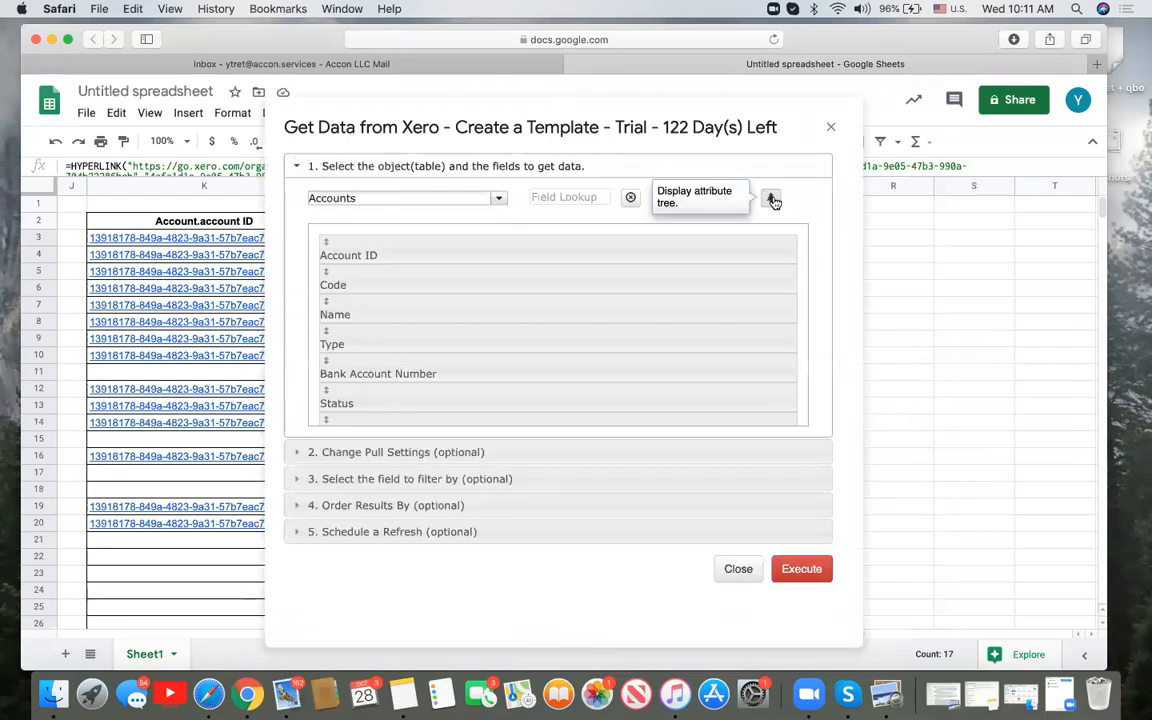
In the pull settings, turn off creating a new sheet, set the start cell to R2 and name the template Accounts
click(442, 452)
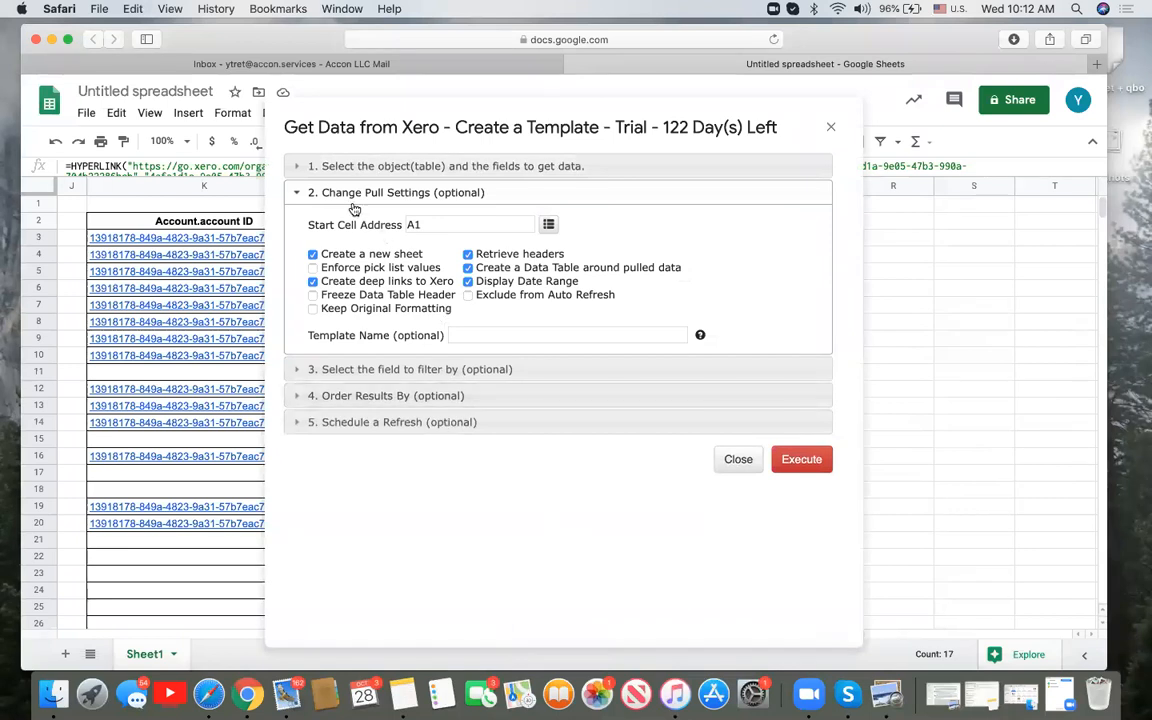
click(312, 255)
click(917, 224)
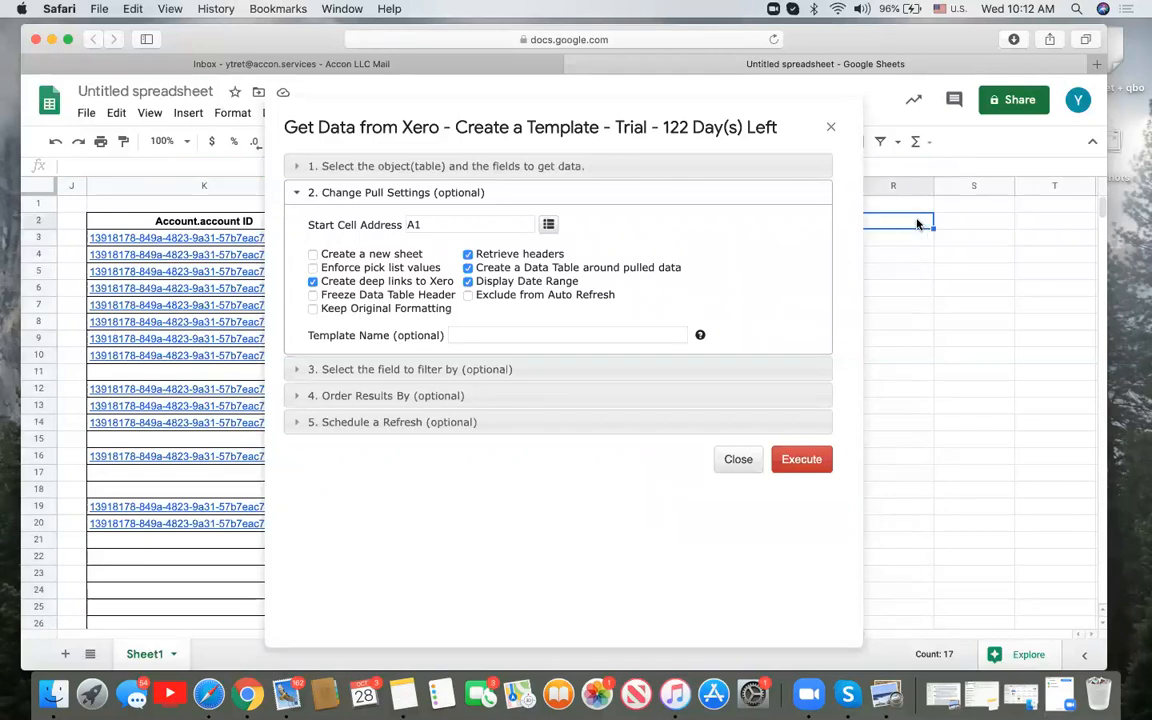
click(550, 226)
click(558, 334)
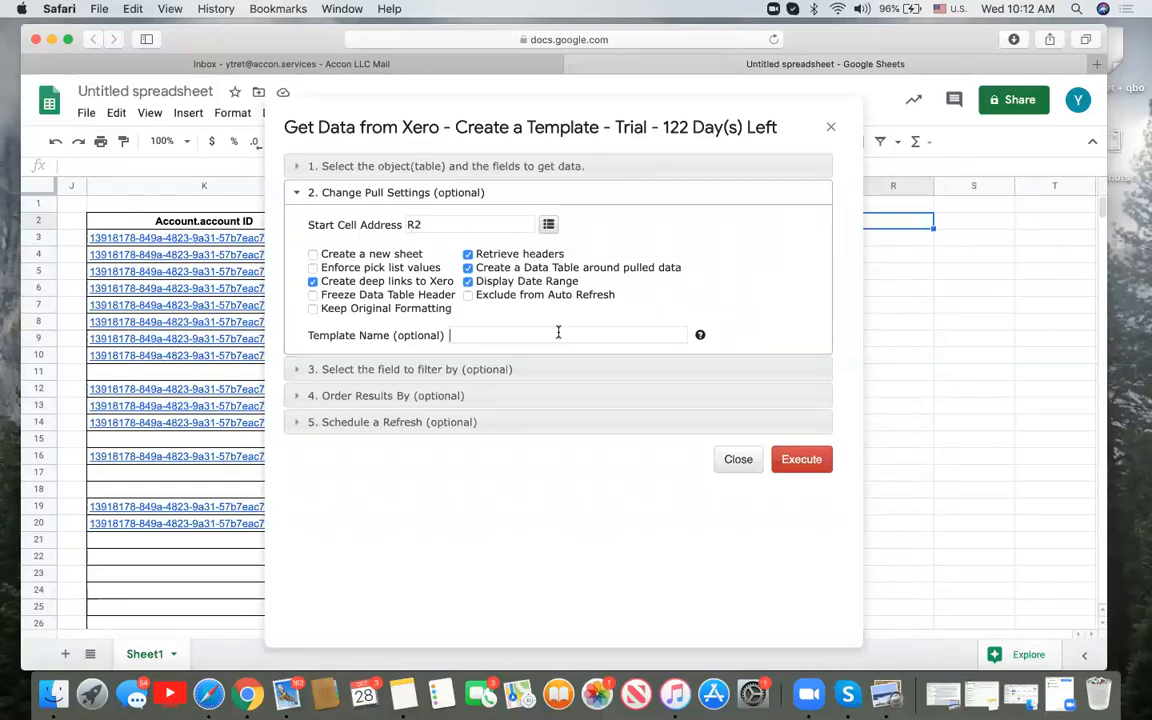
text(Accounts)
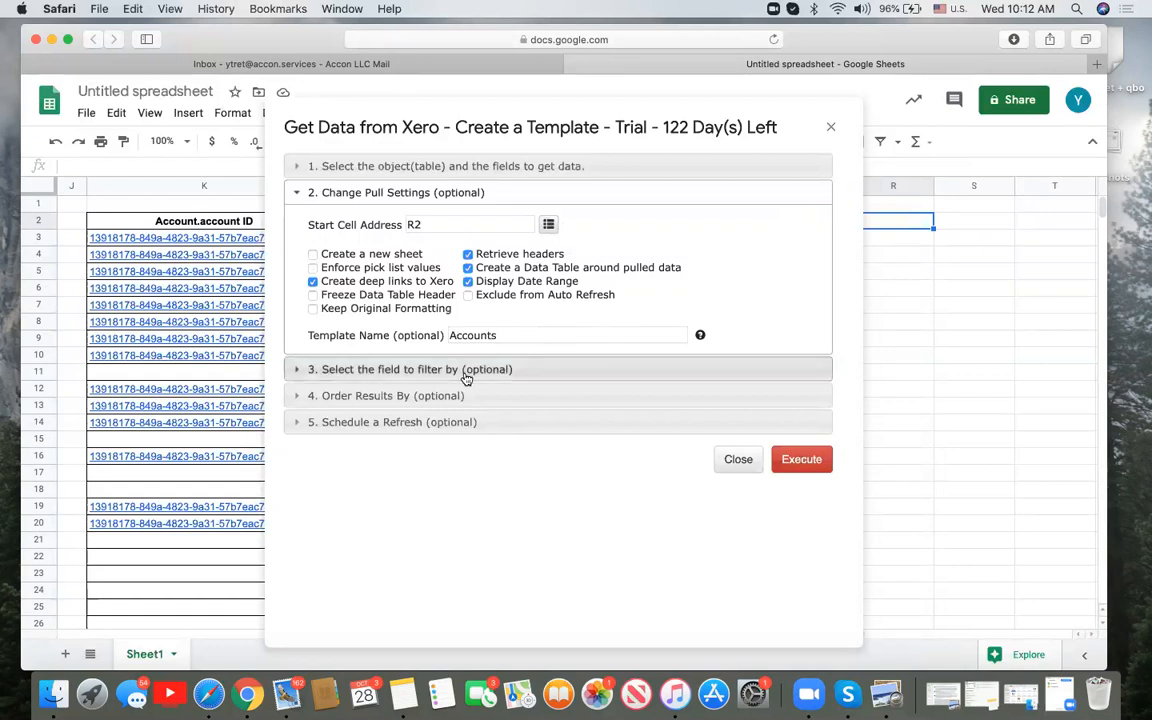
Filter the Accounts template by the IDs in range 'Sheet1'!K3:K45 and execute the pull
click(467, 378)
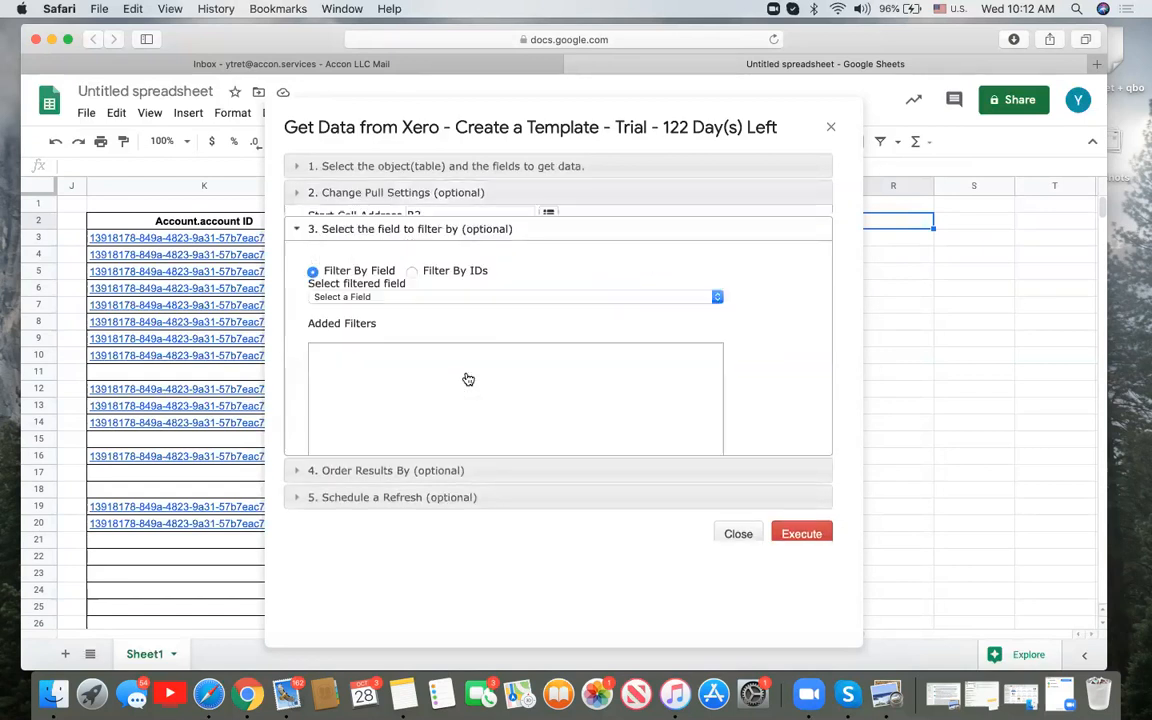
click(412, 263)
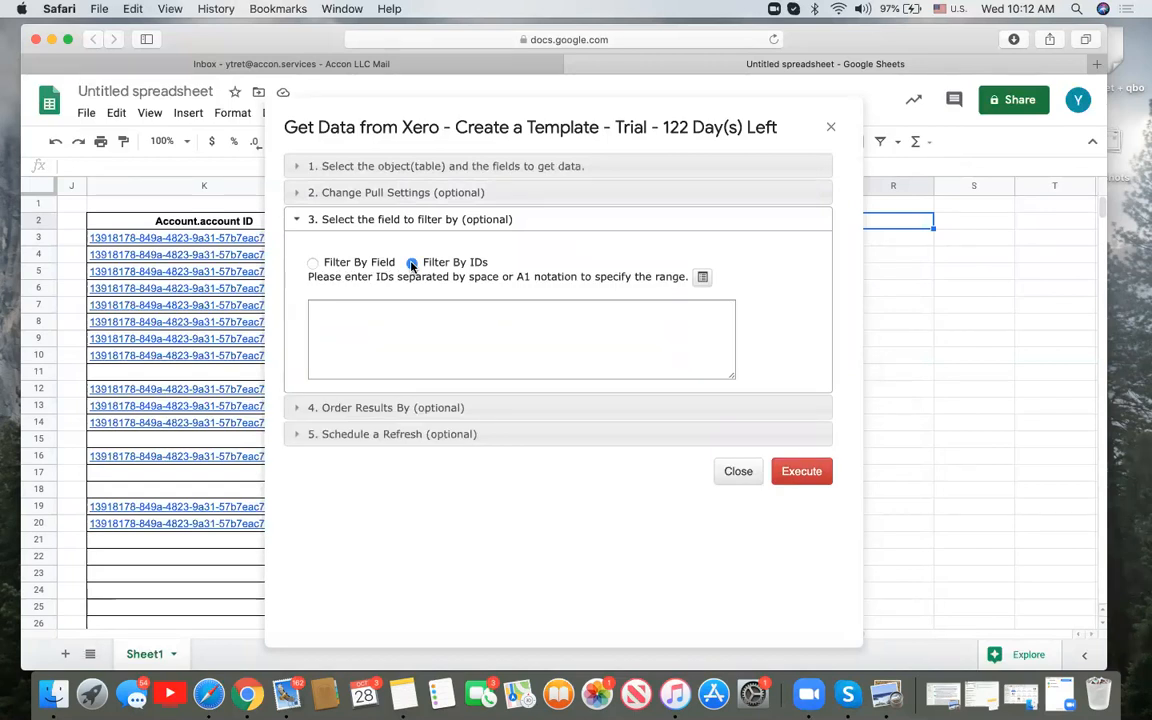
click(247, 237)
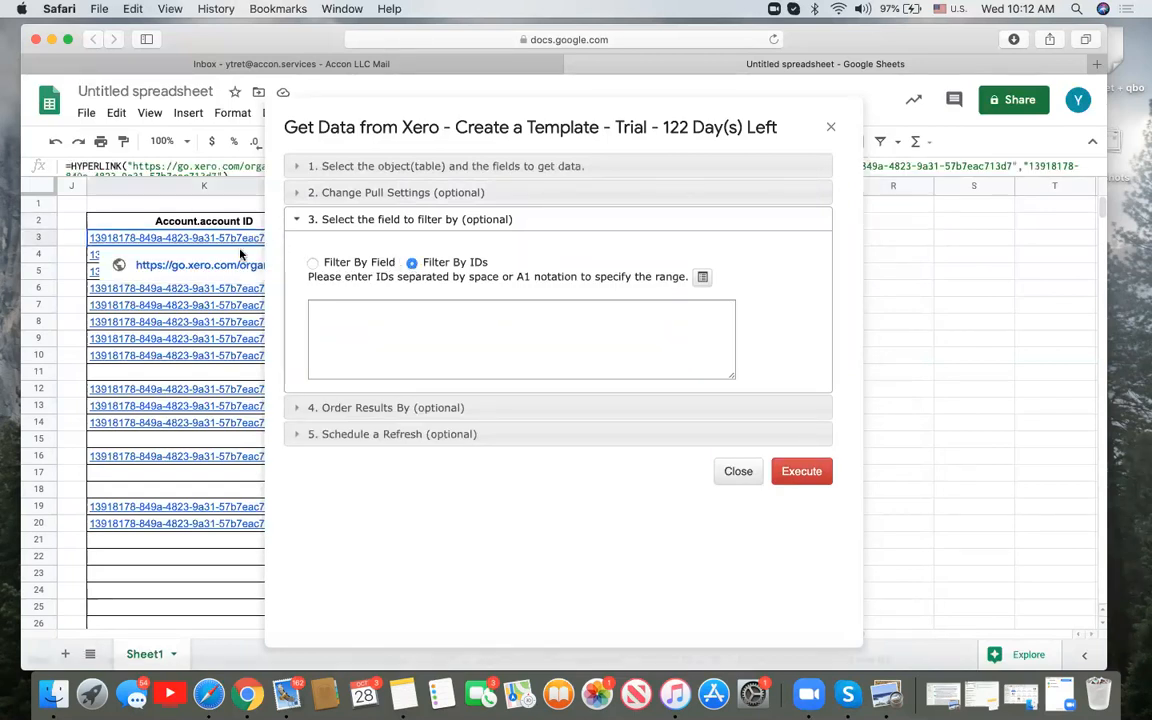
scroll(208, 568, down, 5)
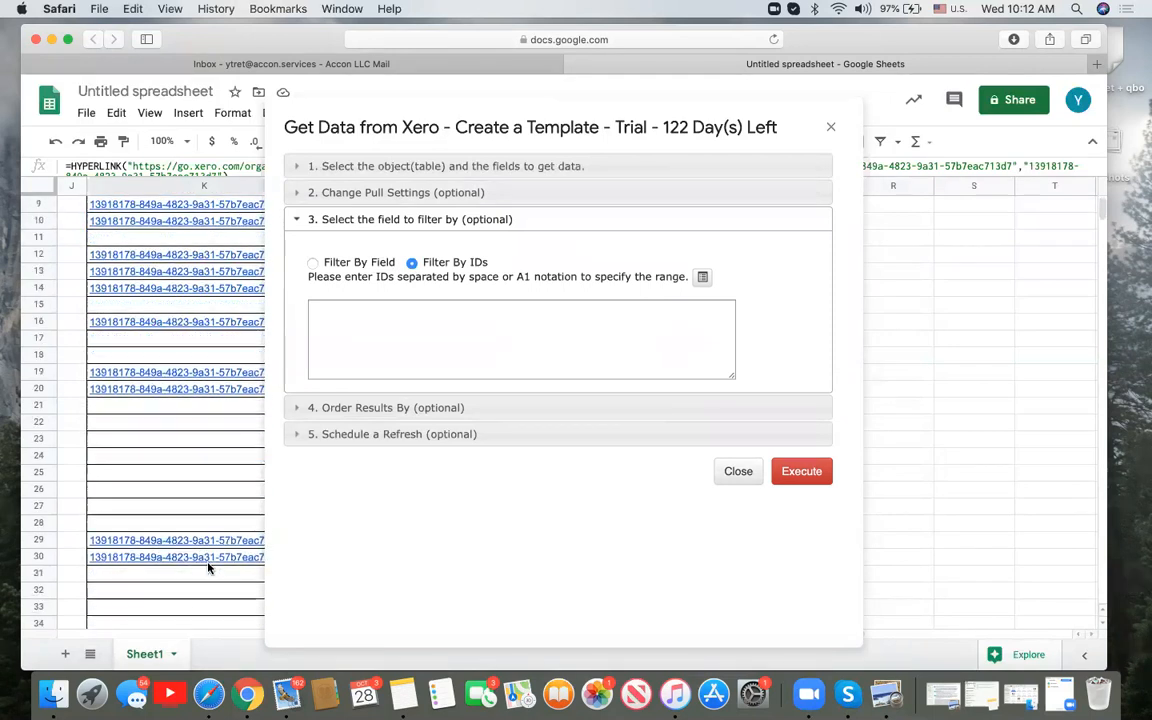
scroll(208, 568, down, 3)
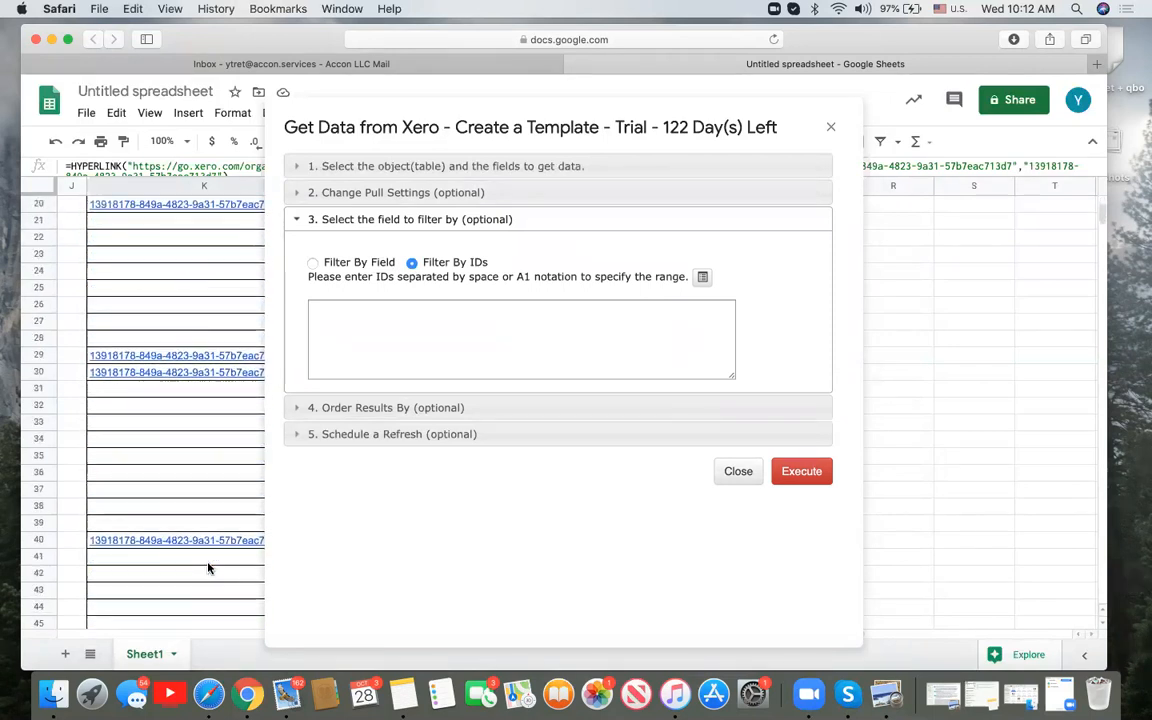
shift+click(200, 548)
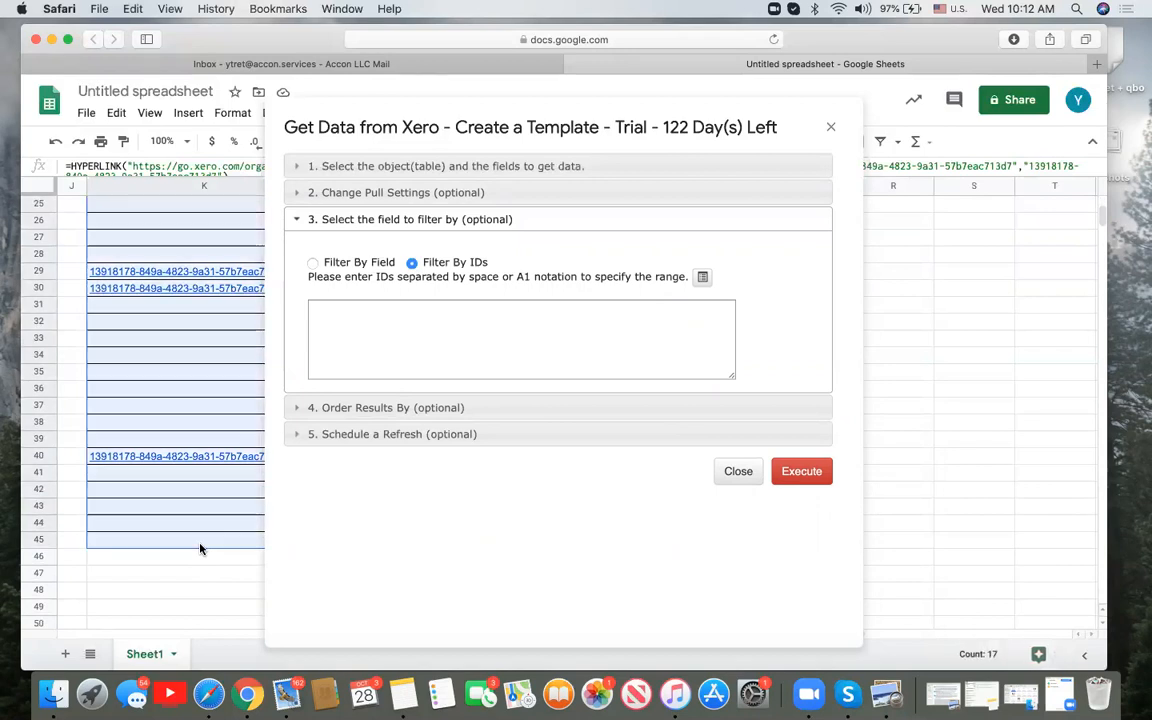
click(703, 280)
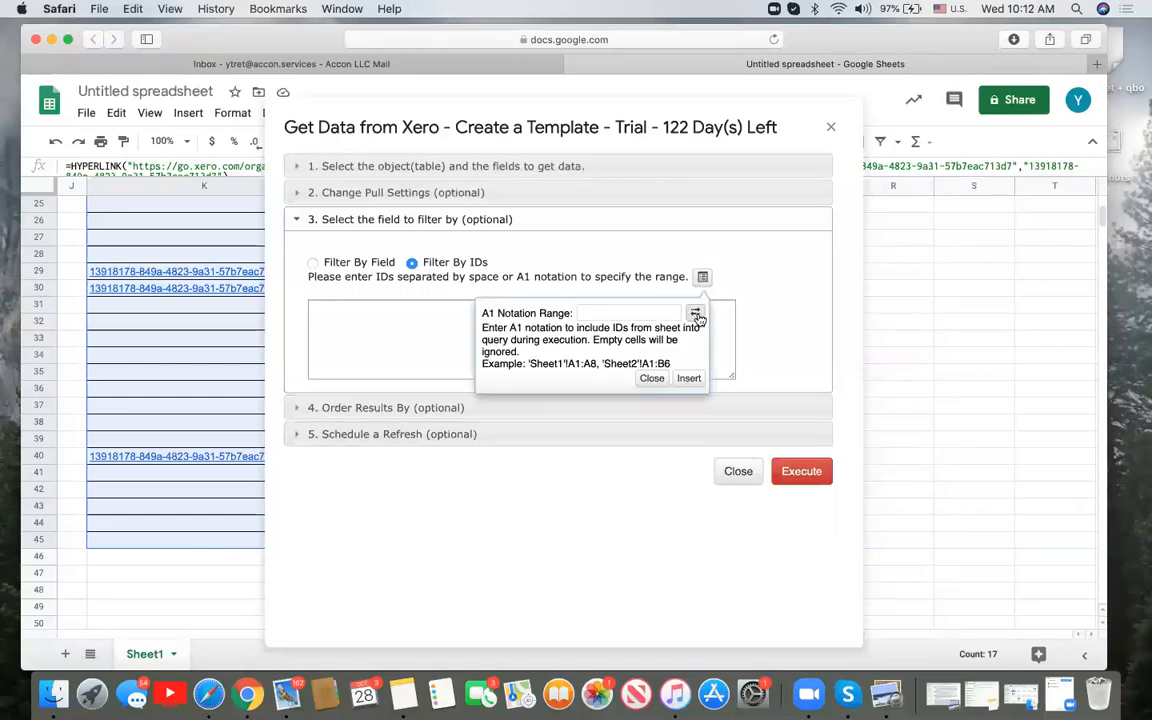
click(696, 316)
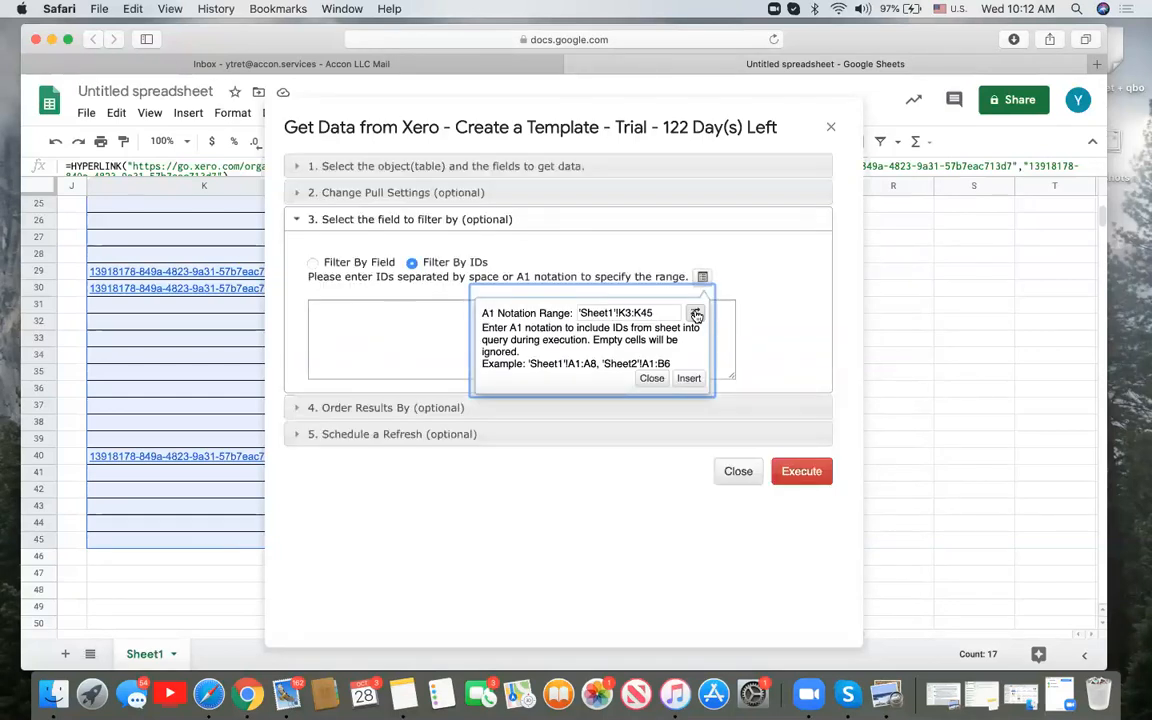
click(689, 379)
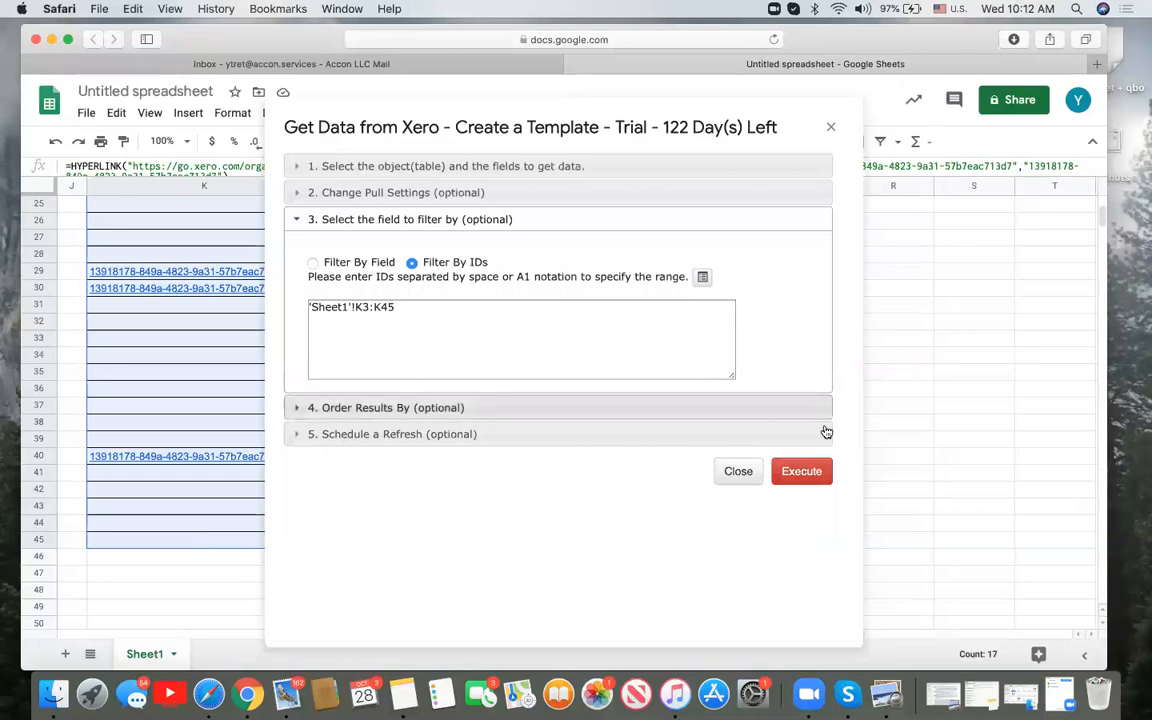
click(805, 472)
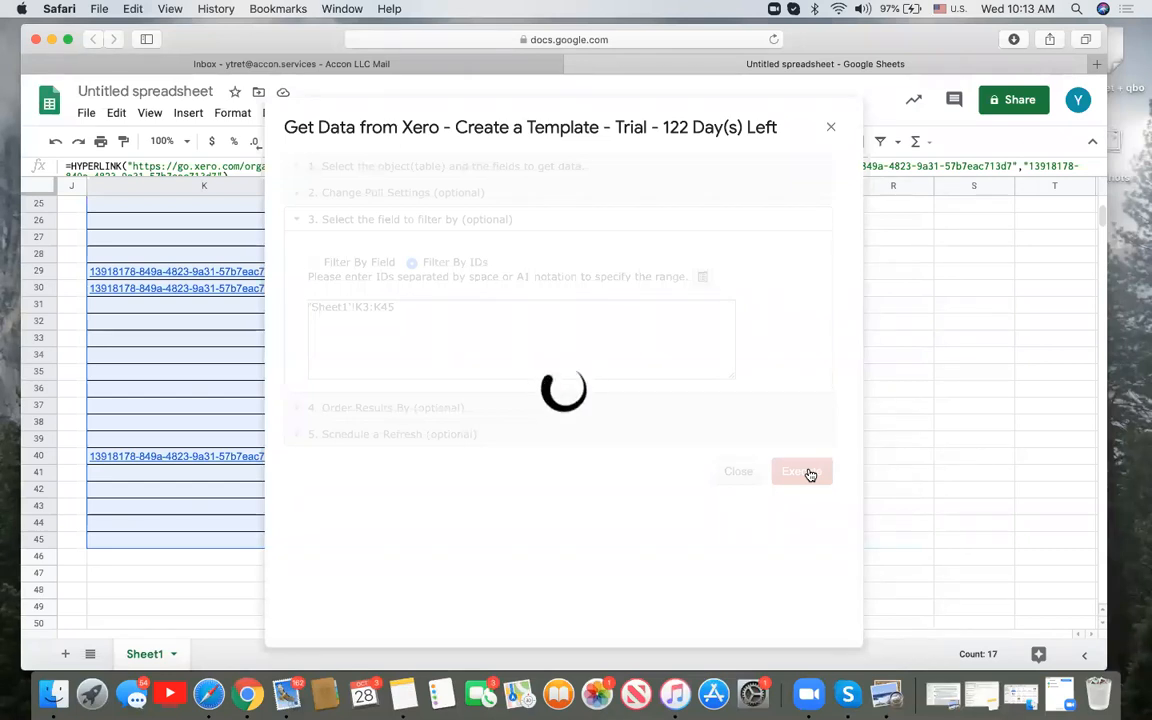
Widen the Type and Account ID columns of the pulled accounts table so that the full account IDs fit
scroll(810, 474, up, 10)
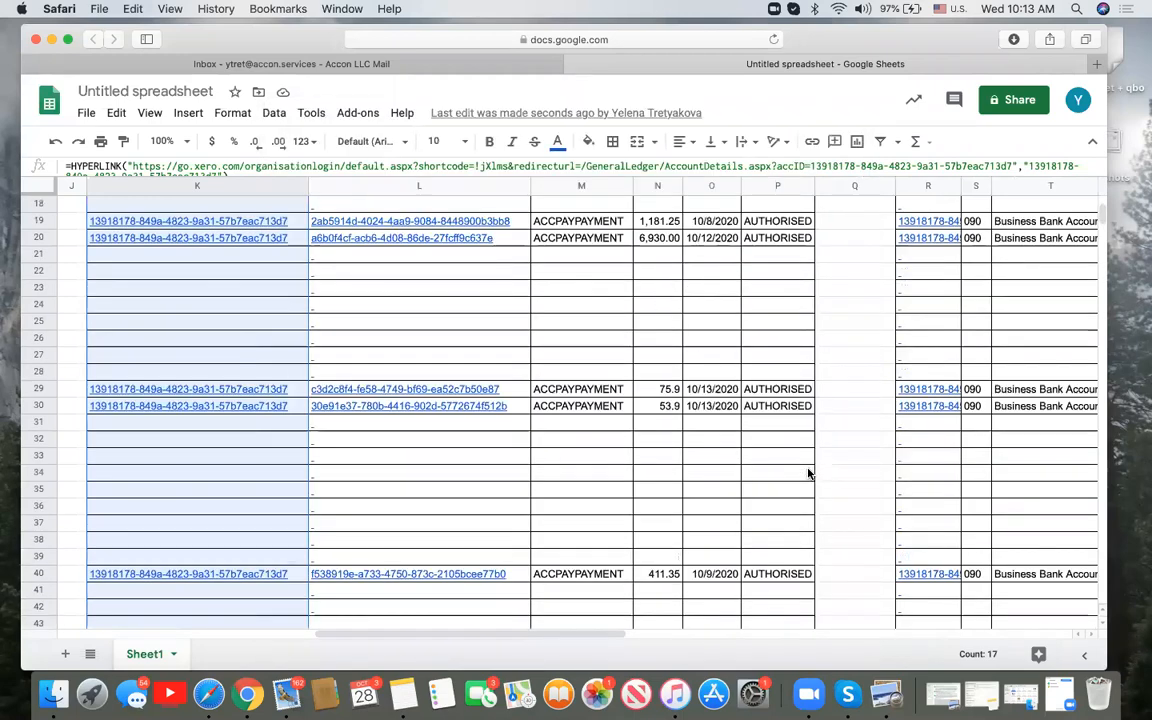
scroll(810, 474, left, 3)
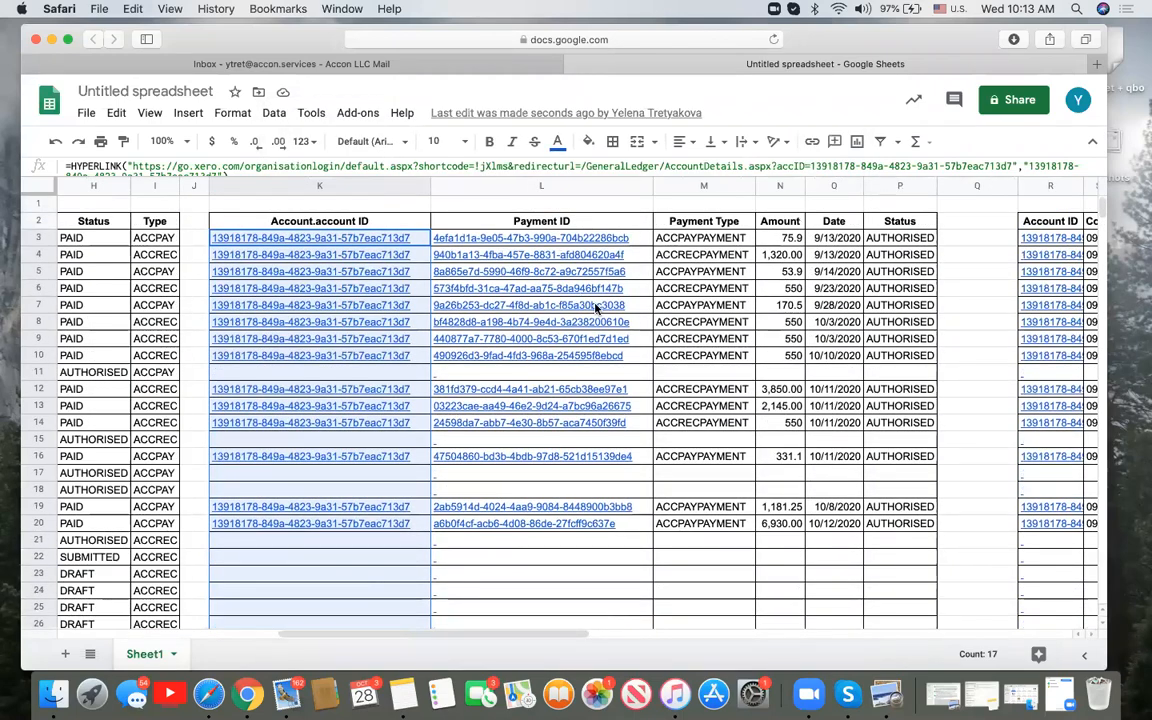
scroll(596, 308, right, 10)
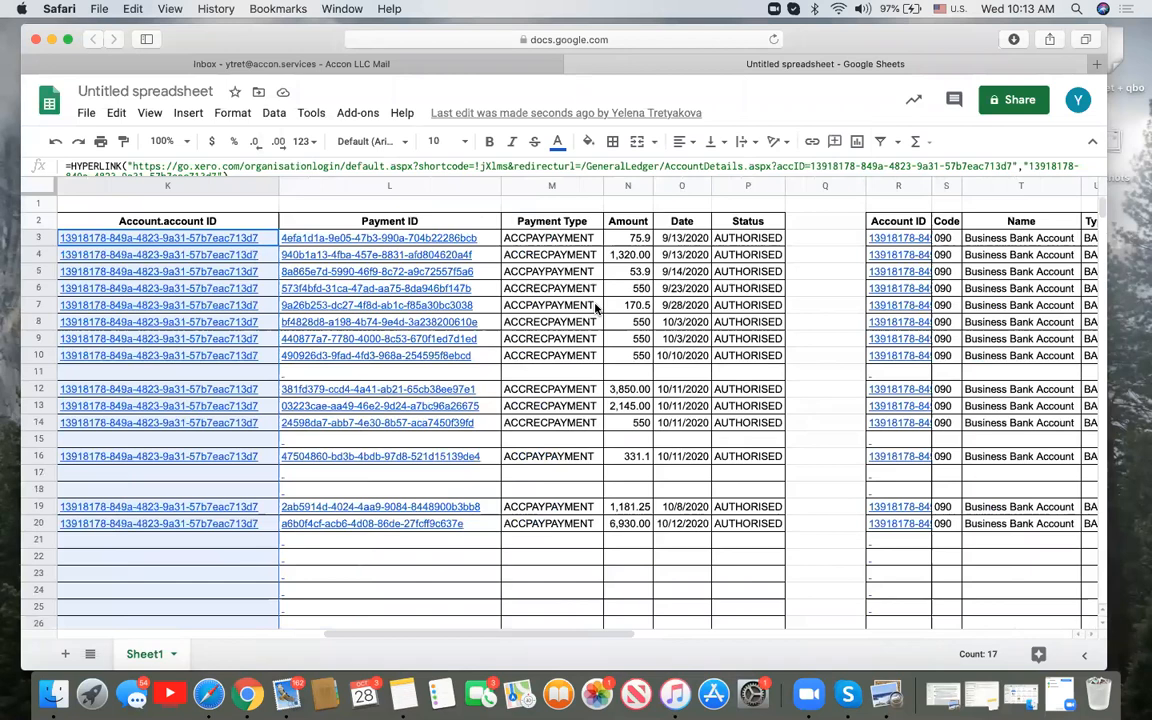
scroll(388, 187, right, 3)
drag(385, 186, 469, 186)
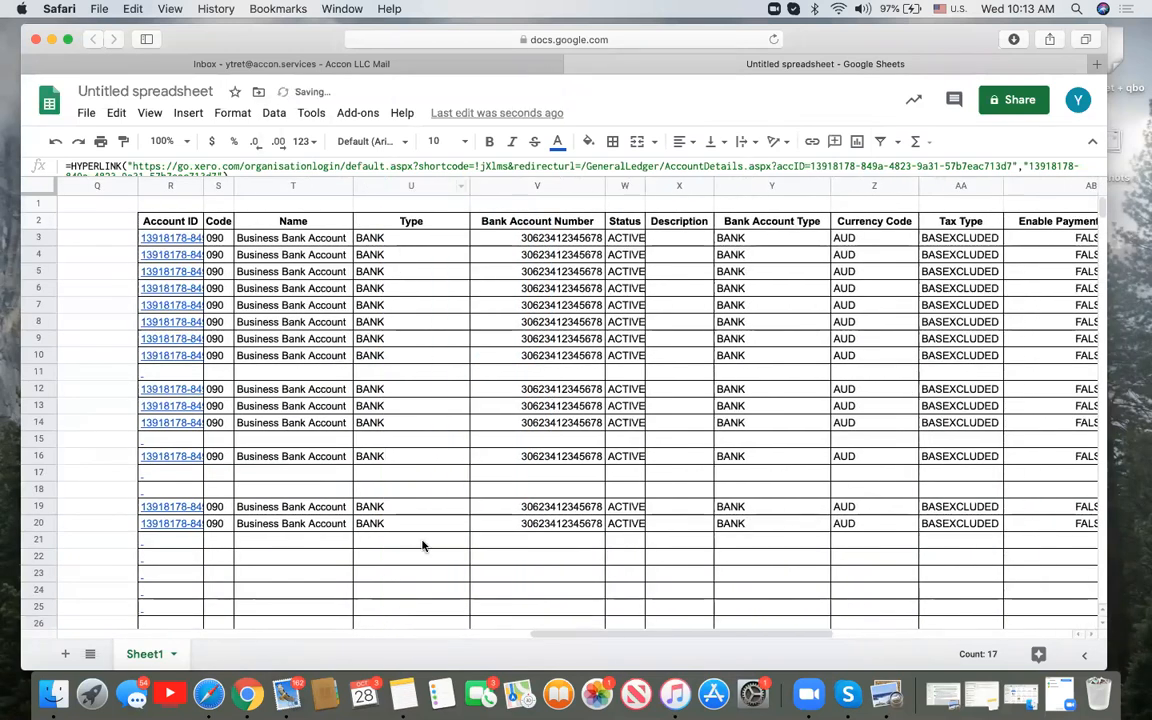
scroll(886, 491, right, 10)
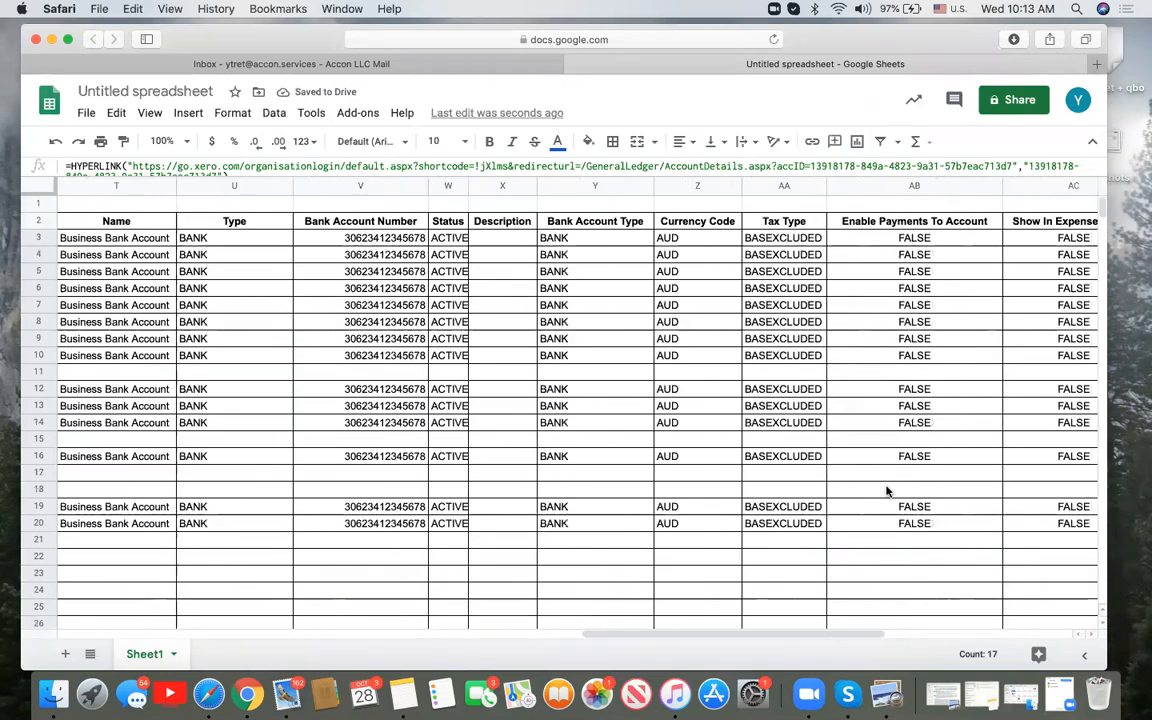
scroll(886, 491, left, 15)
drag(710, 185, 912, 186)
mouse_move(807, 279)
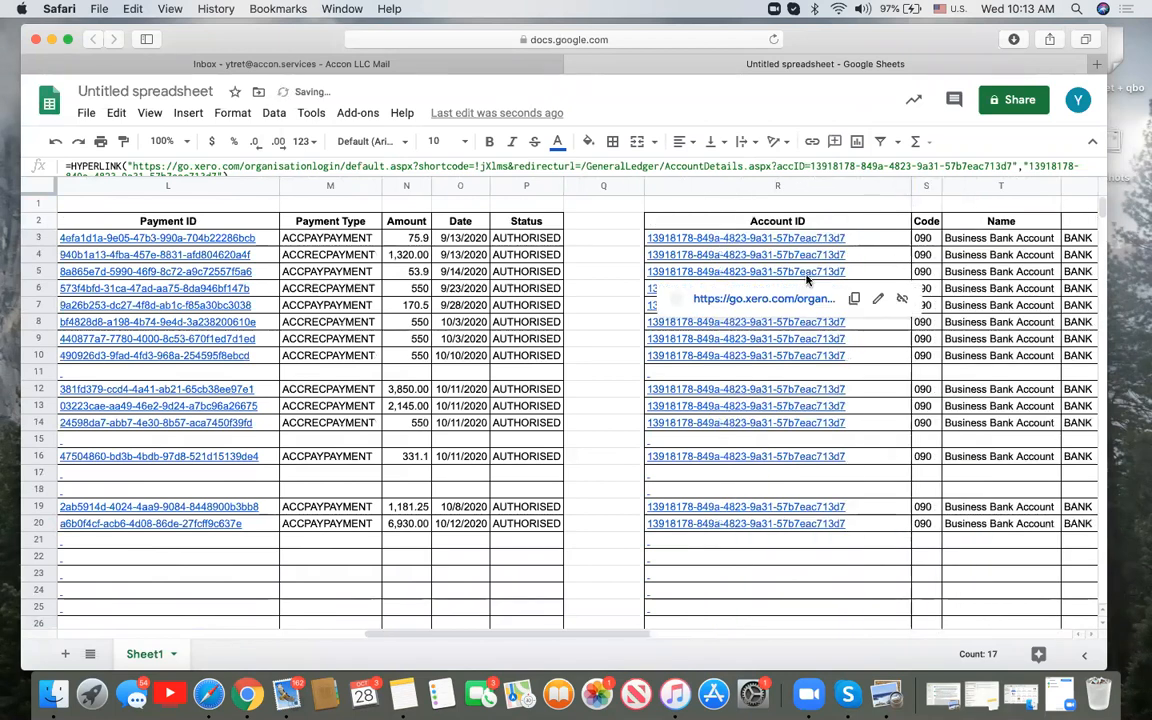
Look over the invoices and payments tables and the list of G-Accon for XERO templates saved for the current sheet, closing the list again
scroll(807, 279, left, 5)
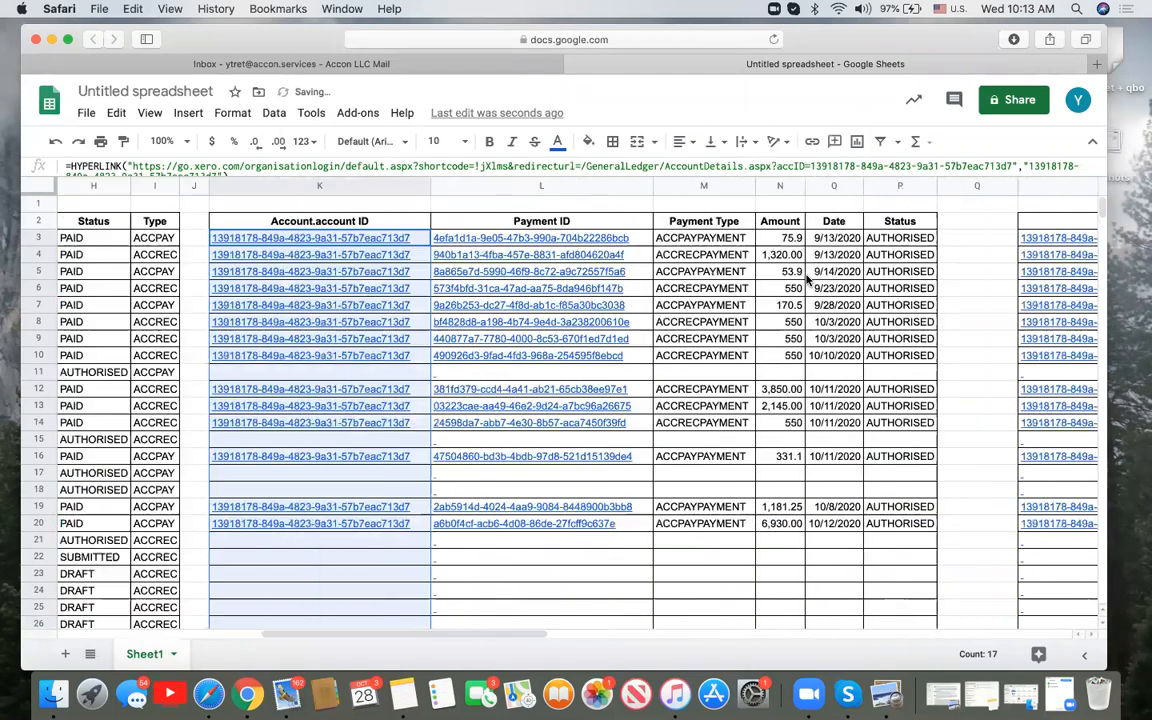
scroll(805, 282, left, 4)
scroll(450, 450, left, 3)
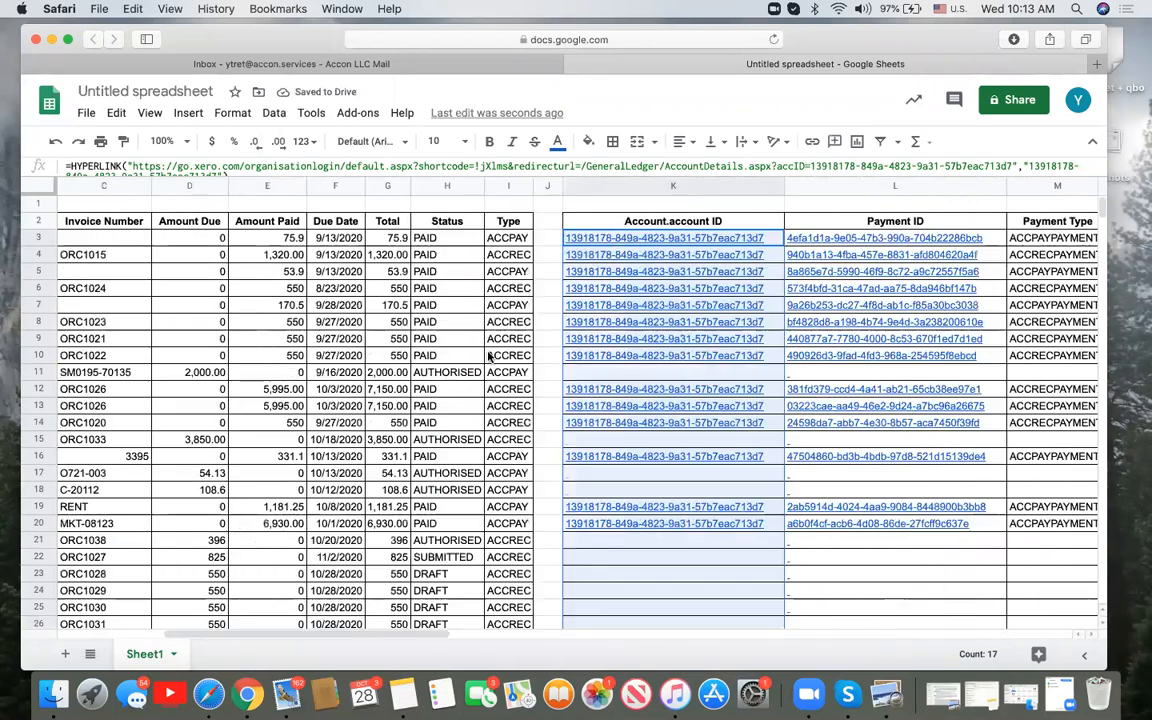
scroll(493, 370, left, 2)
scroll(493, 370, right, 4)
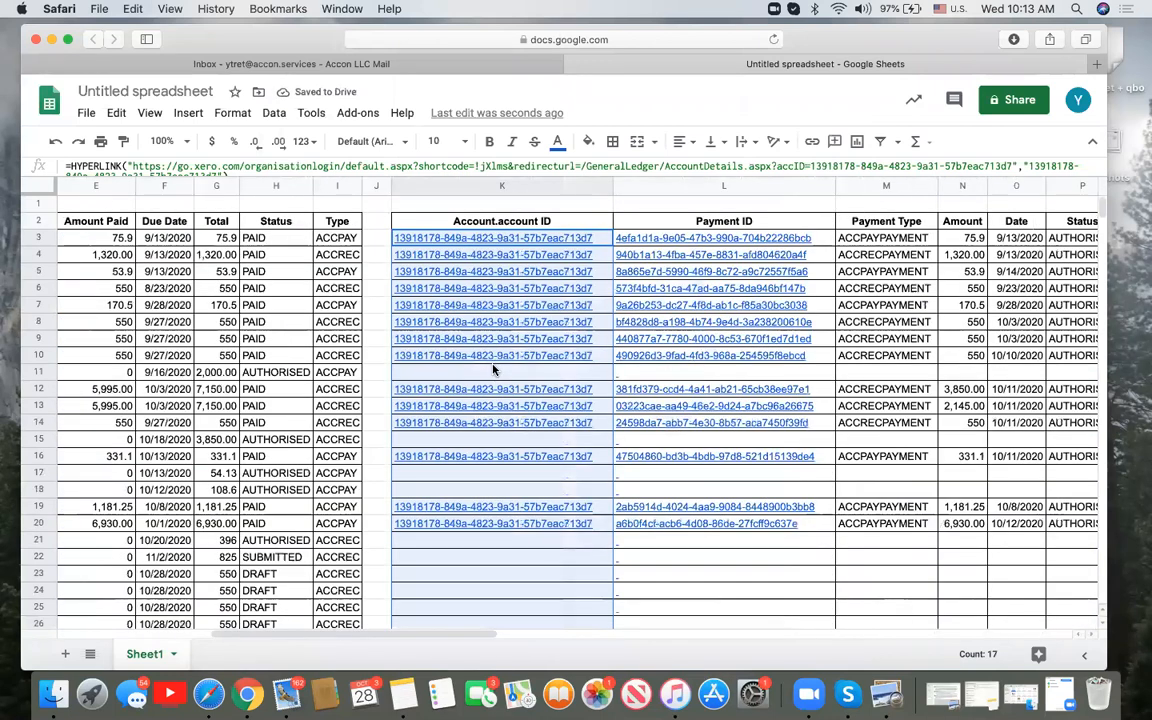
scroll(493, 370, right, 2)
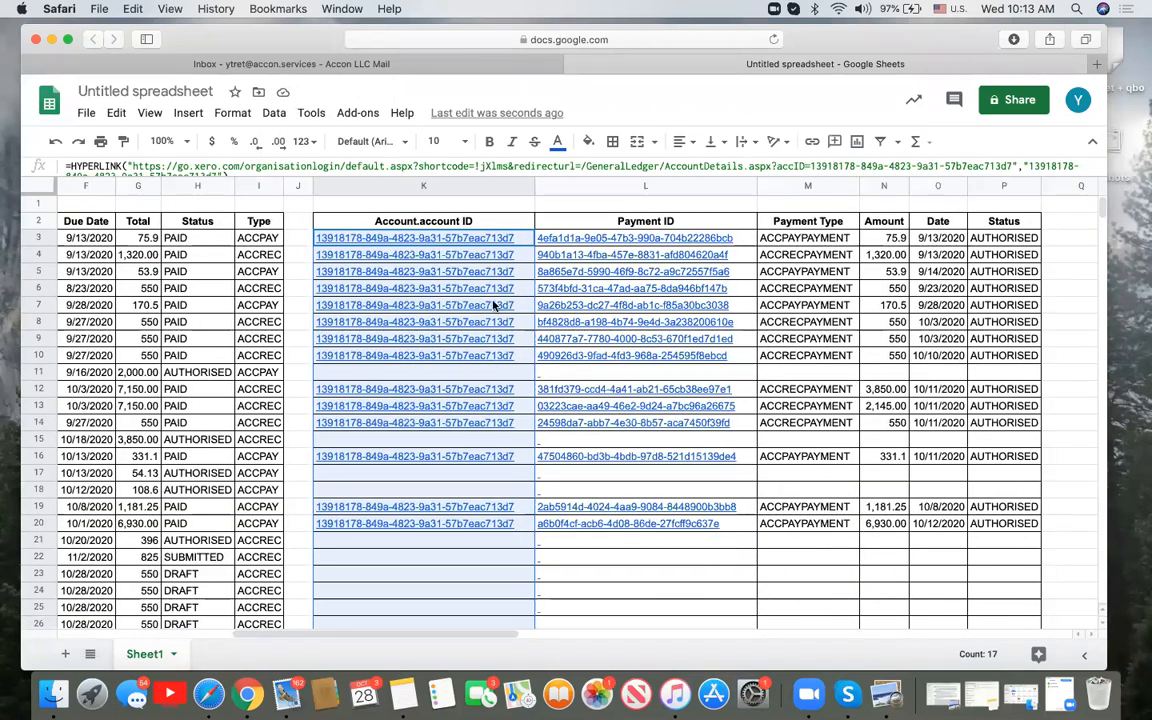
click(358, 113)
mouse_move(432, 258)
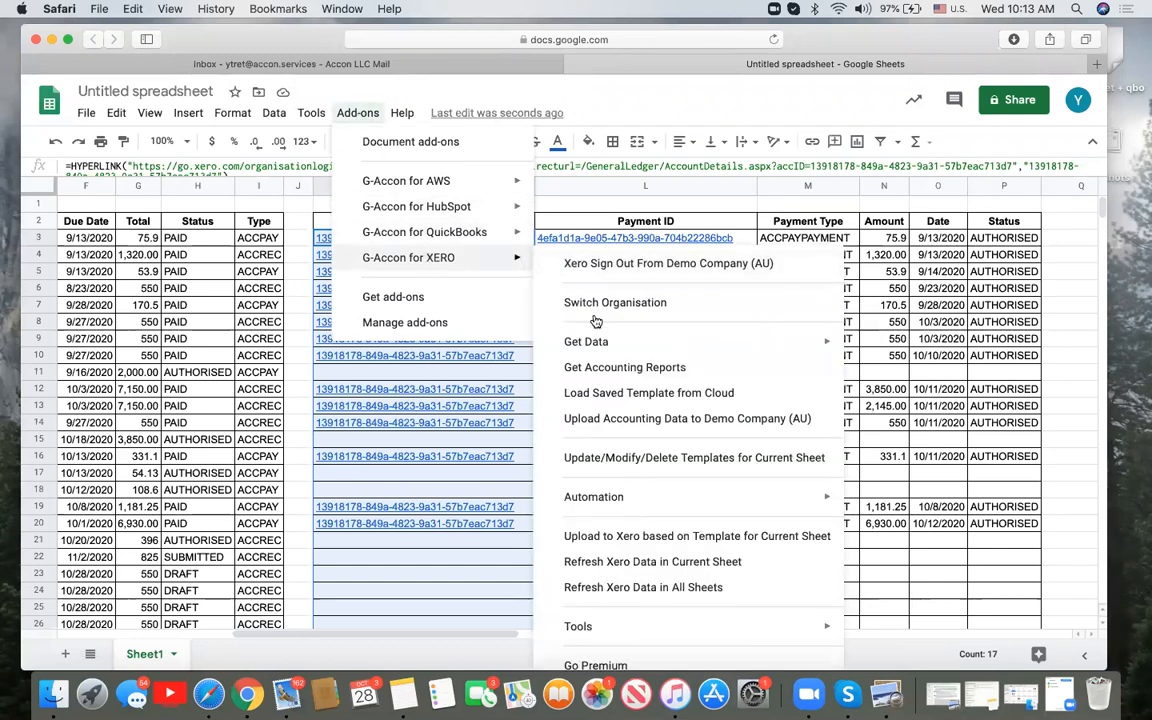
click(632, 458)
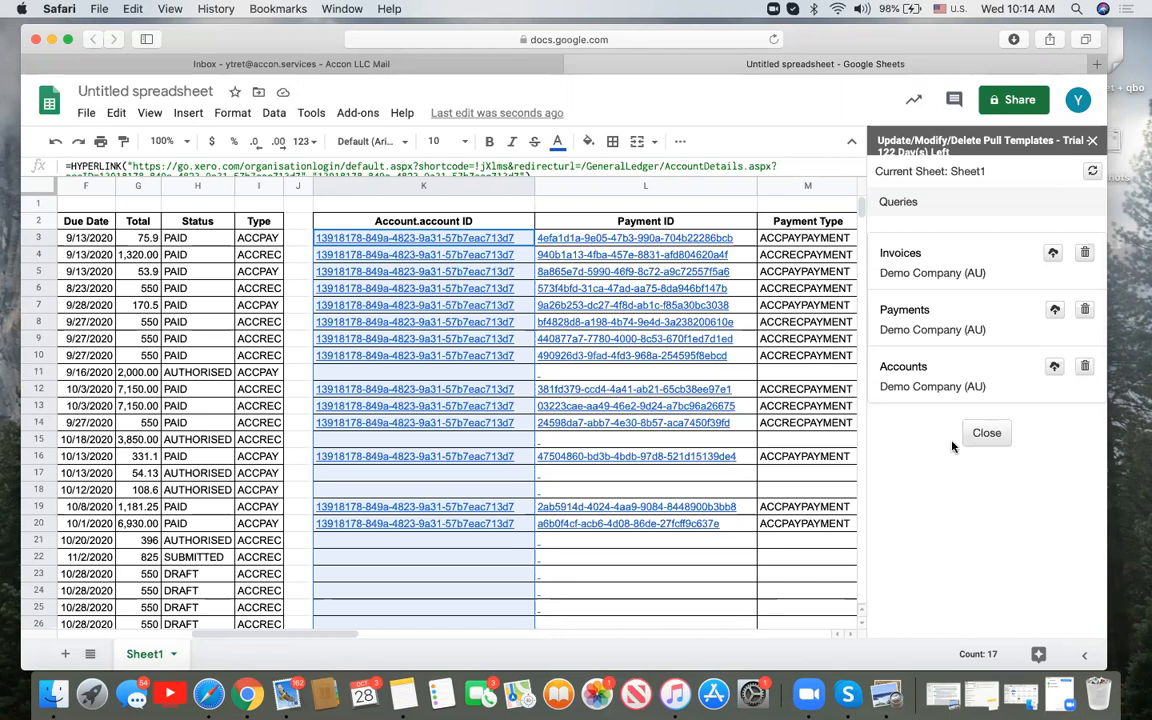
click(1095, 143)
Create a G-Accon for XERO automation workflow with "workflow # 1" as both its name and its description
click(357, 114)
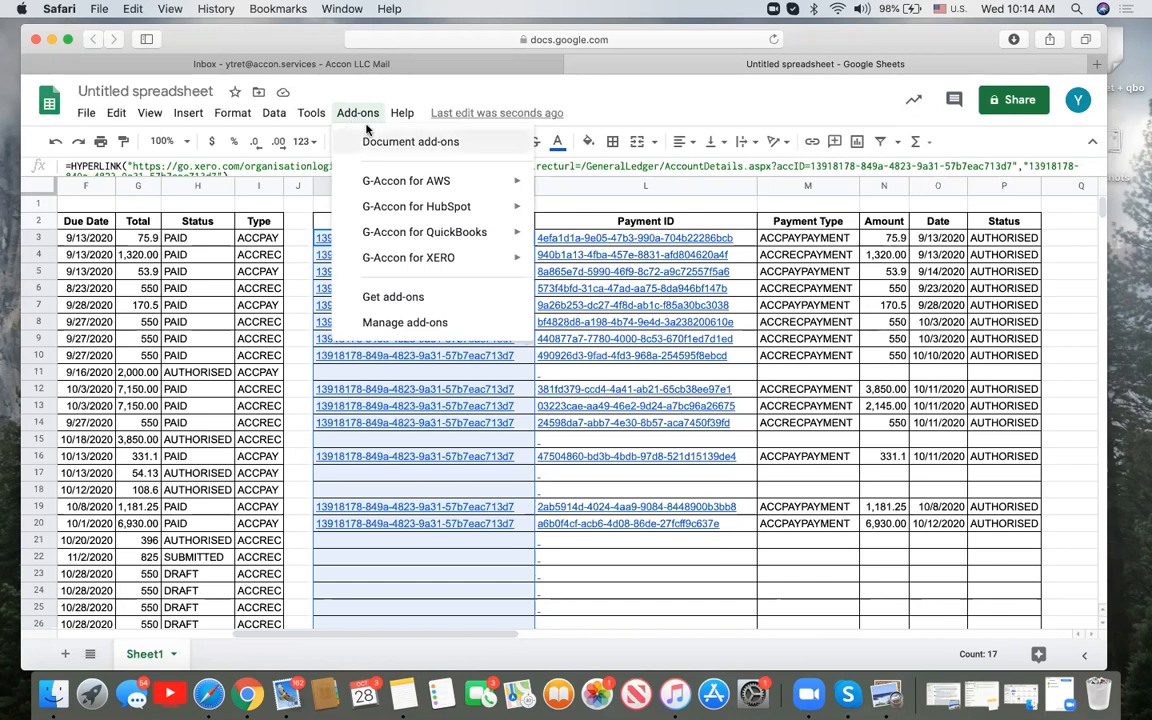
mouse_move(436, 260)
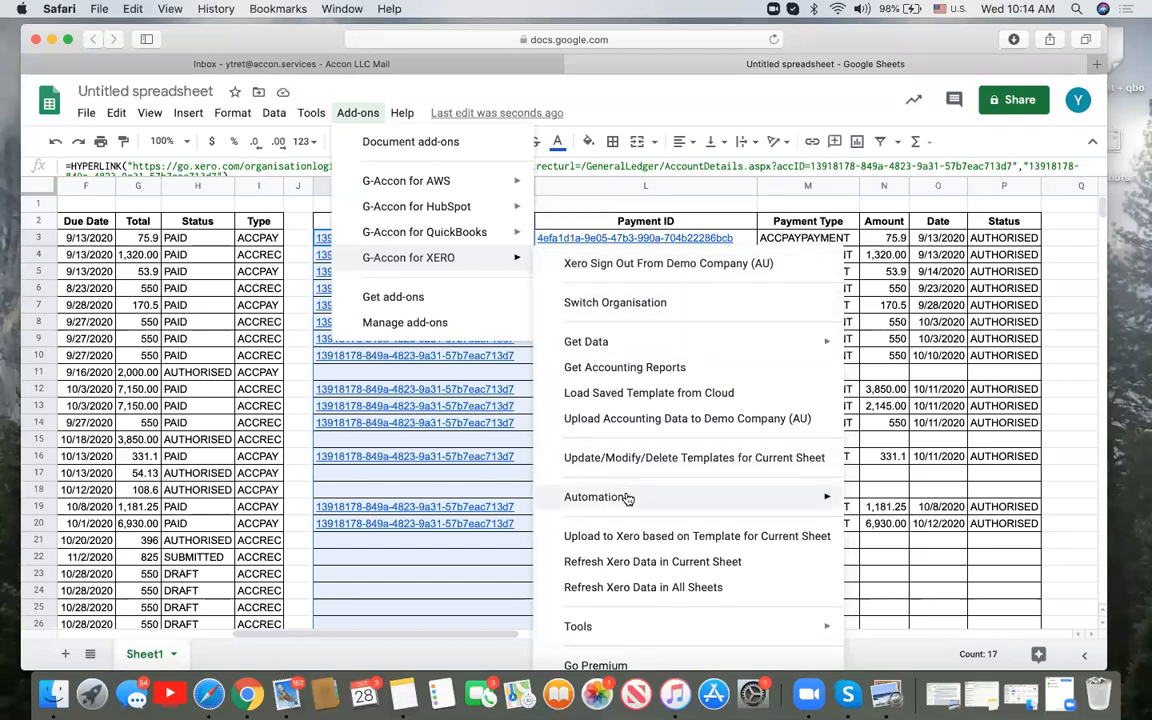
mouse_move(629, 500)
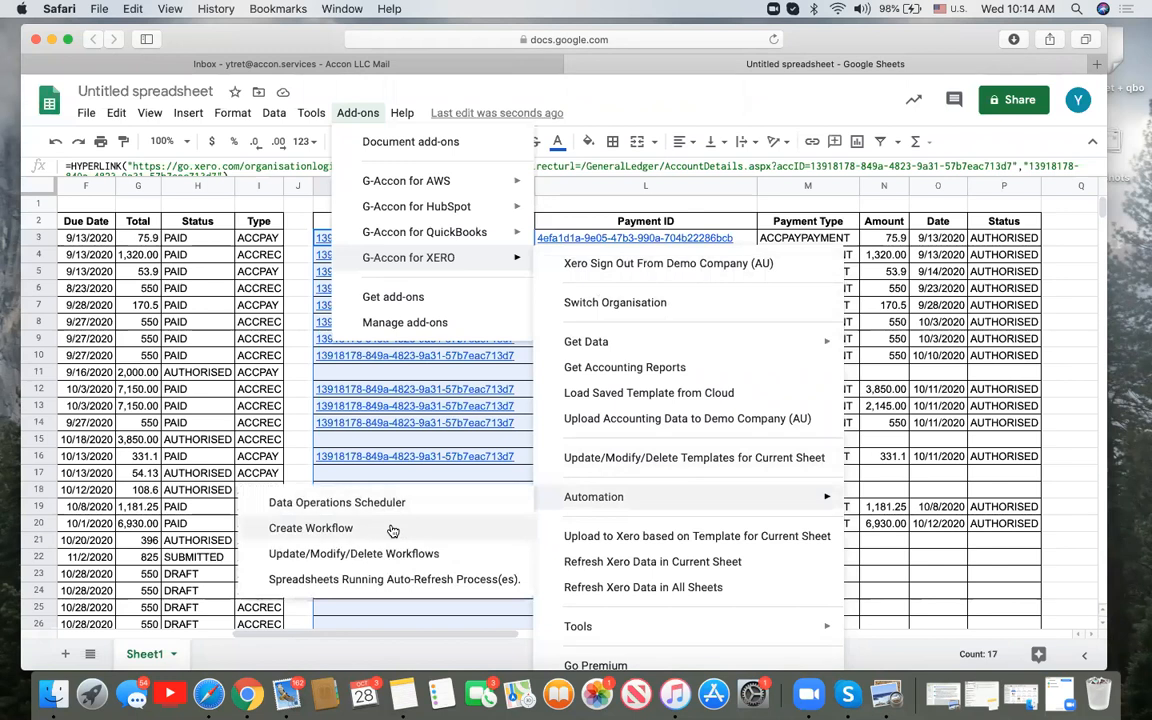
click(310, 528)
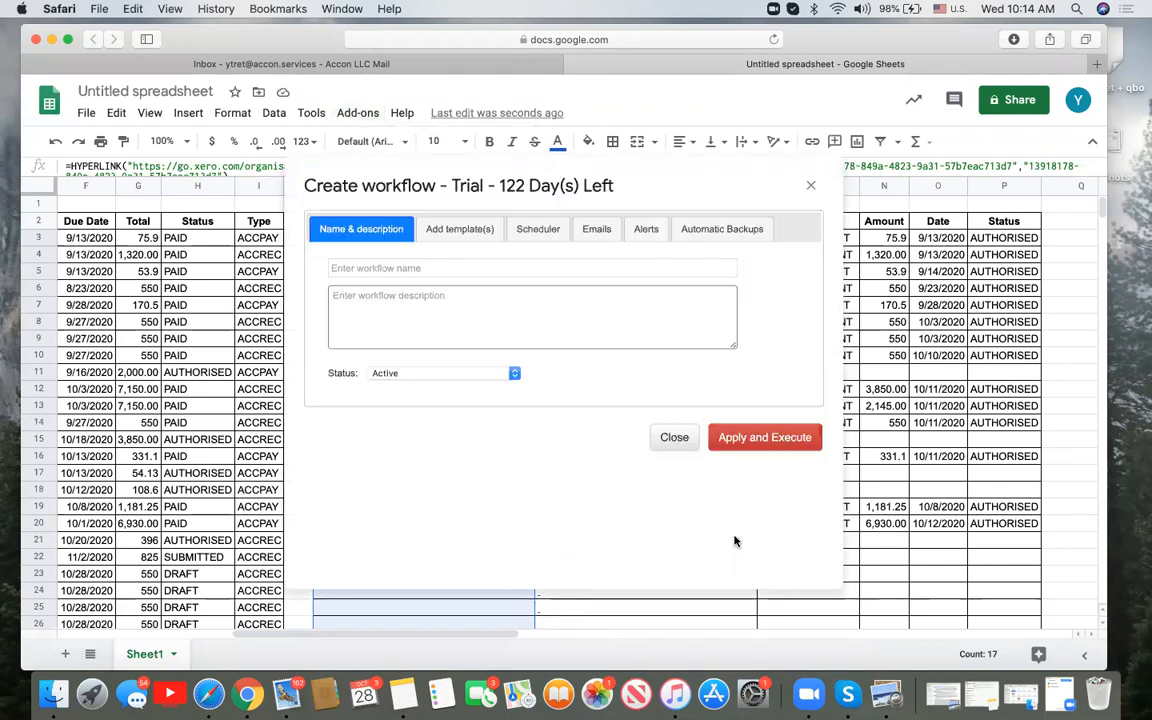
click(542, 268)
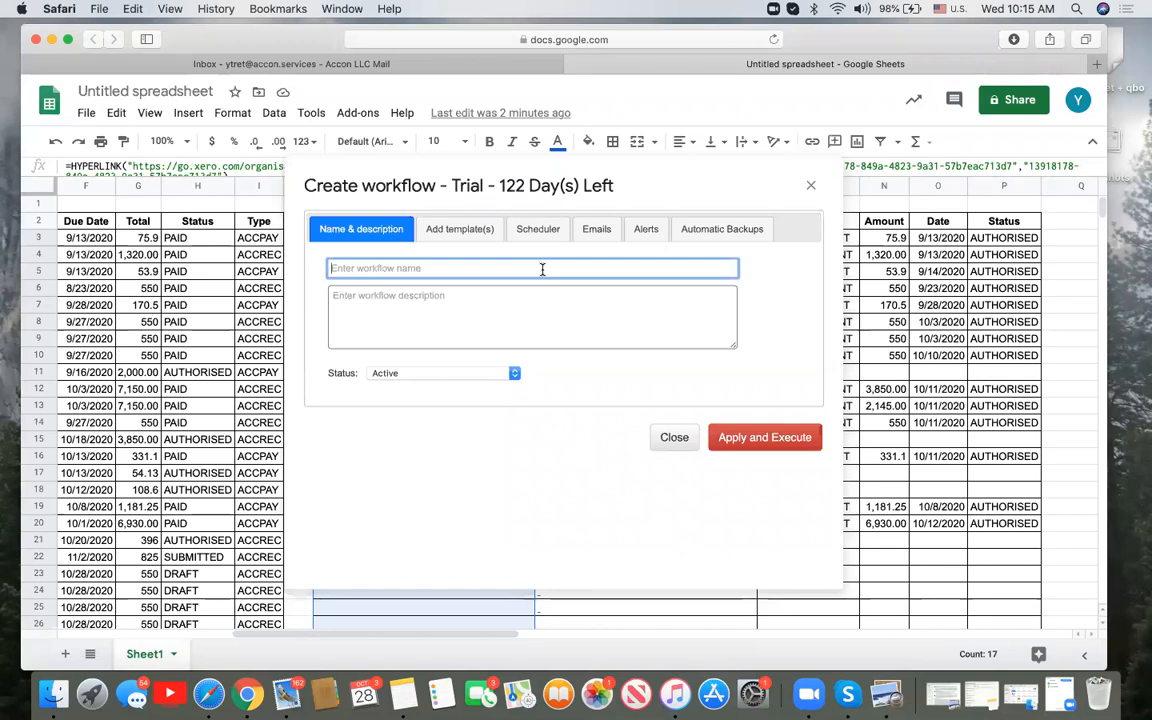
text(workflow # 1)
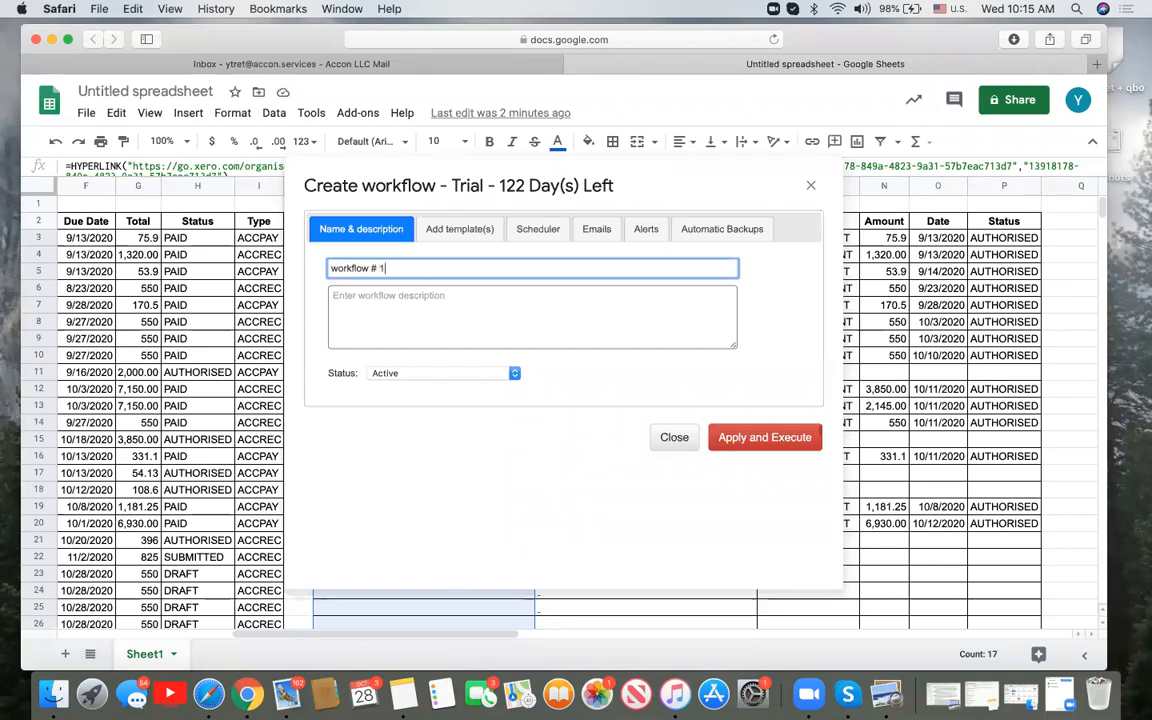
drag(393, 267, 283, 270)
key(super+c)
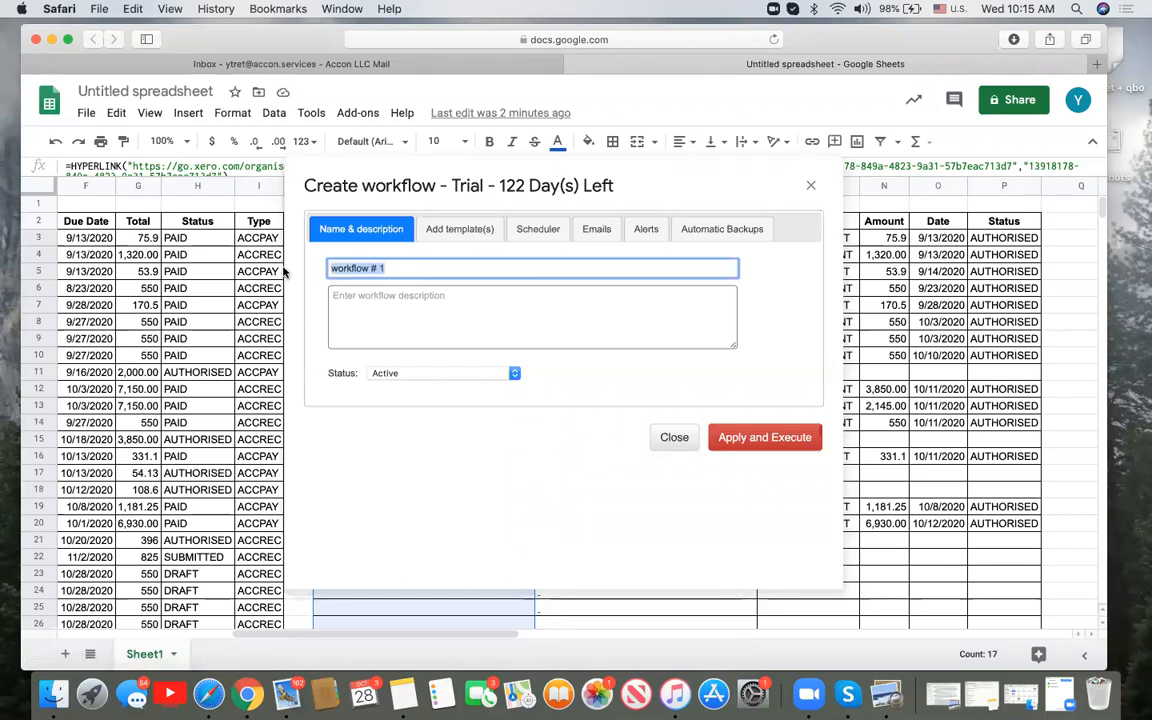
click(379, 297)
key(super+v)
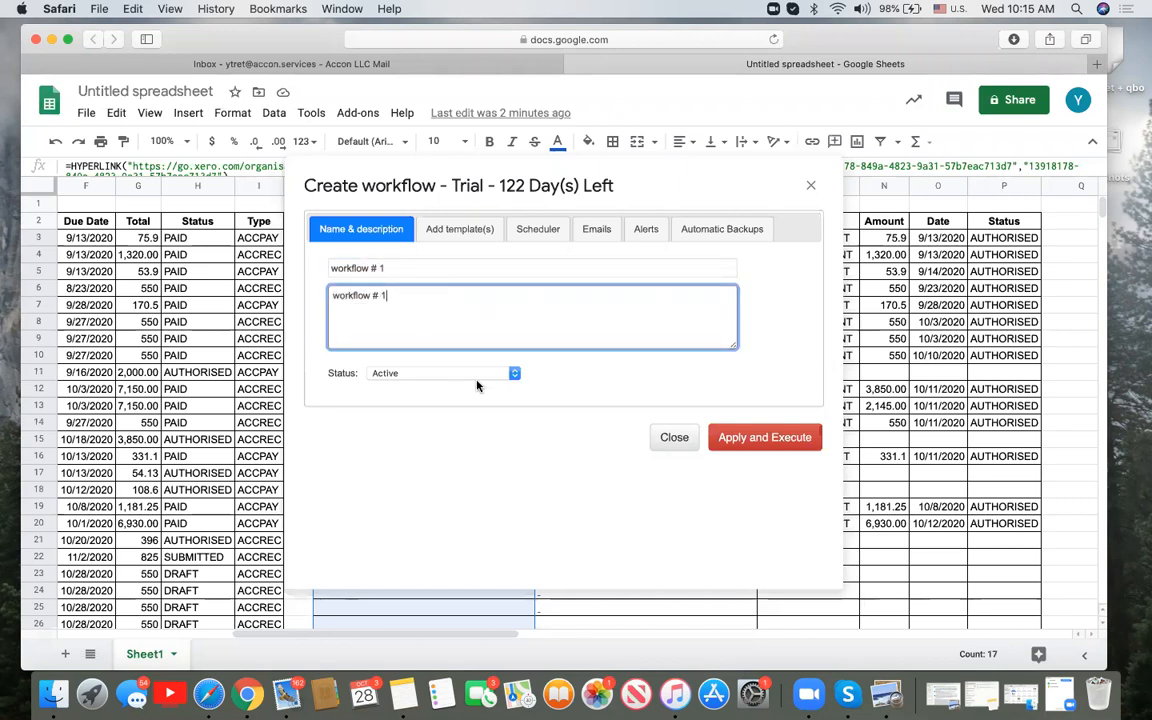
Add the Invoices, Payments and Accounts templates to the workflow in that order
click(466, 226)
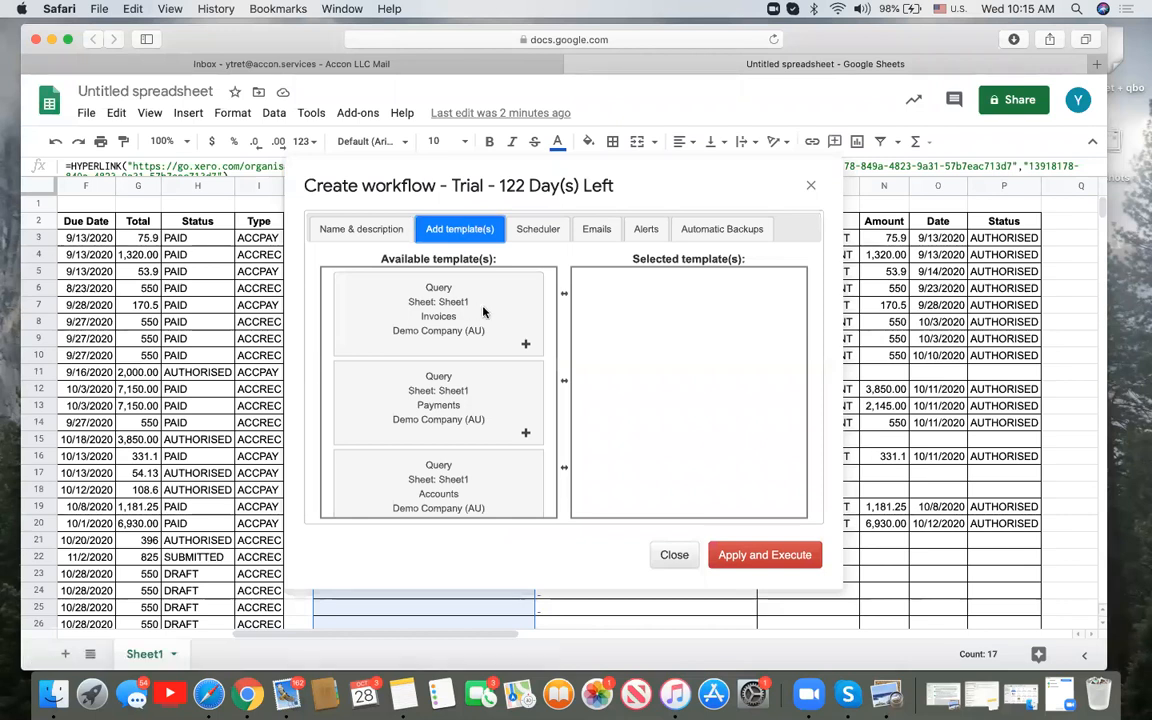
drag(467, 314, 700, 302)
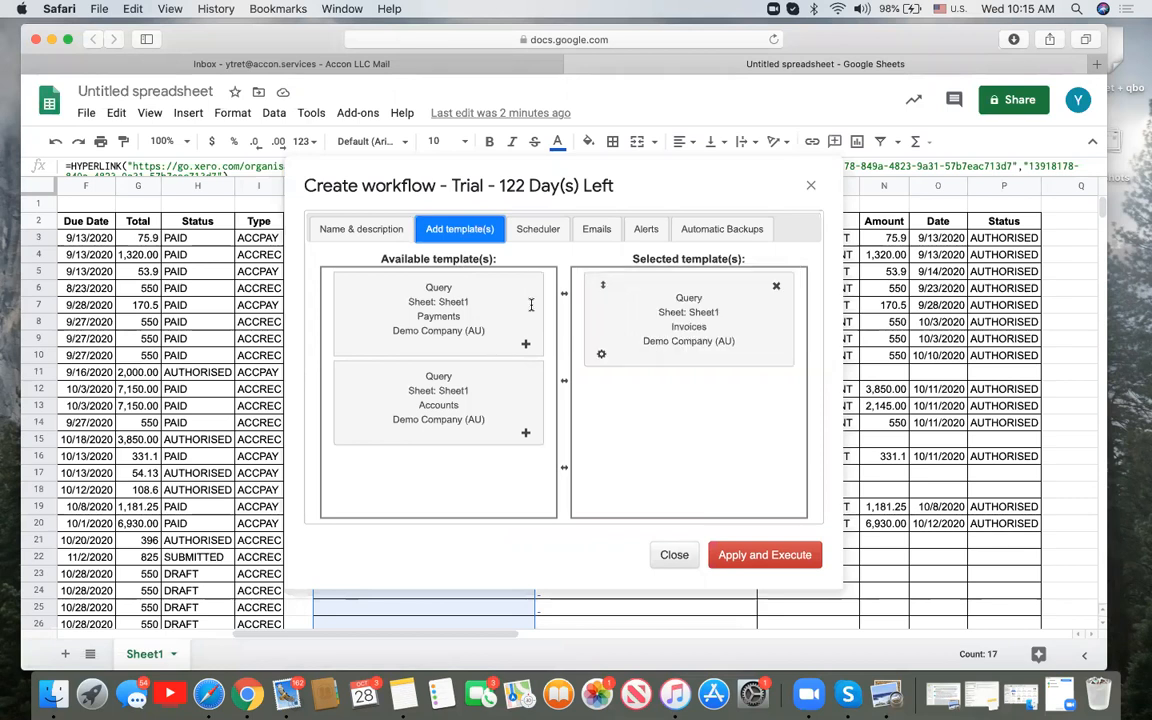
drag(535, 308, 681, 391)
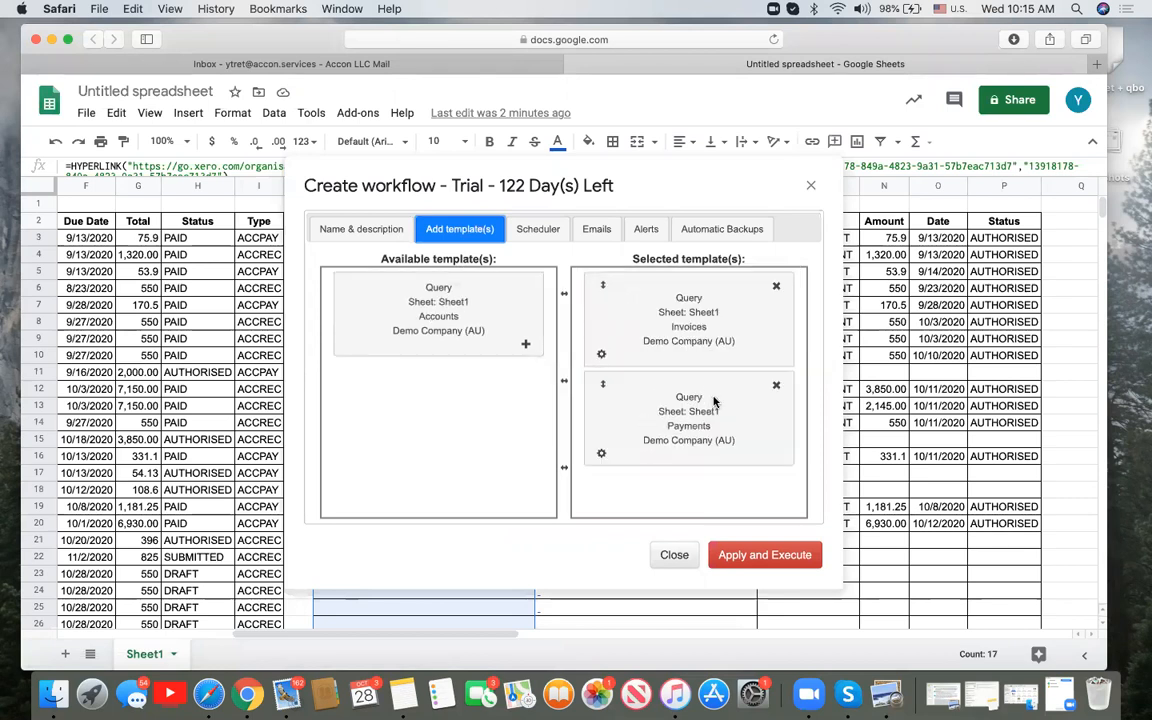
drag(420, 290, 728, 517)
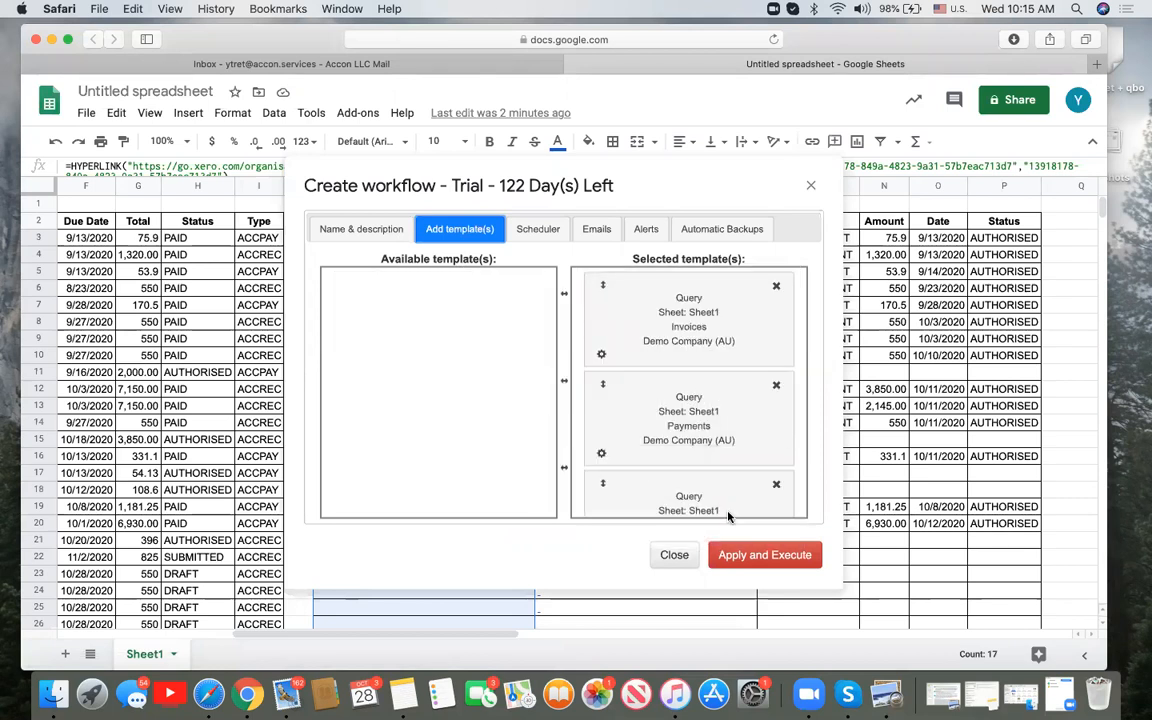
Turn on email notification in case of error for the workflow's Invoices, Payments and Accounts templates
click(601, 355)
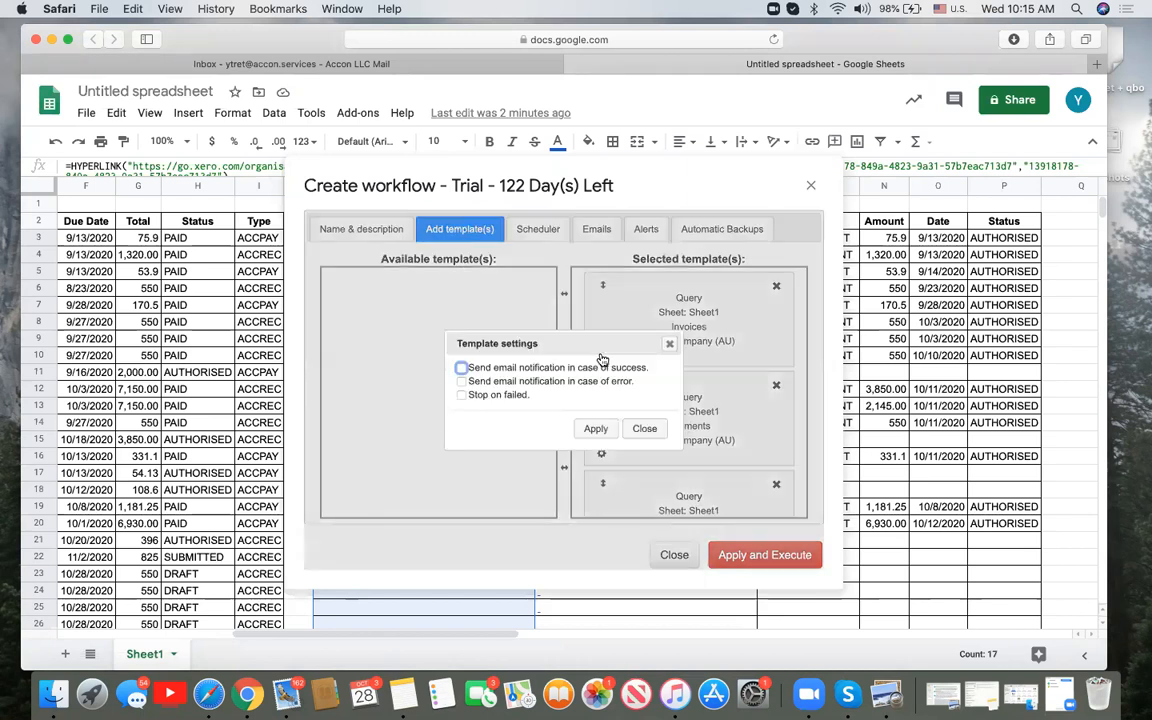
click(461, 382)
click(601, 432)
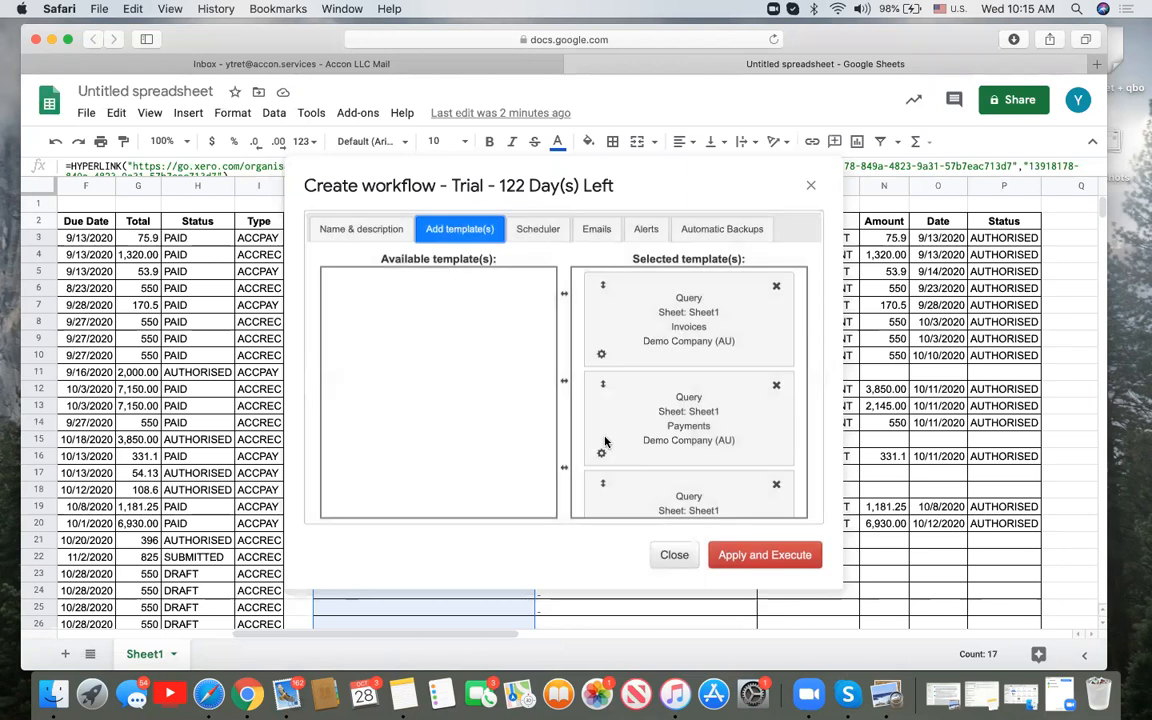
click(601, 453)
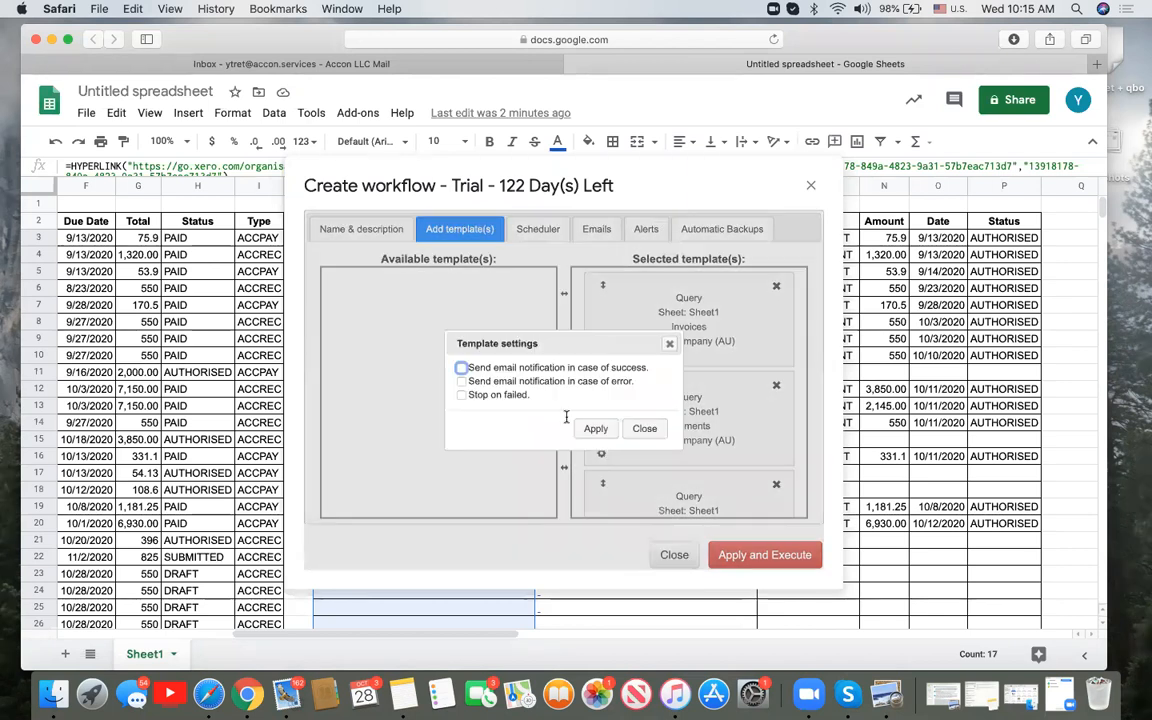
click(461, 381)
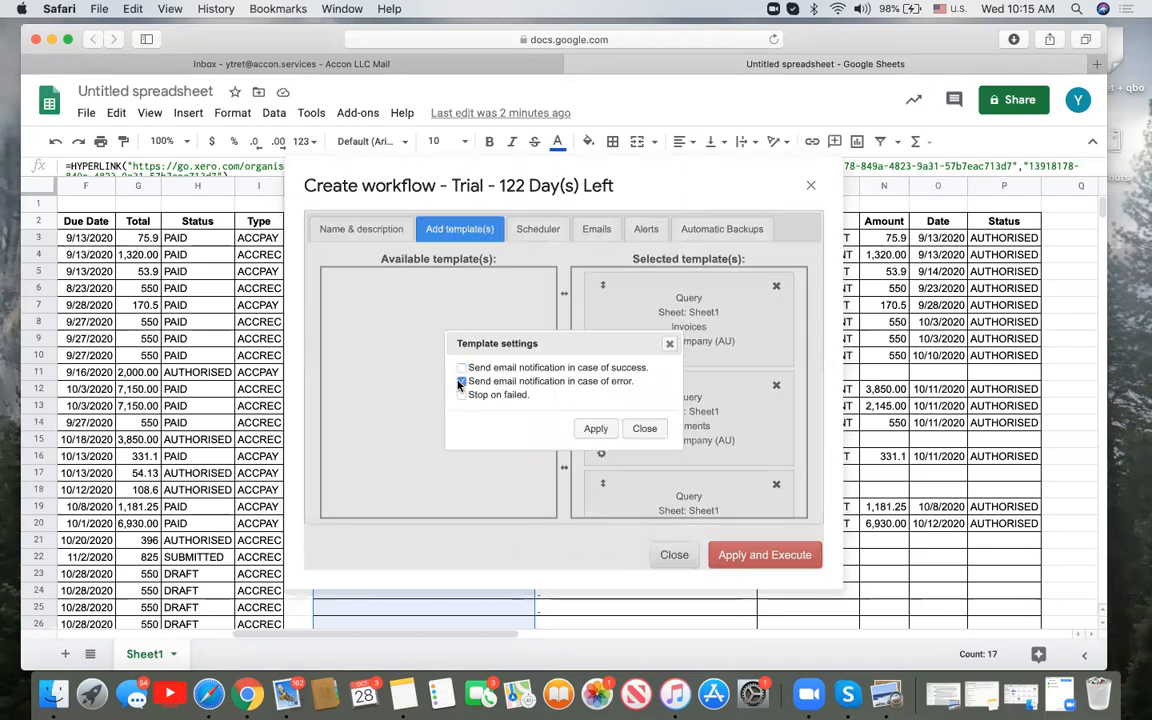
click(594, 430)
scroll(603, 480, down, 2)
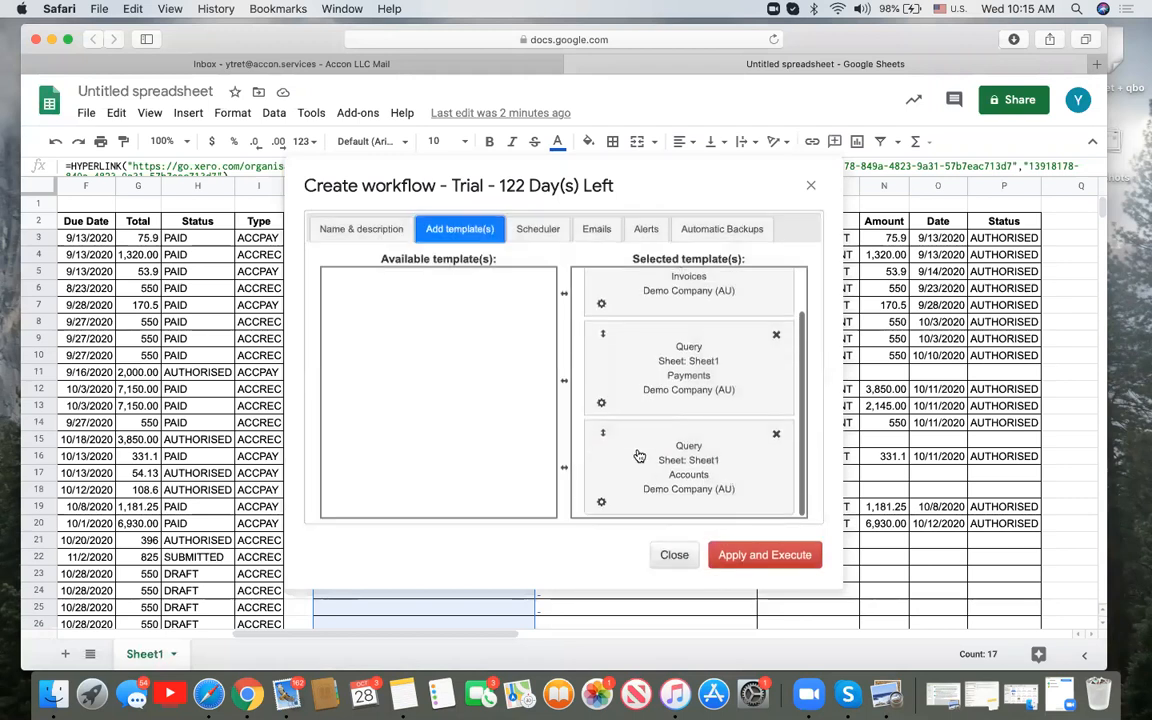
click(601, 505)
click(461, 381)
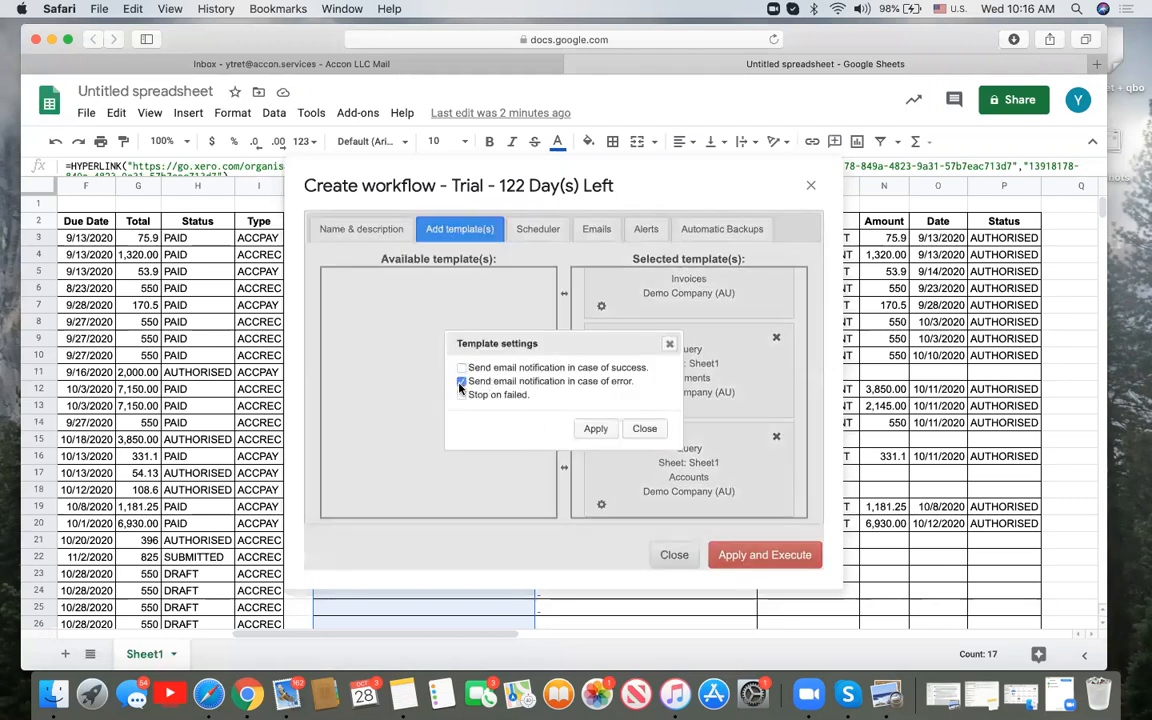
click(590, 429)
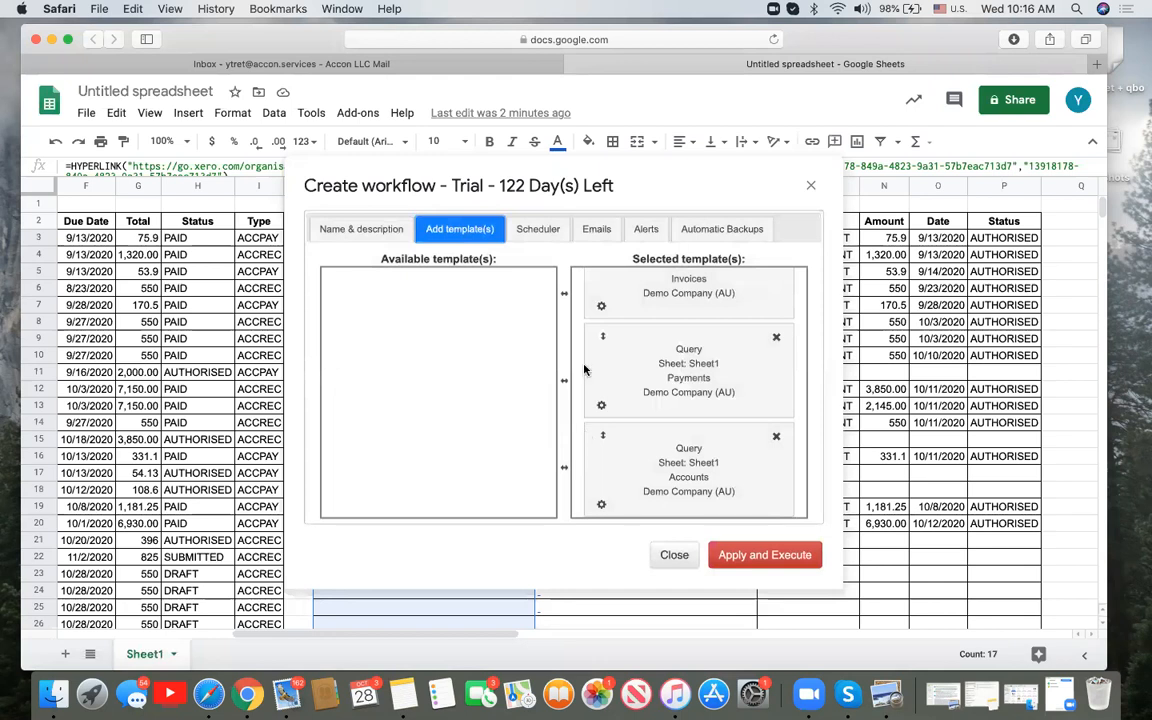
Schedule the workflow to run daily around 2 a.m., keep the separate log sheet option on, and save it without email recipients
click(538, 228)
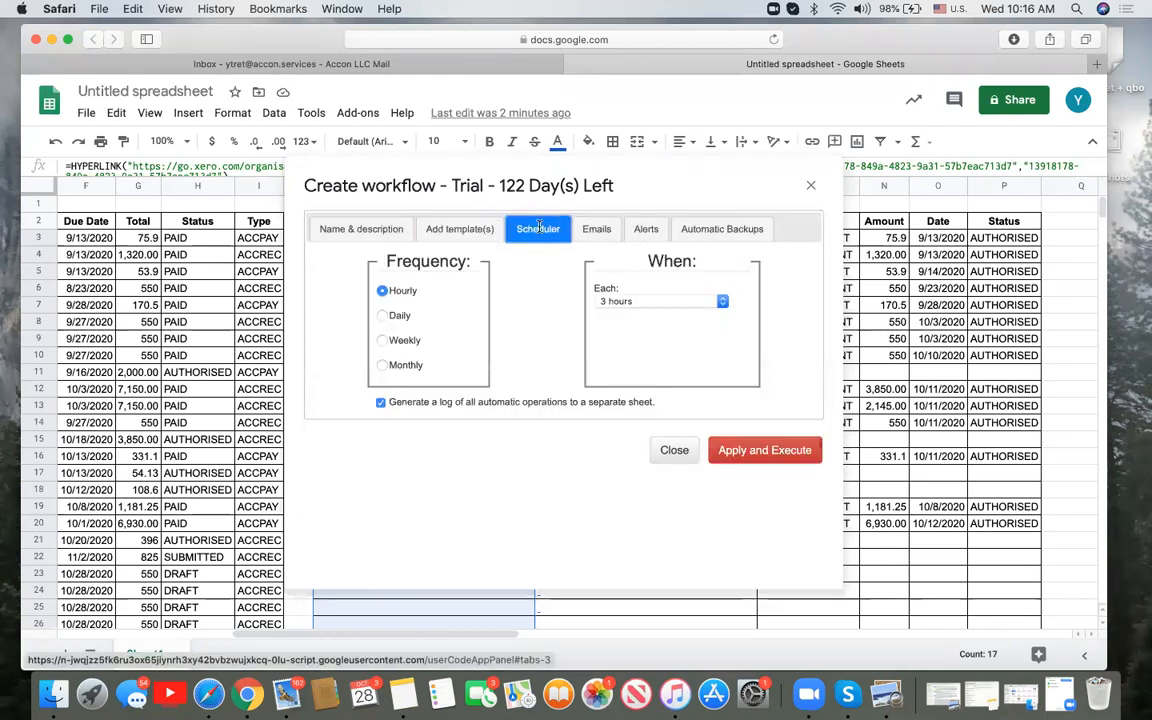
click(383, 316)
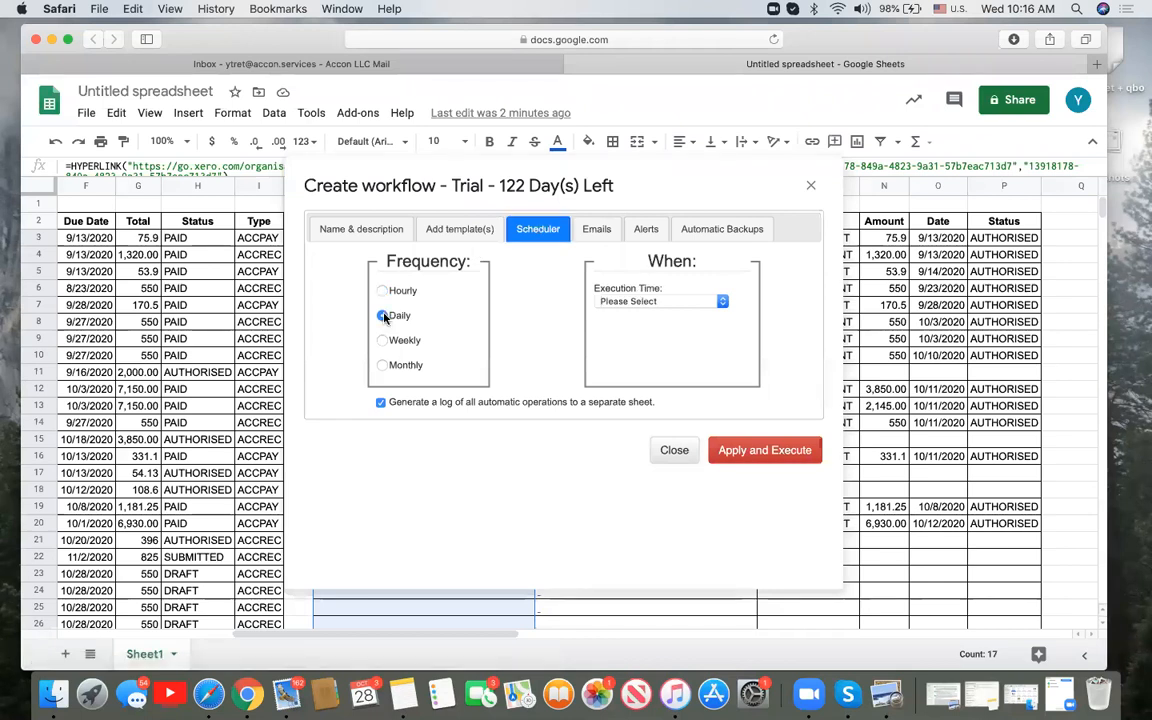
click(722, 301)
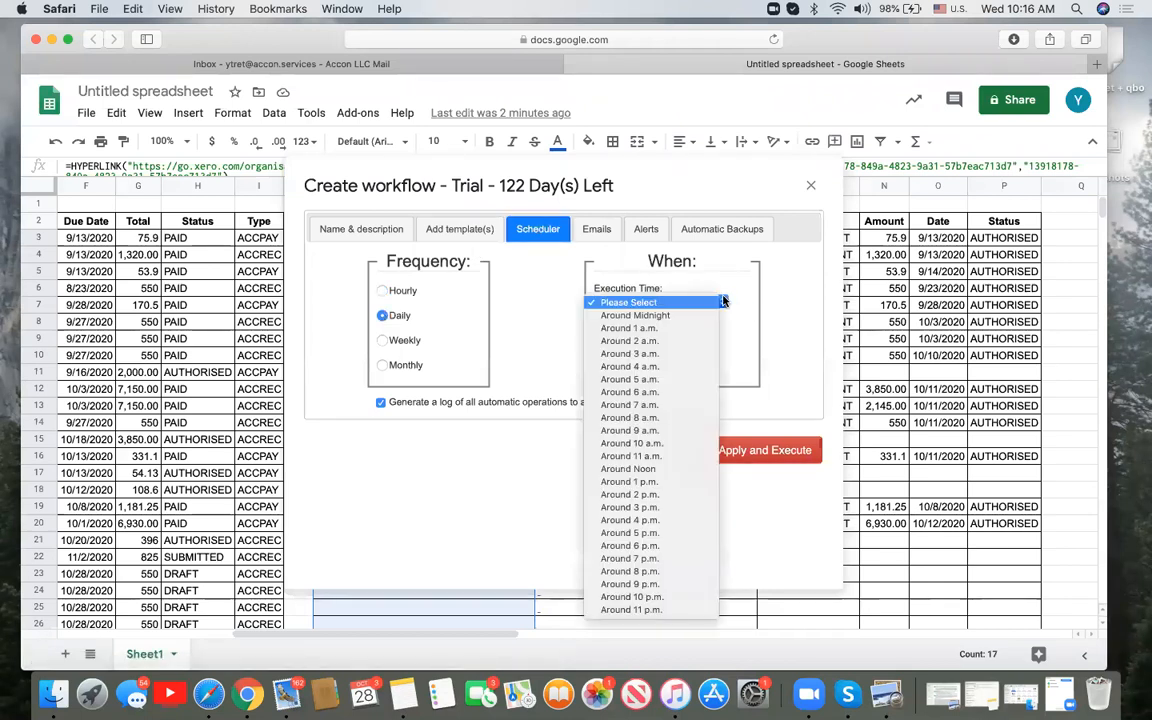
click(680, 346)
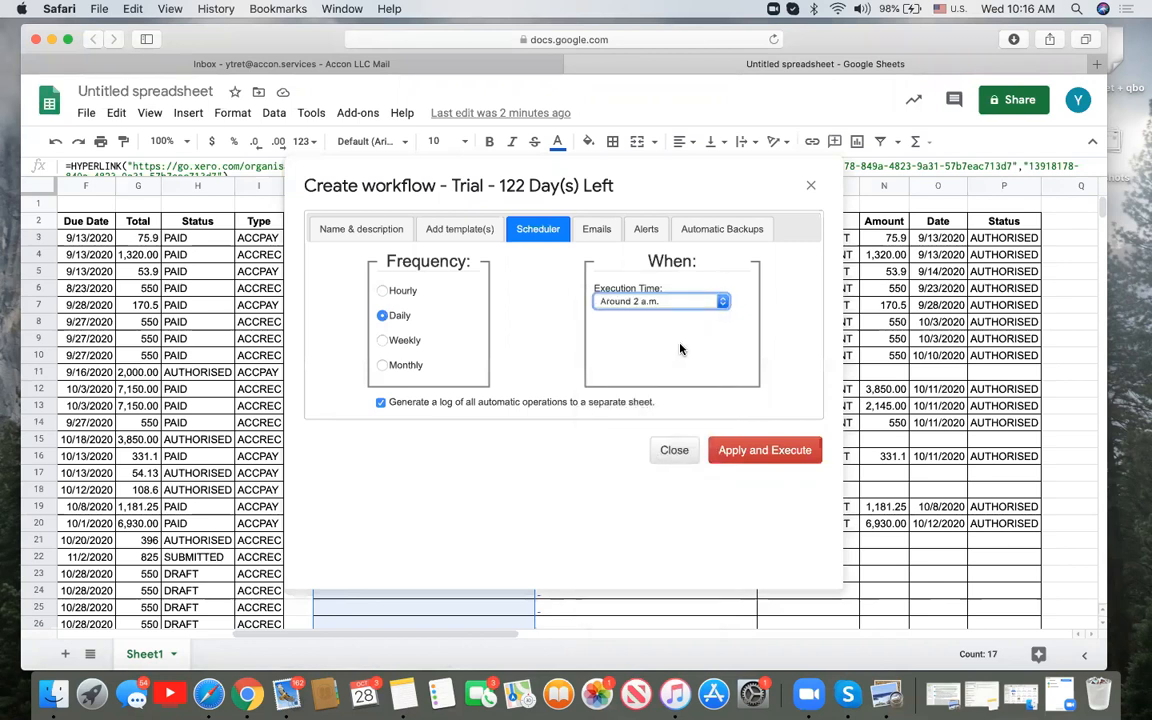
drag(388, 402, 688, 411)
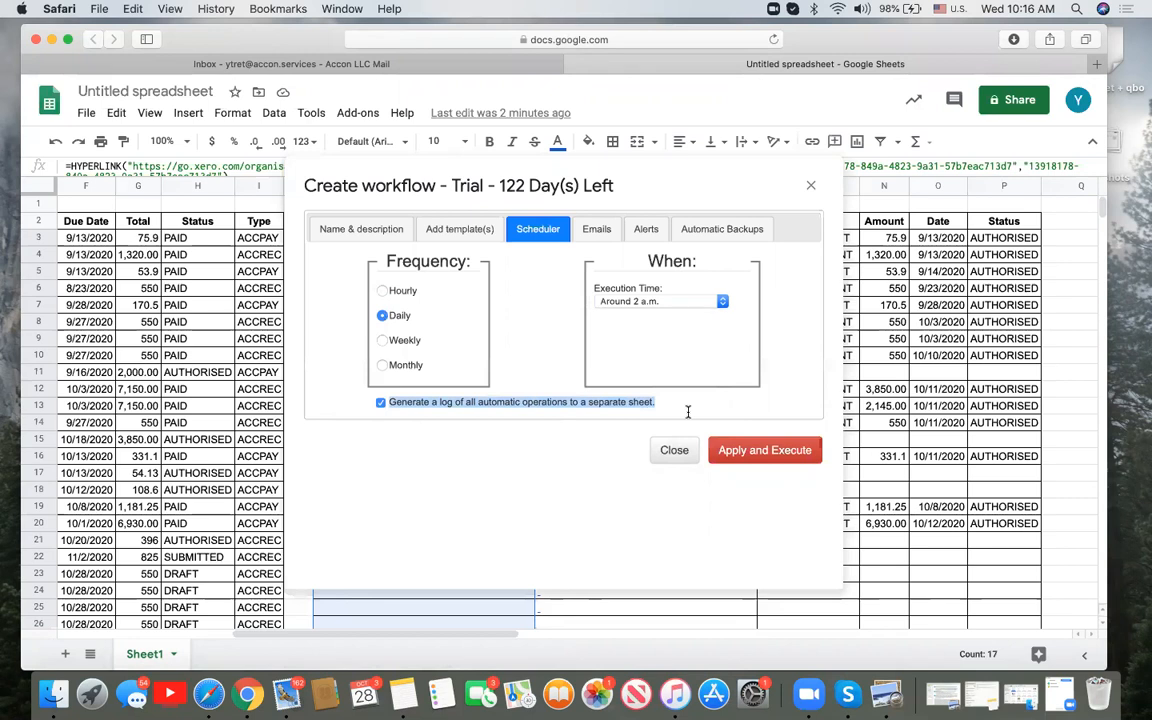
click(598, 226)
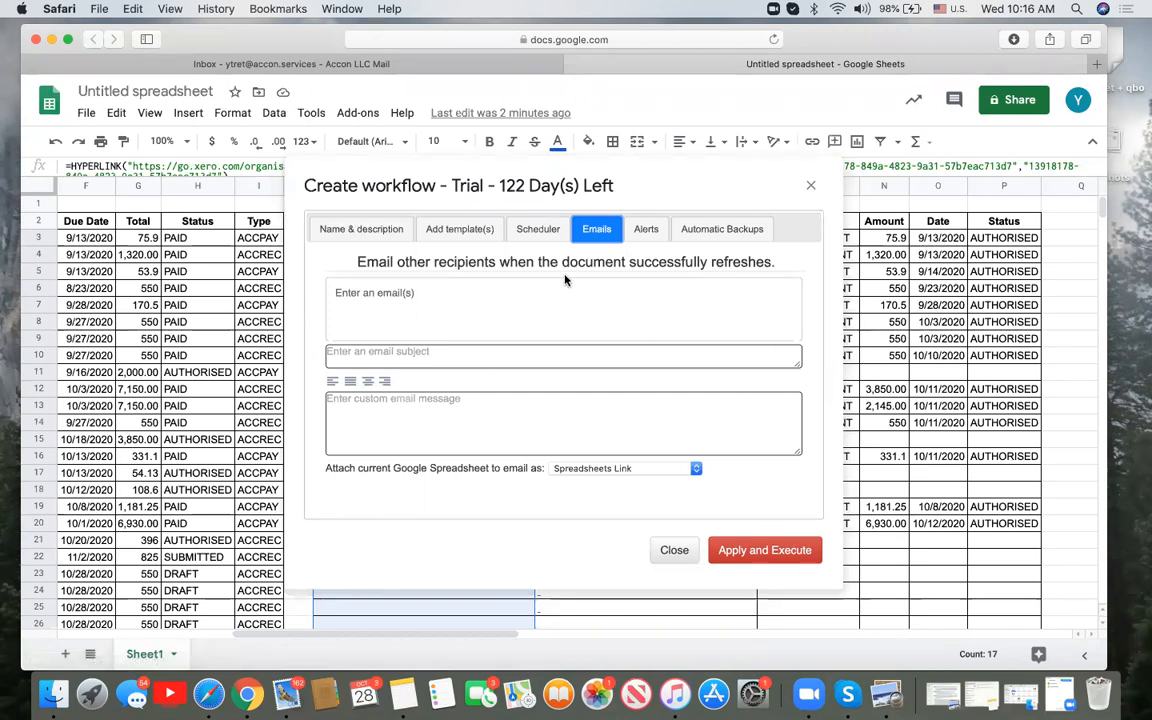
click(783, 551)
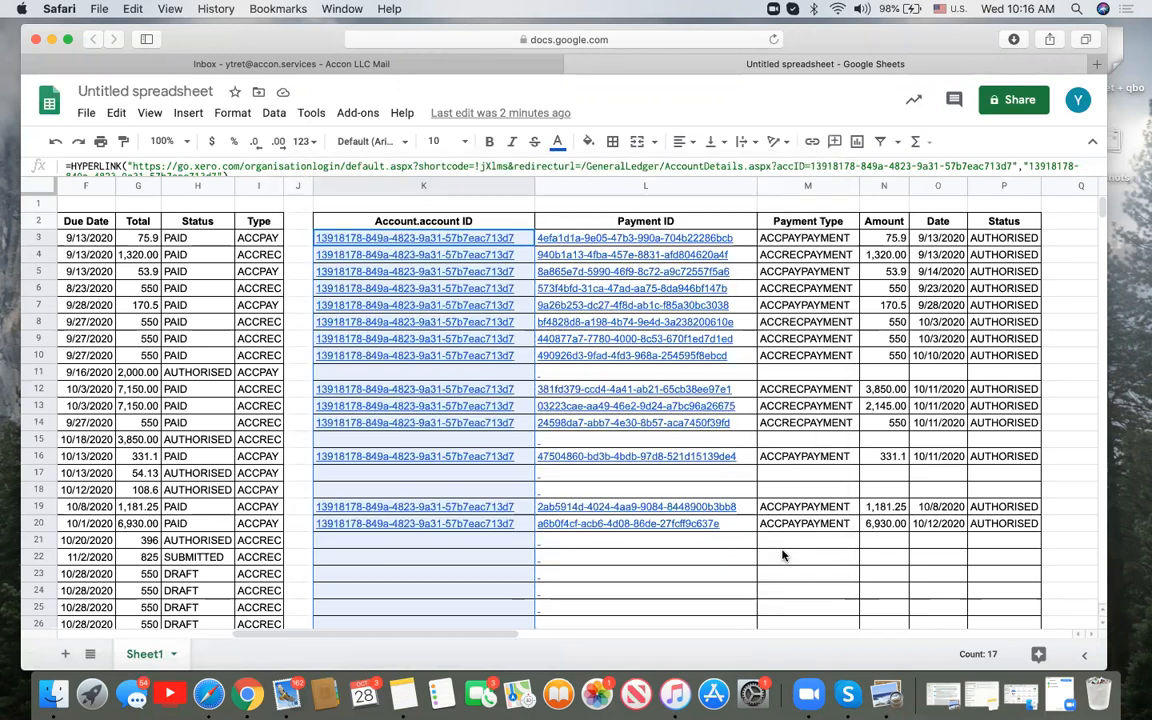
Open the saved "workflow # 1" from the G-Accon for XERO workflows, execute it immediately, and close the workflow list
click(358, 113)
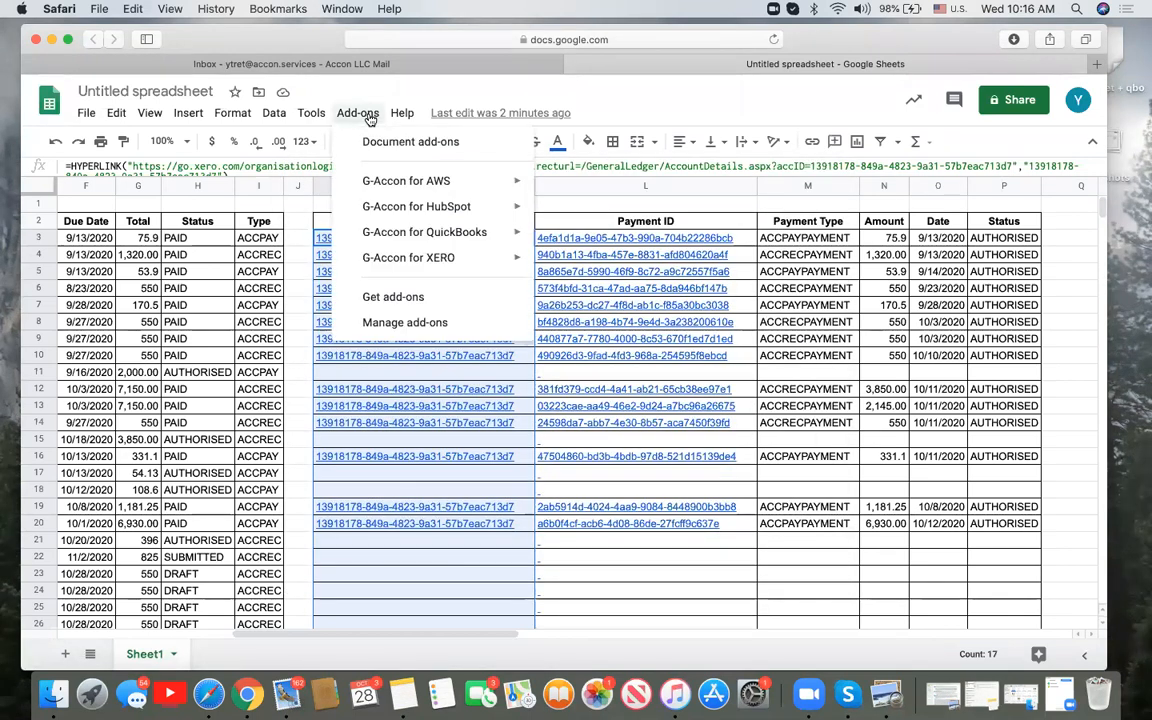
mouse_move(448, 260)
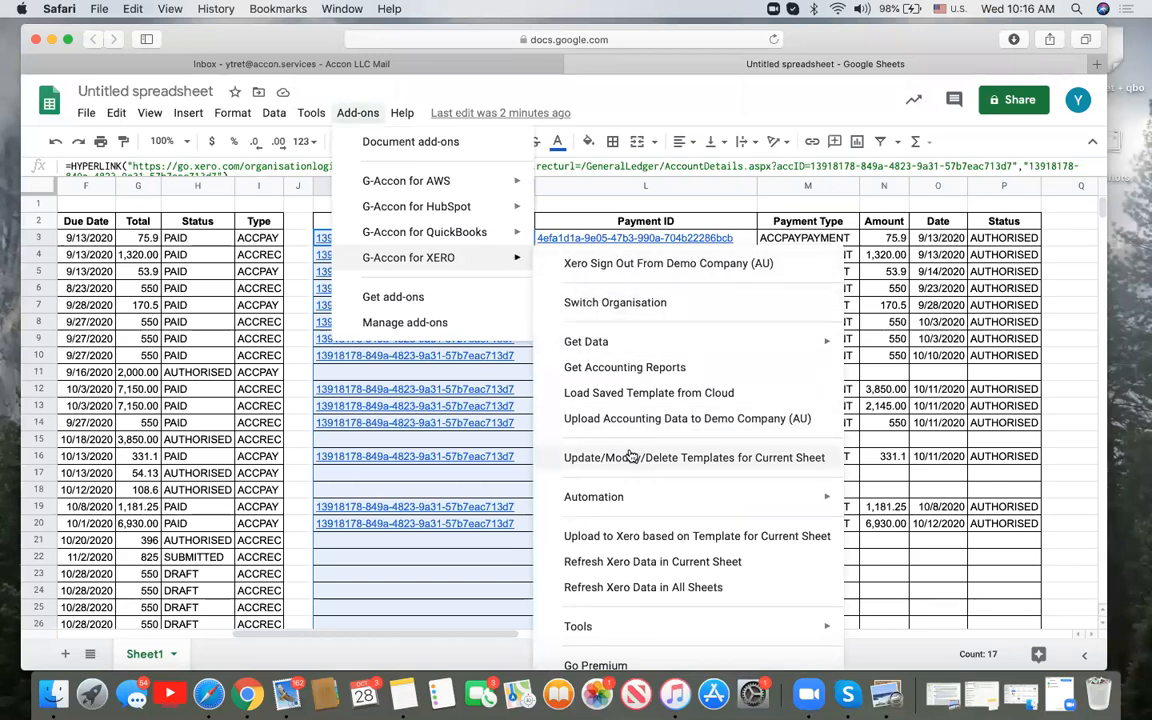
mouse_move(614, 499)
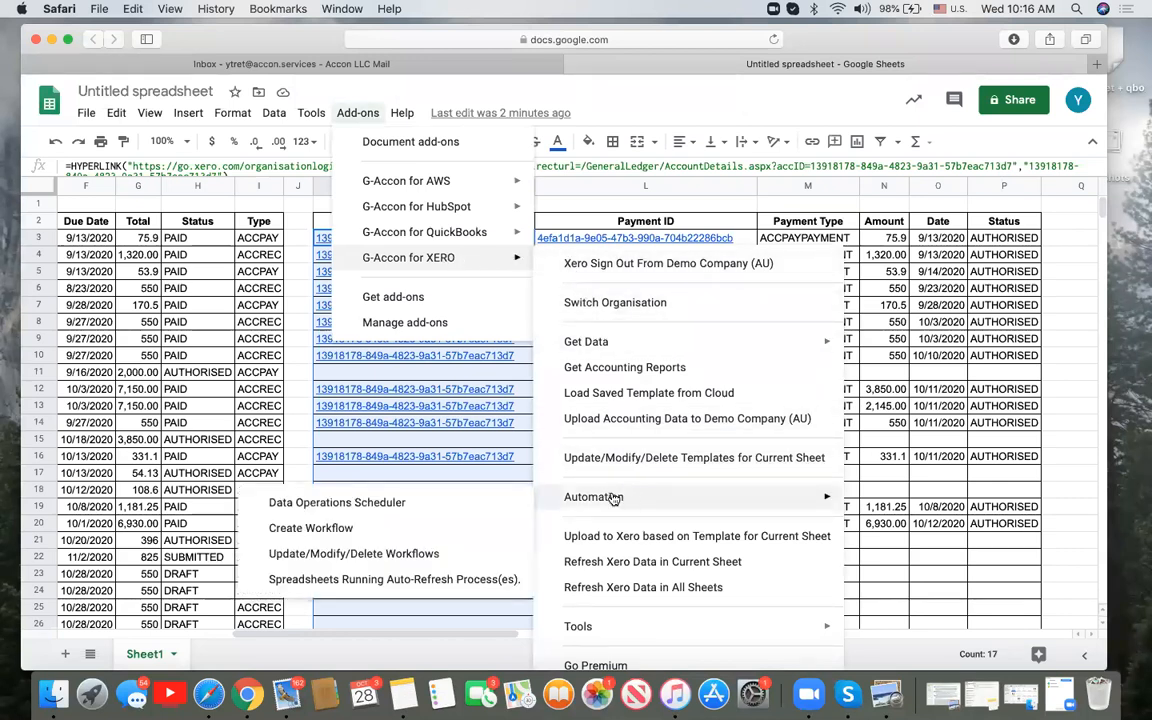
click(436, 554)
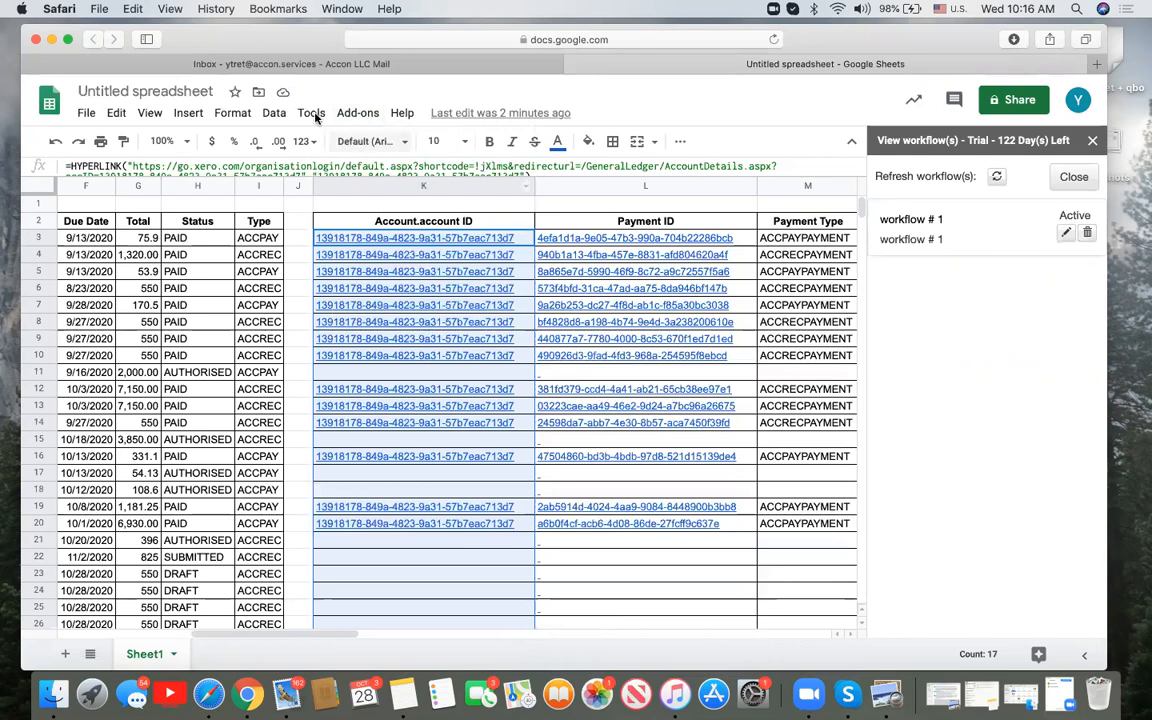
click(912, 220)
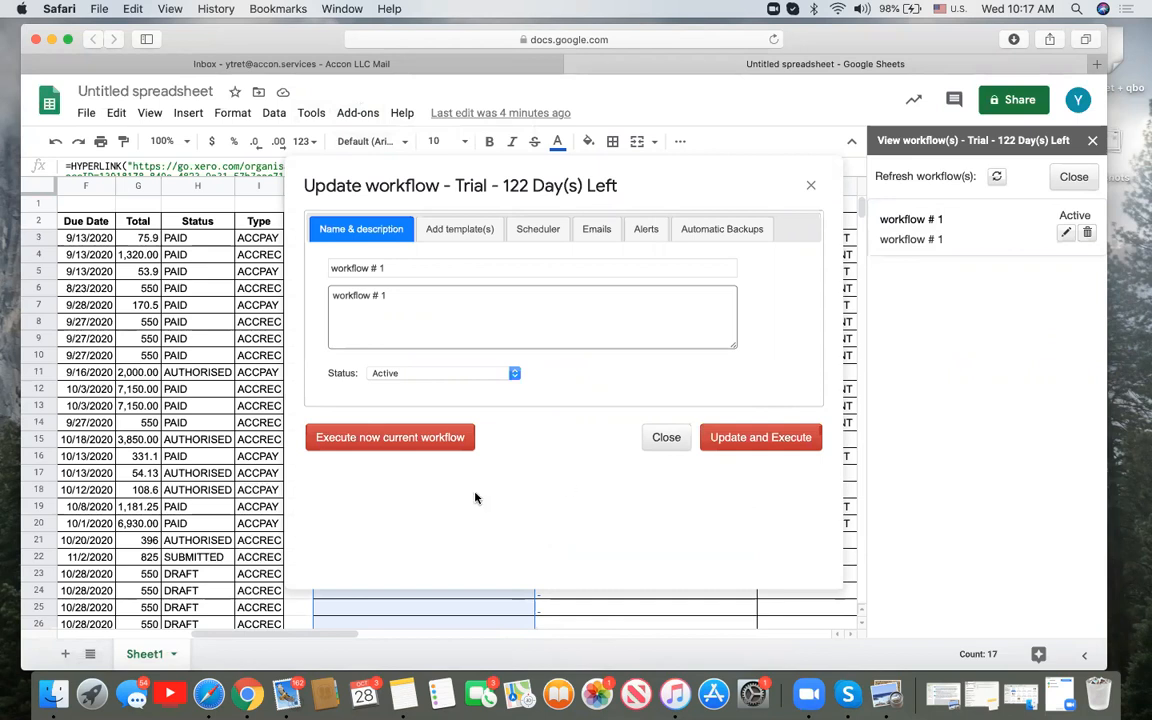
click(420, 440)
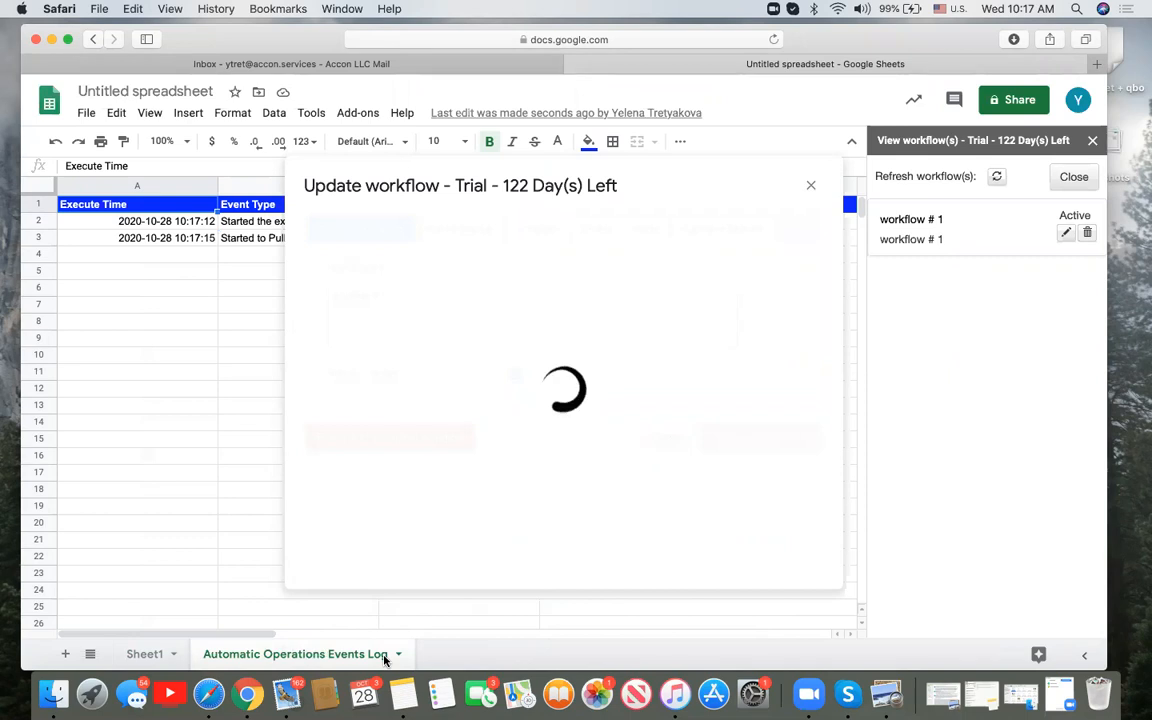
click(1093, 141)
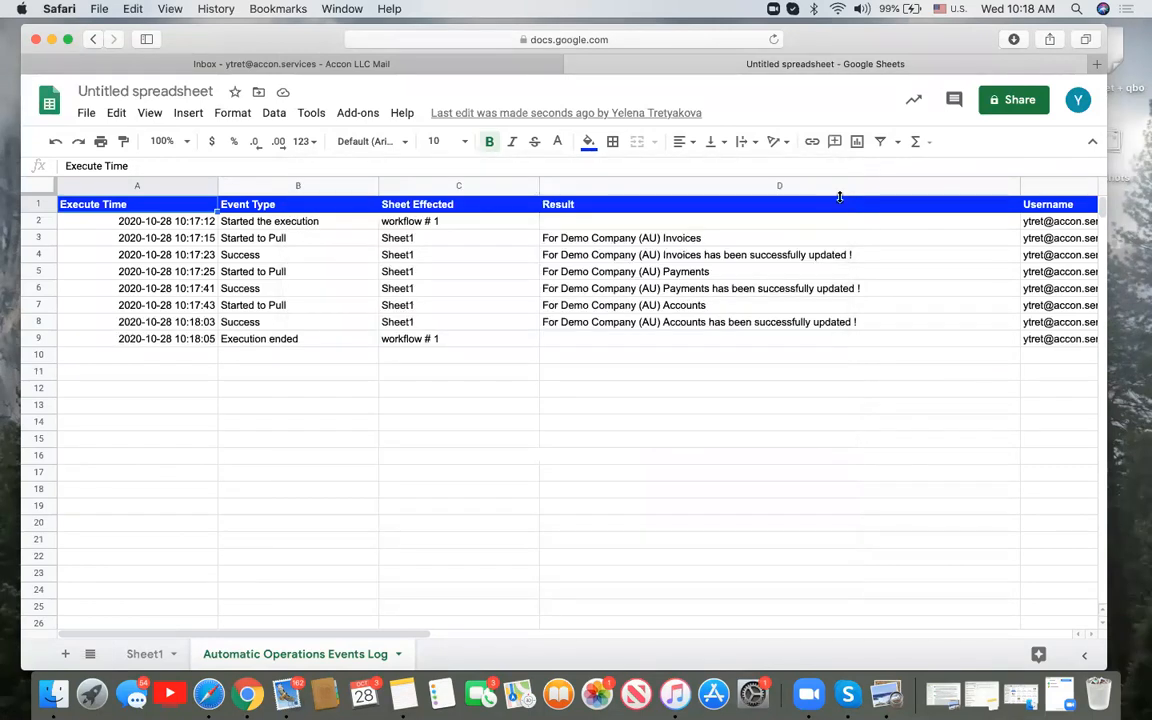
Review the workflow's entries in the Automatic Operations Events Log and the refreshed invoices and payments tables on Sheet1
click(425, 225)
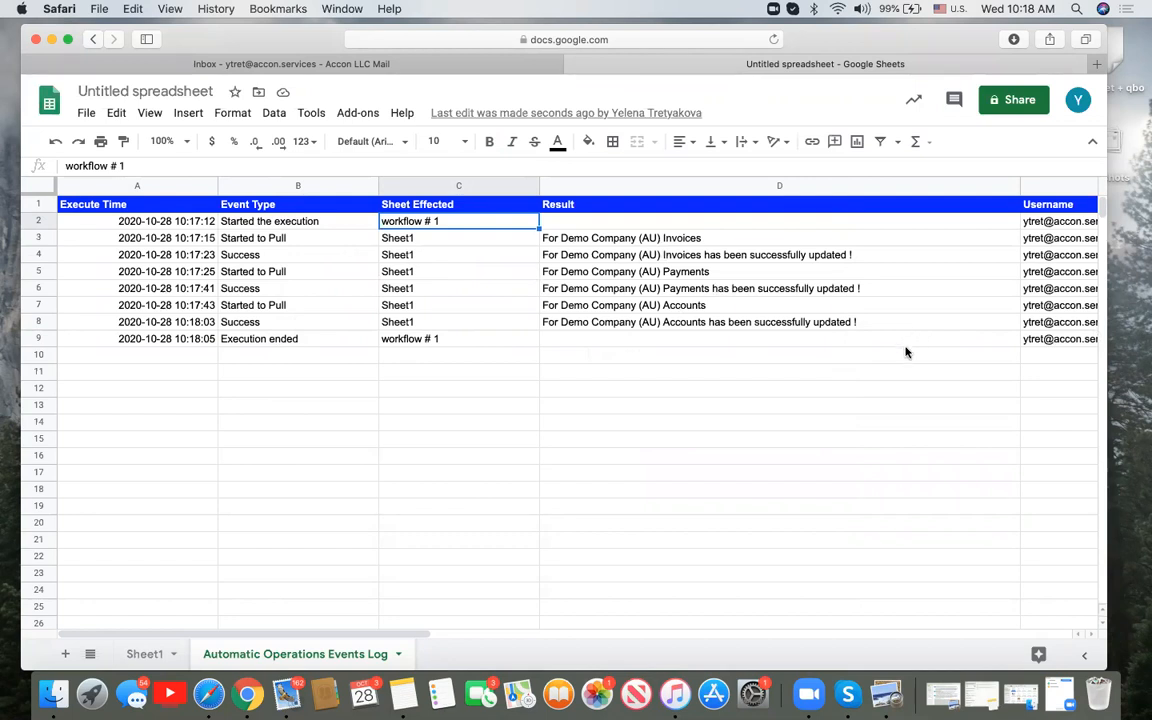
click(265, 258)
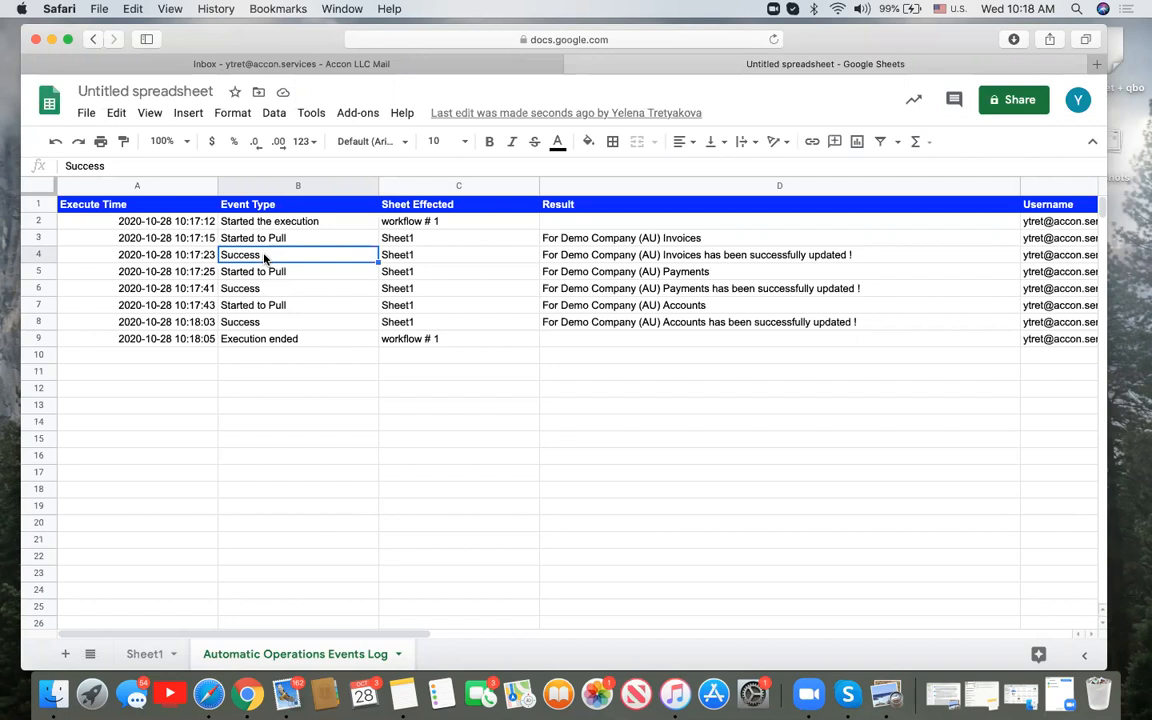
click(140, 654)
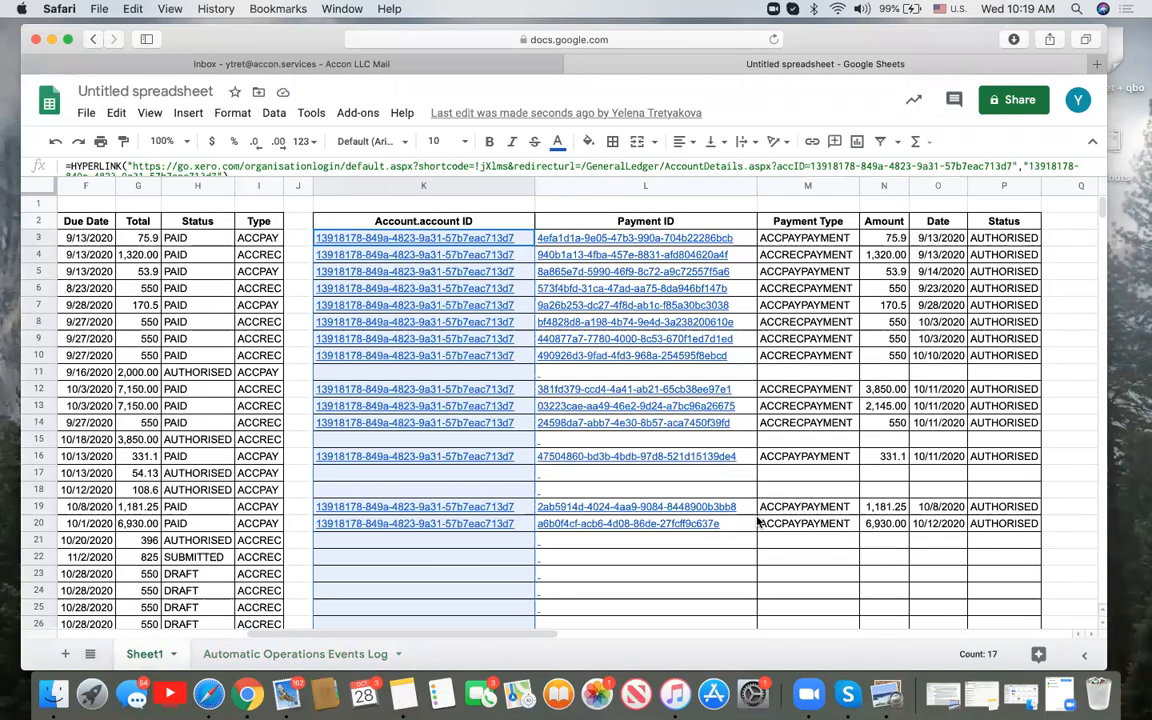
scroll(757, 521, left, 10)
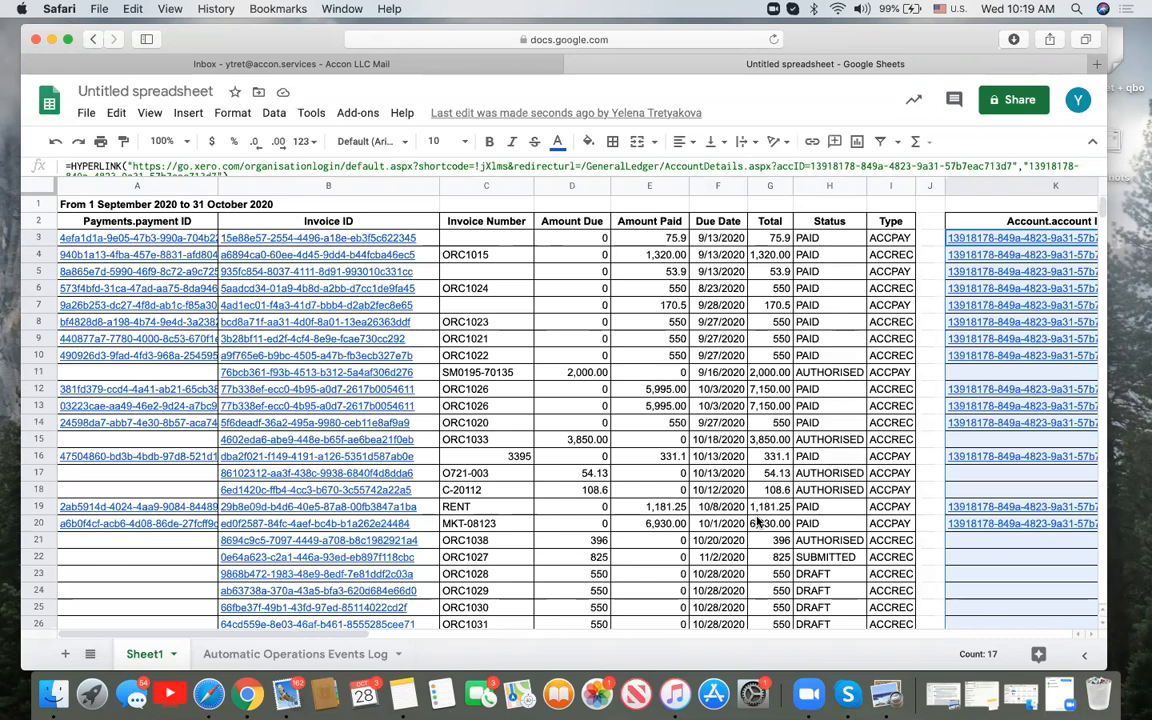
Add a new sheet and start a G-Accon for XERO accounting report template there for Profit And Loss
click(65, 653)
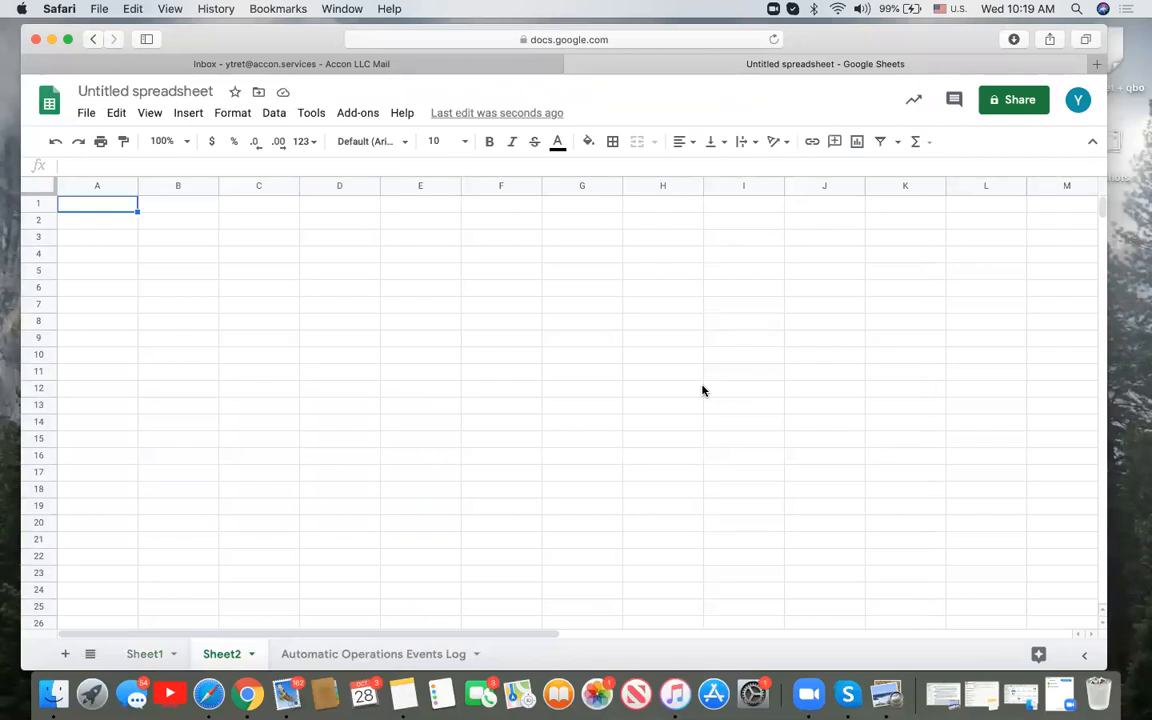
click(369, 119)
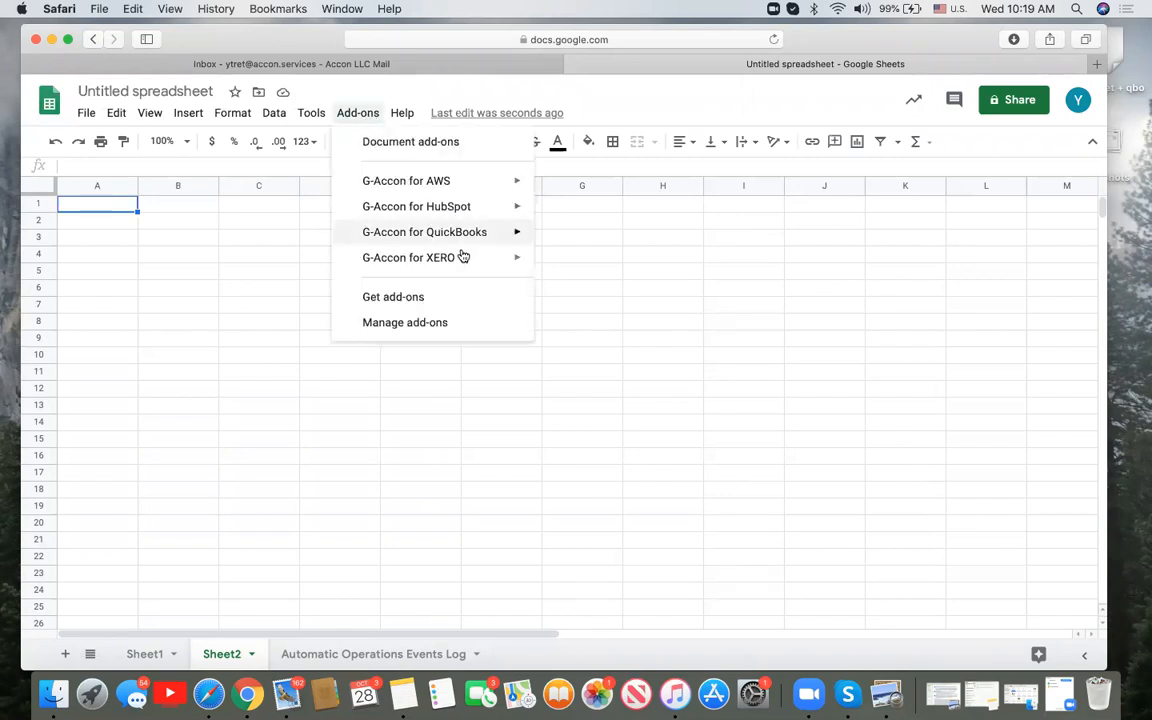
mouse_move(464, 259)
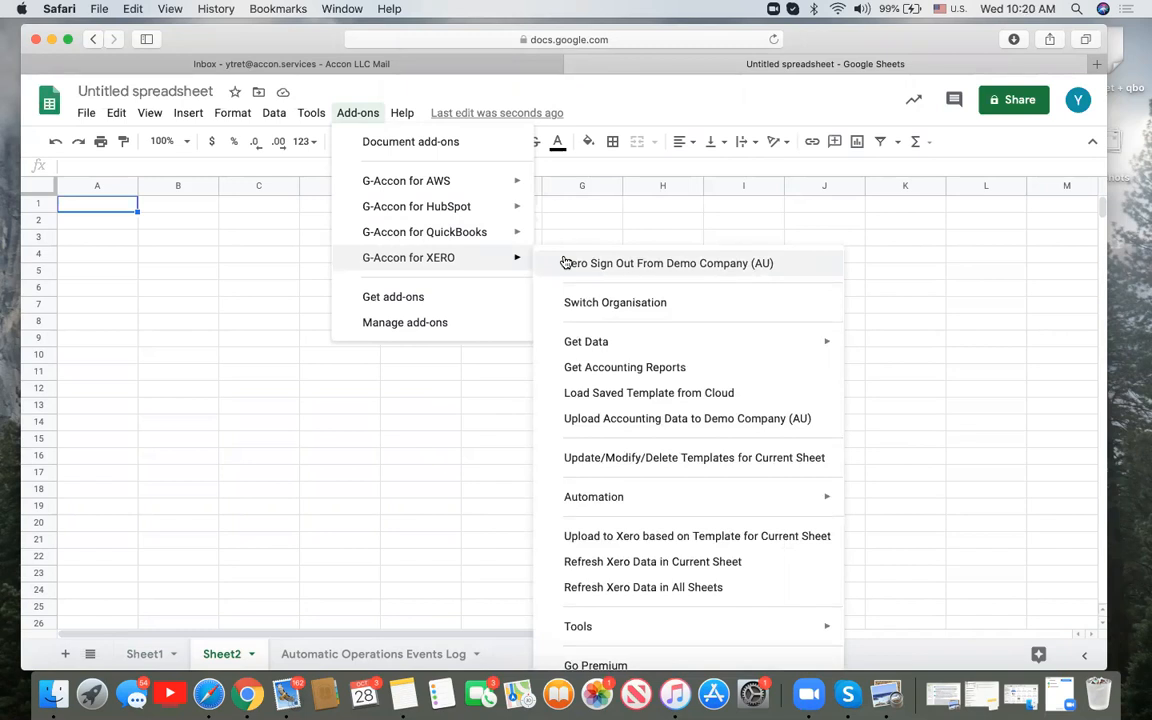
click(634, 368)
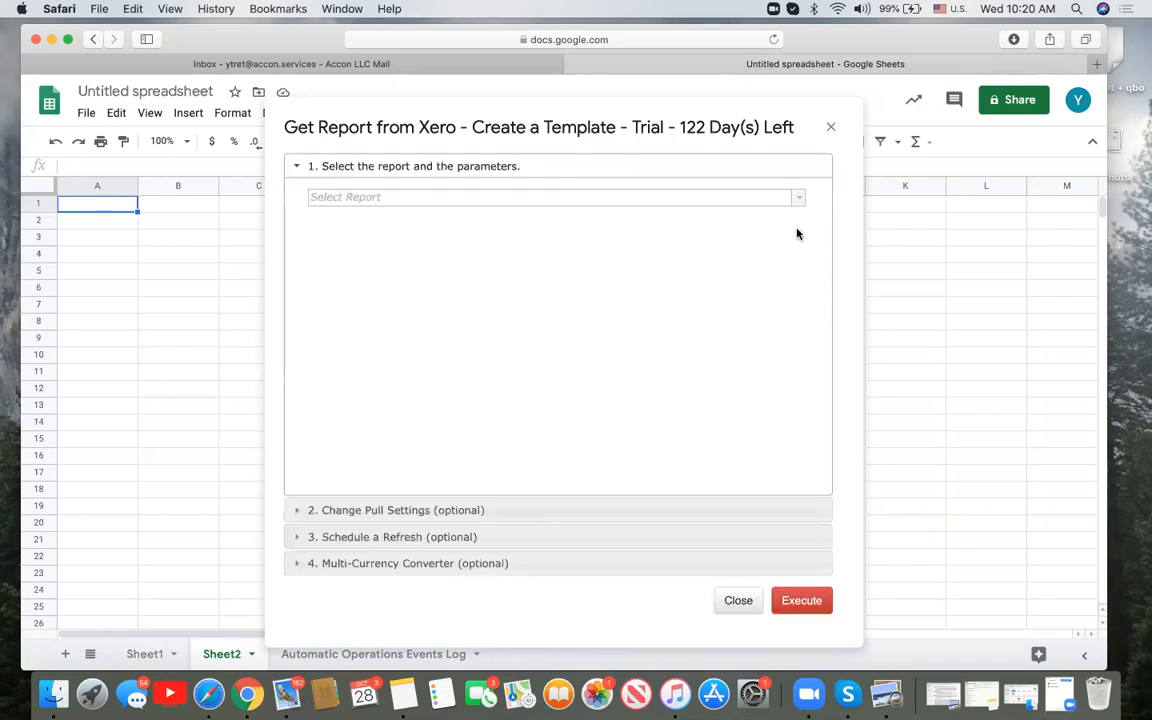
click(797, 205)
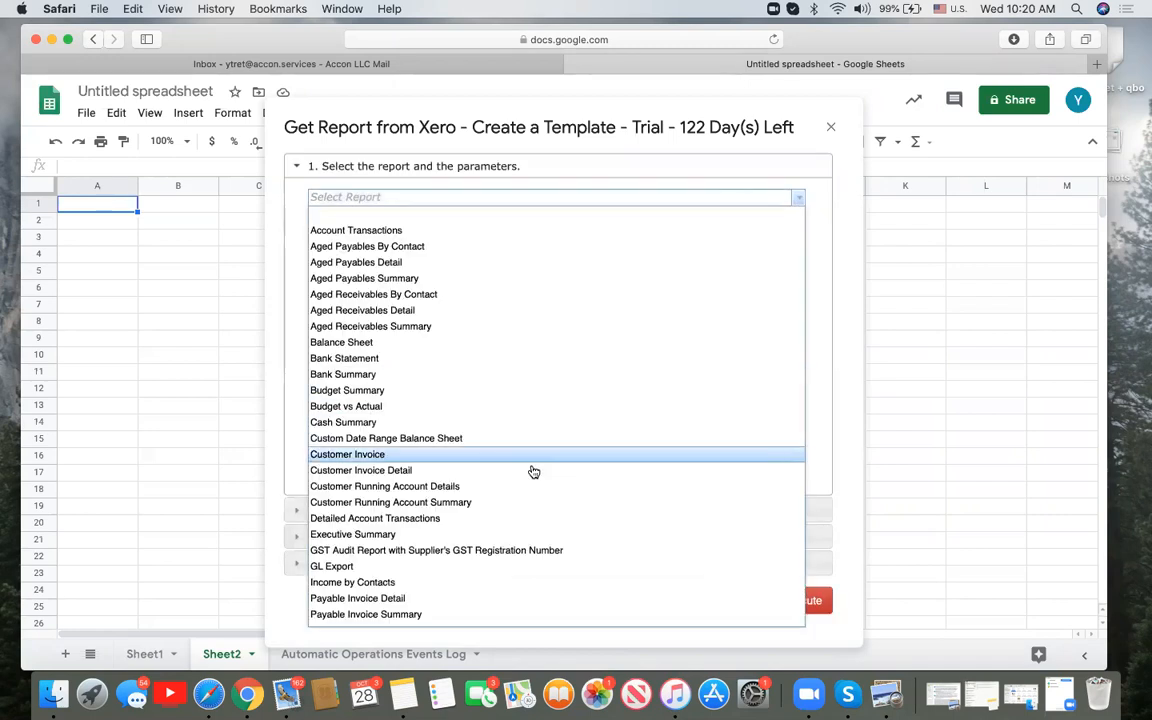
scroll(540, 502, down, 5)
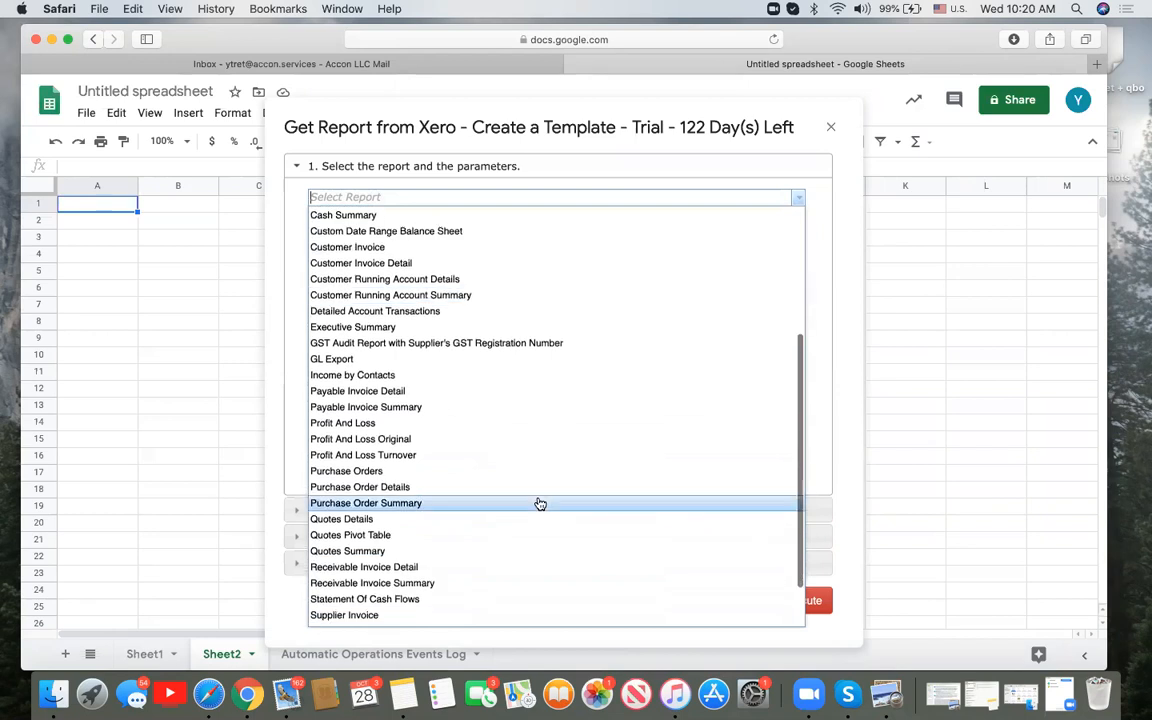
click(479, 423)
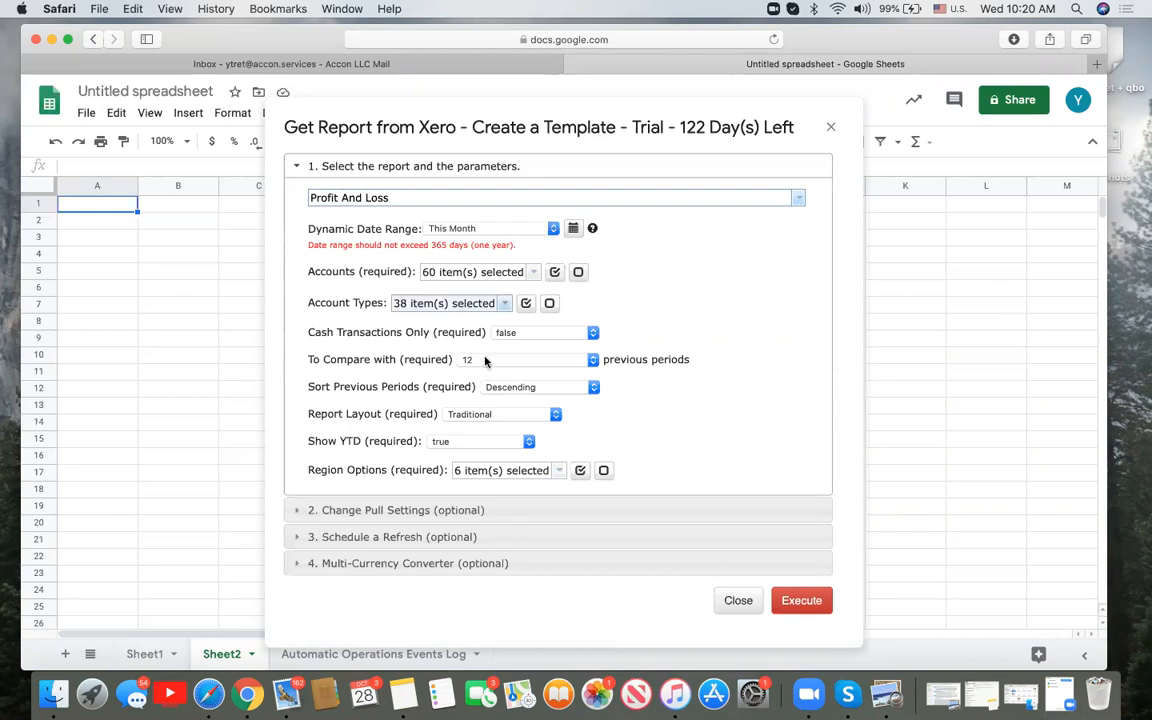
Set the Profit And Loss report to compare with 4 previous periods and keep the Traditional report layout
click(592, 360)
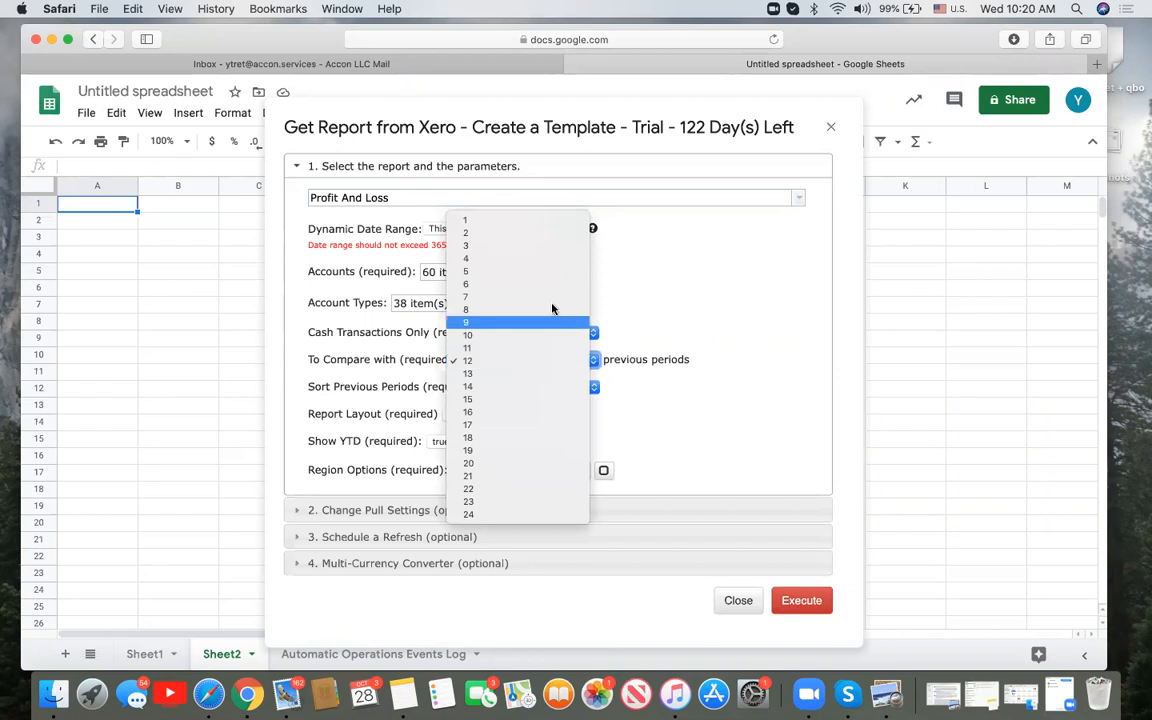
click(546, 258)
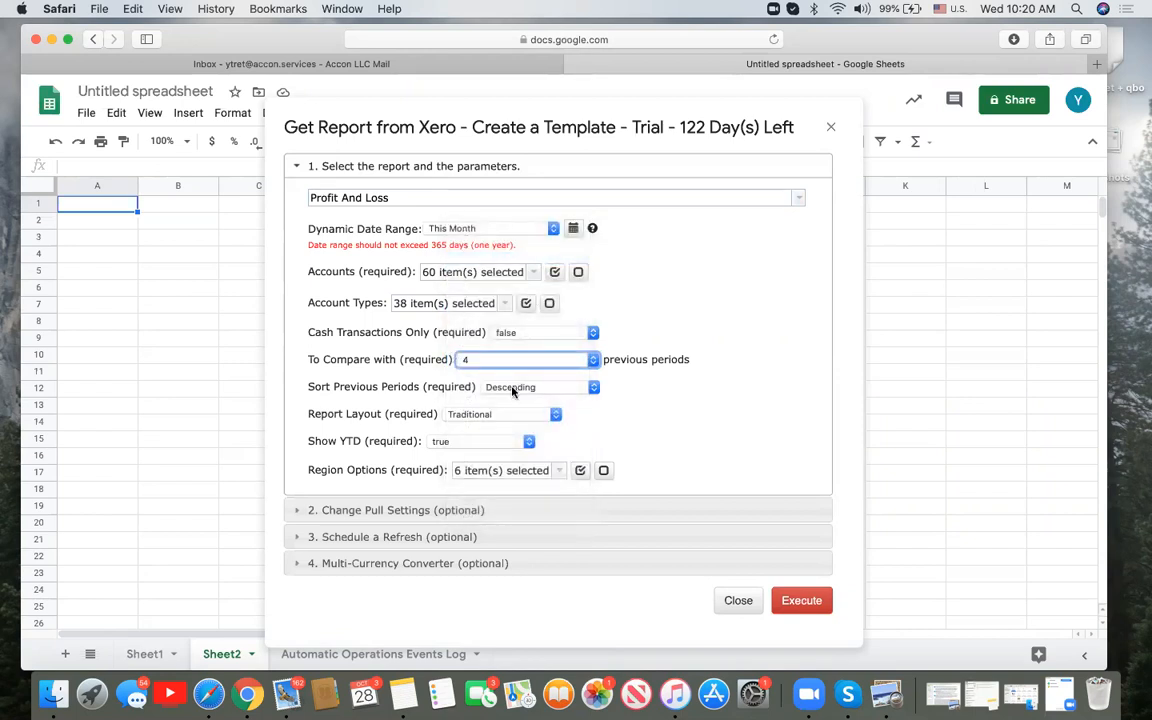
click(552, 417)
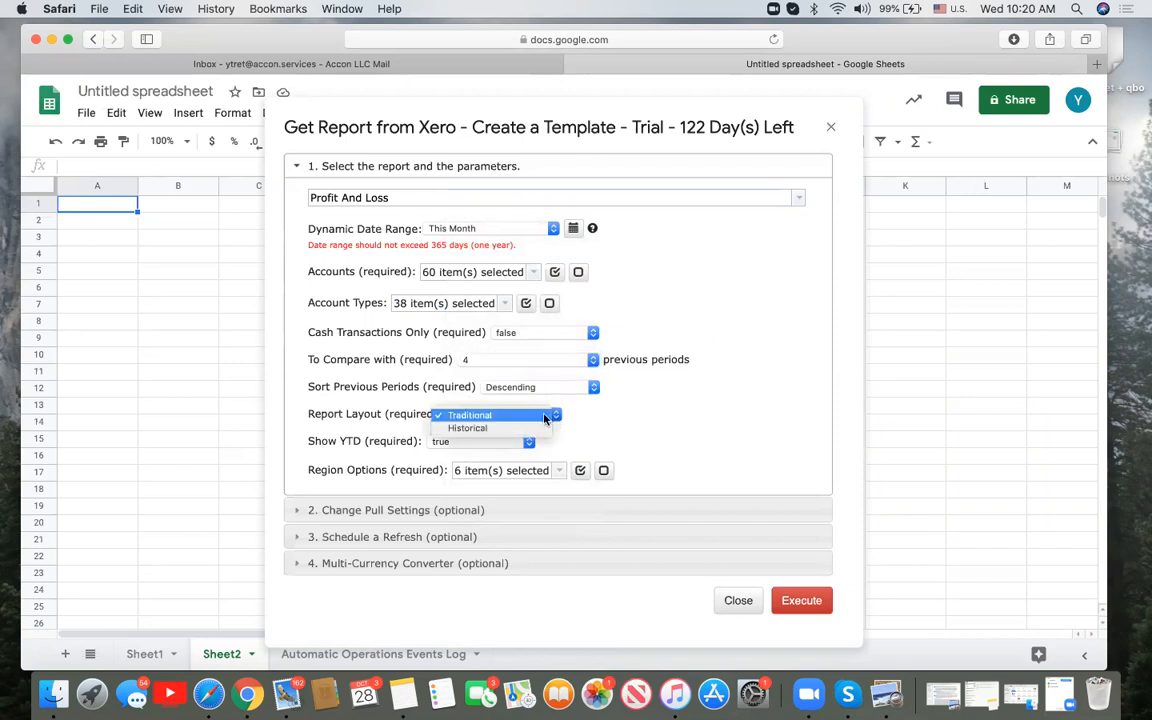
click(535, 415)
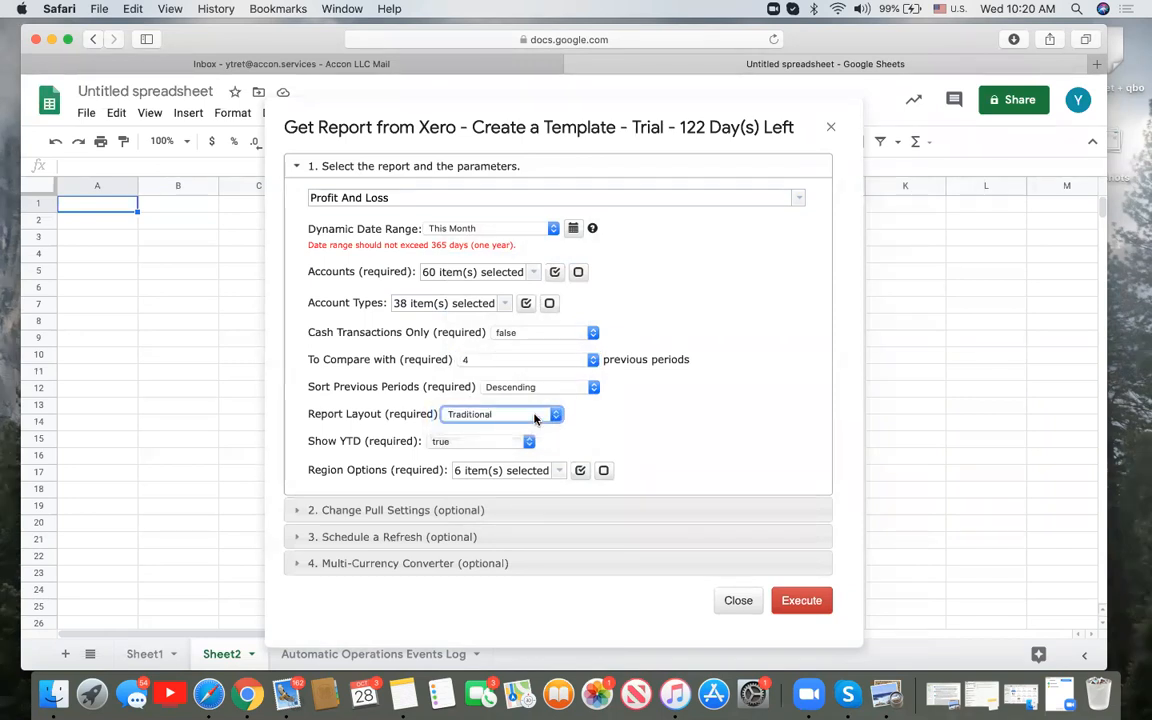
Keep A1 as the start cell in the pull settings, execute the report, and look through the resulting Profit and Loss table
click(298, 513)
click(313, 255)
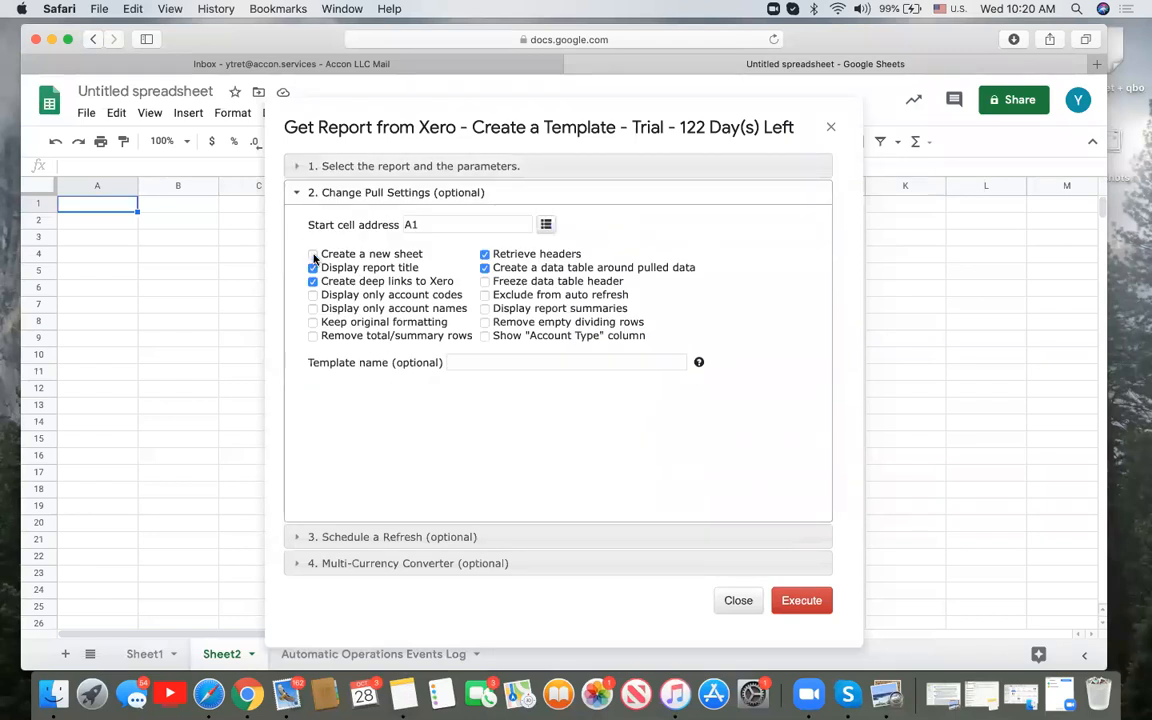
click(440, 224)
click(810, 600)
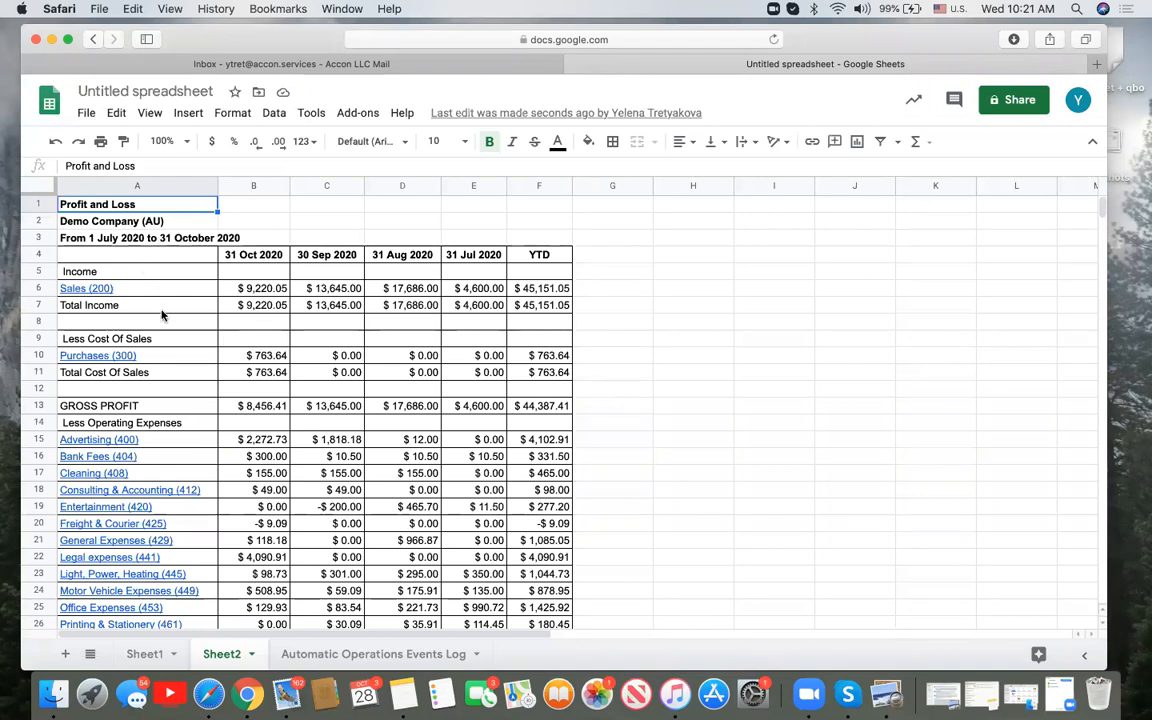
scroll(162, 316, down, 5)
scroll(162, 316, up, 3)
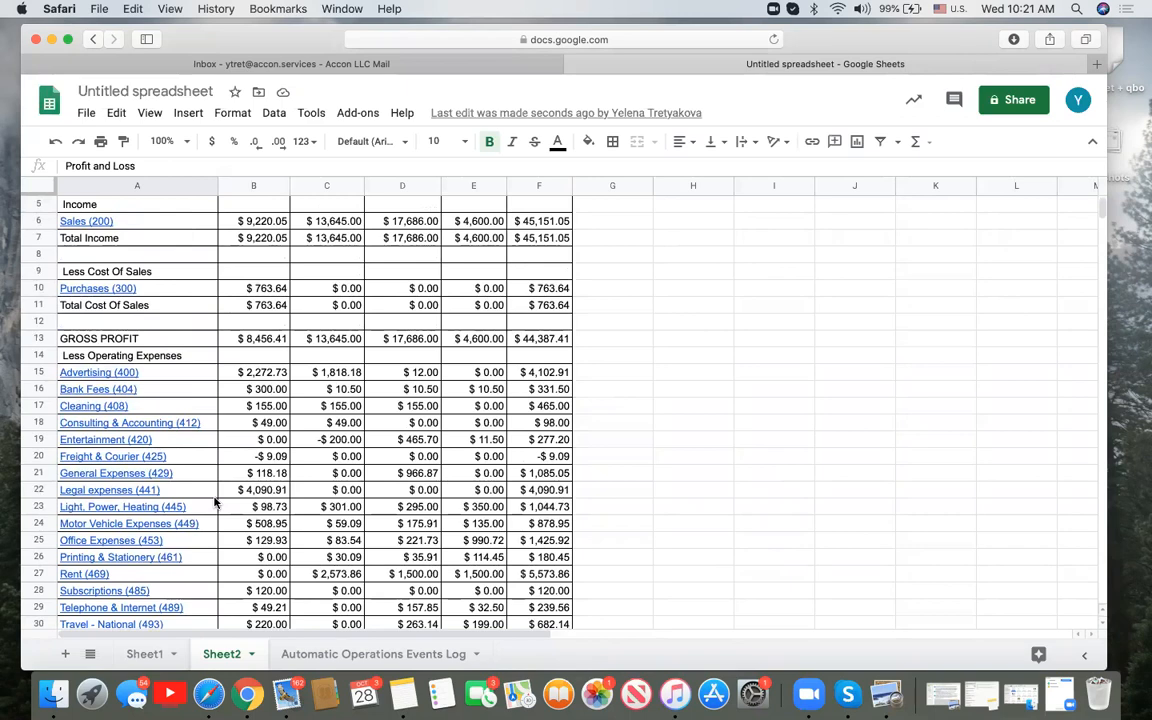
mouse_move(214, 502)
scroll(636, 490, down, 6)
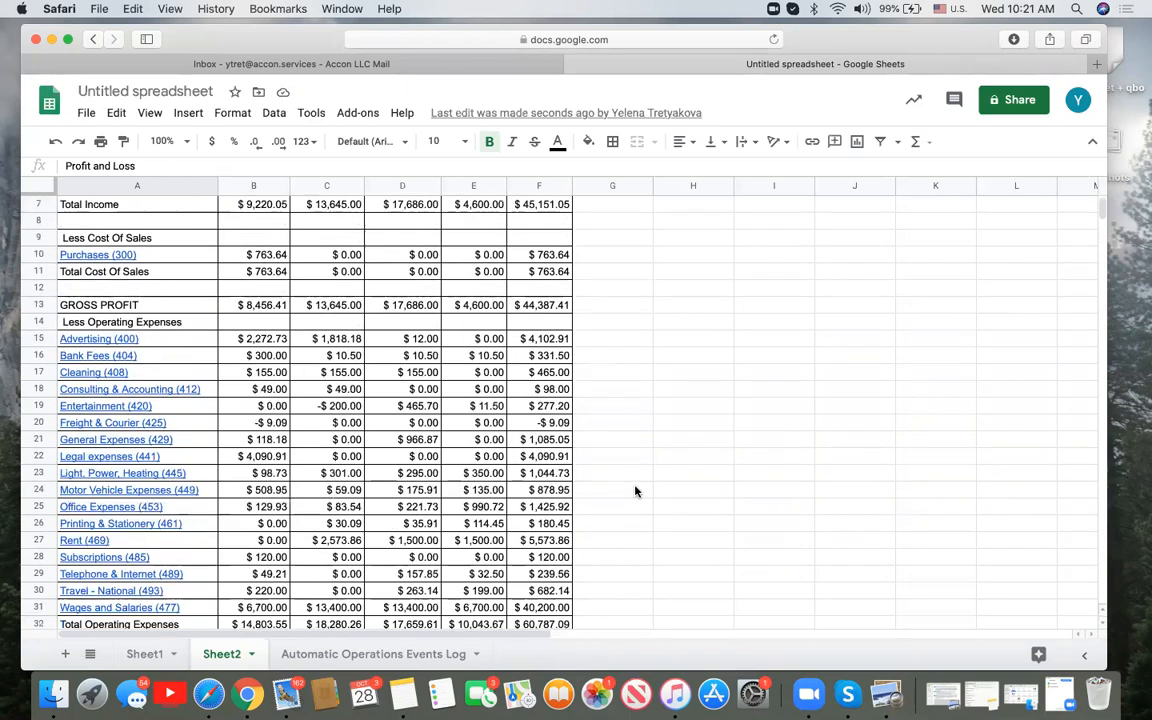
scroll(322, 456, up, 8)
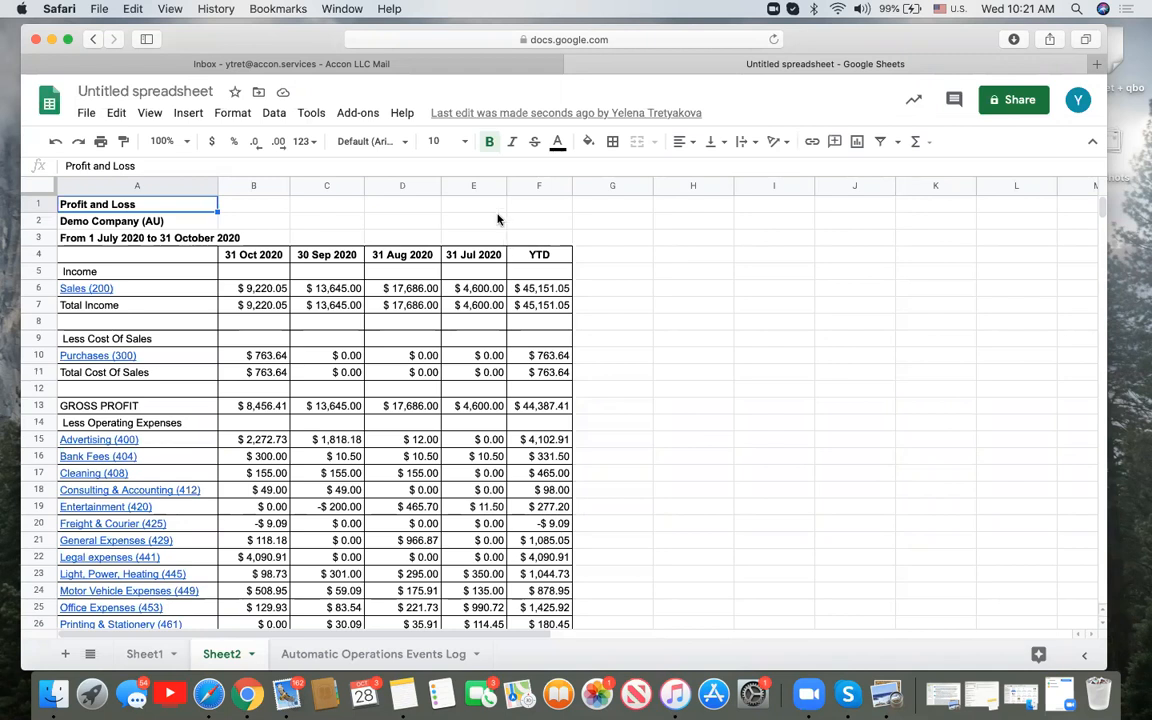
Open the G-Accon for XERO template management for the current sheet and start saving the Profit And Loss template to the cloud
click(368, 116)
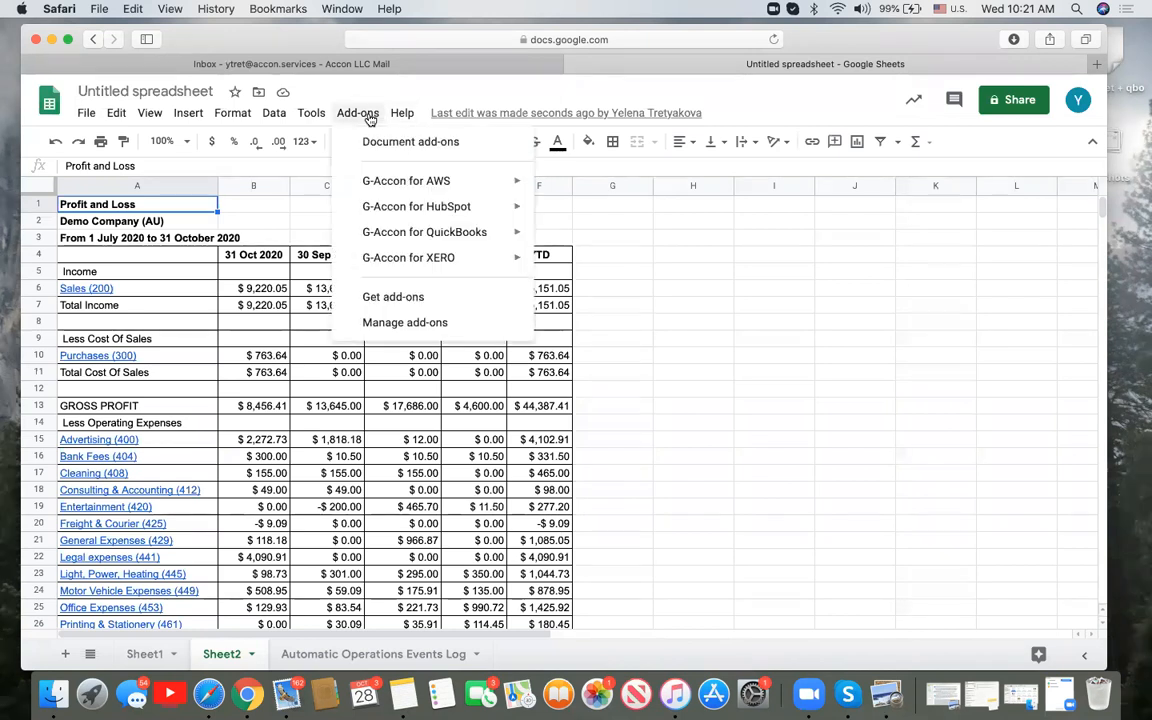
mouse_move(448, 260)
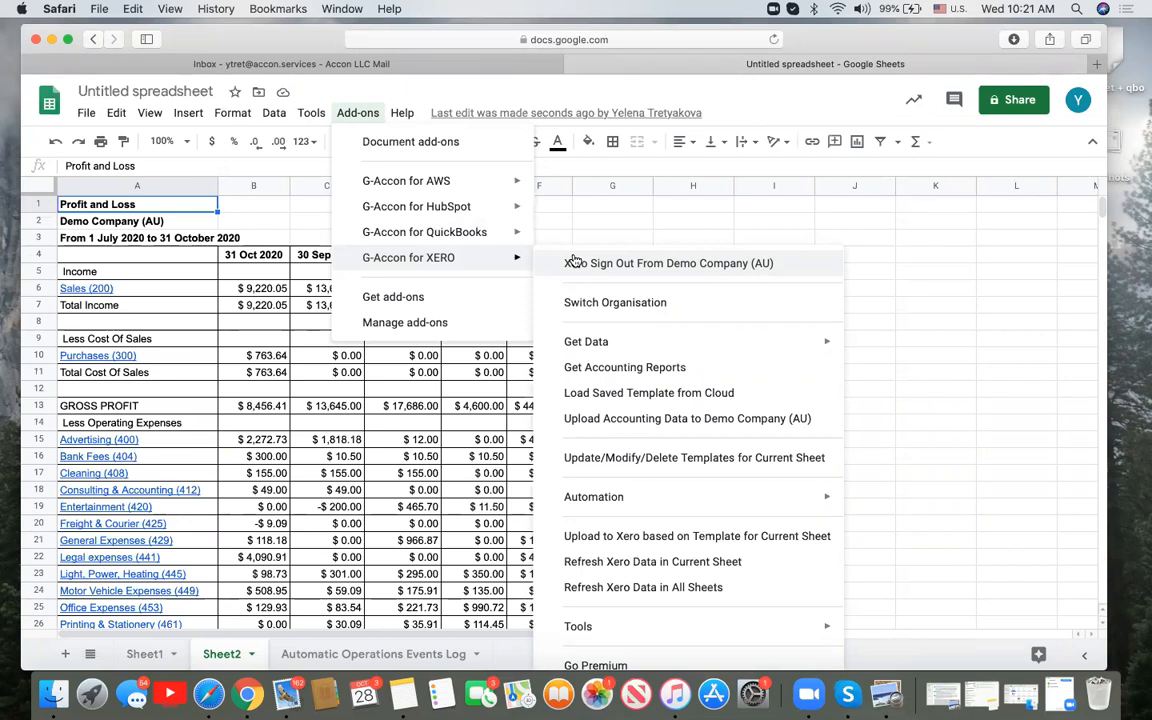
click(632, 458)
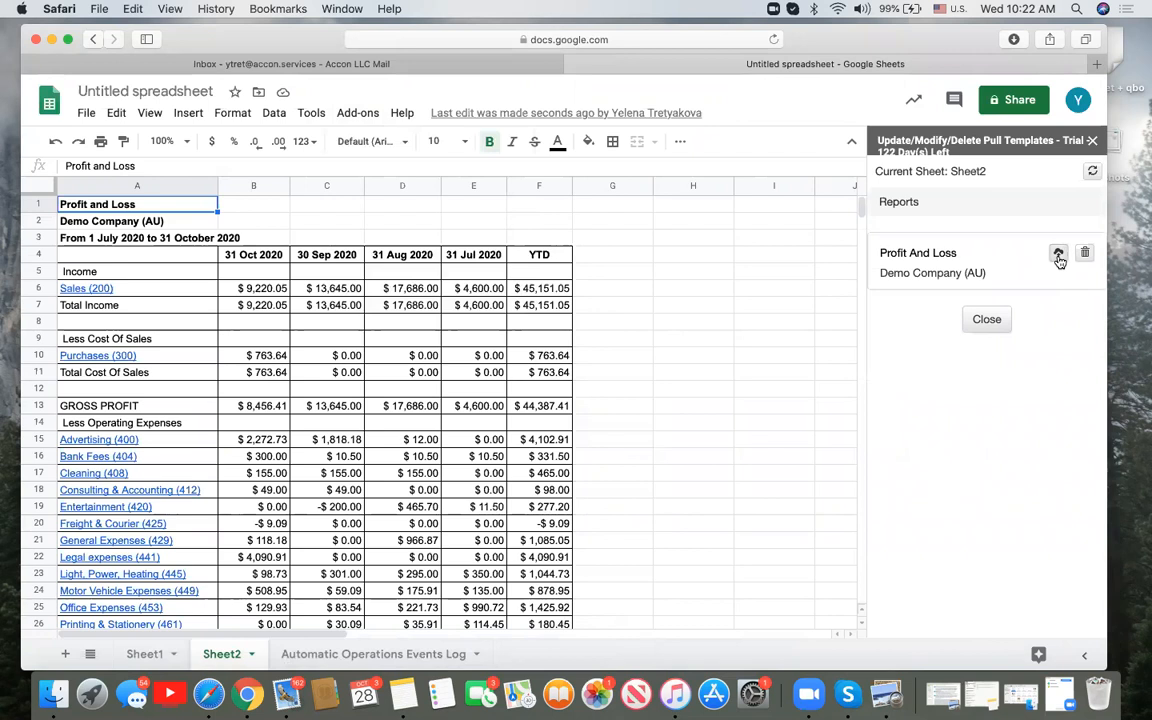
click(1058, 255)
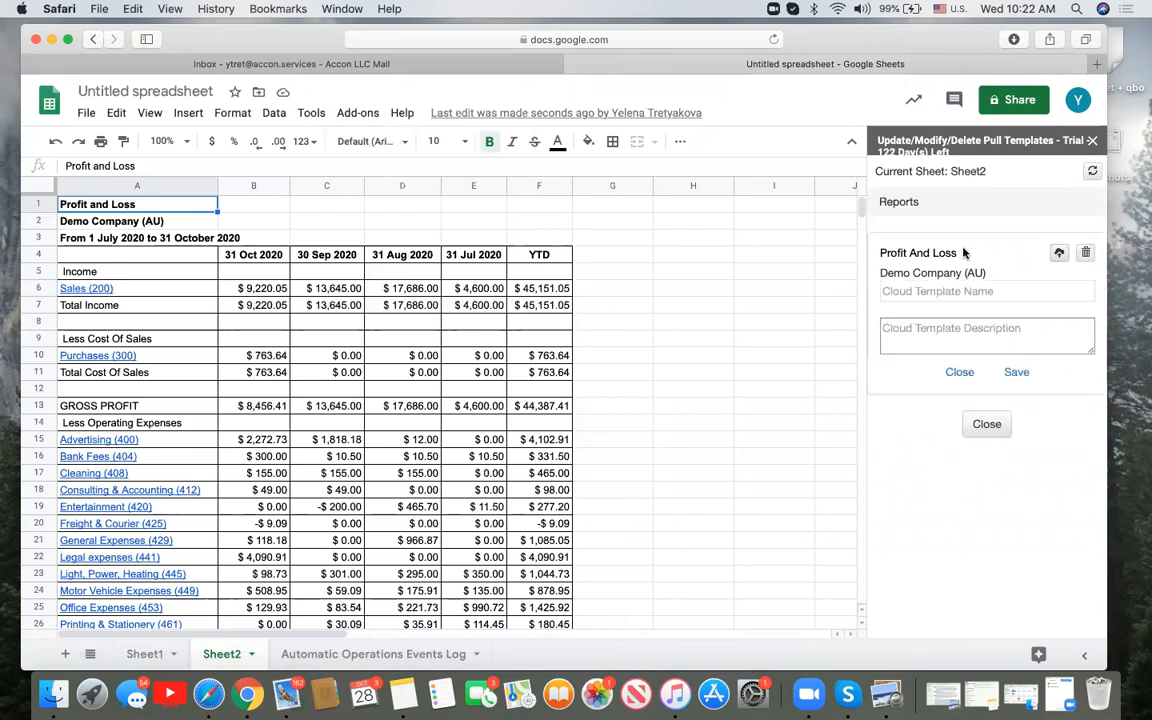
Name the cloud template "Profit And Loss for webinar", reusing the report's existing name as the beginning
drag(958, 253, 880, 250)
key(super+c)
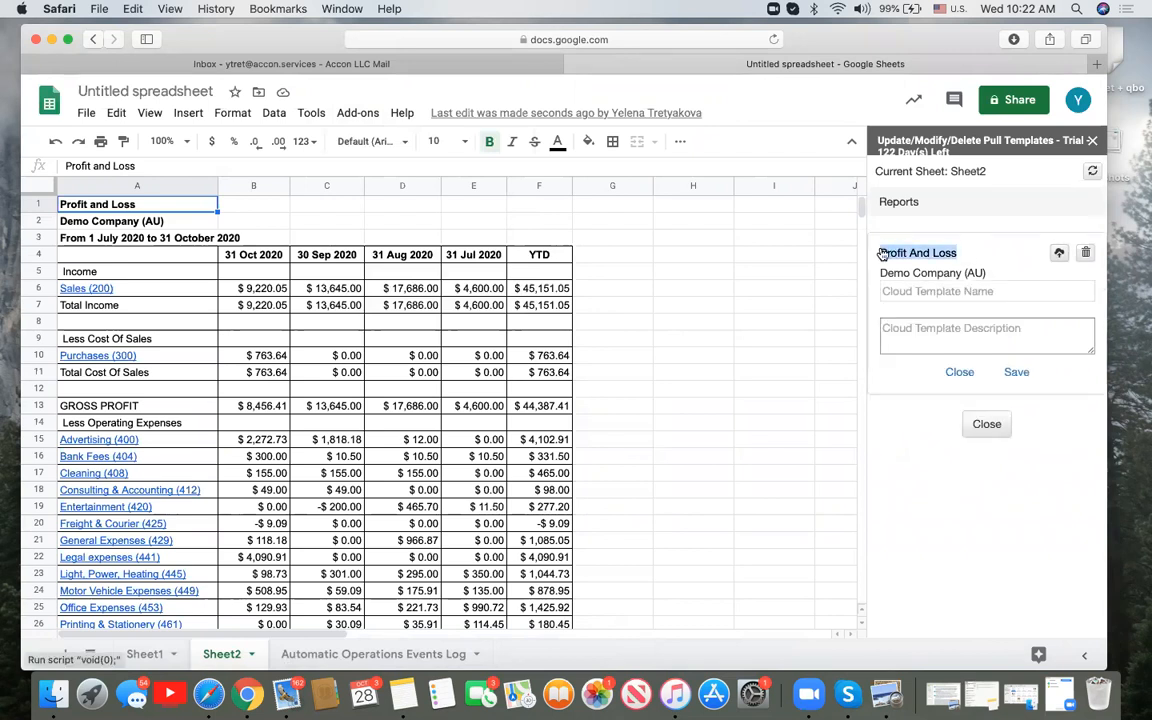
click(928, 289)
key(super+v)
text(for )
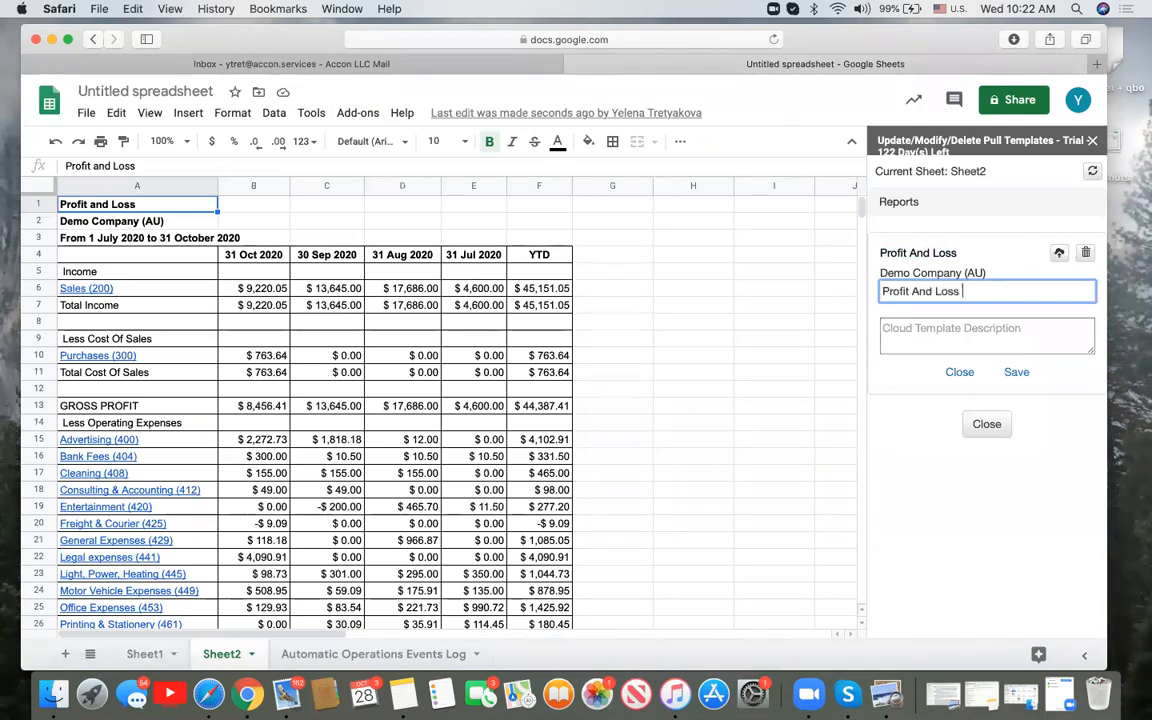
text(weninar)
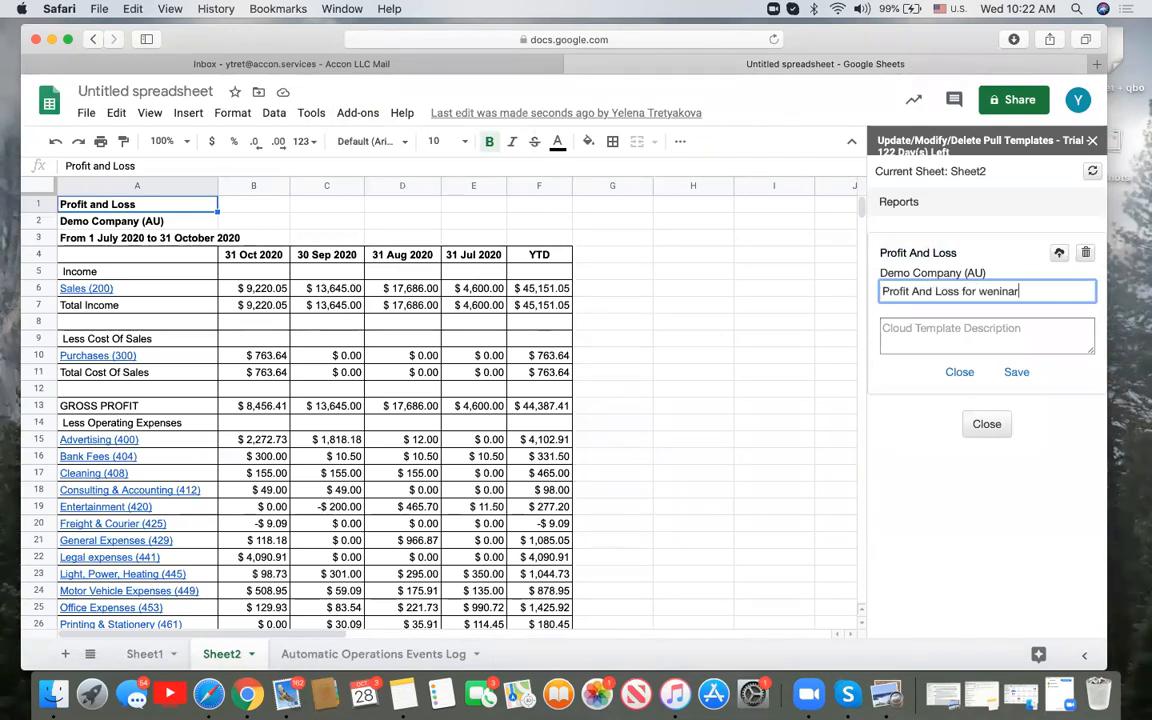
click(1000, 308)
Copy the template name into the description as "Profit And Loss for webinar", save the cloud template, and close template management
key(super+a)
key(super+c)
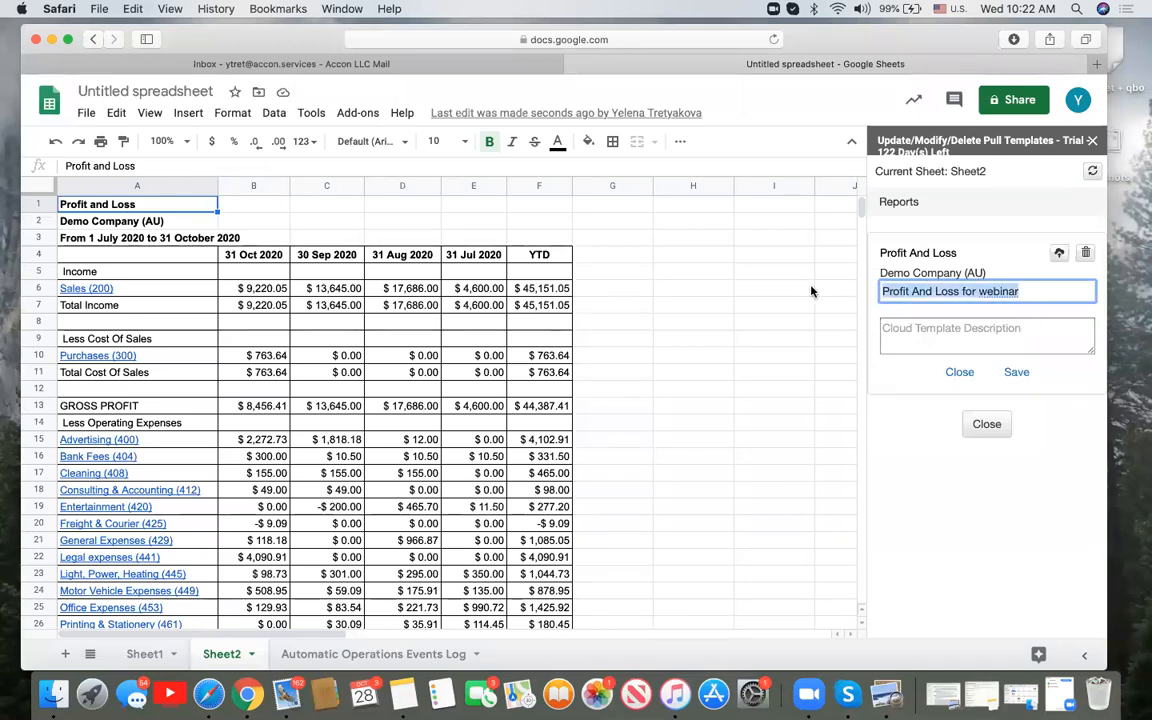
click(890, 330)
key(super+v)
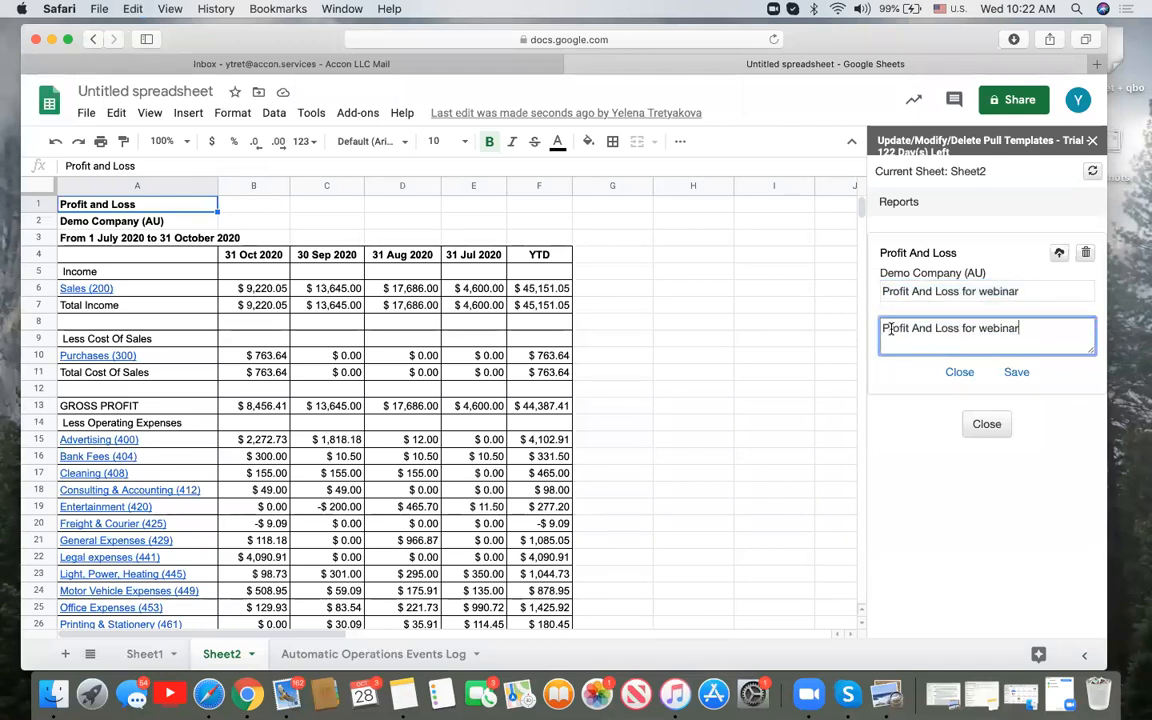
click(1021, 374)
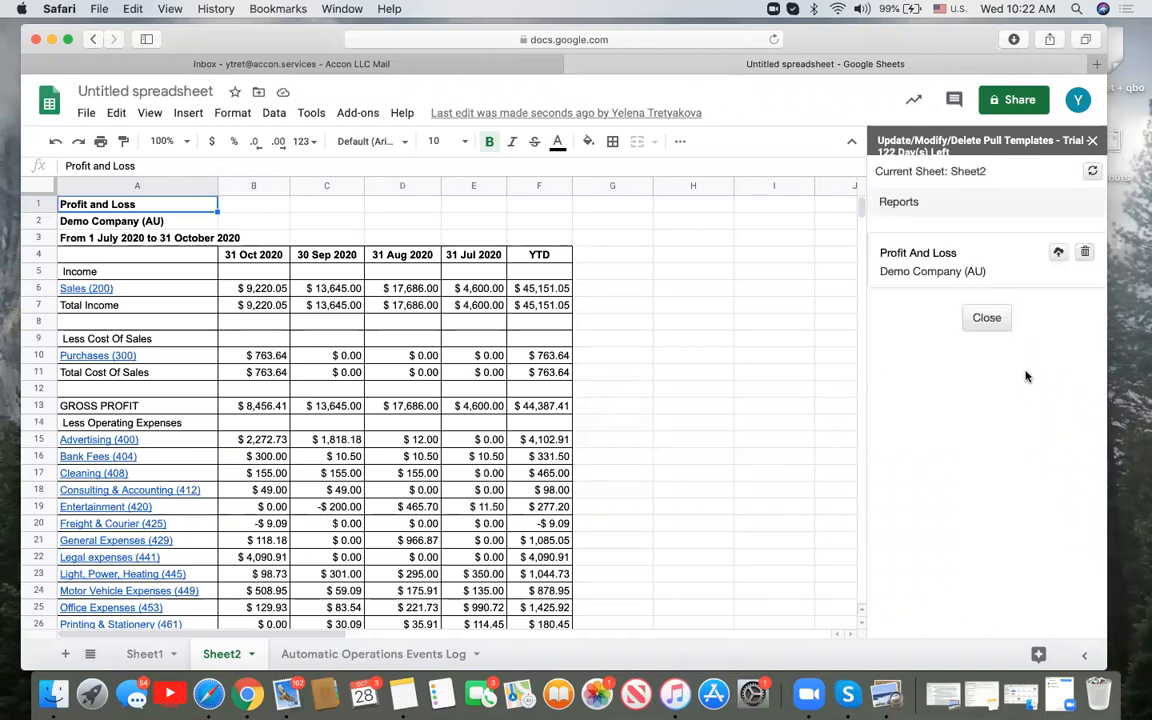
click(986, 318)
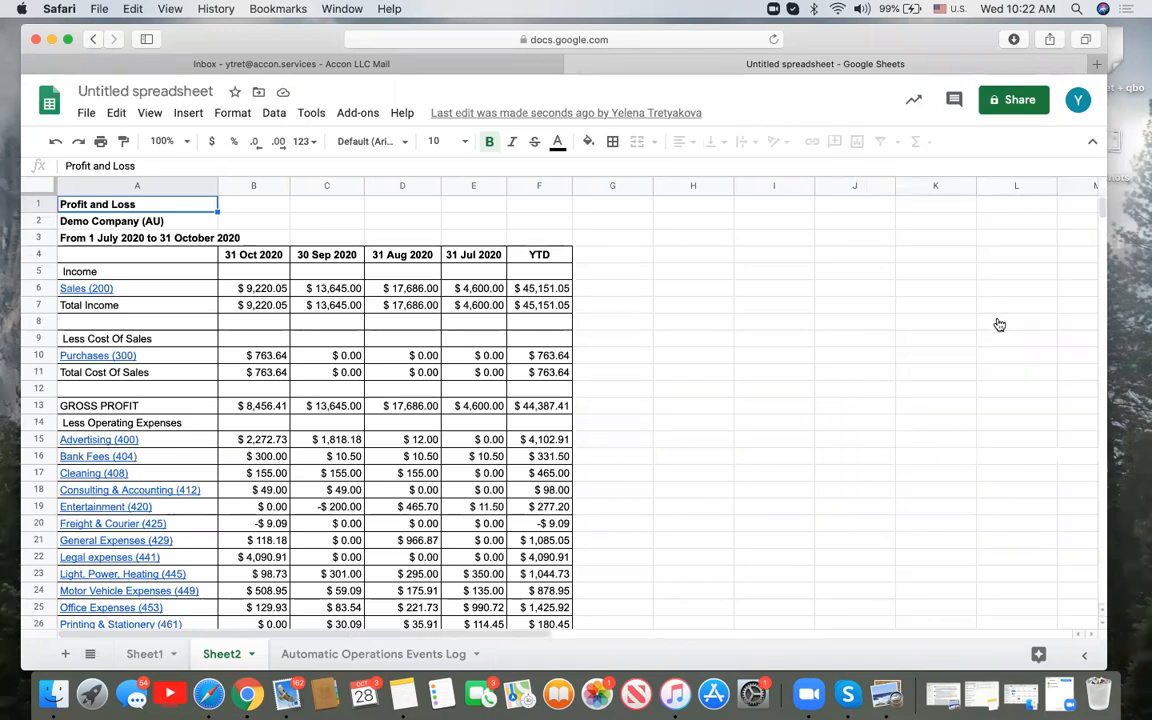
Check which accessible organisations G-Accon for XERO offers for switching, and close the dialog without switching
click(362, 114)
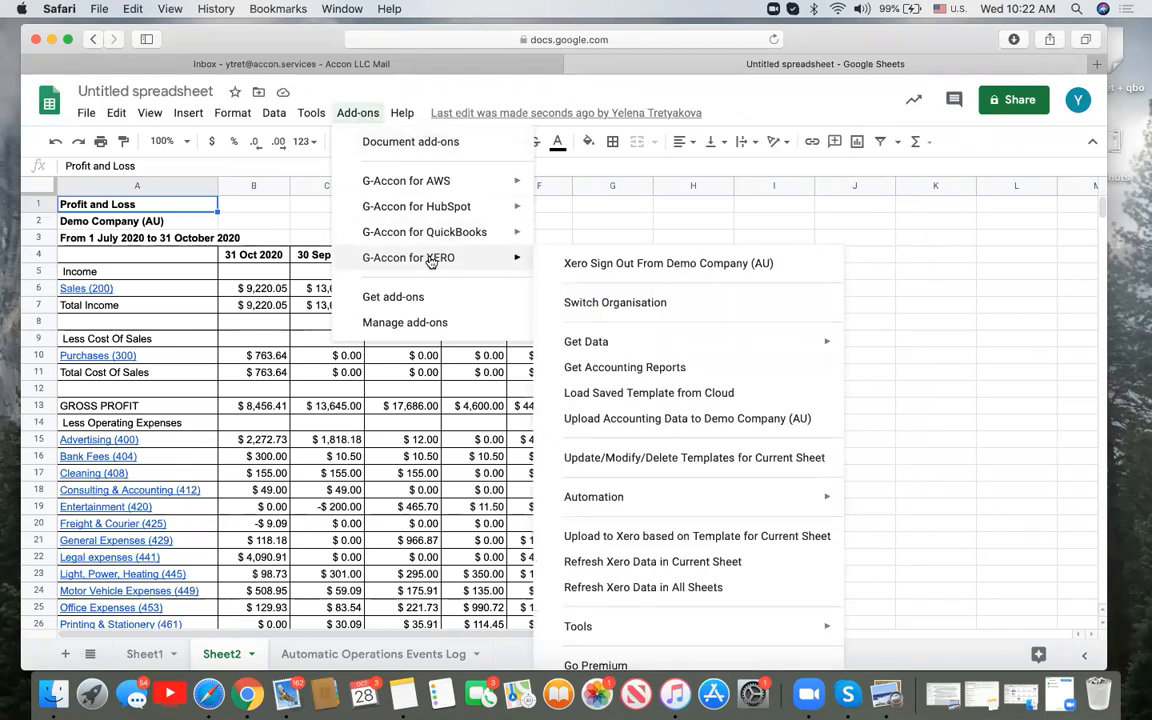
click(593, 307)
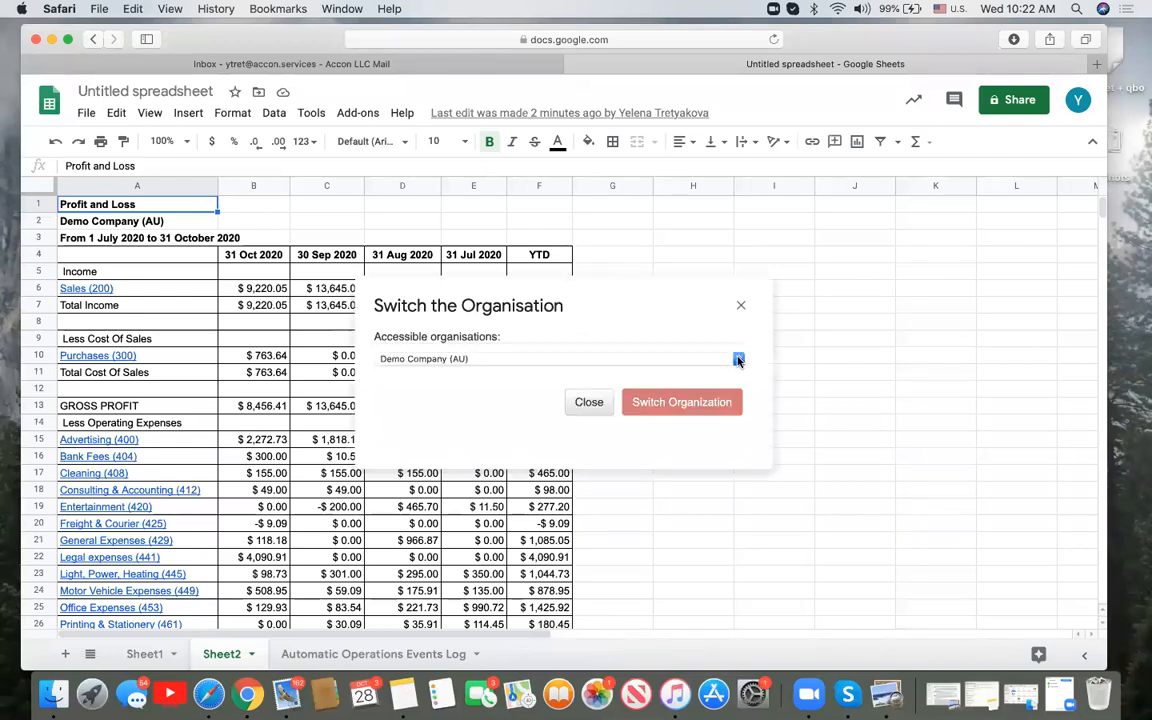
click(738, 360)
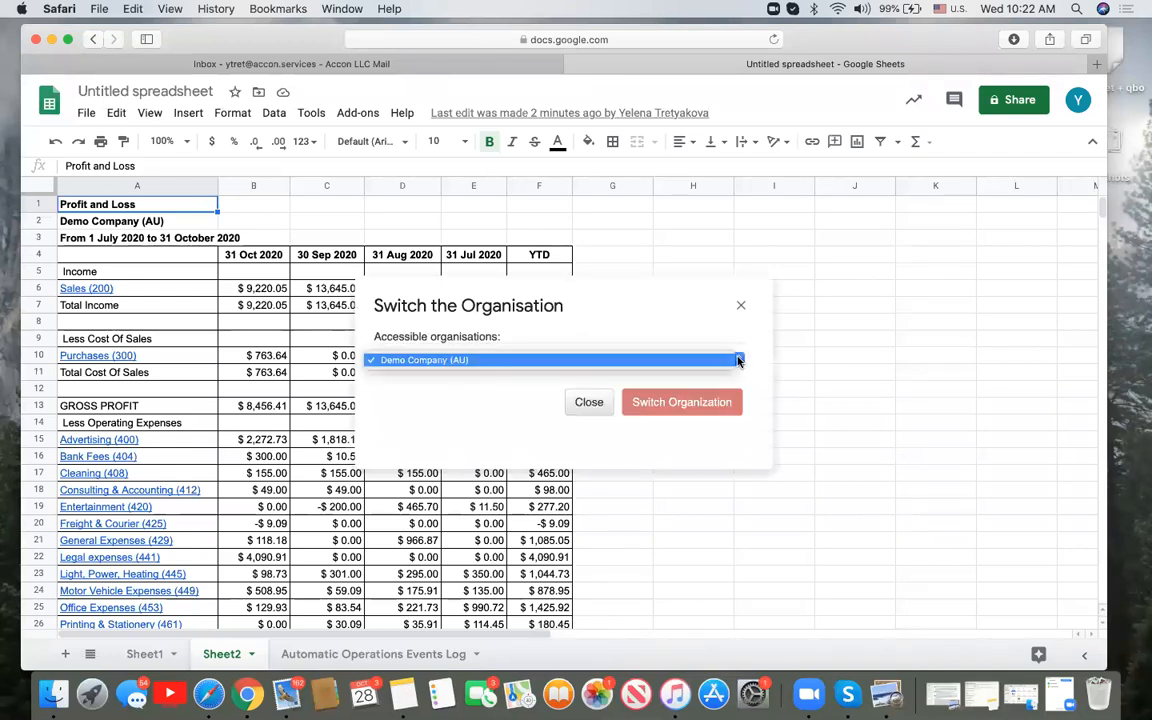
click(738, 360)
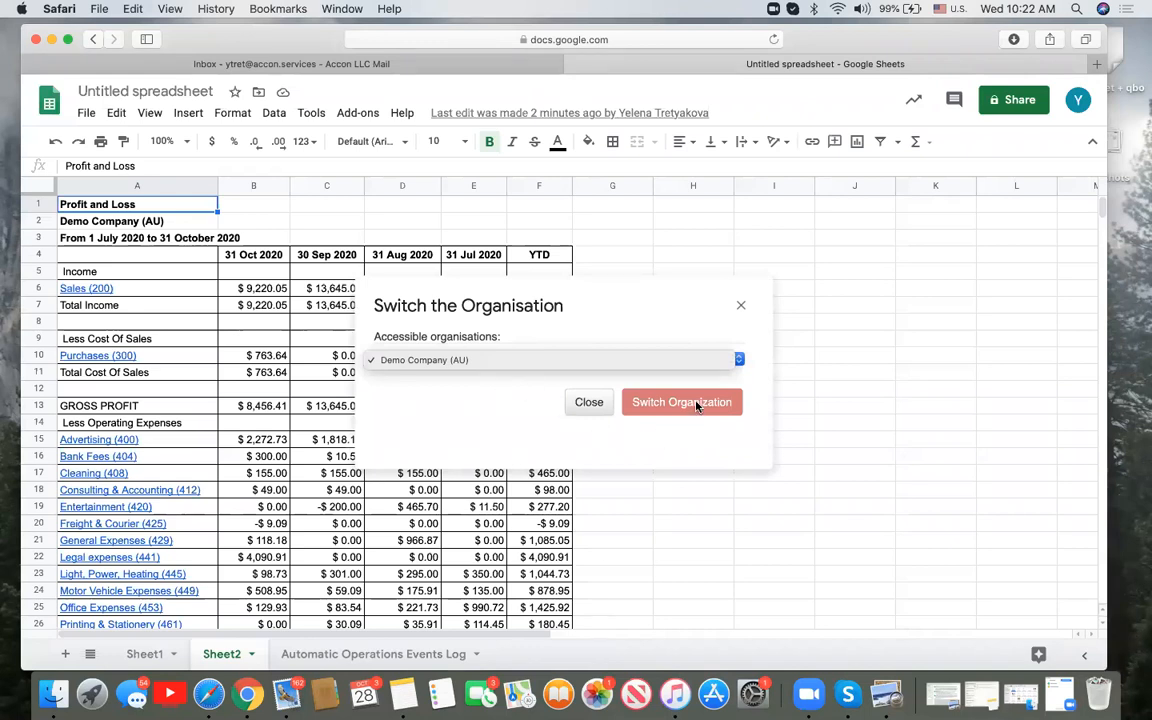
click(589, 402)
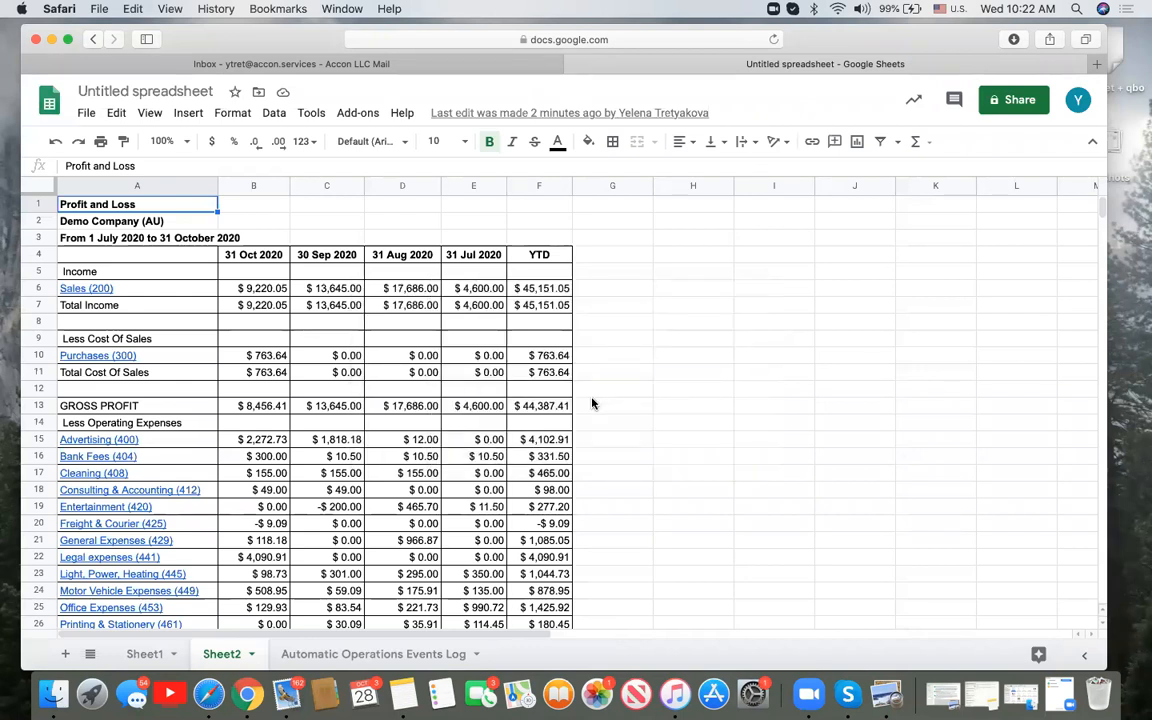
Select cell H1, list the saved G-Accon for XERO cloud templates of type REPORT, and load "Profit And Loss for webinar"
click(720, 206)
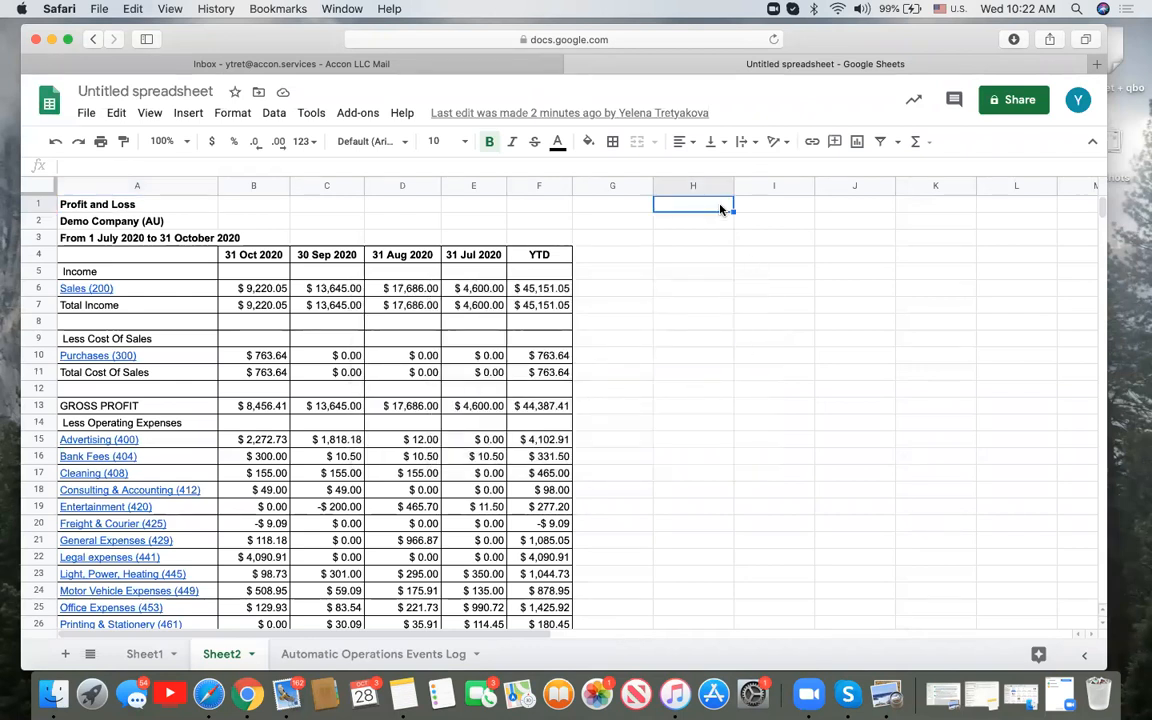
click(353, 115)
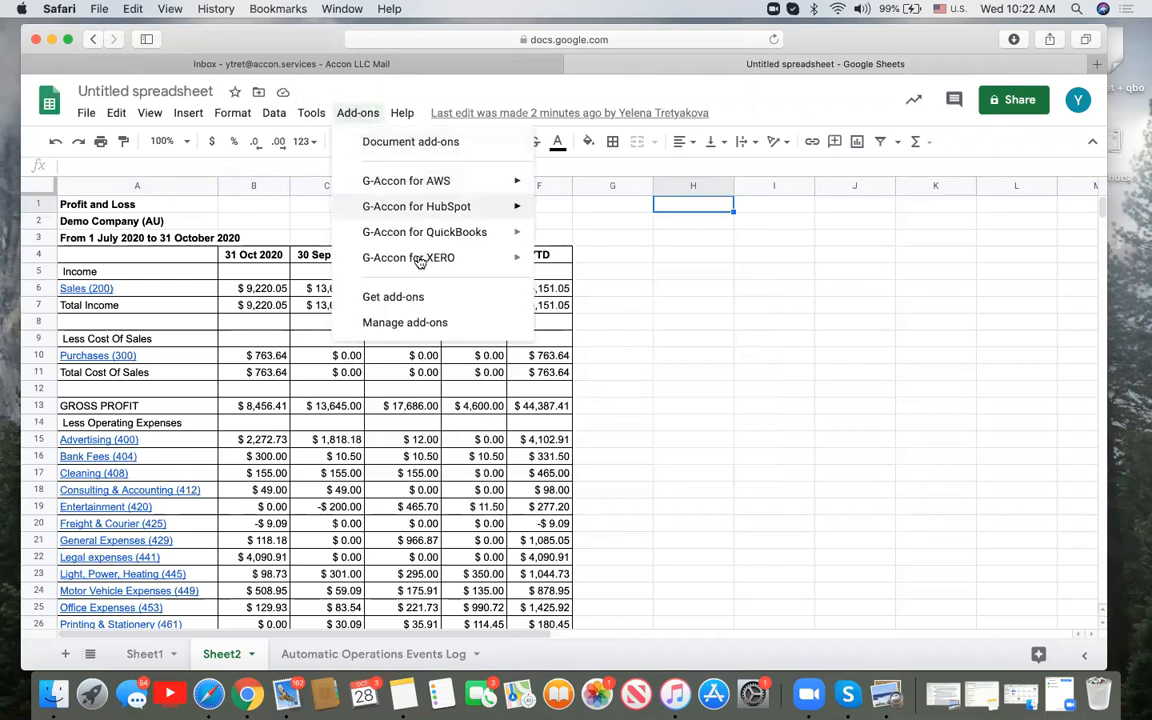
mouse_move(416, 258)
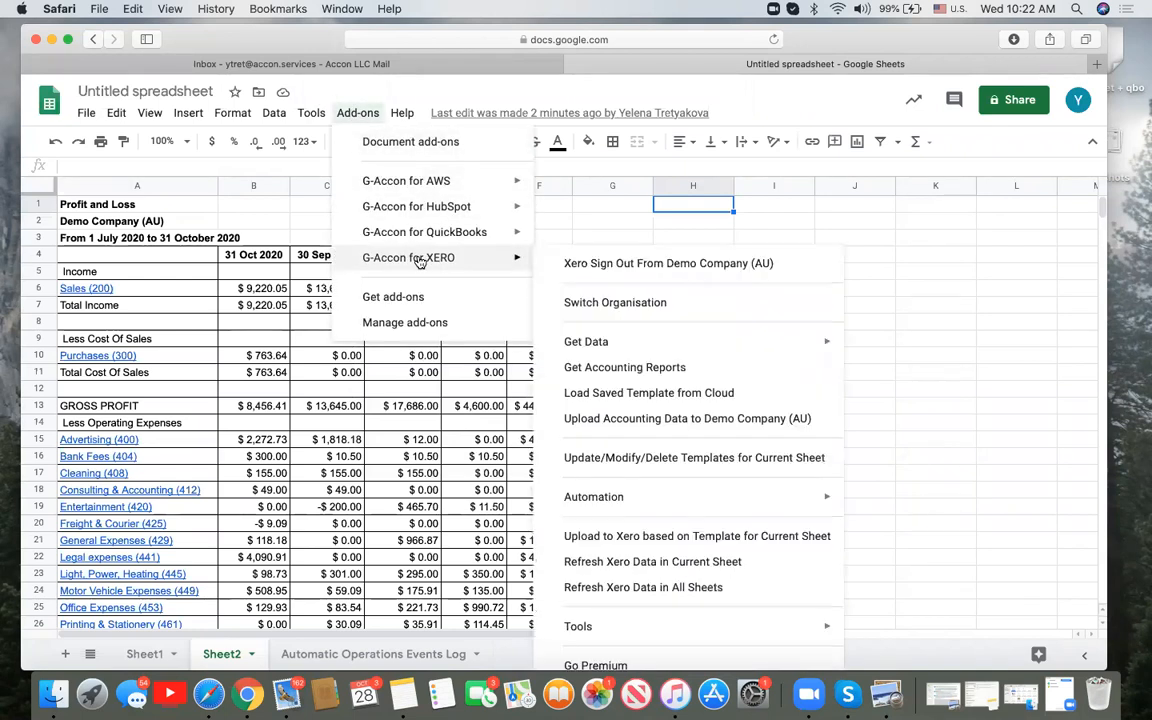
click(644, 394)
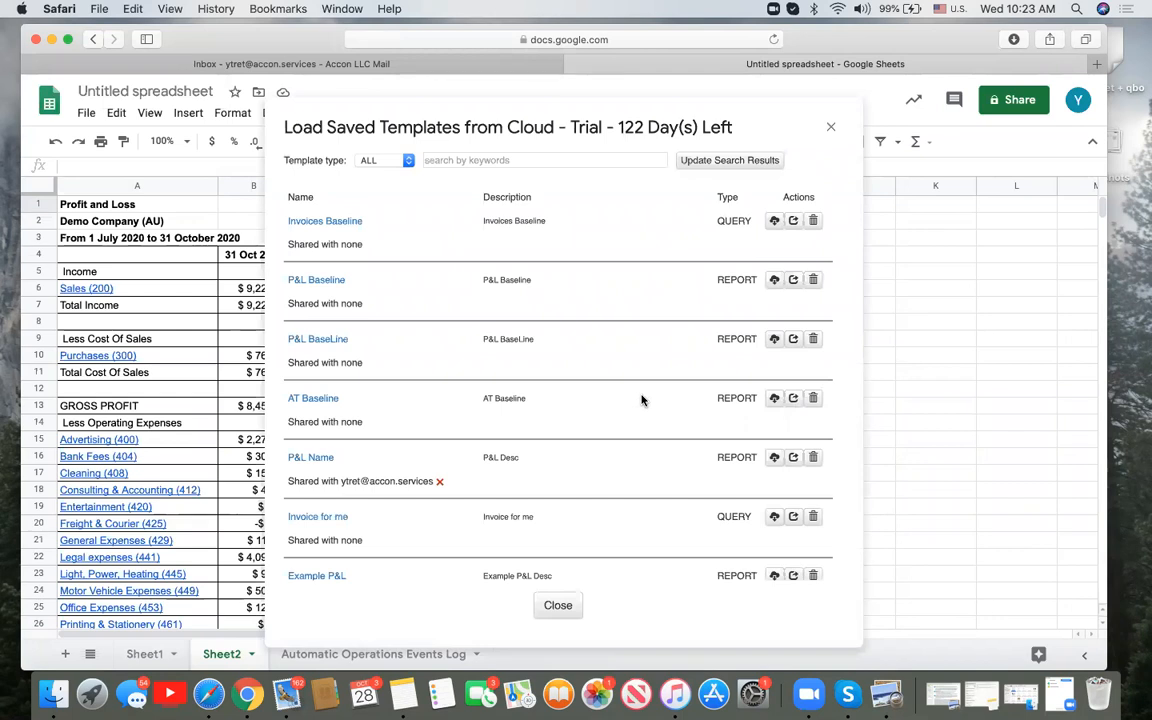
click(408, 161)
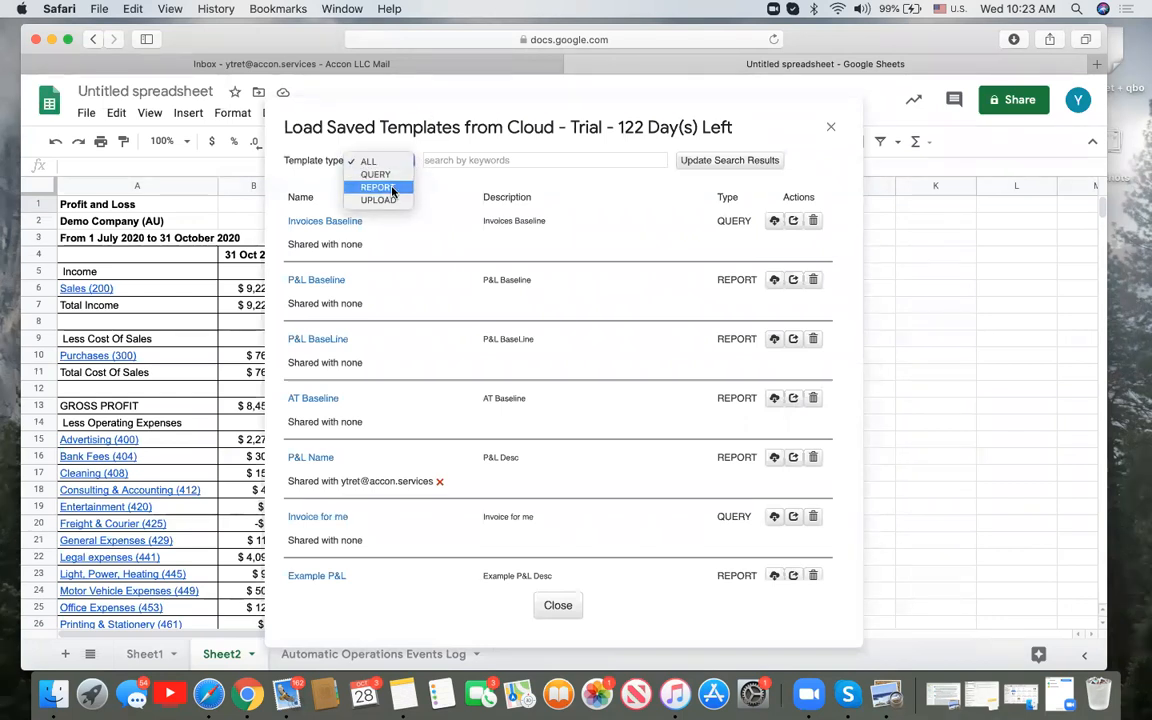
click(378, 187)
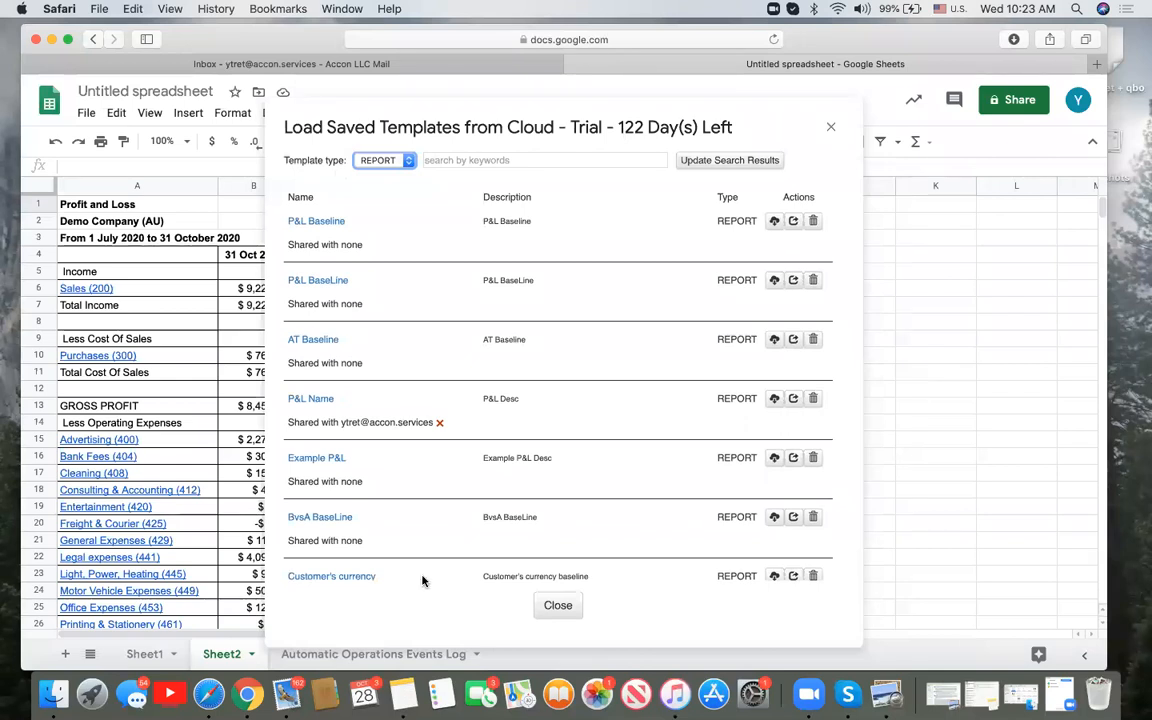
scroll(410, 560, down, 10)
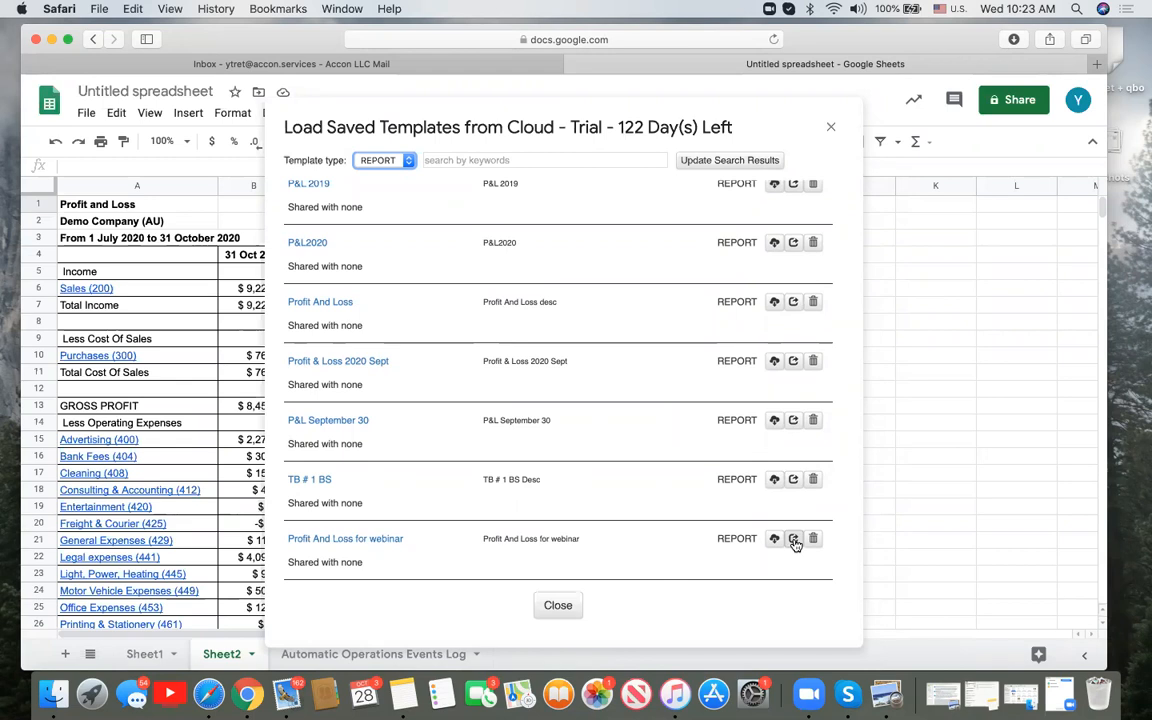
click(378, 541)
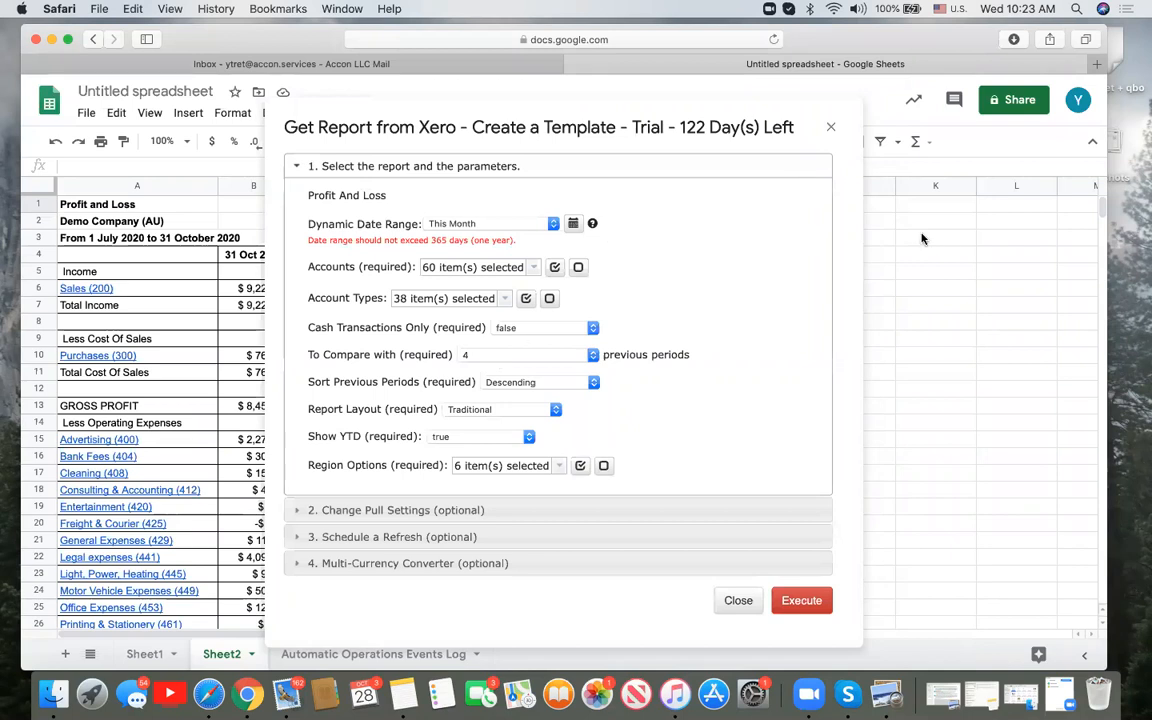
Set the report's start cell to K1, name the template "My 2nd Xero entity", and execute the Profit And Loss pull
click(460, 511)
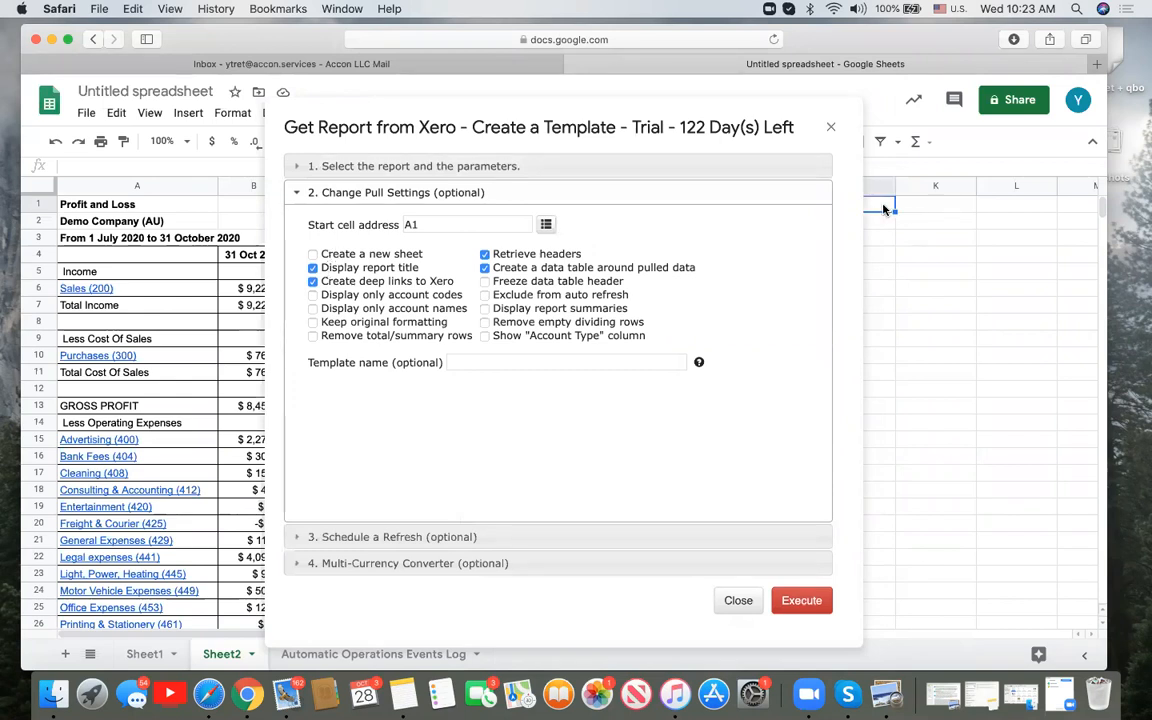
click(920, 207)
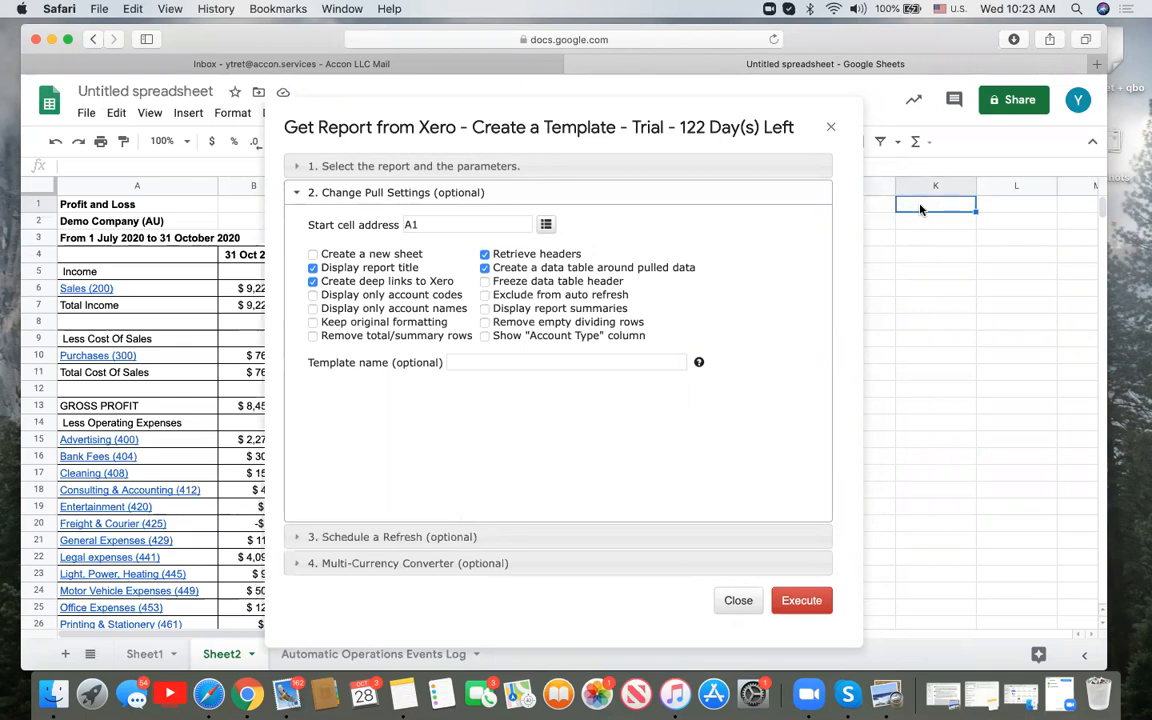
click(546, 225)
text(My 2nd Xero entity)
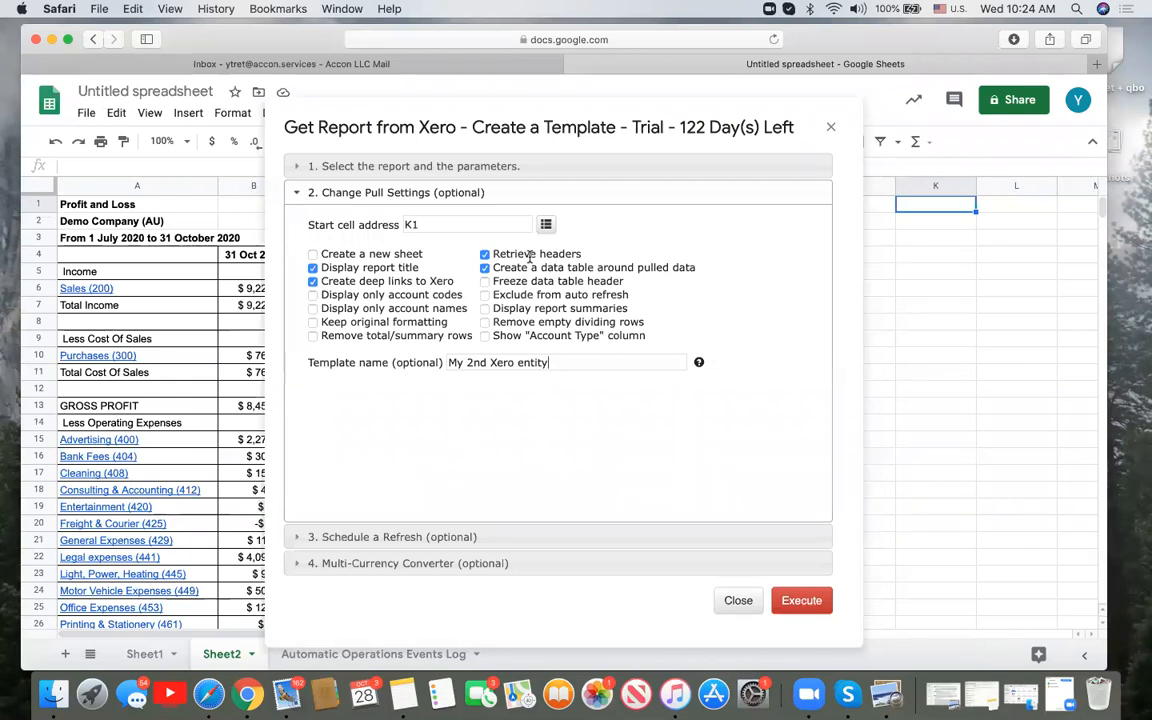
click(814, 601)
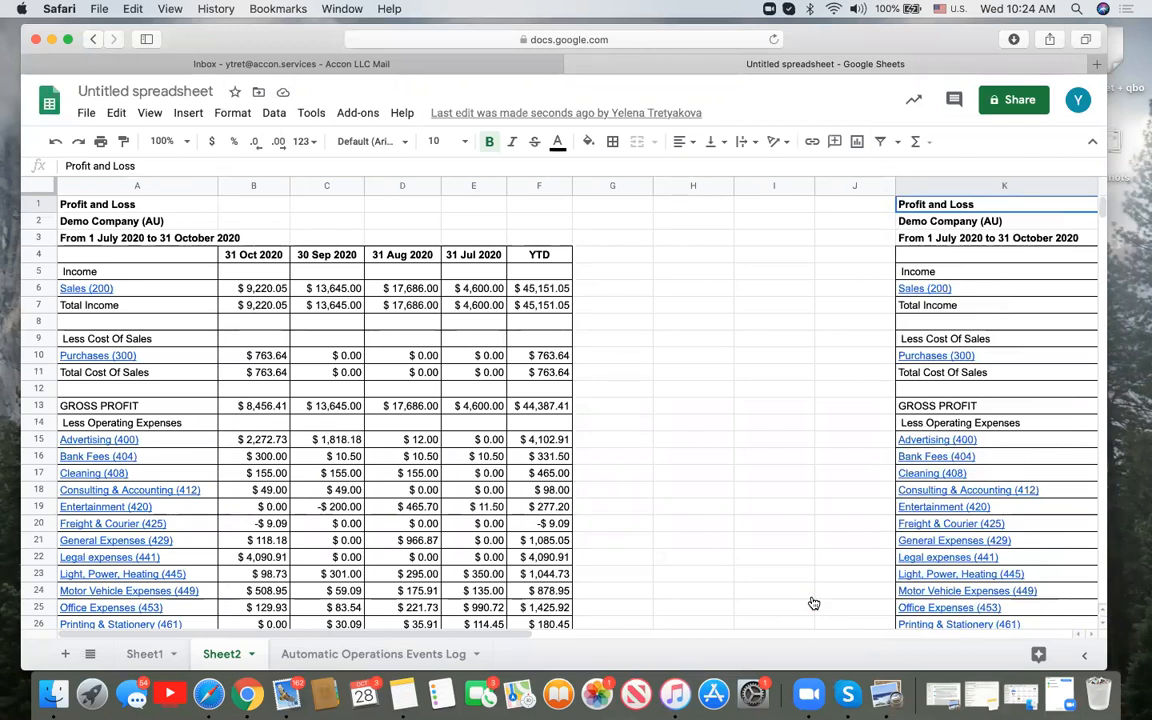
Examine the second Profit and Loss report beside the first, down to the net profit rows and the empty area beneath them
scroll(814, 603, right, 10)
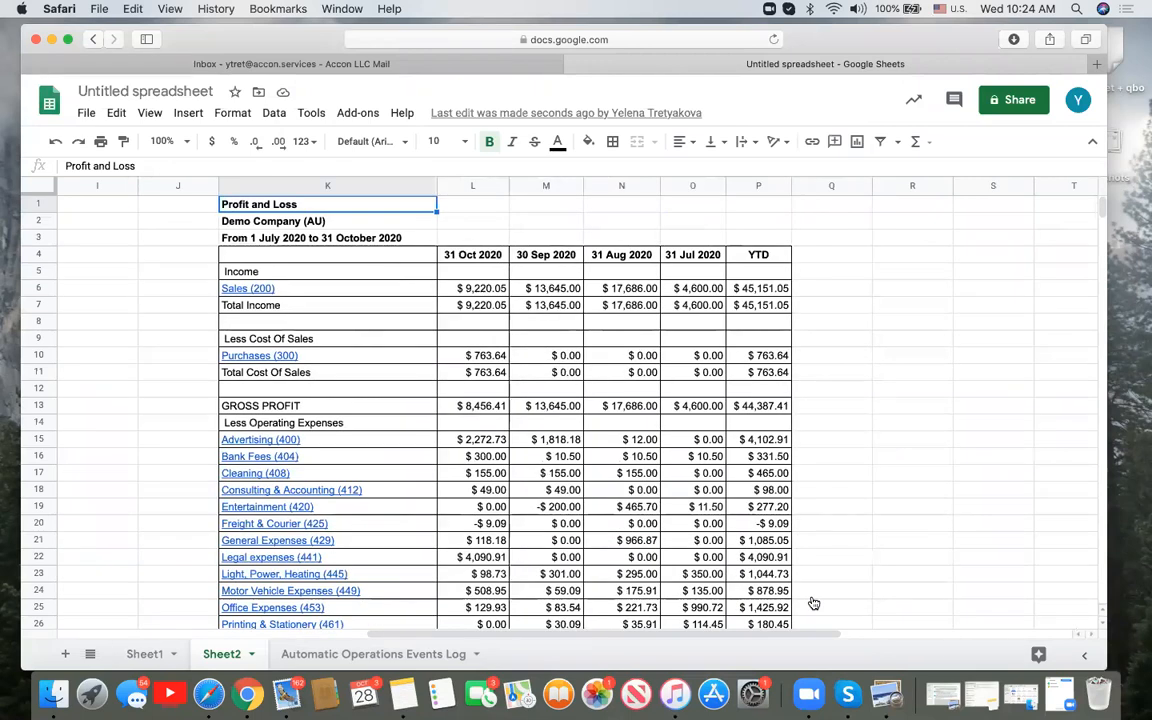
scroll(814, 603, left, 3)
scroll(814, 603, right, 4)
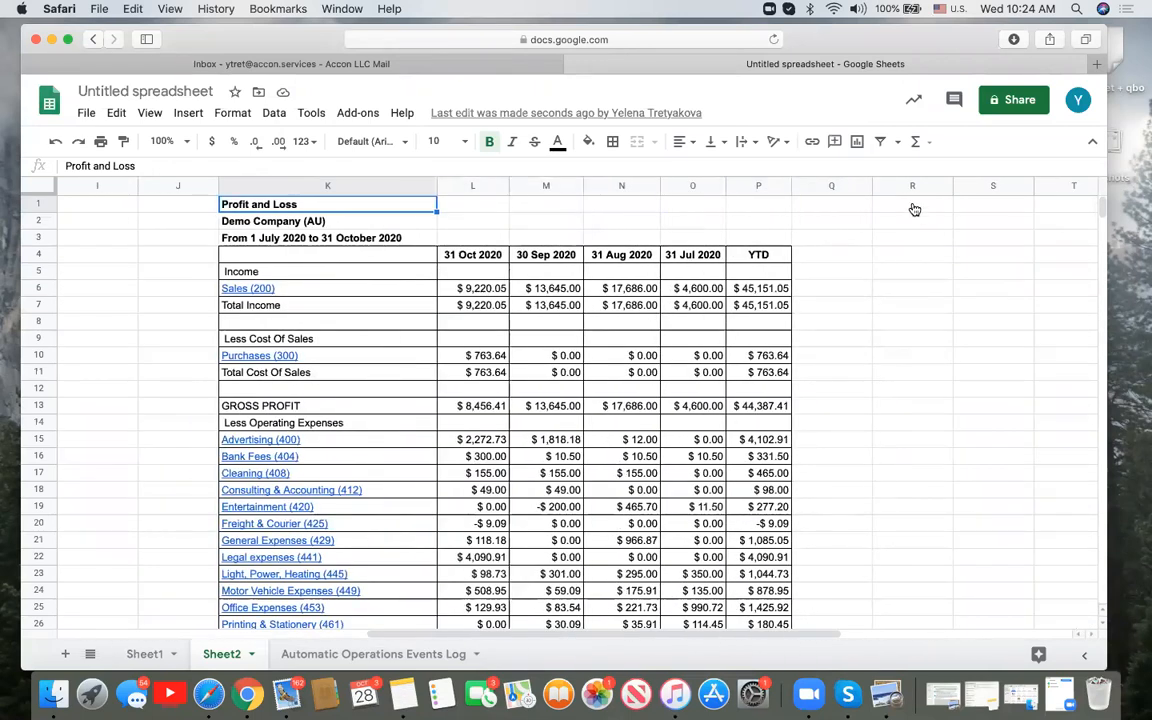
click(914, 207)
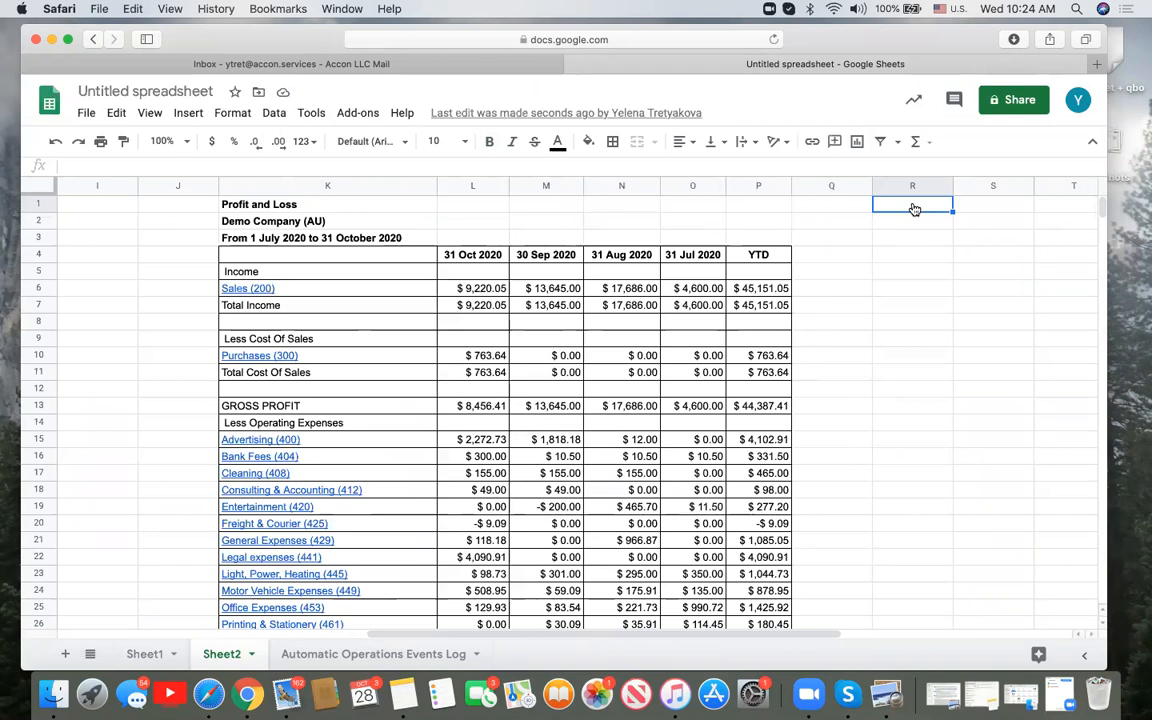
scroll(914, 208, left, 1)
scroll(914, 208, left, 2)
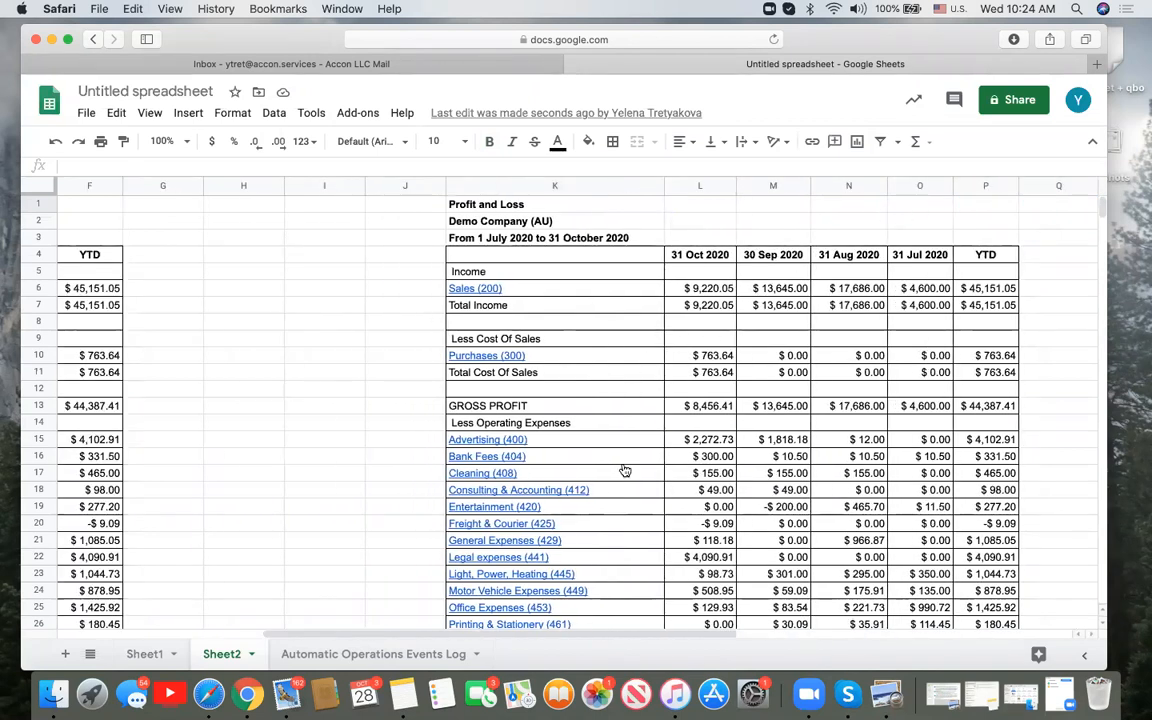
scroll(624, 471, down, 5)
scroll(624, 471, left, 2)
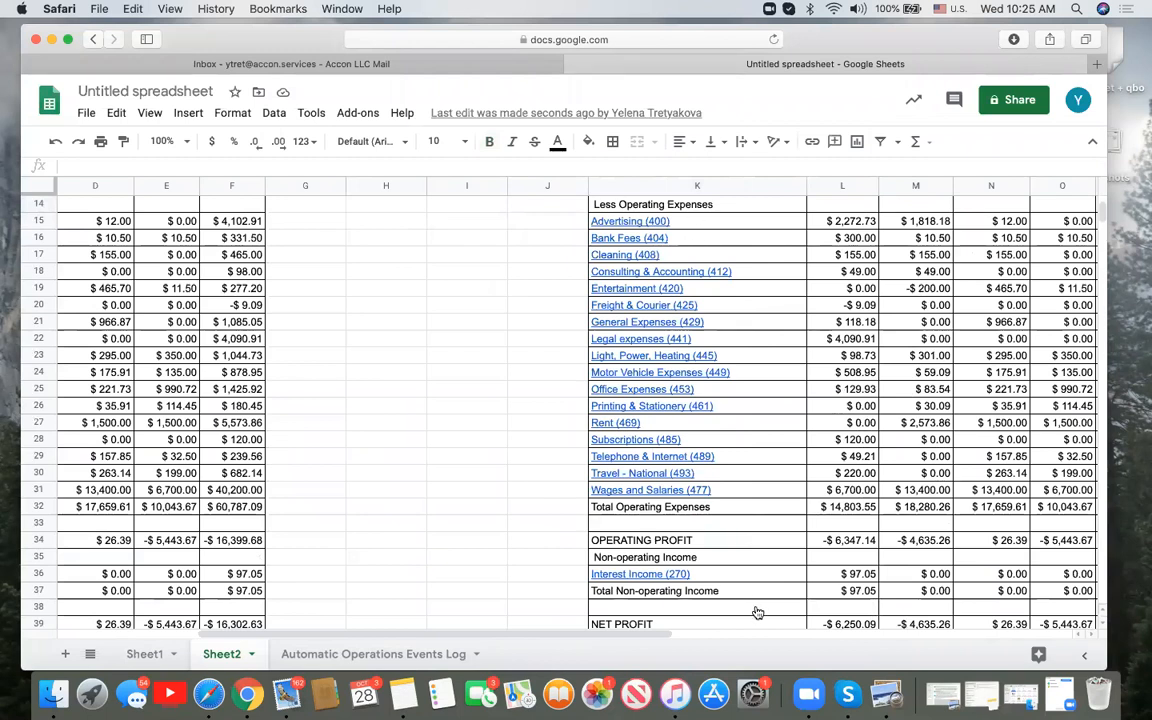
scroll(756, 609, down, 1)
scroll(757, 612, down, 4)
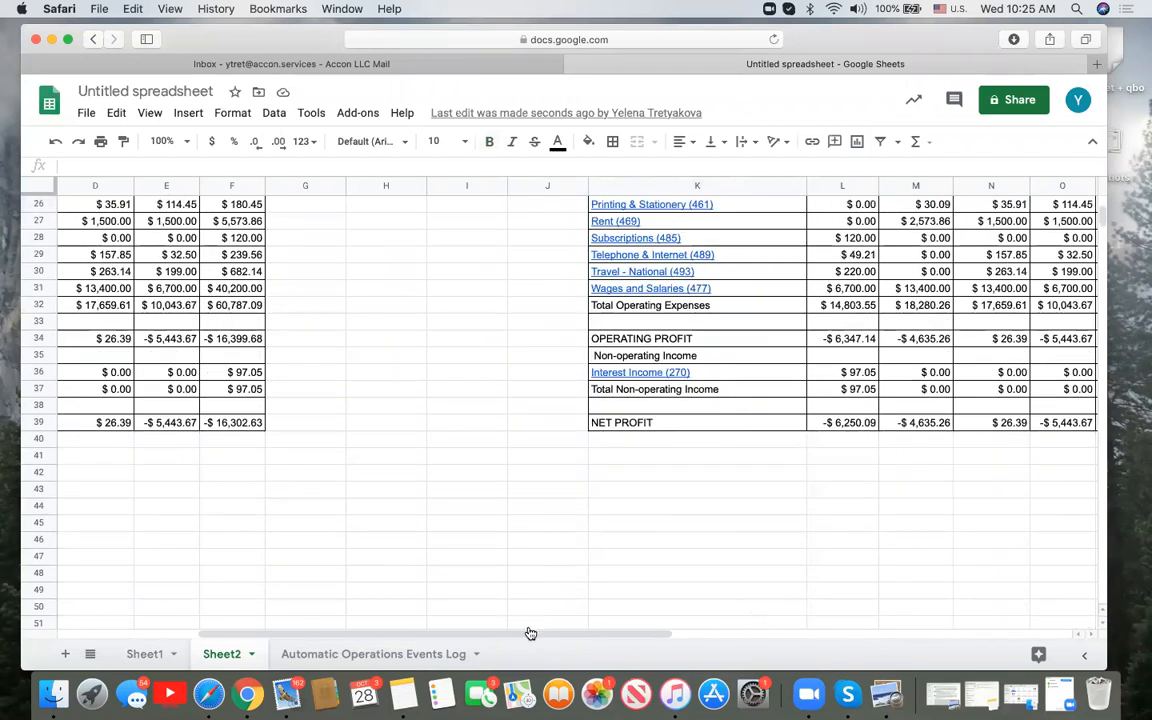
drag(535, 640, 332, 638)
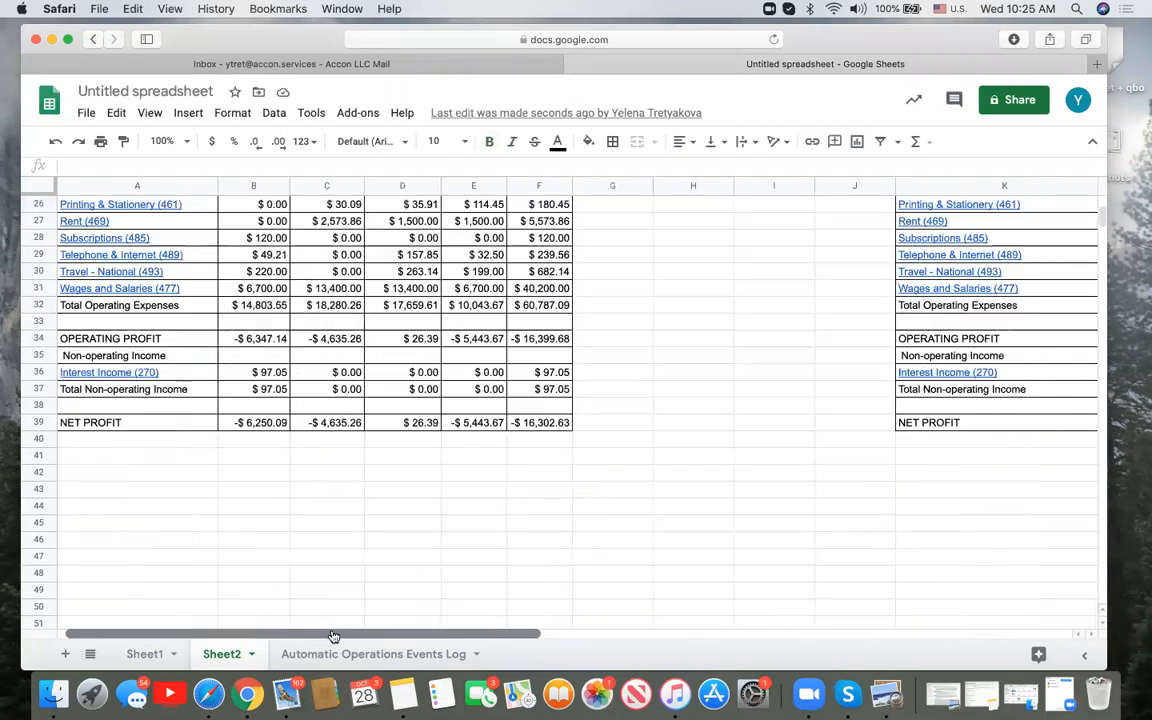
click(116, 525)
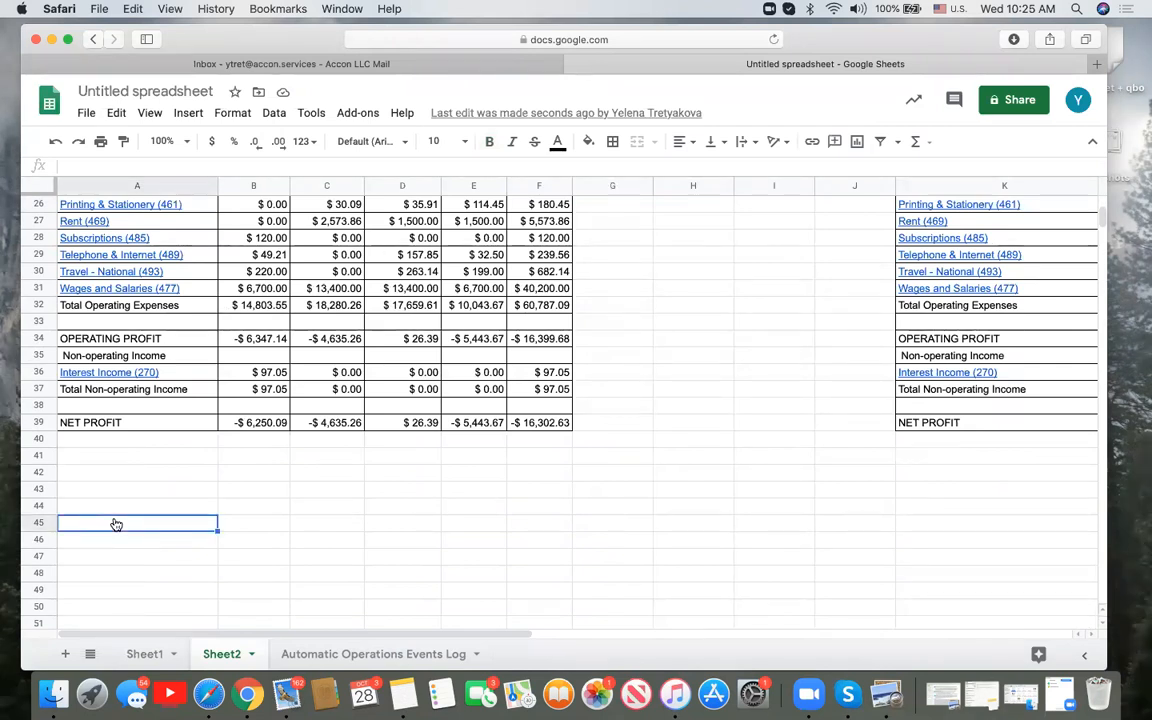
scroll(116, 525, up, 10)
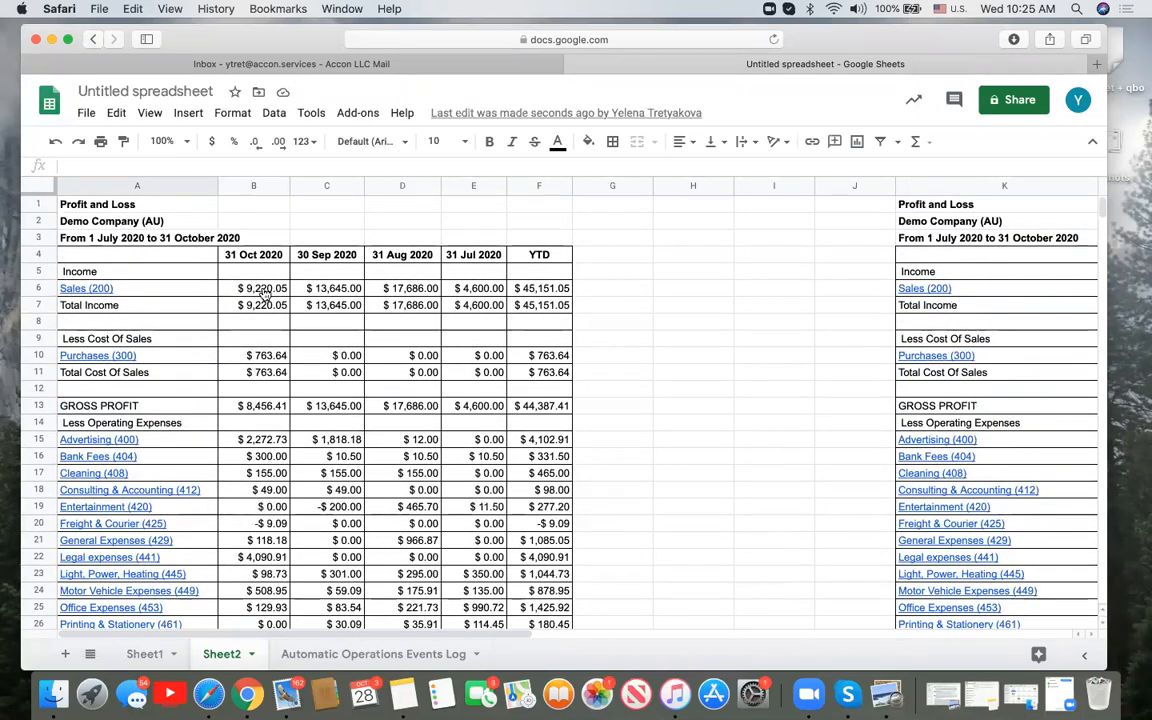
Start a new G-Accon for XERO automation workflow and name it "P&L for Cons"
click(358, 114)
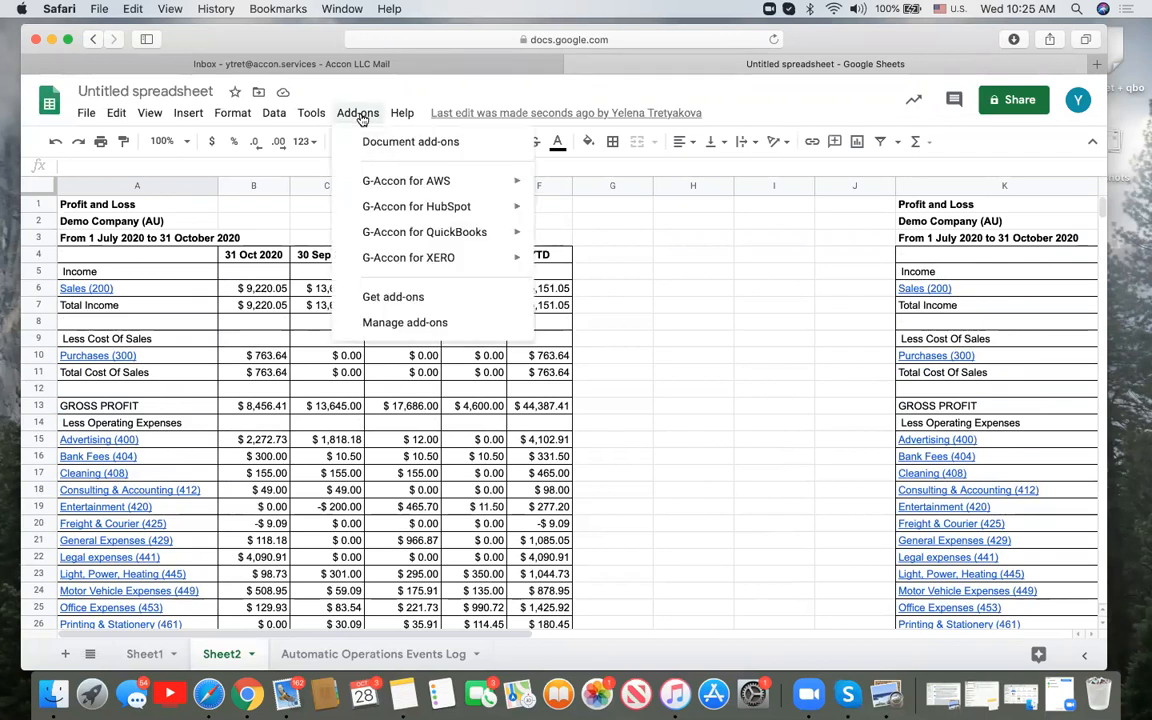
mouse_move(428, 258)
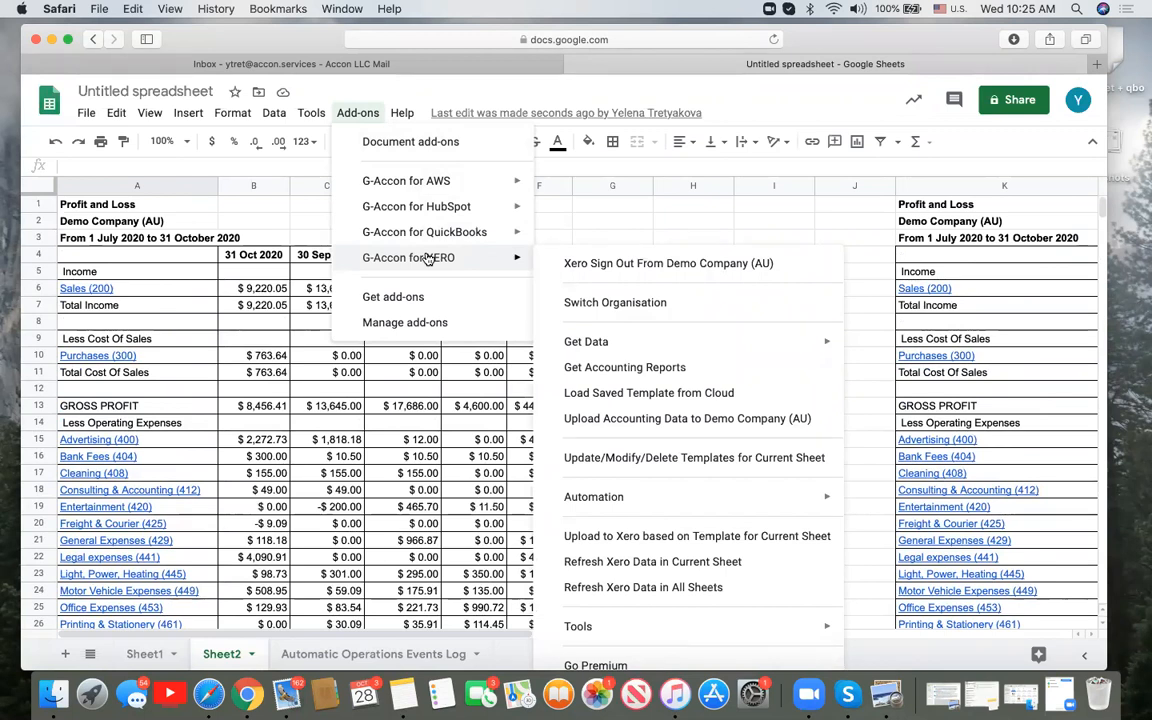
mouse_move(625, 499)
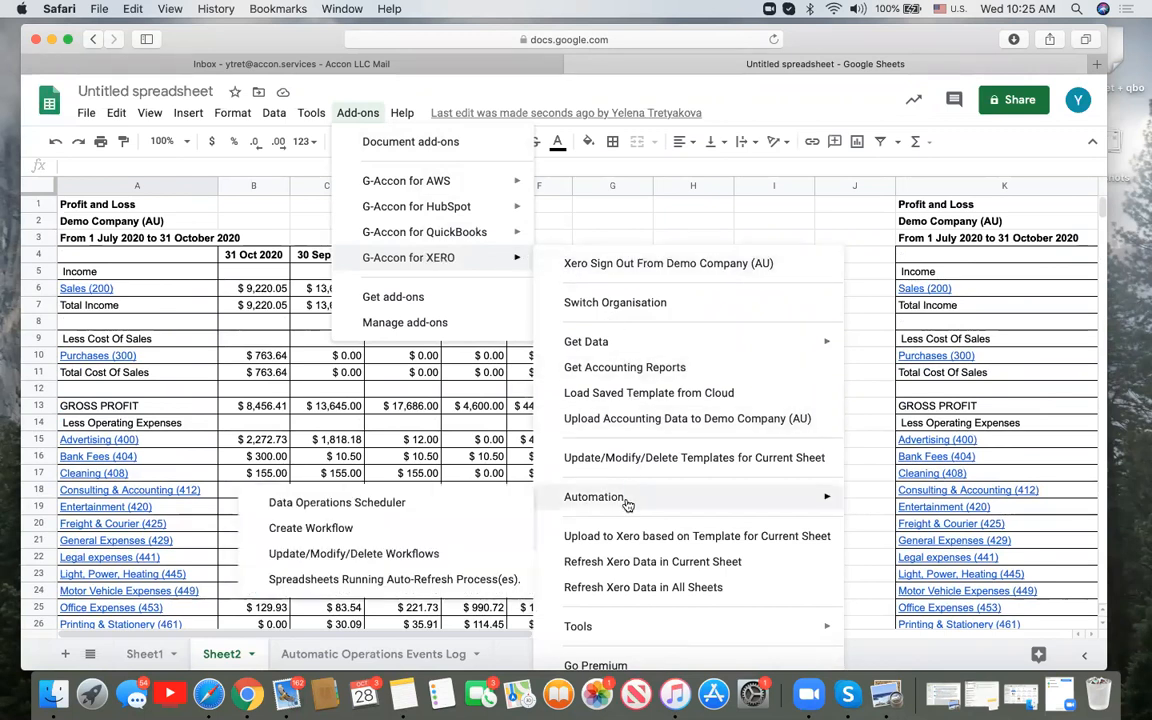
click(391, 534)
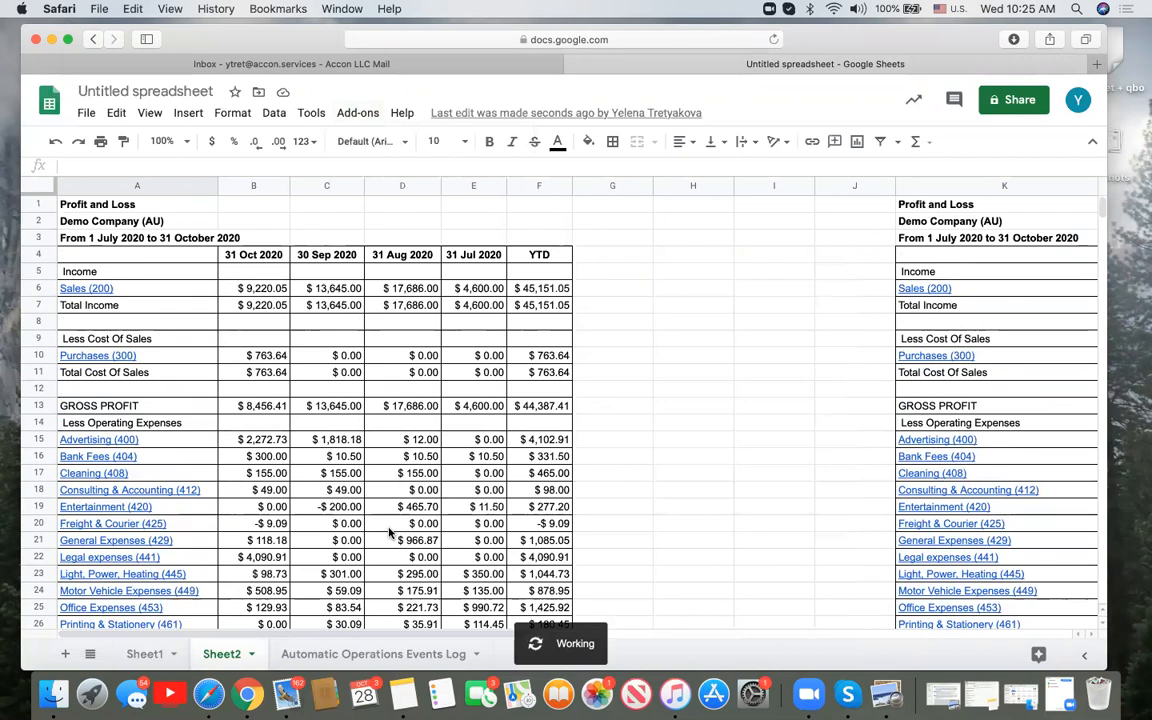
click(412, 268)
text(P)
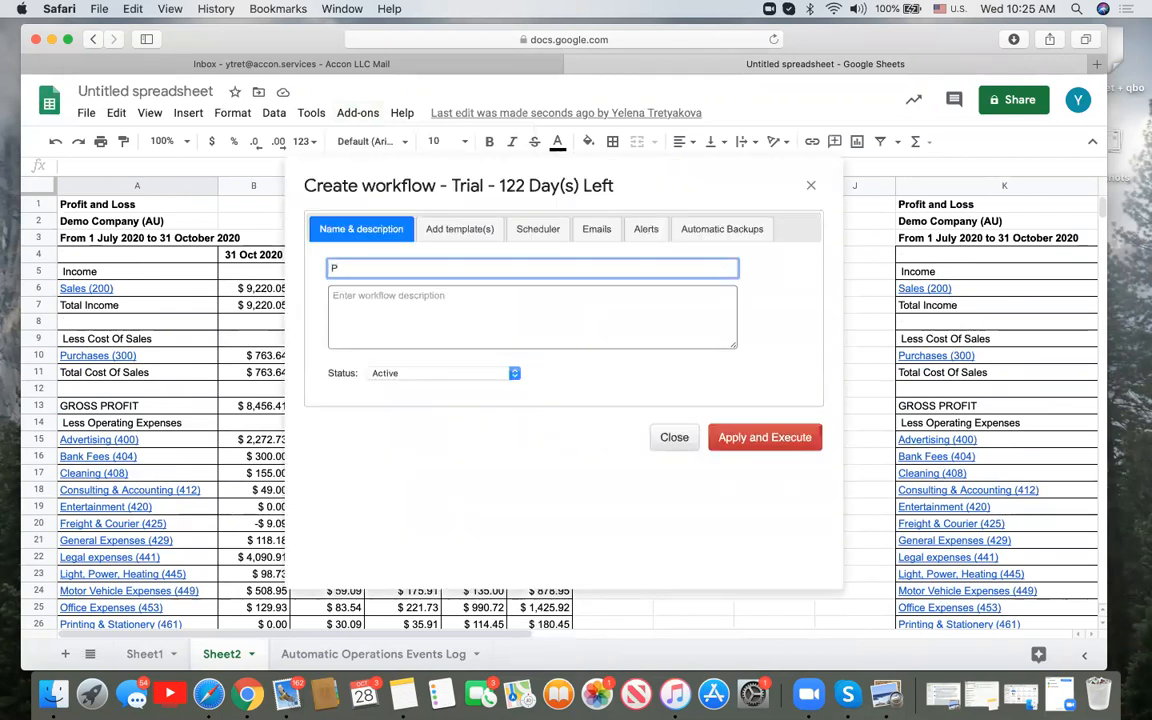
text(&L)
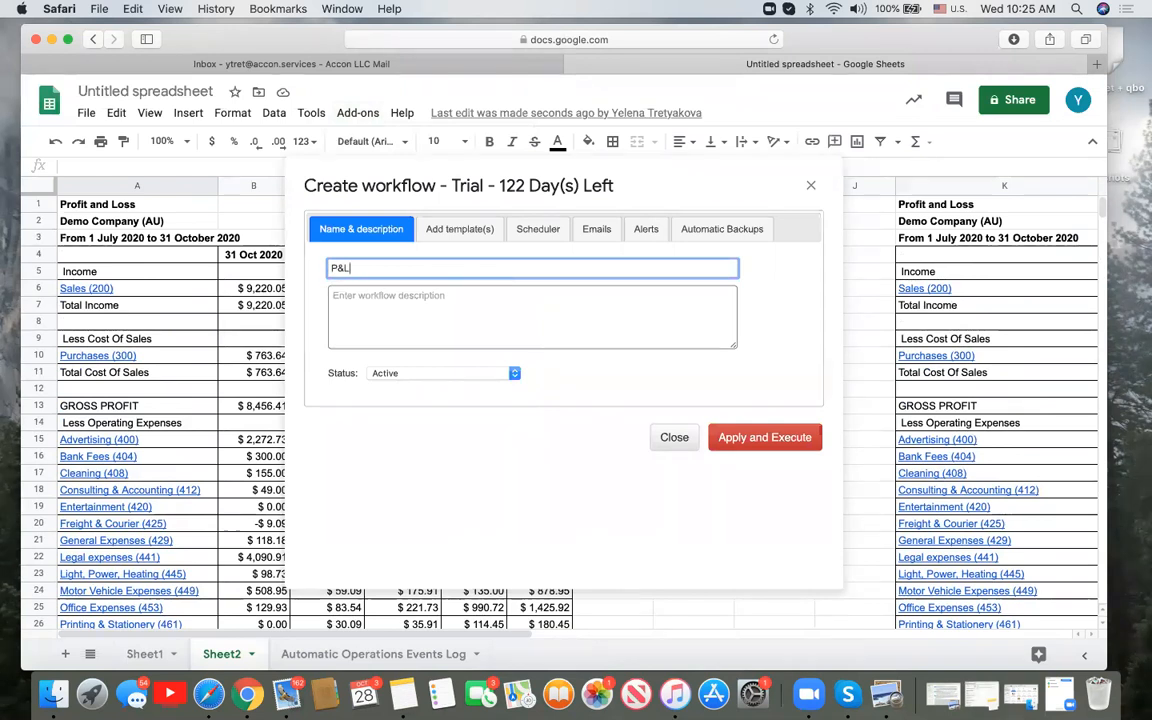
text( for Cons)
Copy the workflow name "P&L for Cons" into the workflow description
drag(404, 265, 288, 268)
key(super+c)
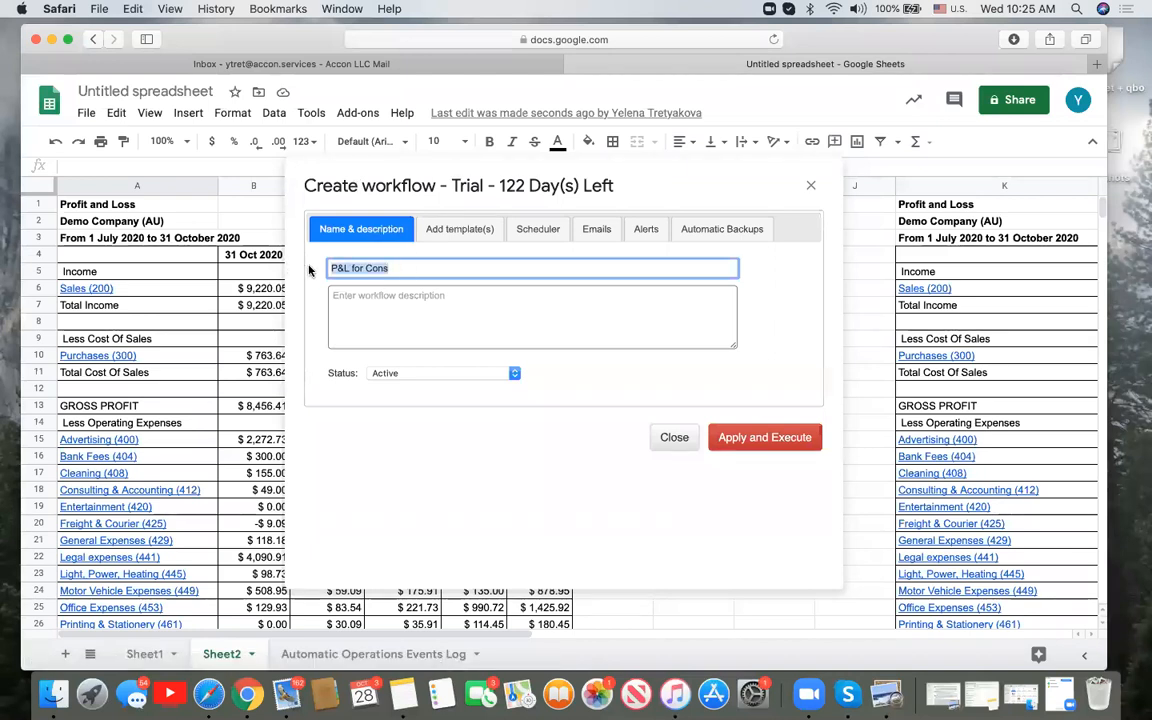
click(388, 300)
key(super+v)
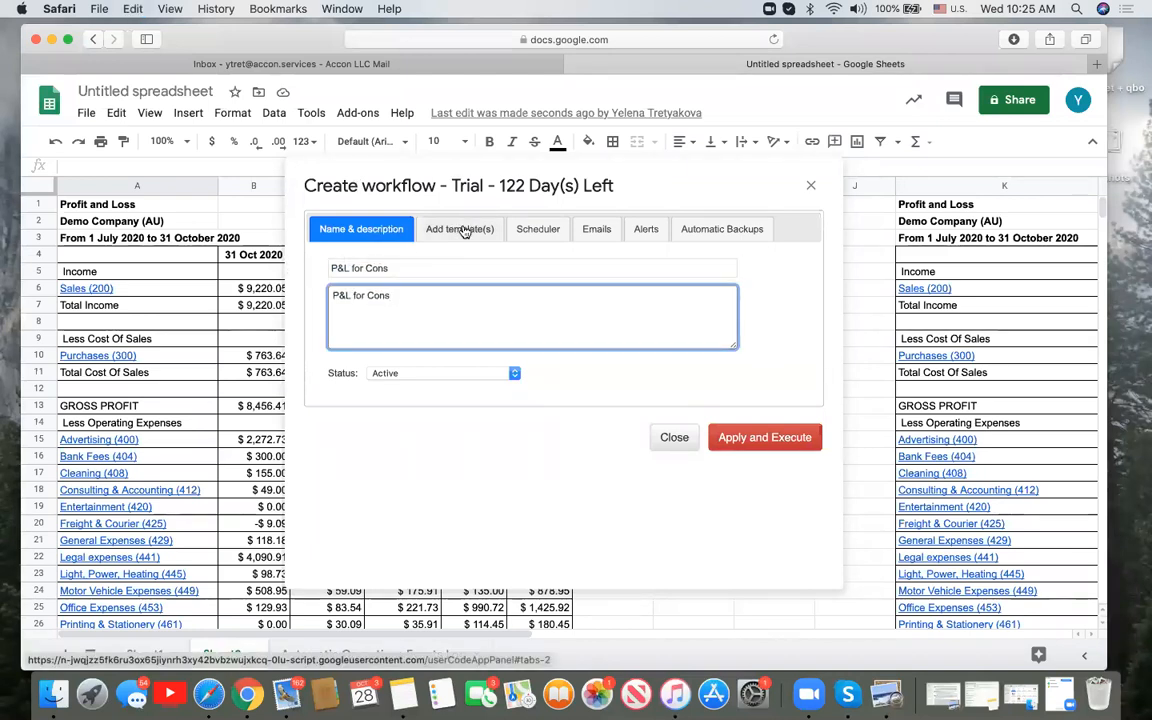
Add the Sheet2 report templates "Profit And Loss" and "My 2nd Xero entity" to the workflow, in that order
click(462, 229)
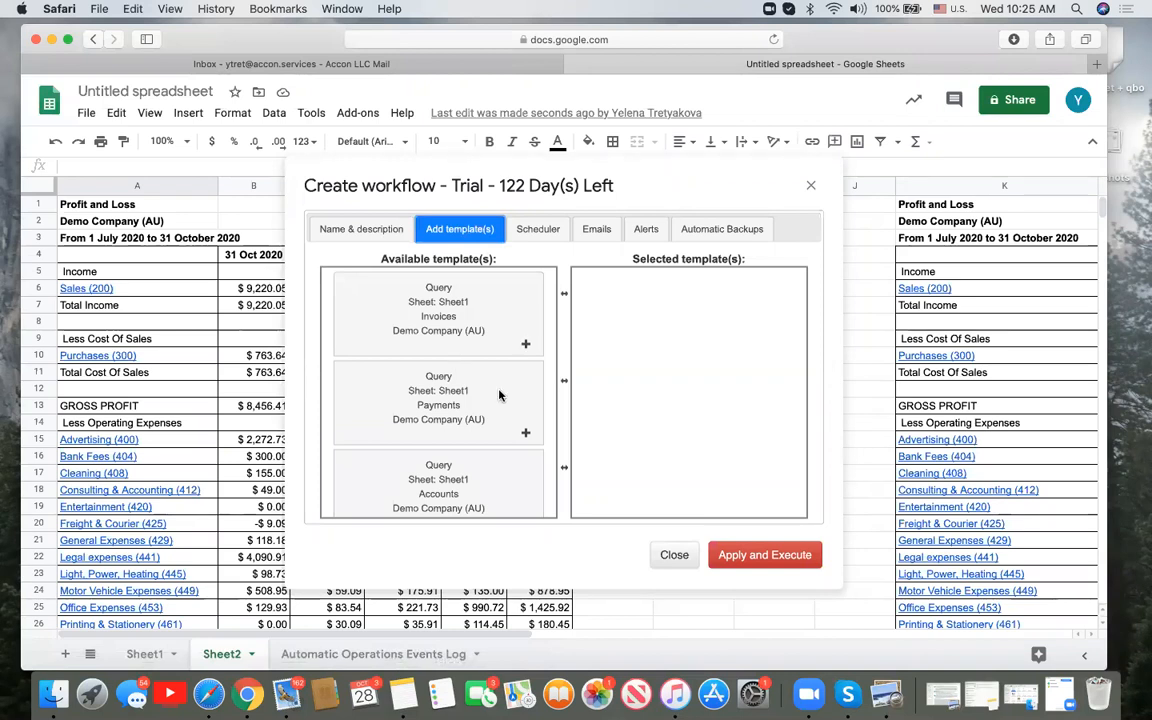
scroll(499, 370, down, 5)
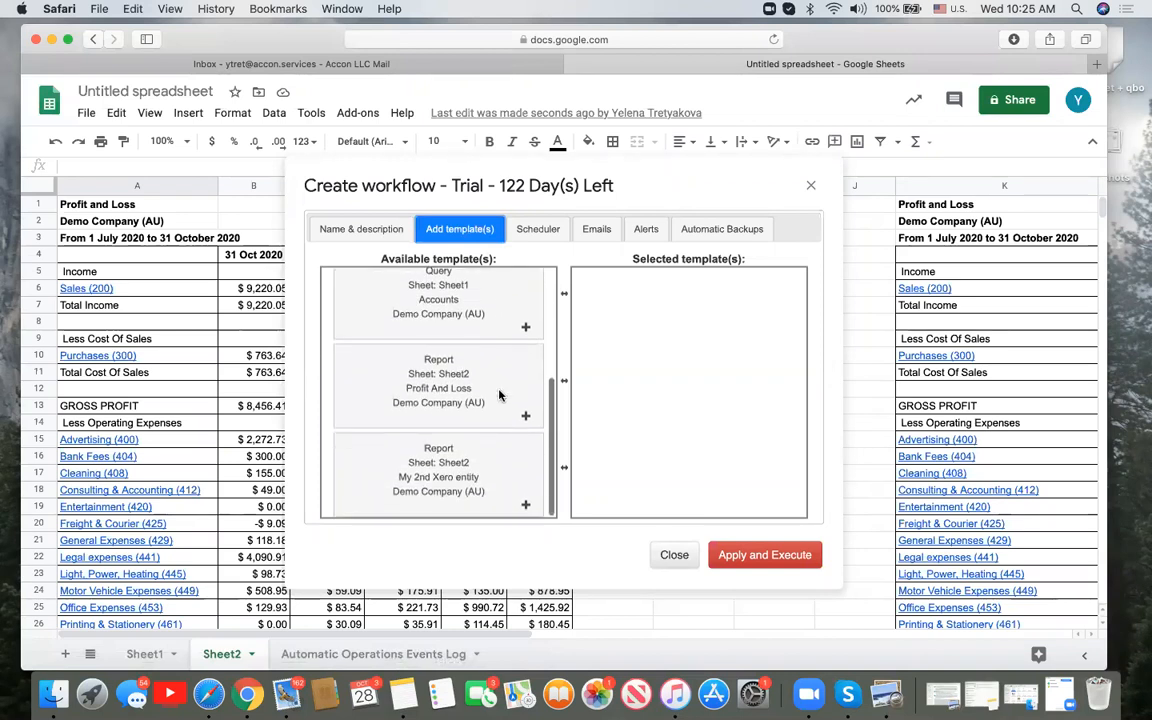
drag(459, 387, 690, 318)
scroll(391, 432, down, 3)
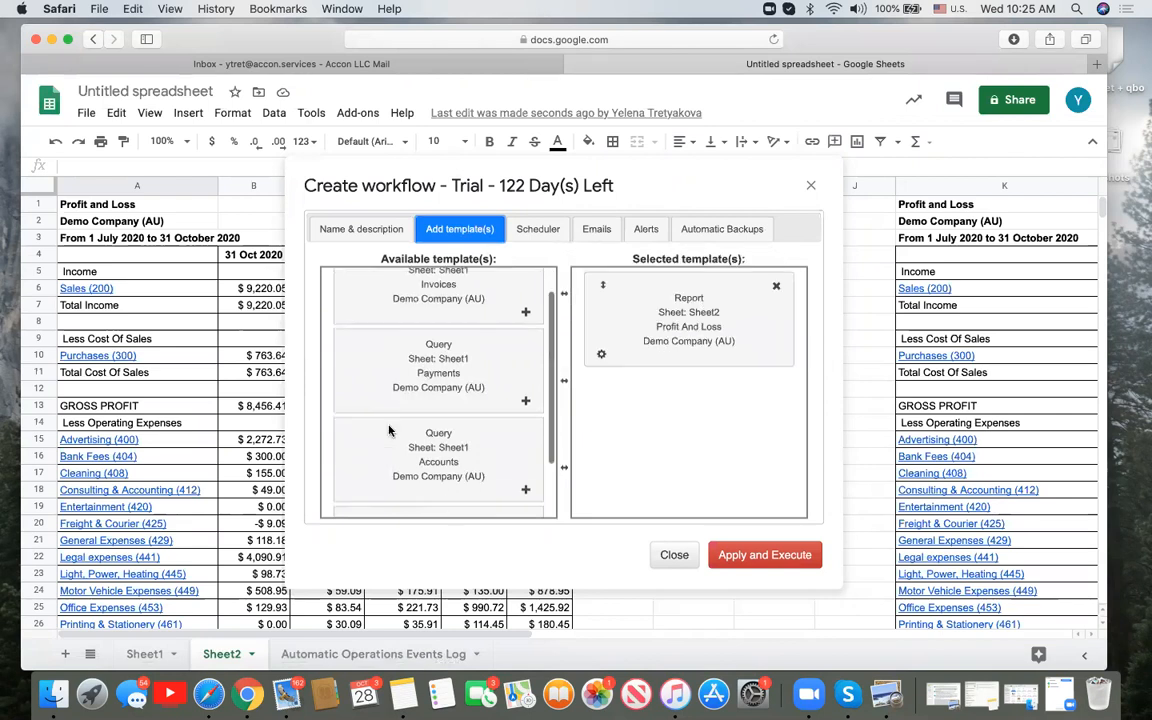
drag(412, 480, 672, 426)
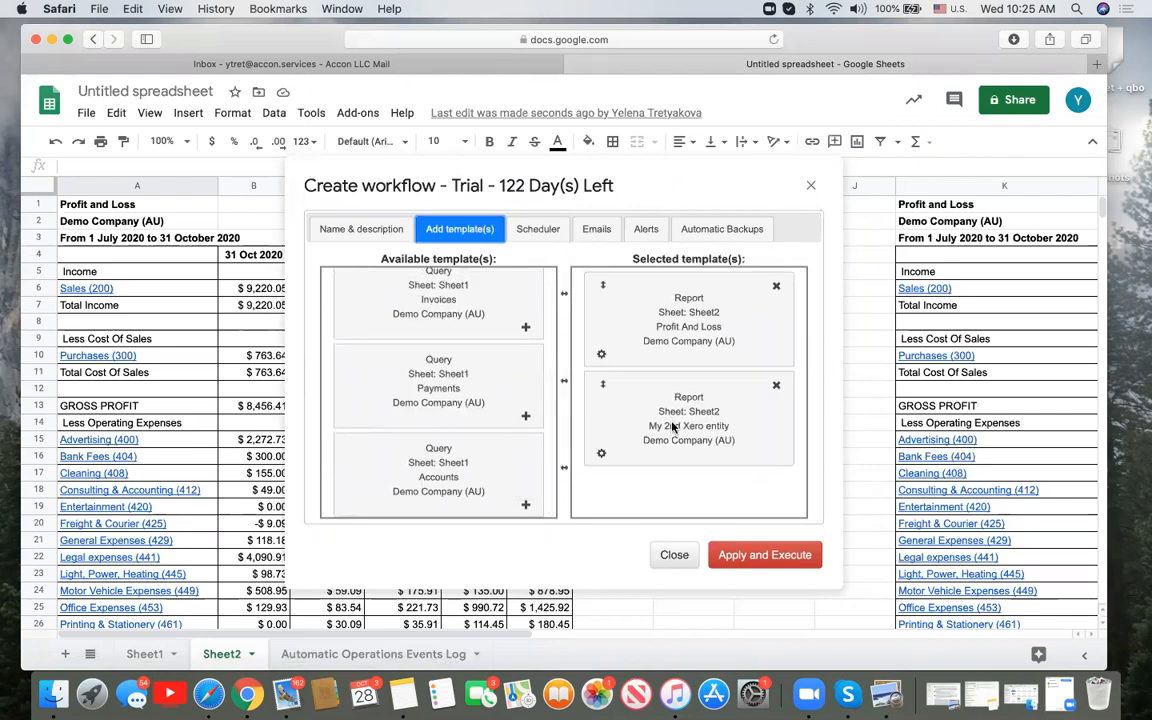
Enable email notification in case of error for both selected workflow templates and apply the settings
click(601, 356)
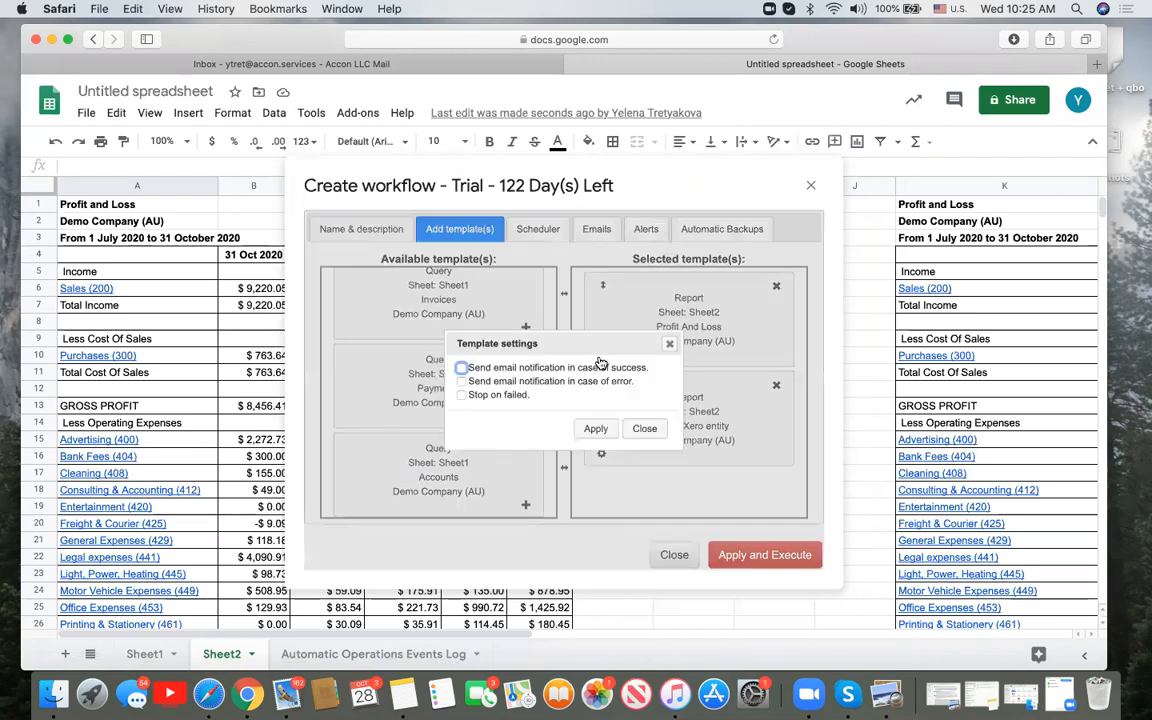
click(461, 381)
click(595, 428)
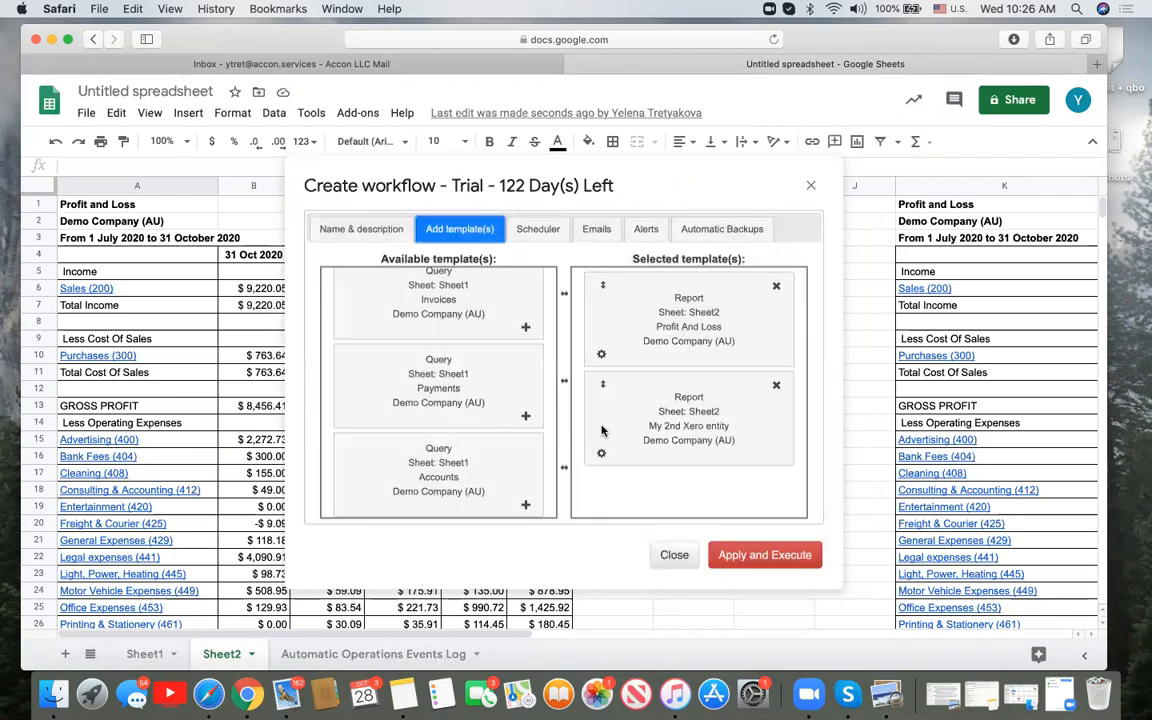
click(601, 453)
click(461, 381)
click(595, 430)
Schedule the workflow to run daily around 3 a.m., and apply and execute it
click(546, 228)
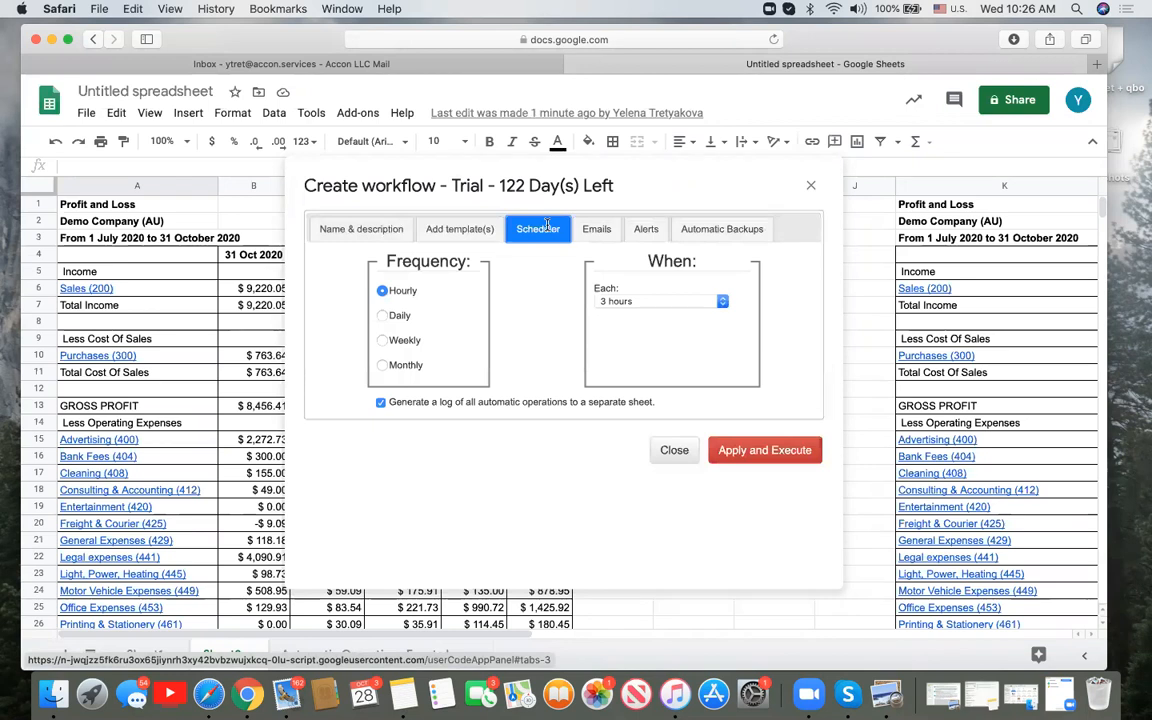
click(384, 316)
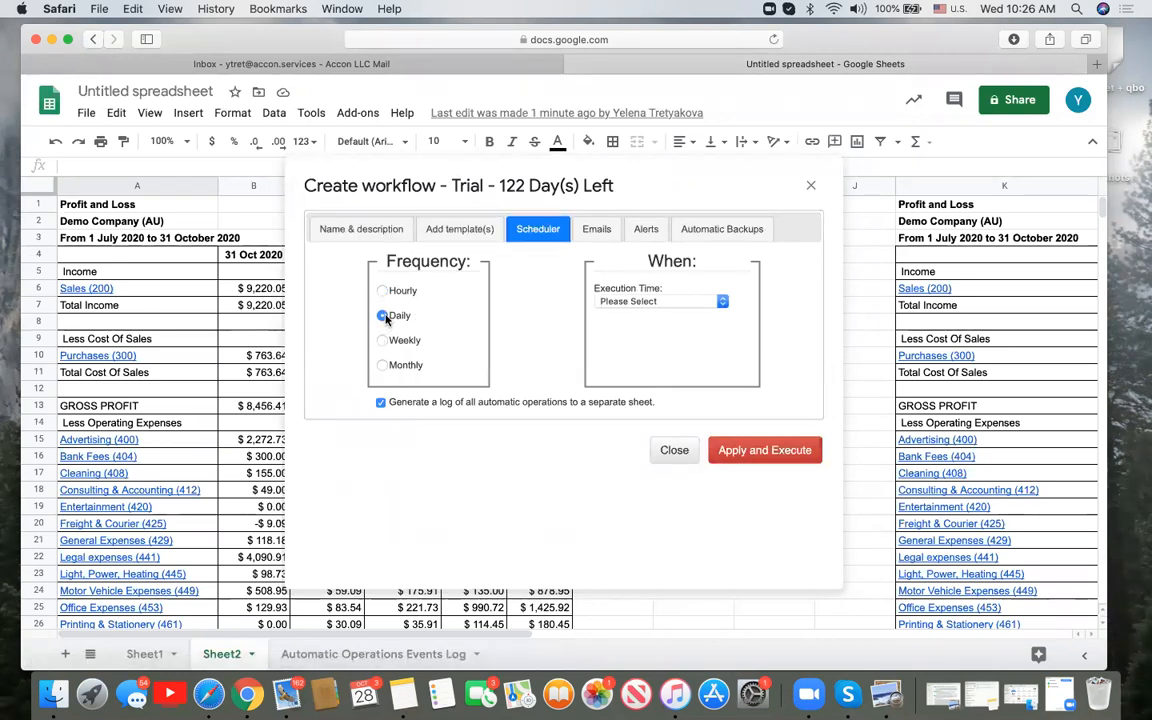
click(722, 302)
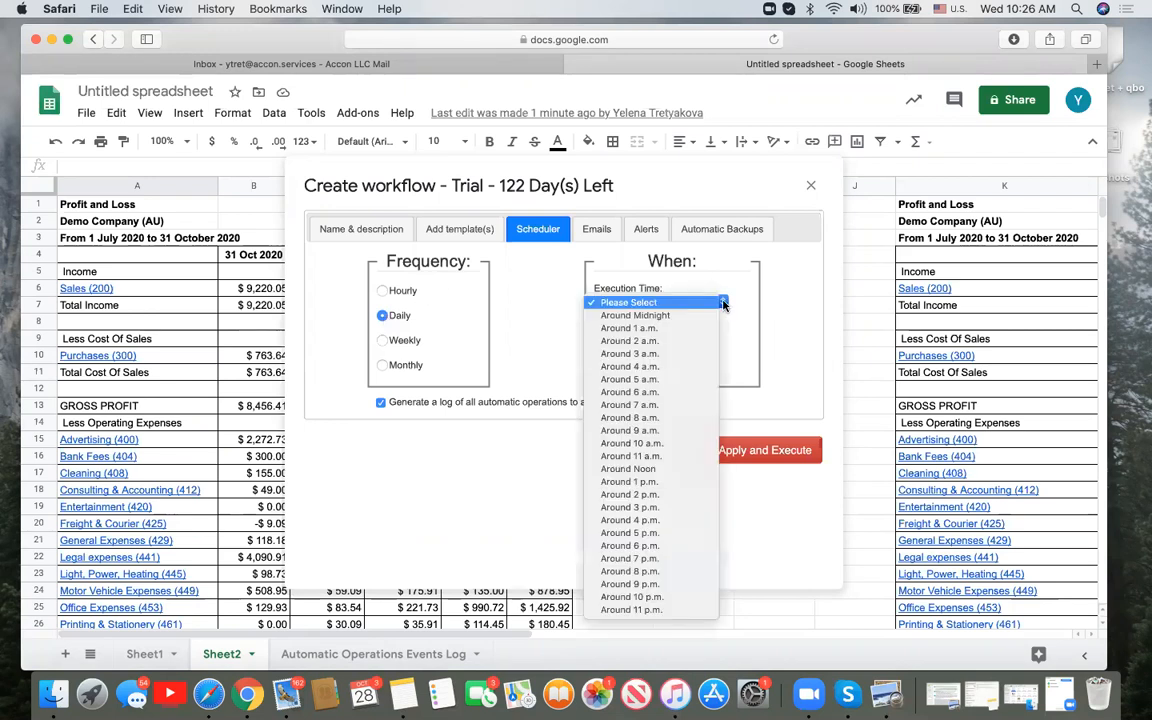
click(675, 358)
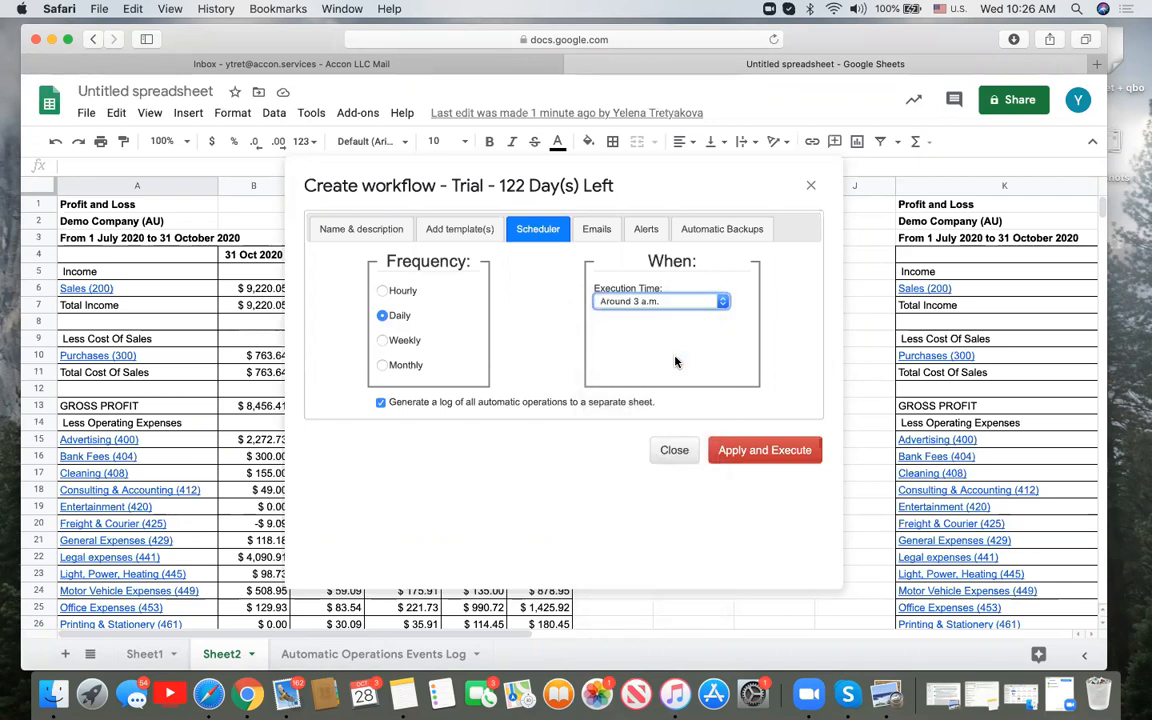
click(728, 455)
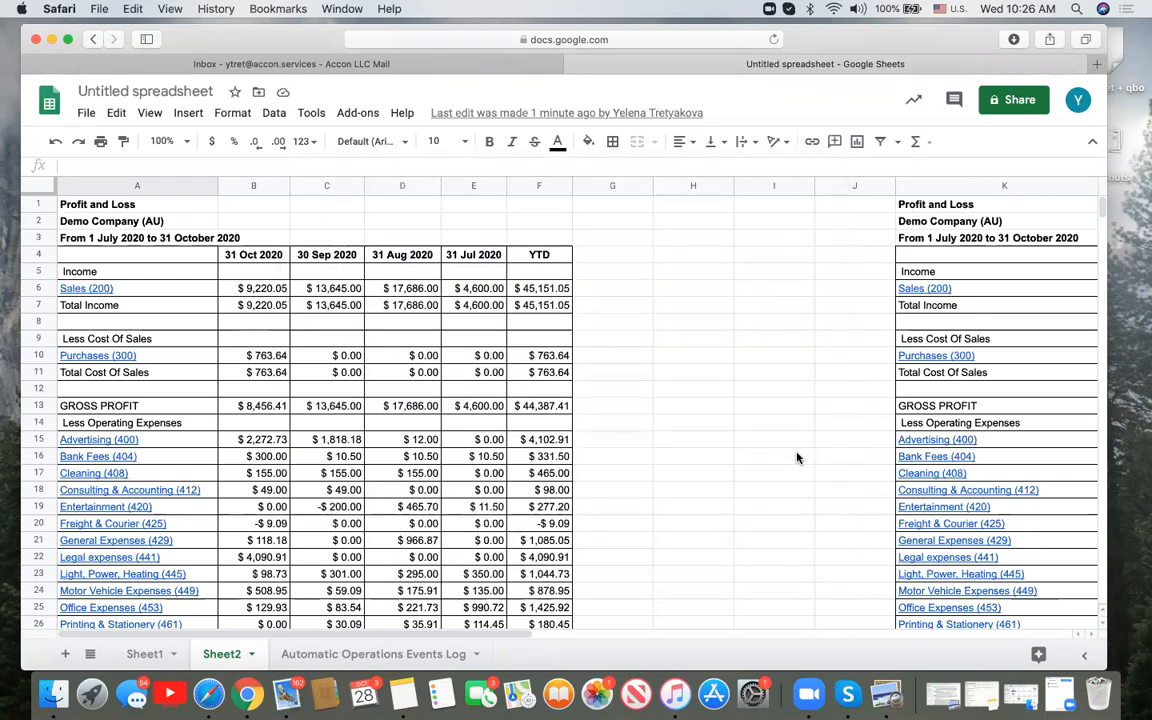
Open the "P&L for Cons" workflow for updating, execute it immediately, and close the workflow list
click(362, 116)
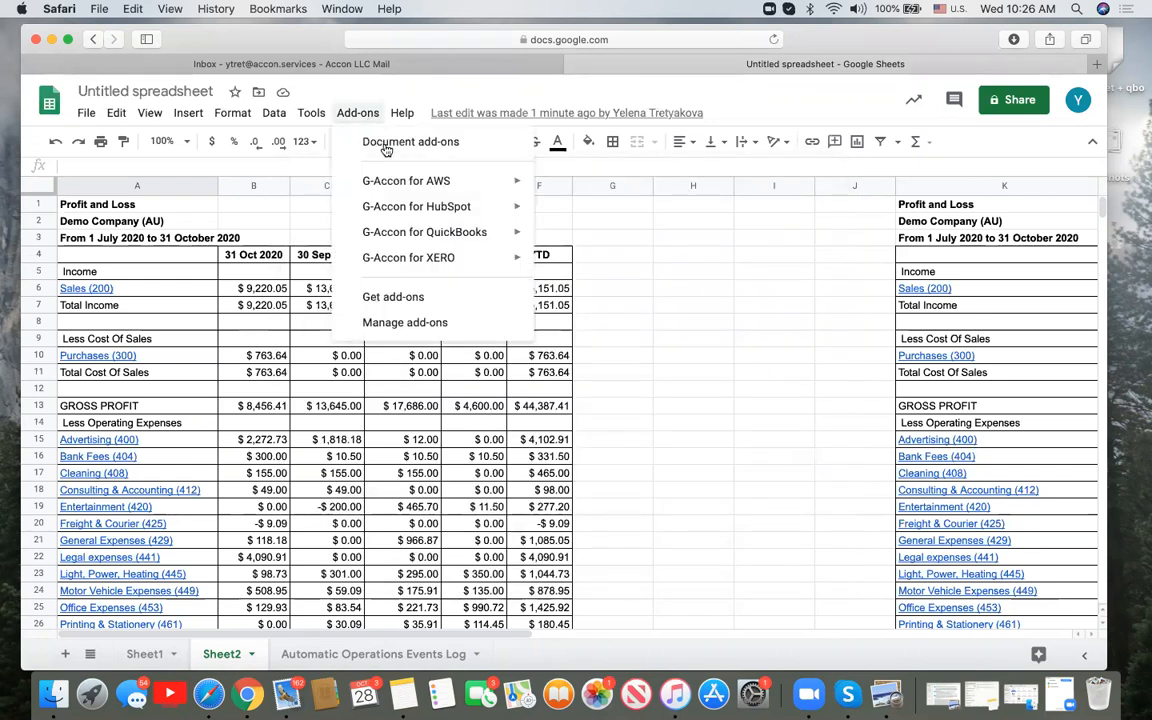
mouse_move(470, 261)
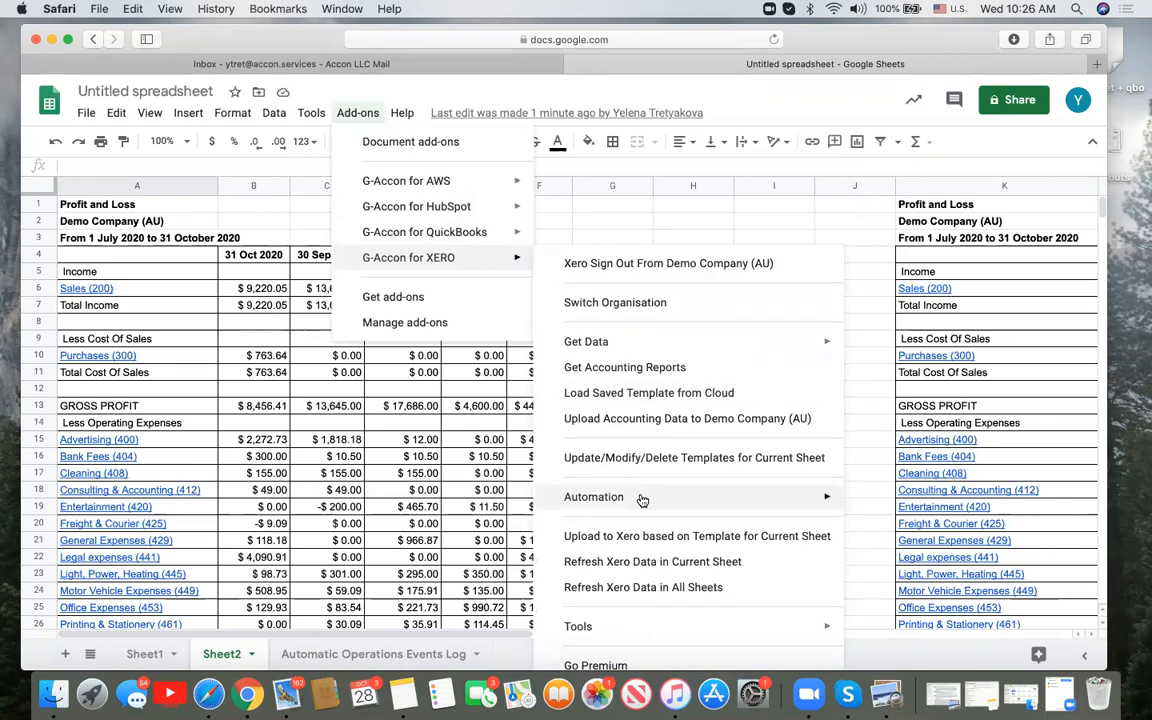
mouse_move(700, 497)
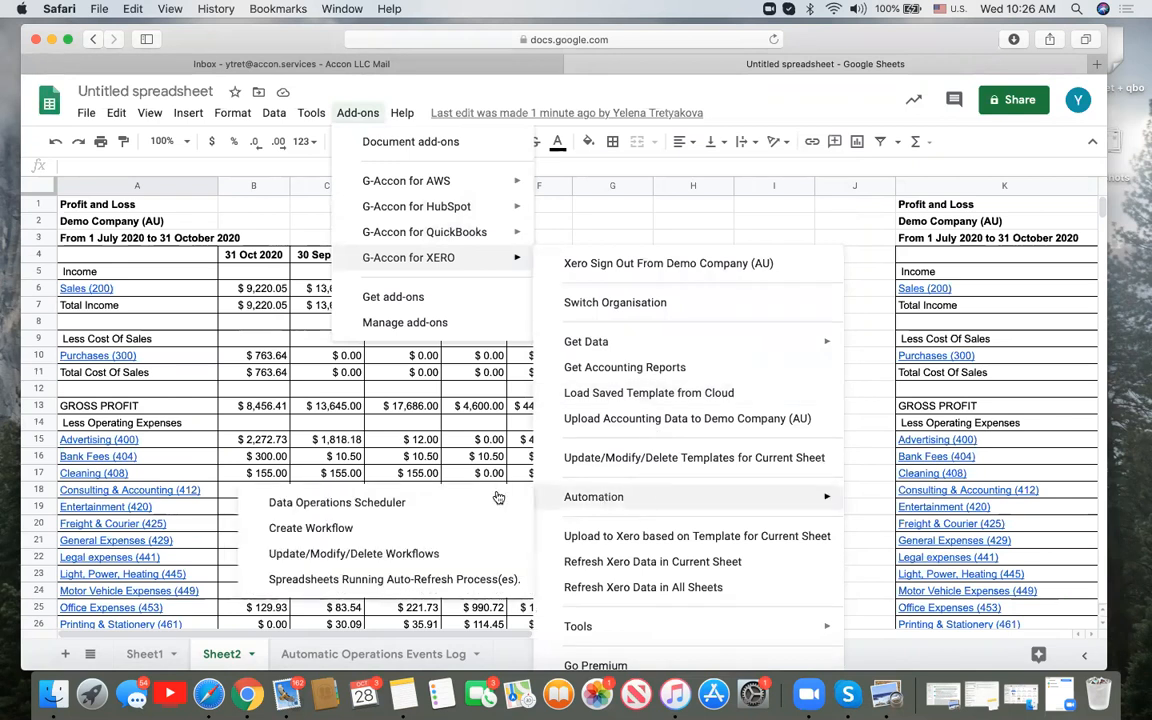
click(394, 557)
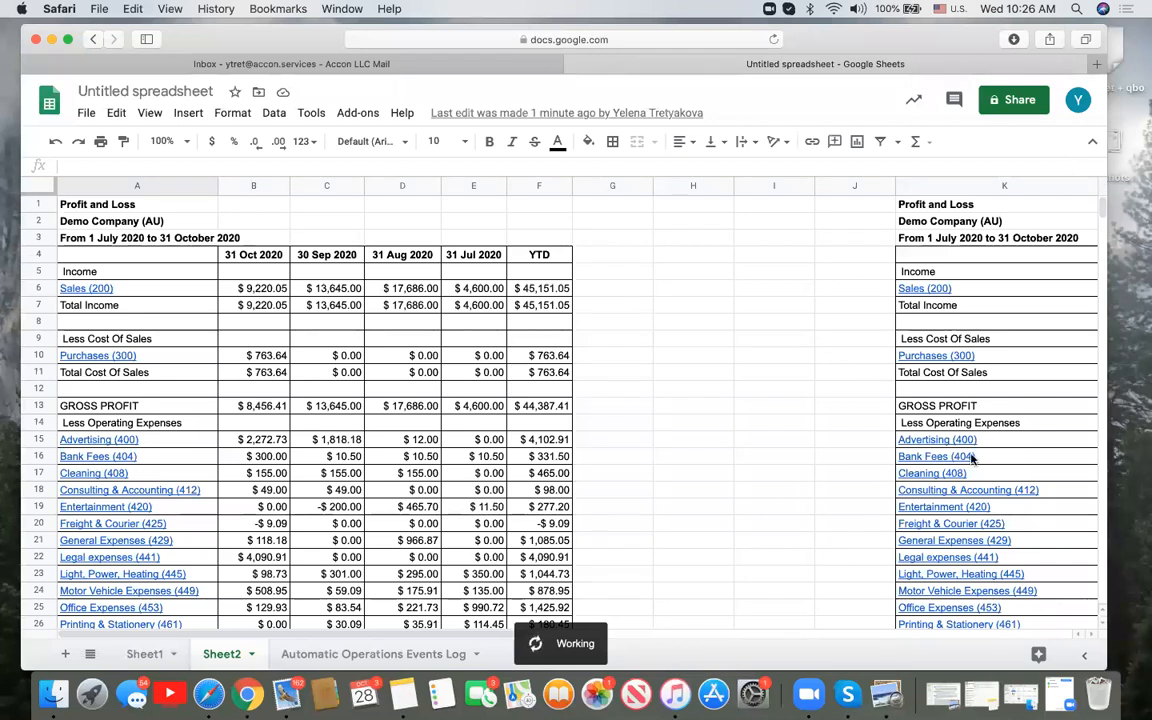
mouse_move(971, 458)
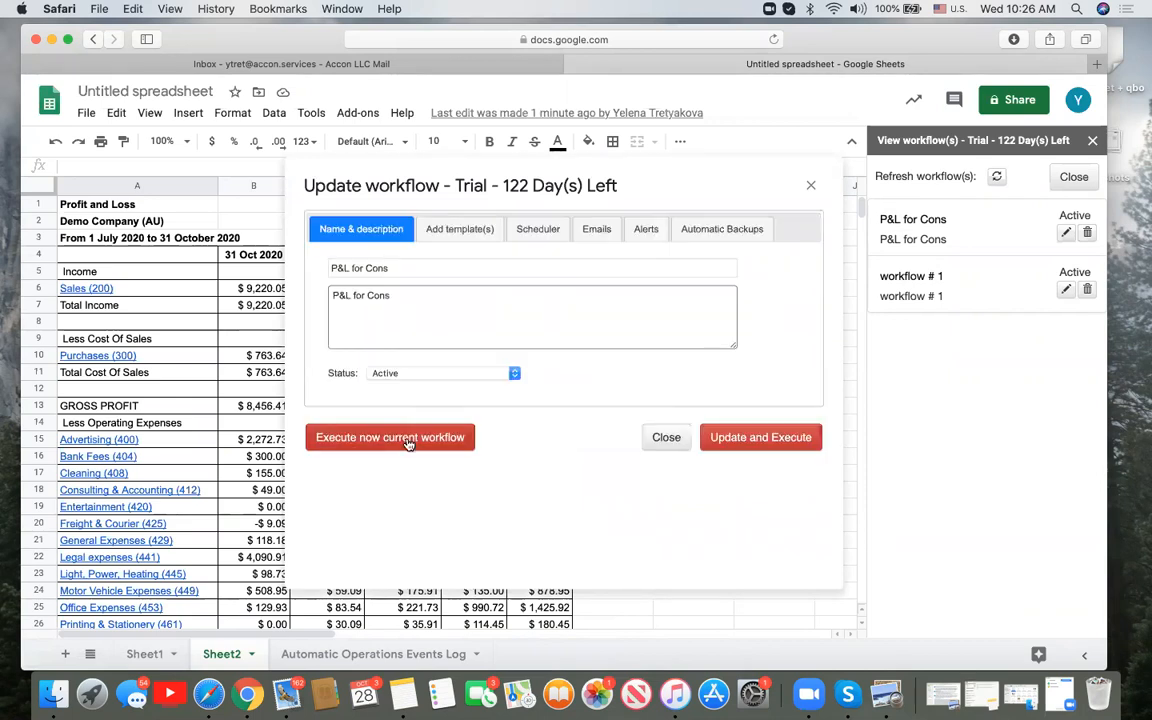
click(408, 440)
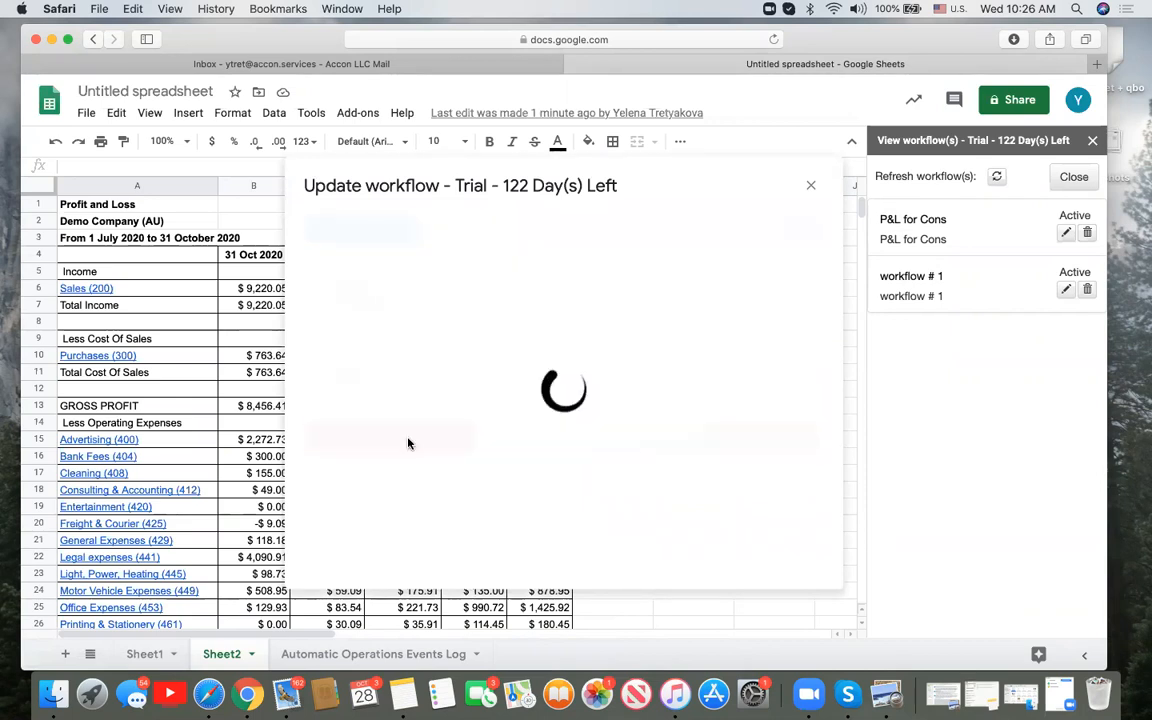
click(1093, 142)
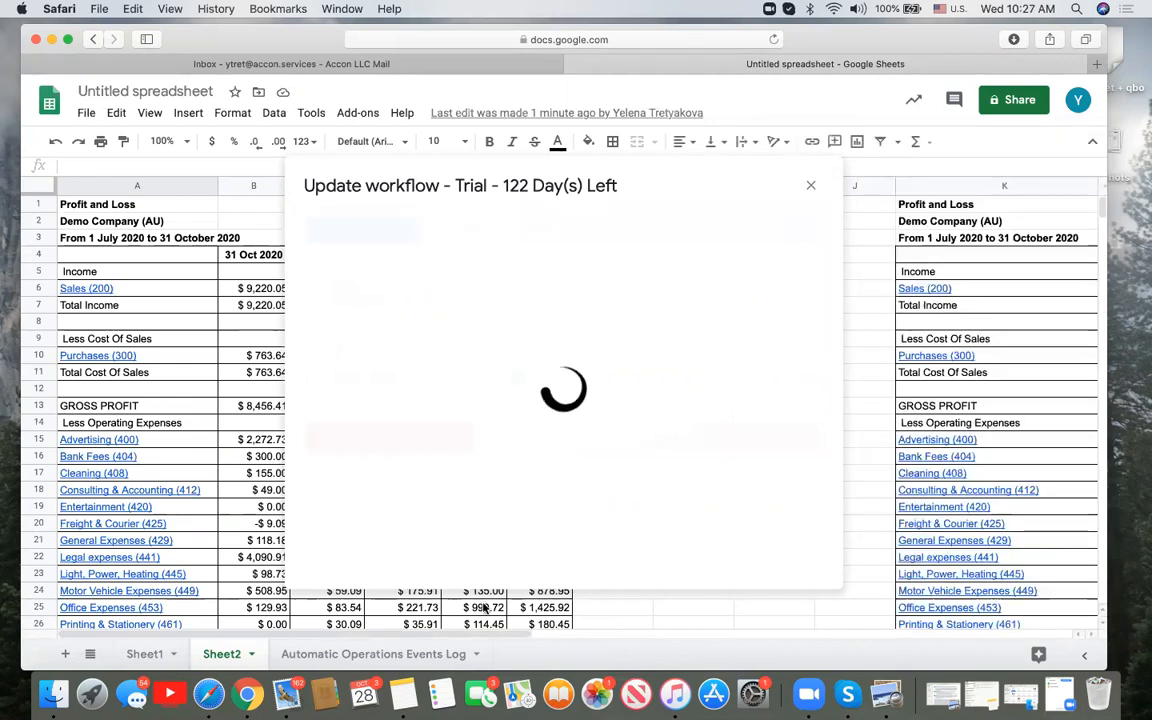
Check the Automatic Operations Events Log entries for the "Profit And Loss" and "My 2nd Xero entity" pulls
click(408, 656)
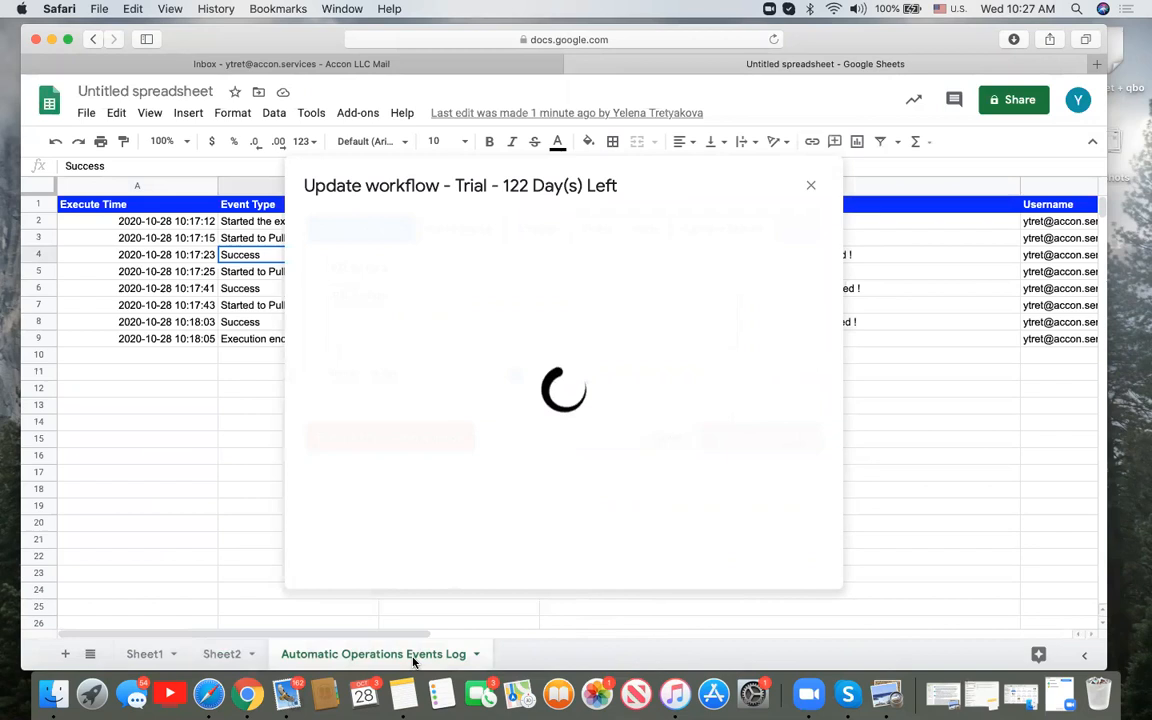
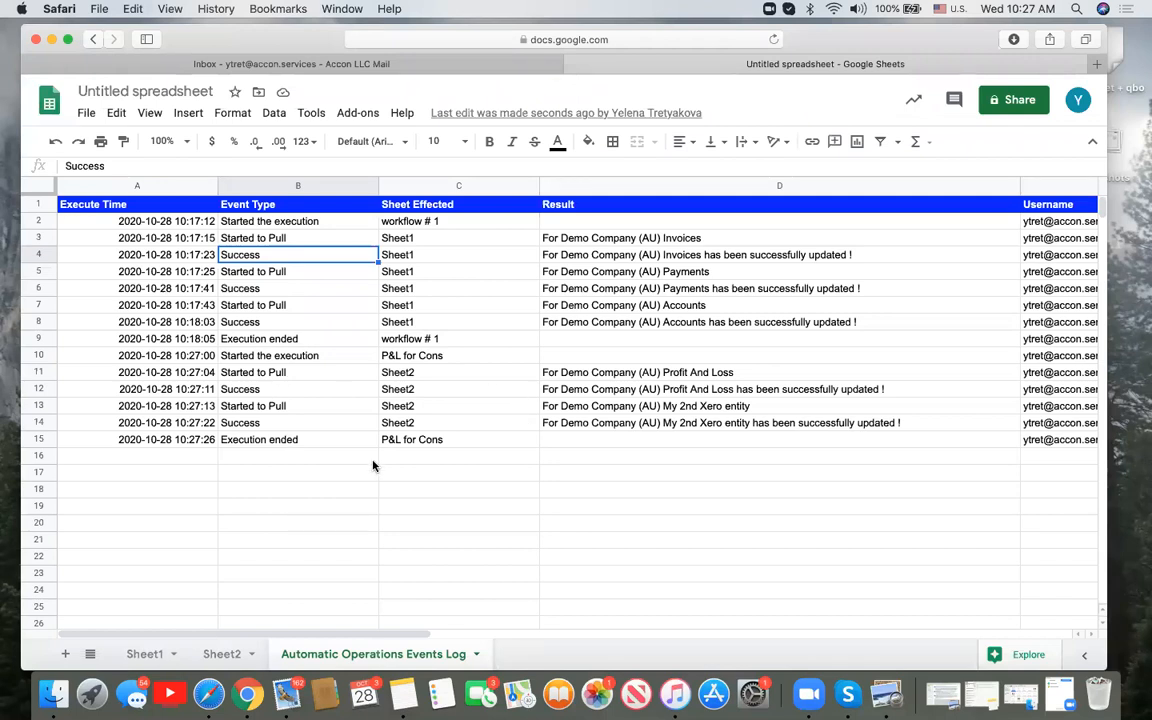
click(690, 374)
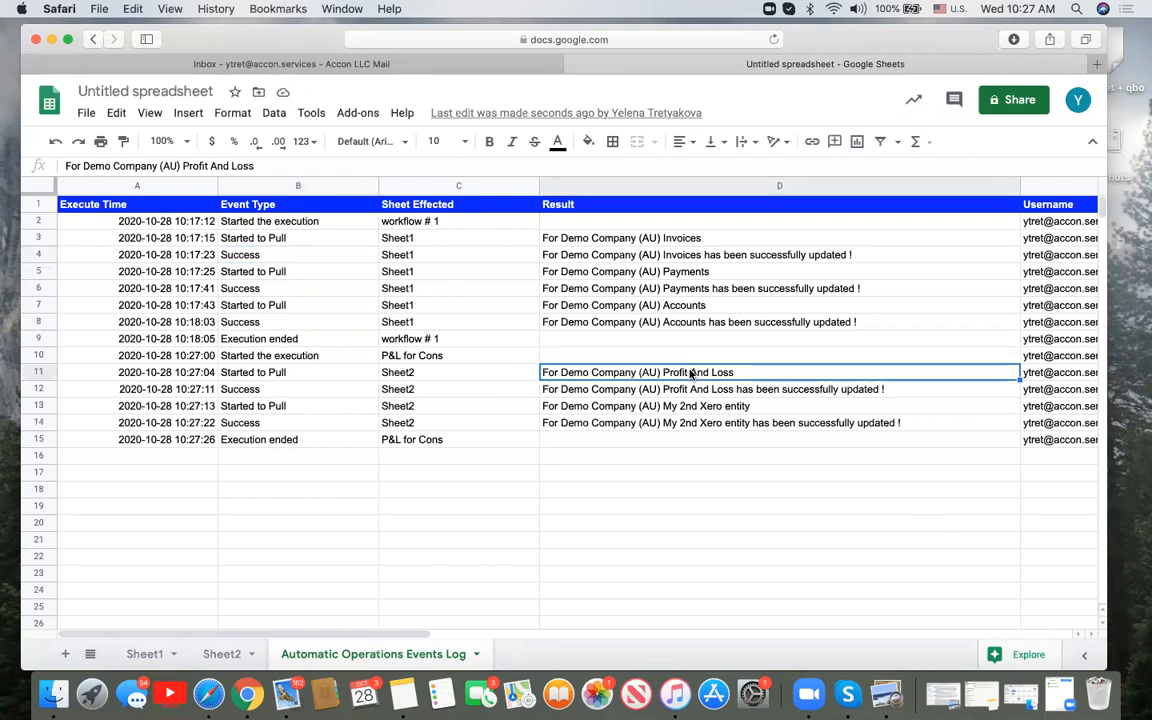
click(679, 410)
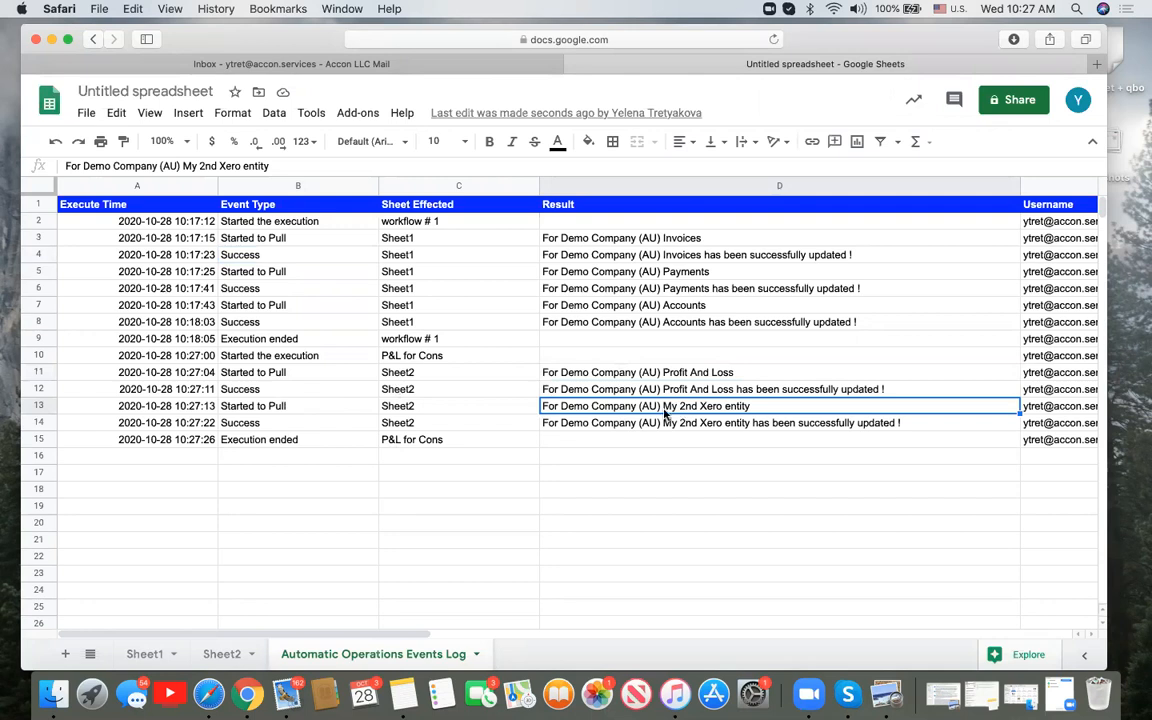
Add a new sheet after Sheet2 and start a Xero accounting report template for Account Transactions
click(225, 655)
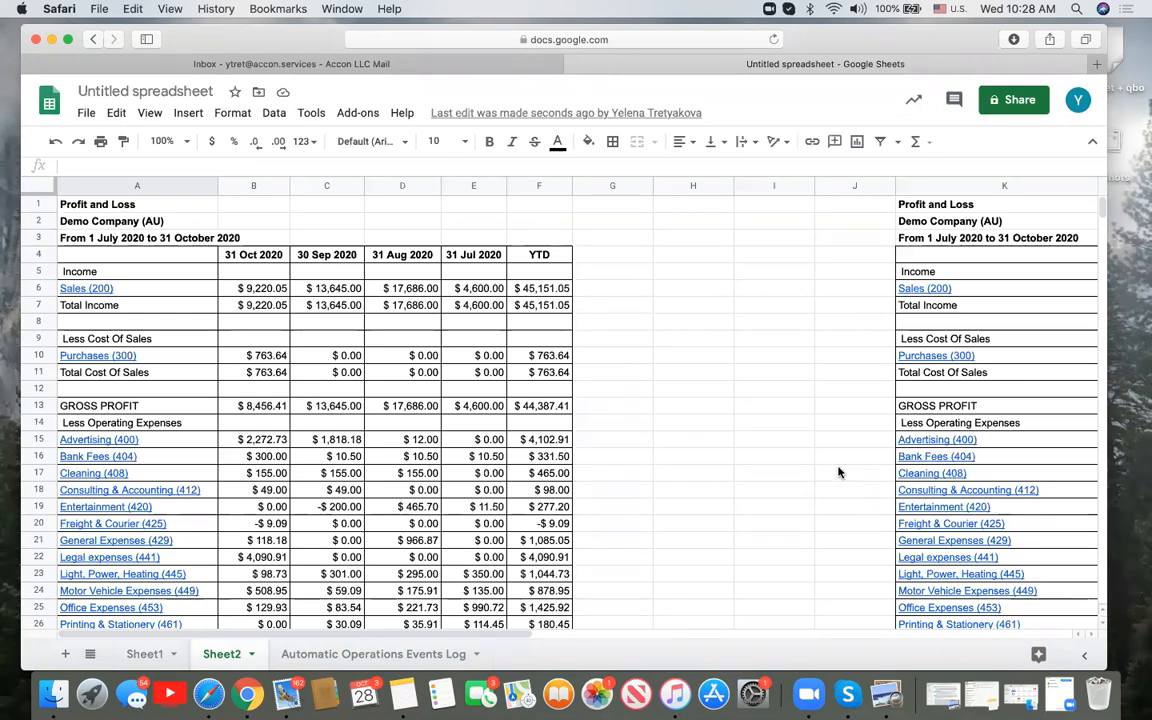
click(65, 654)
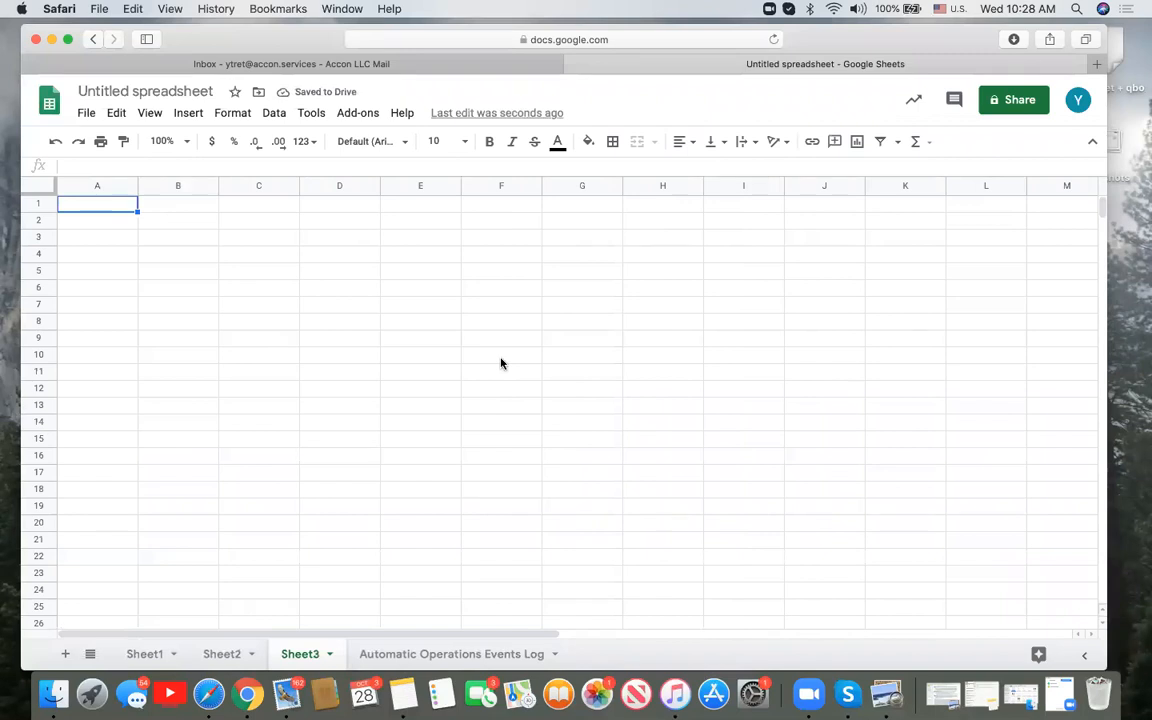
click(371, 116)
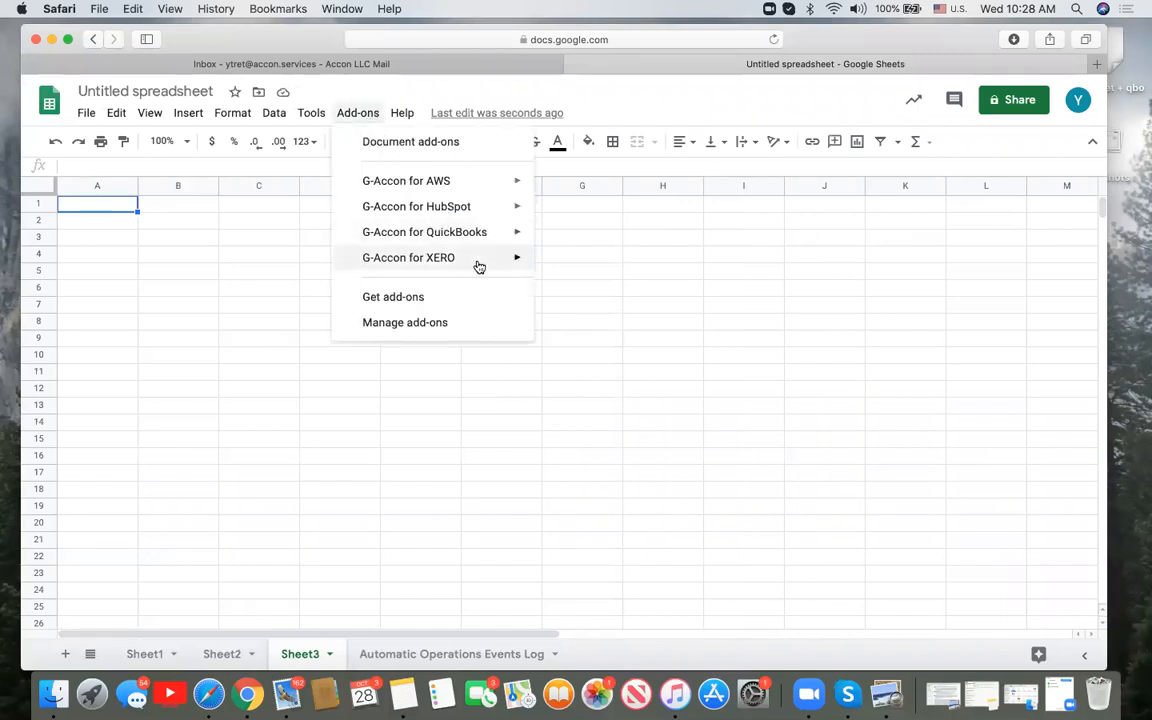
mouse_move(476, 264)
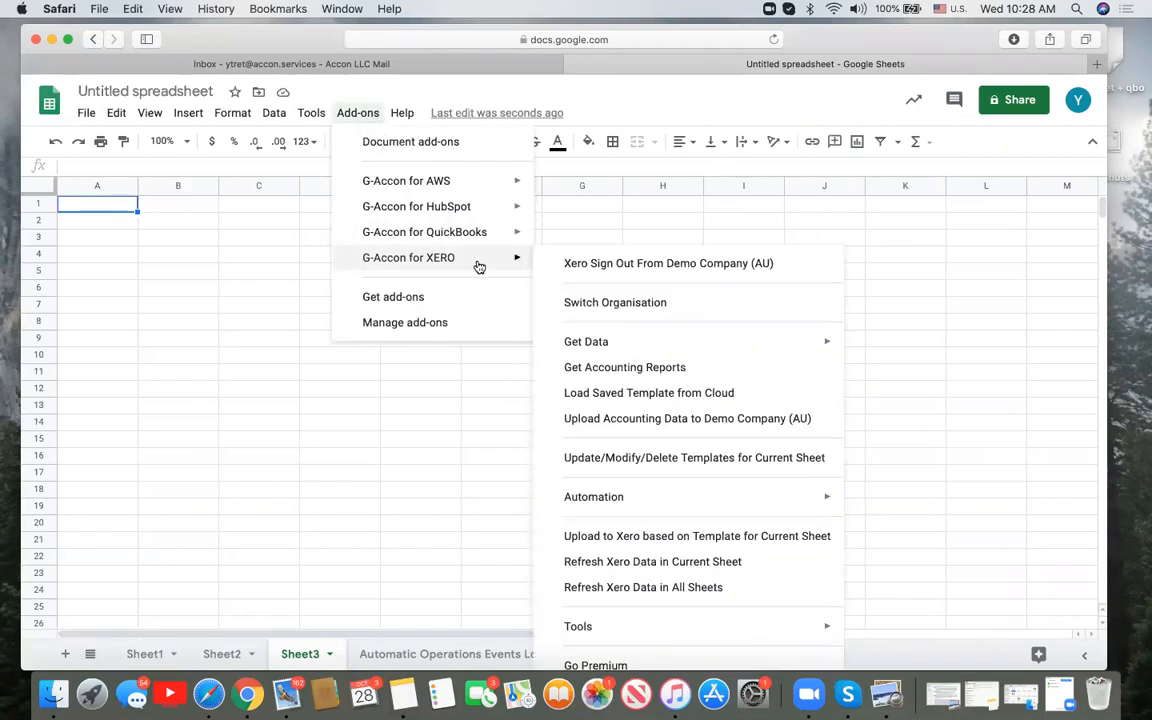
click(624, 367)
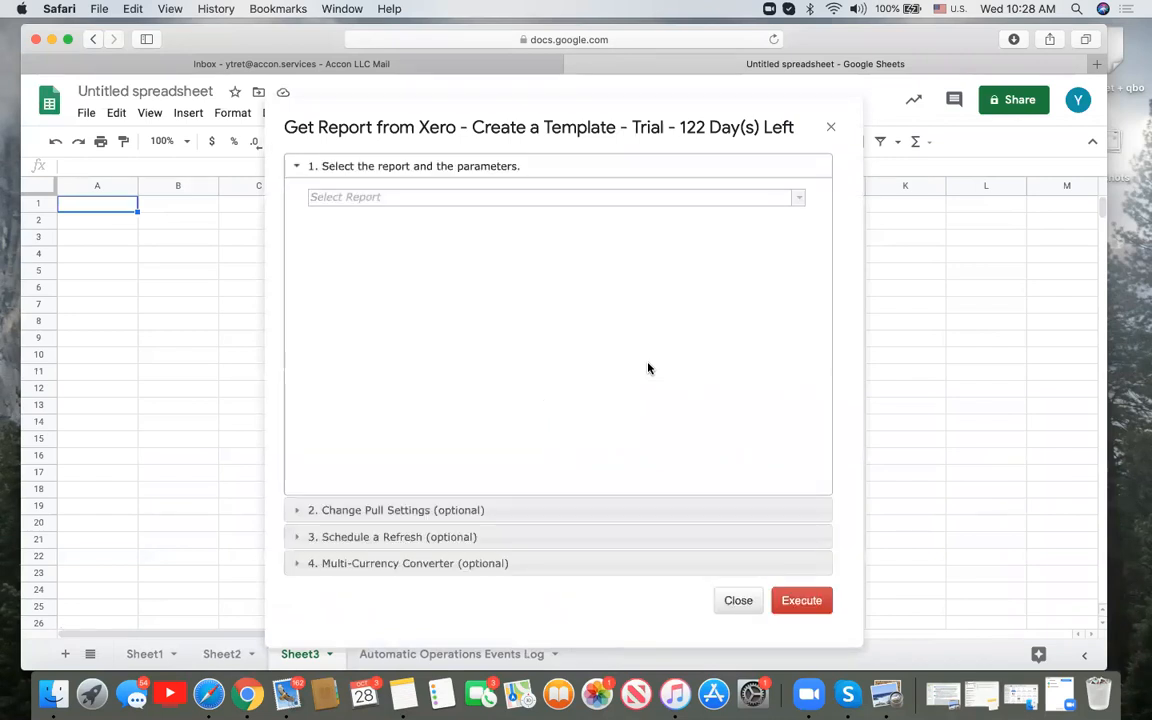
click(799, 199)
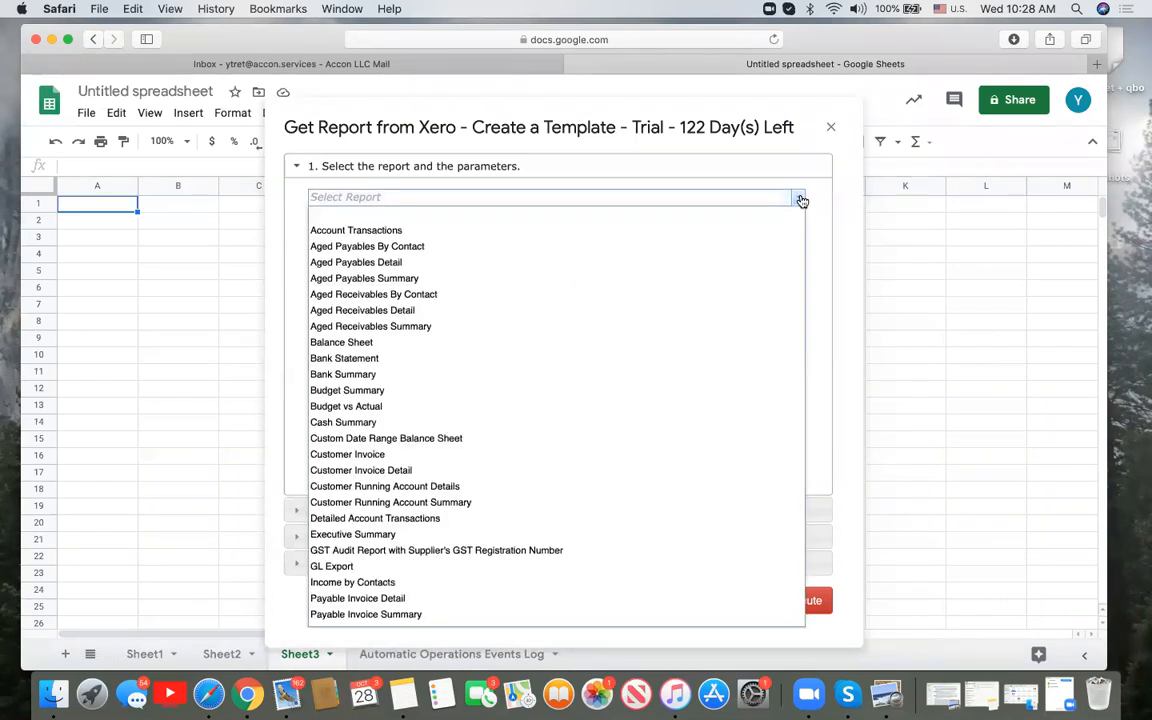
click(535, 235)
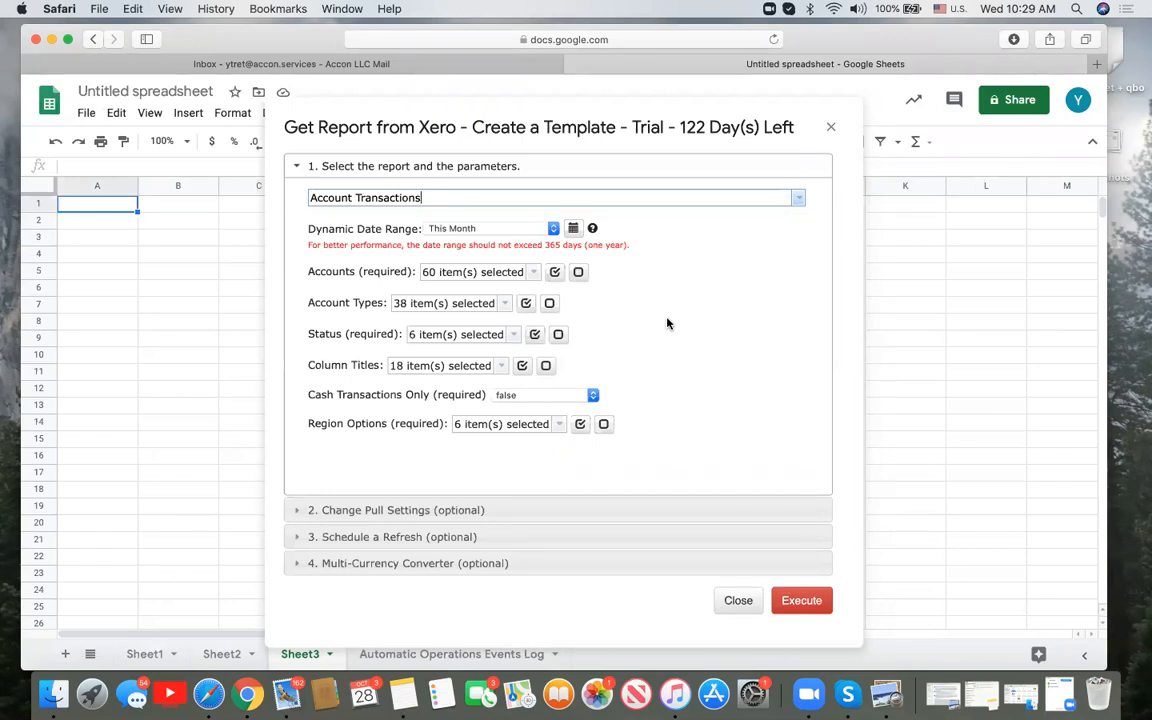
Clear all account types for the Account Transactions report and select only Current Liabilities
click(505, 303)
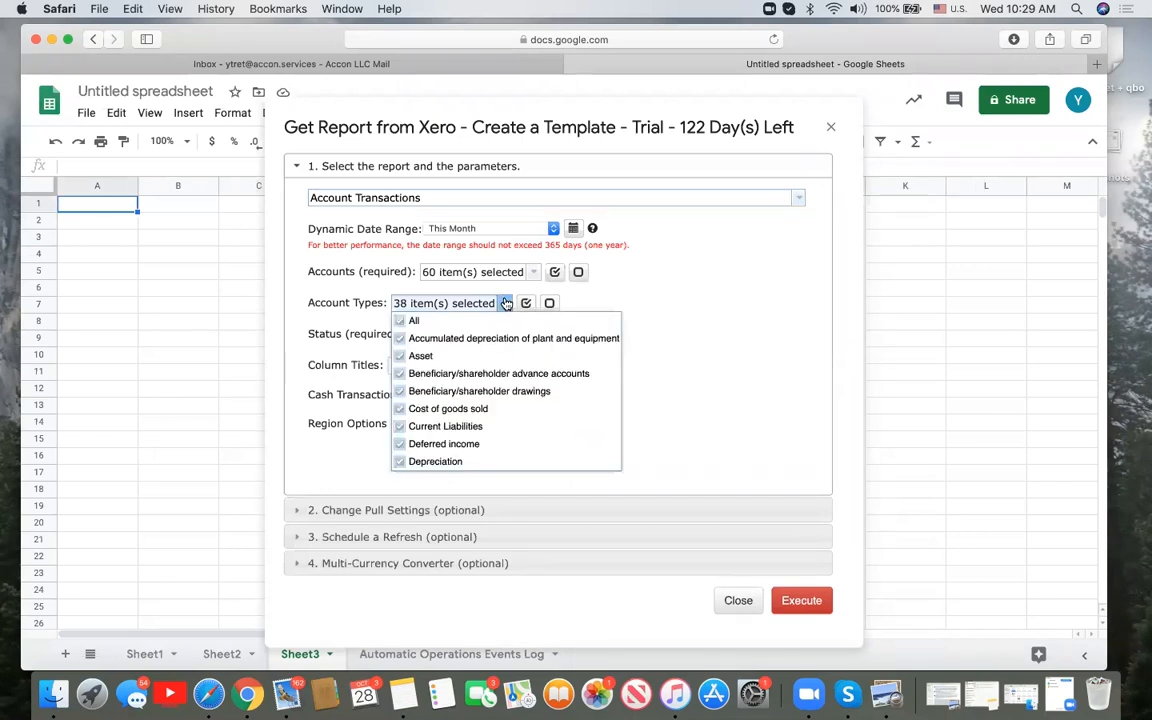
click(551, 304)
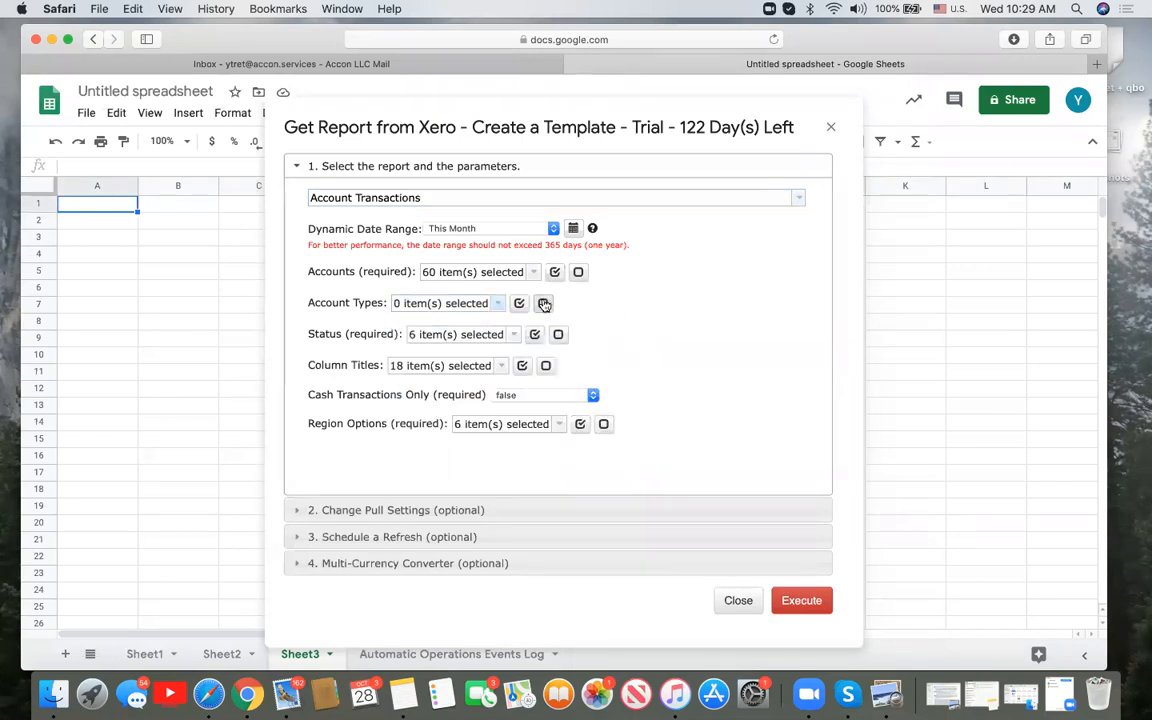
click(499, 302)
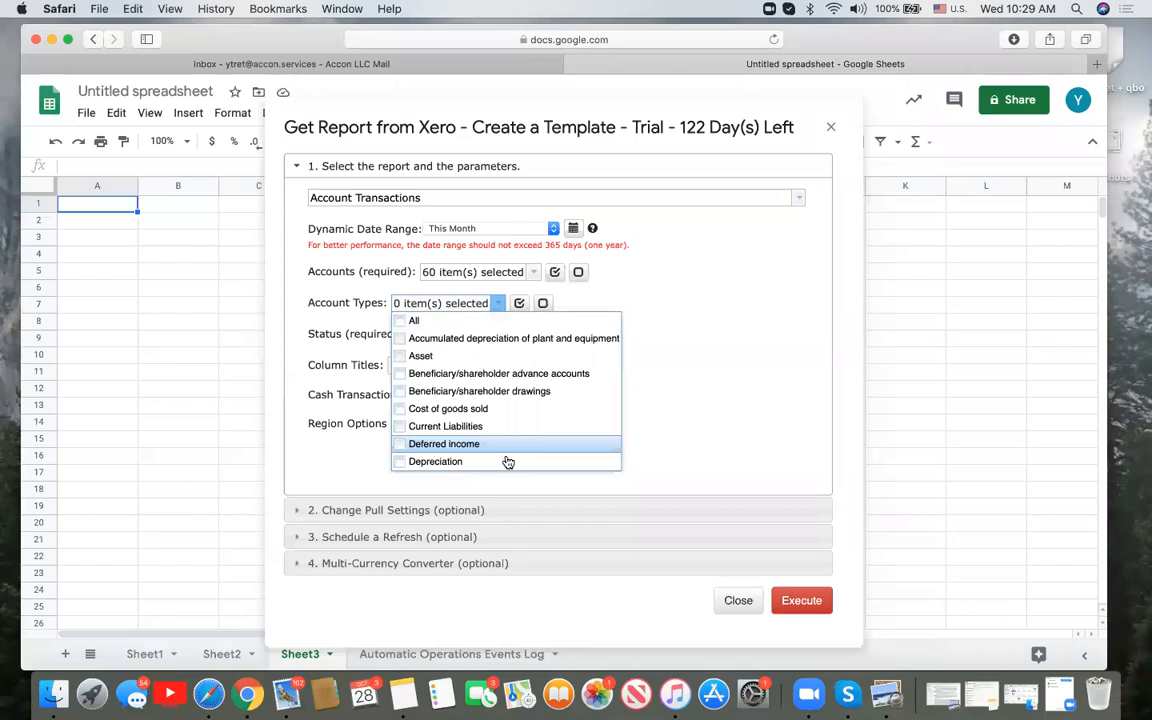
click(444, 427)
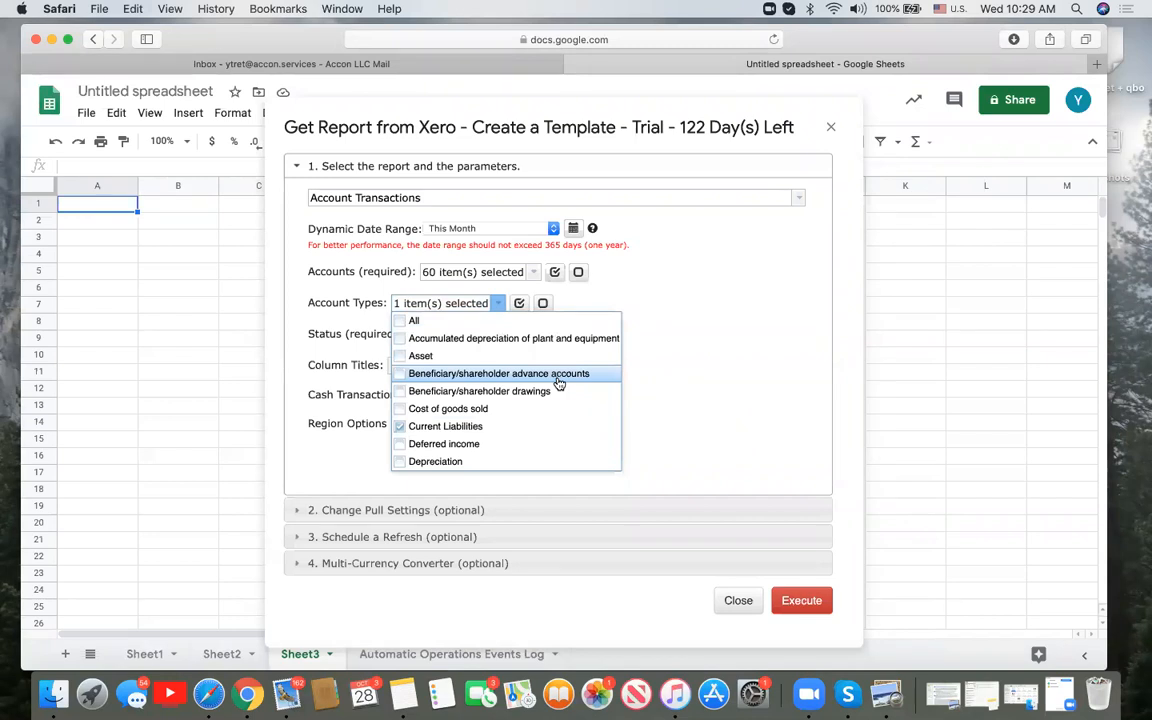
click(692, 371)
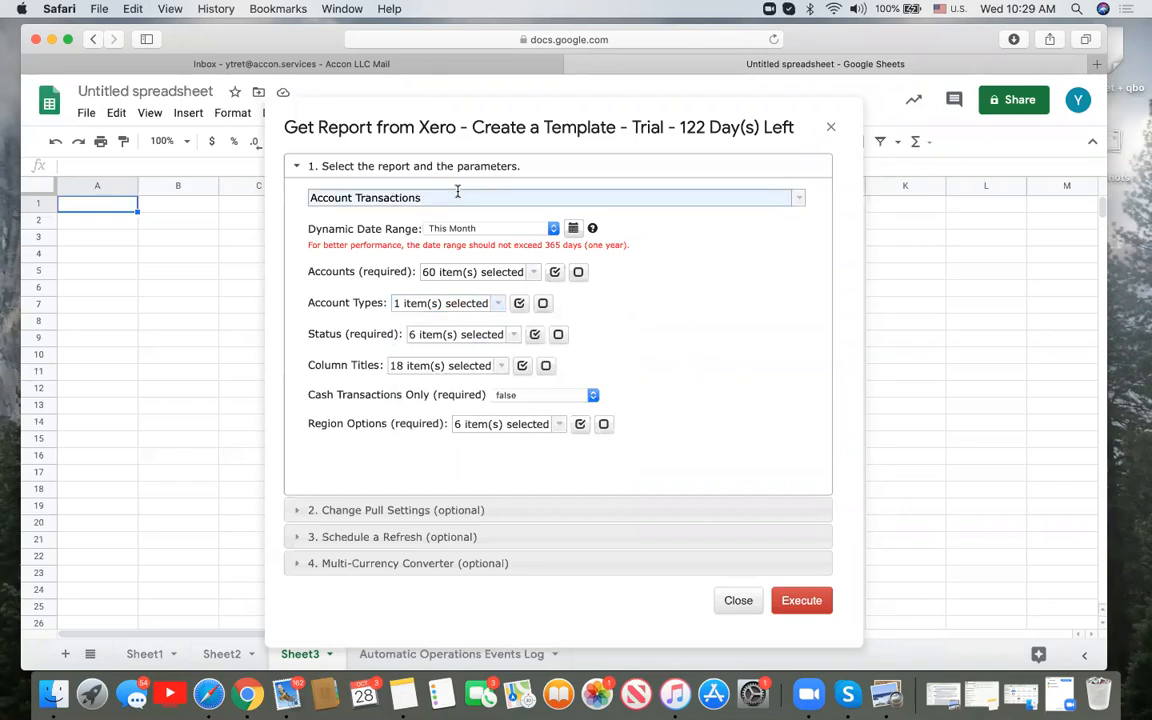
Clear all accounts for the report and select only "090 - Business Bank Account" and "091 - Business Savings Account"
click(578, 272)
click(527, 274)
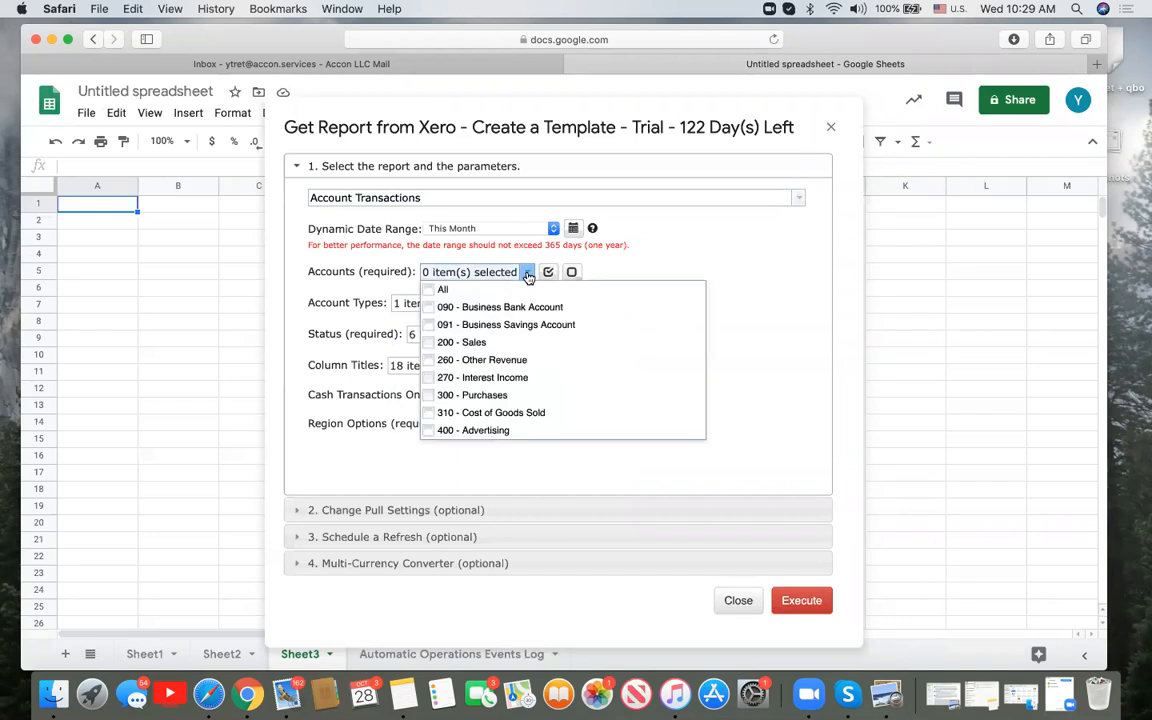
click(429, 307)
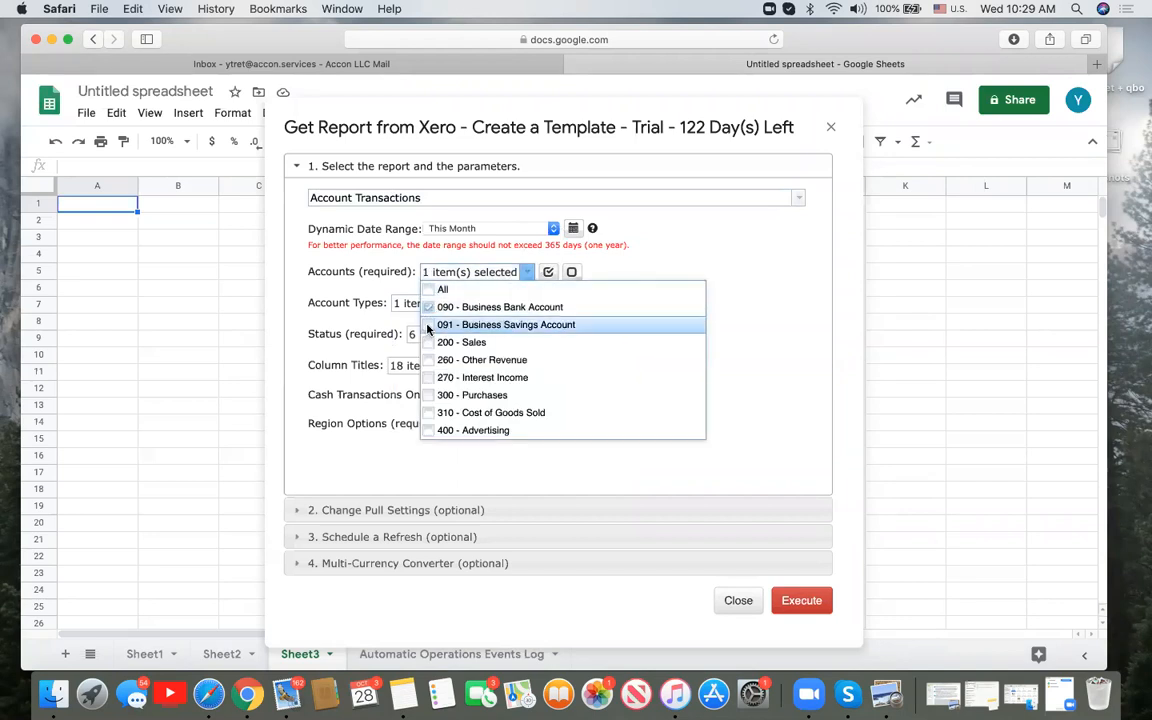
click(428, 325)
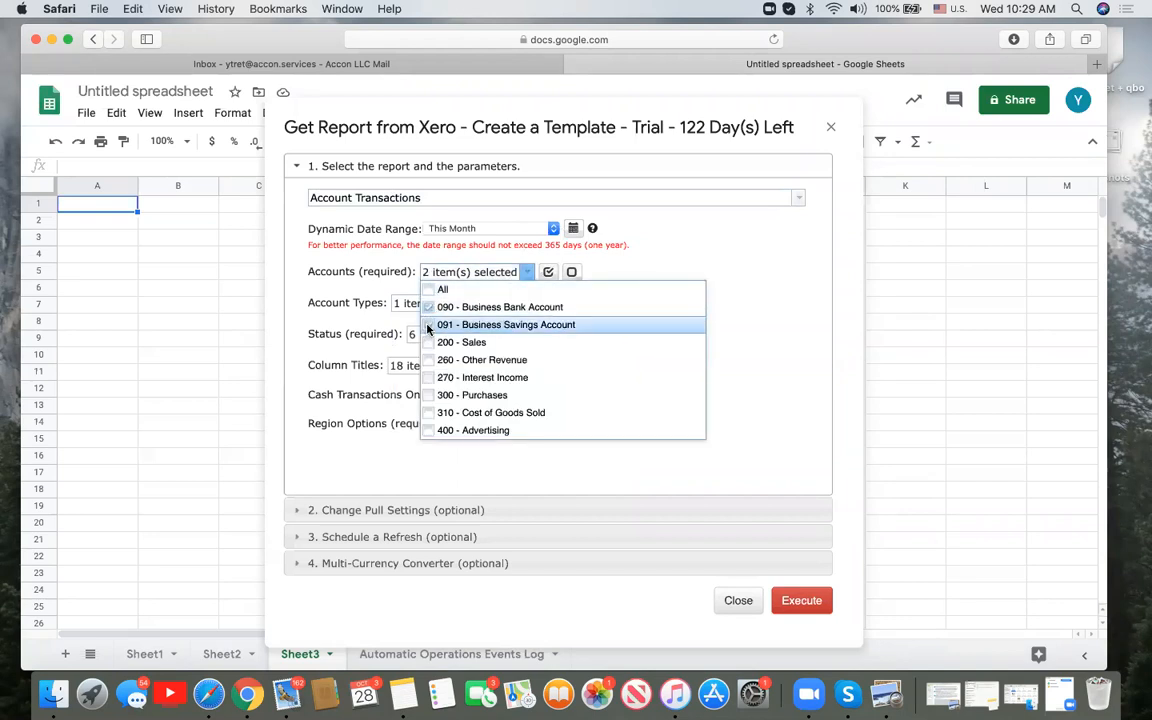
click(758, 318)
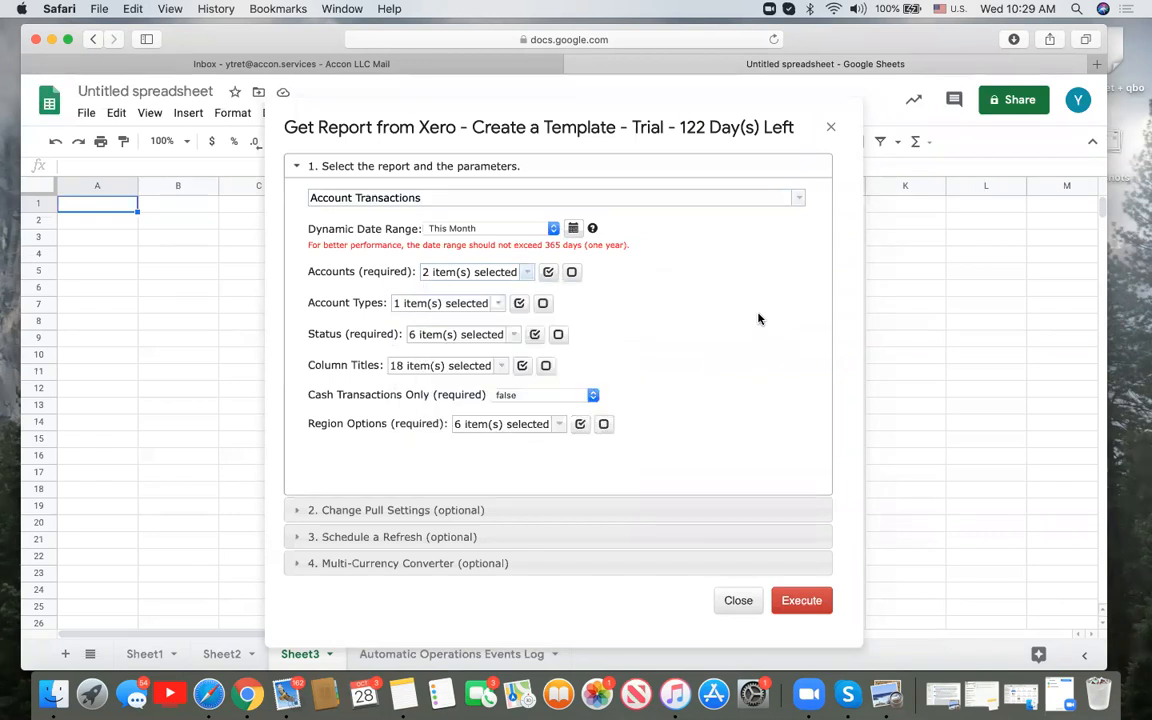
Review the available account types and look through the whole list of selectable accounts
click(499, 304)
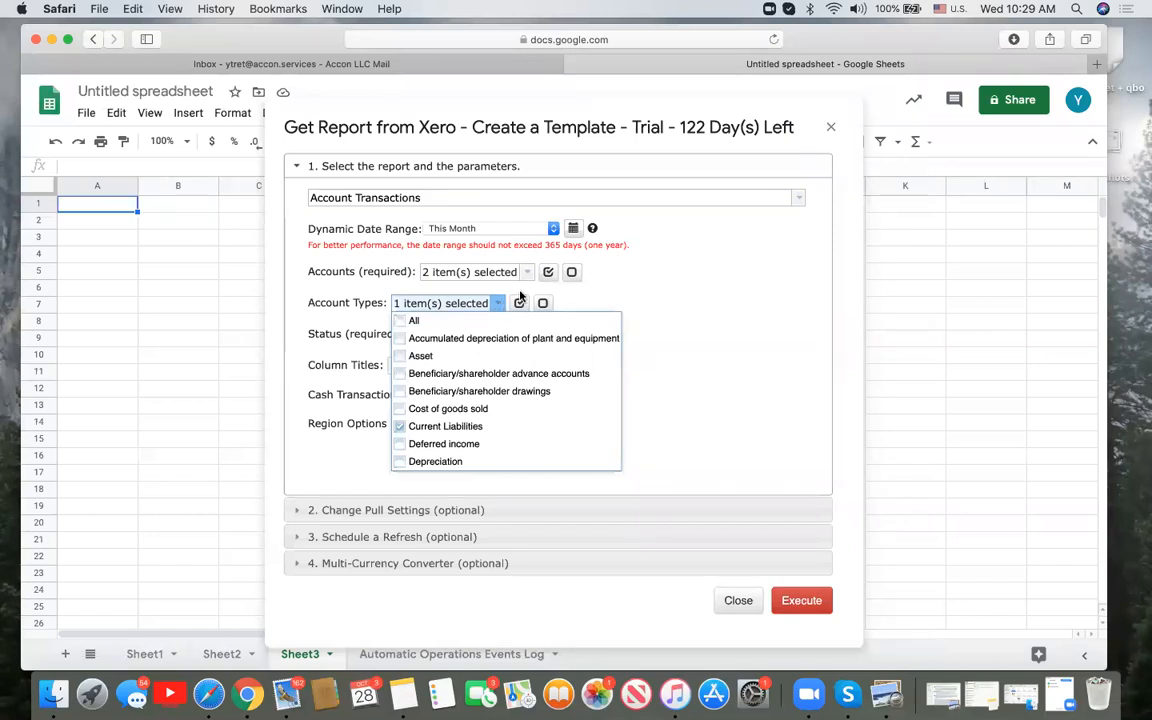
click(530, 272)
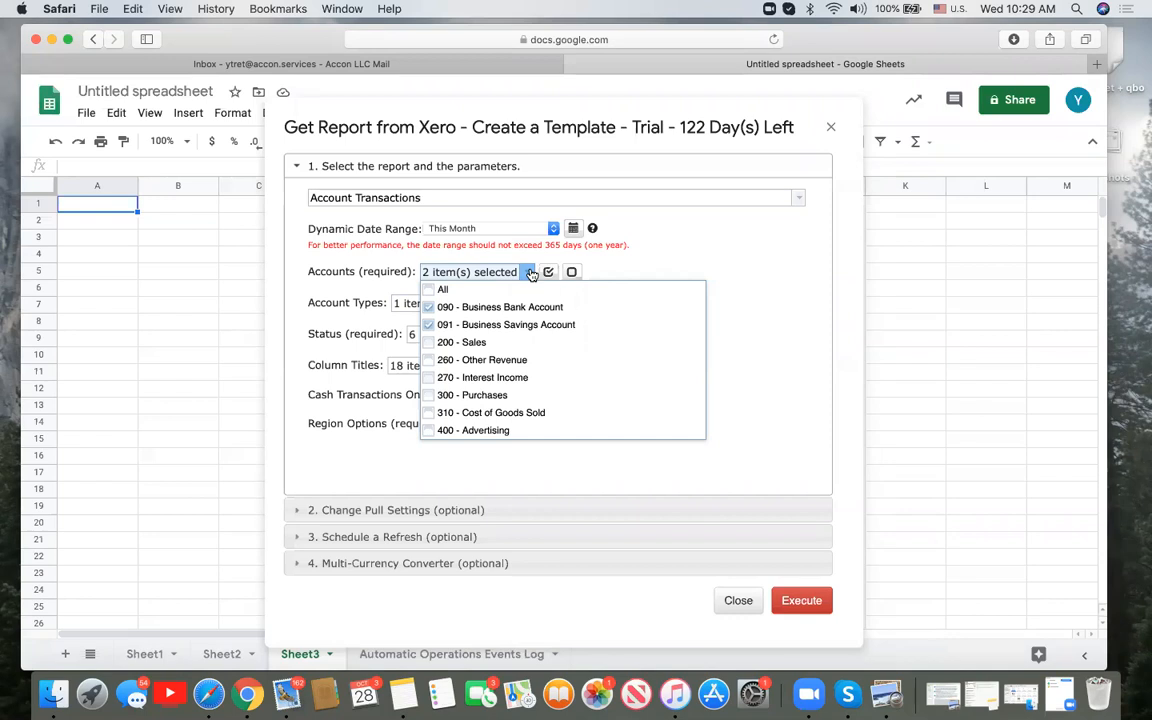
scroll(634, 374, down, 6)
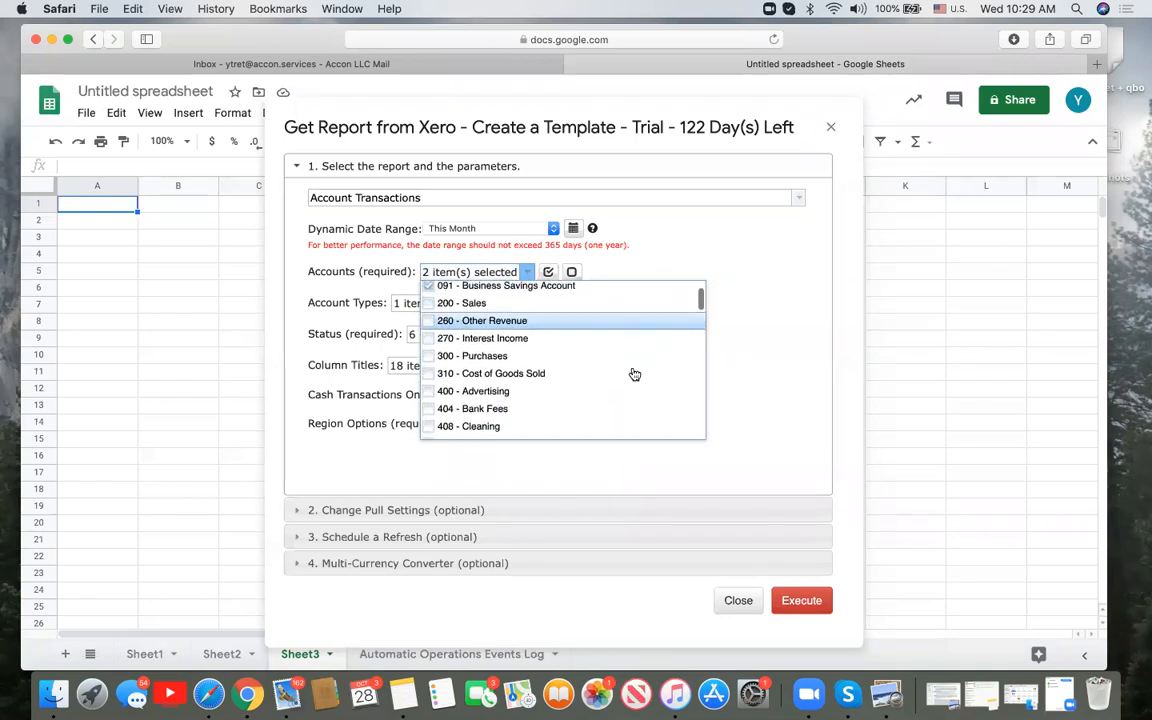
scroll(634, 374, down, 12)
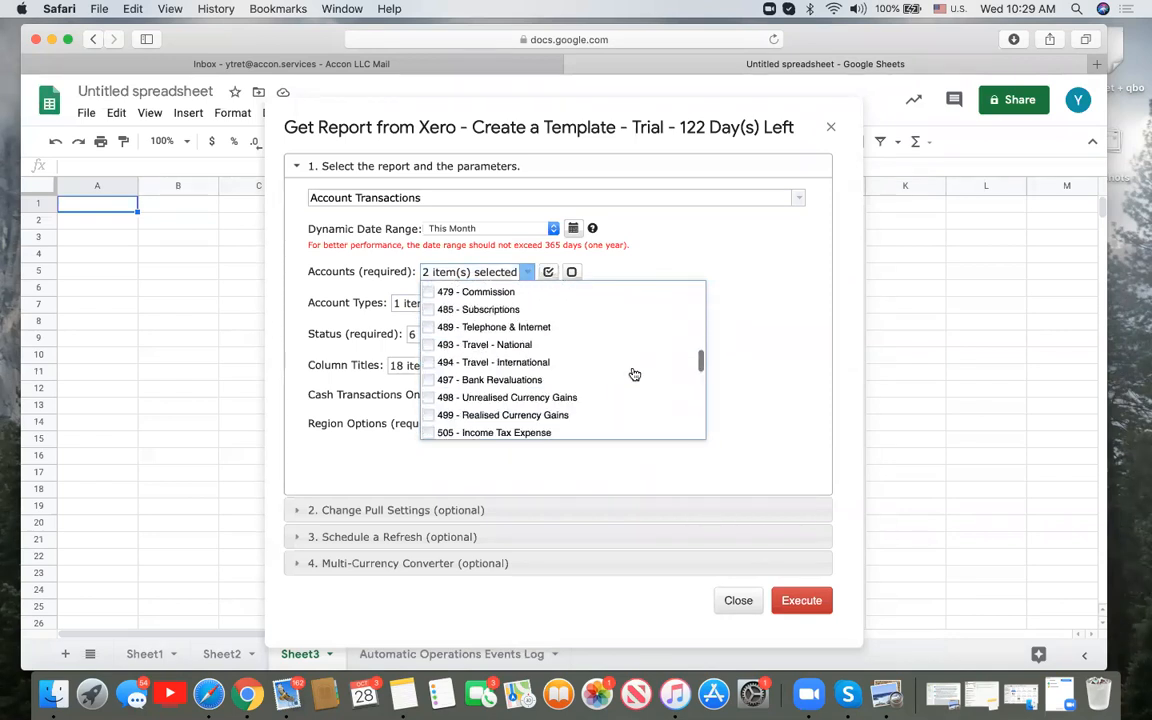
scroll(634, 374, down, 2)
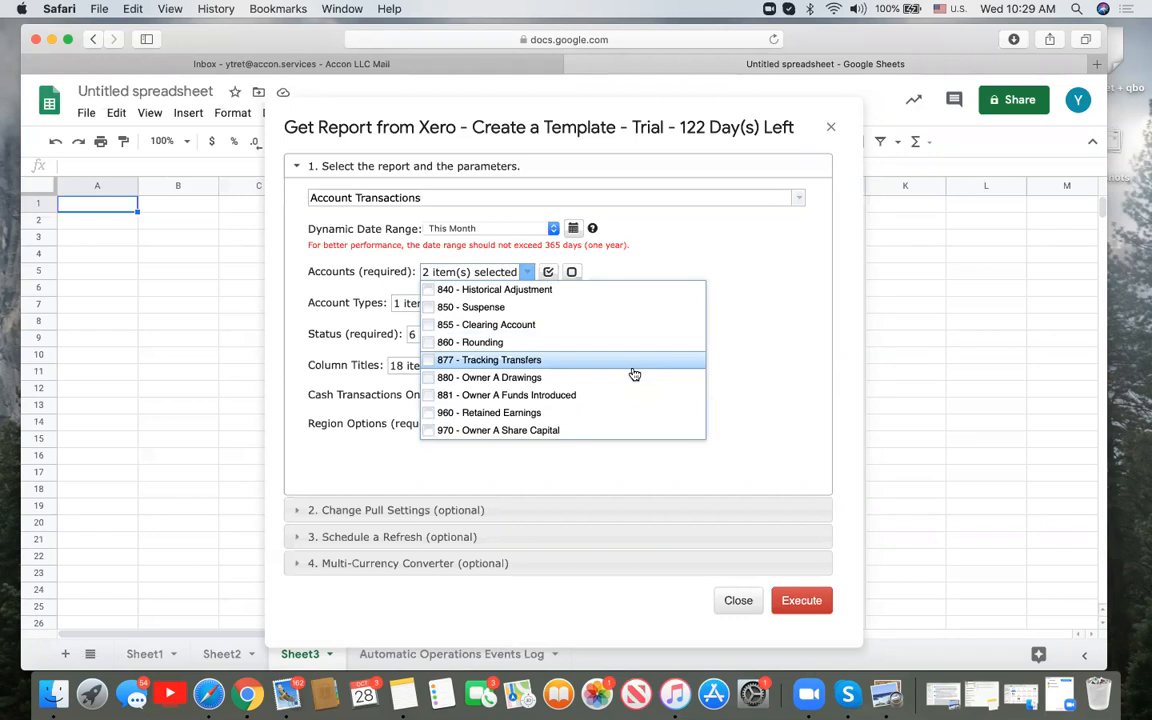
scroll(634, 374, up, 15)
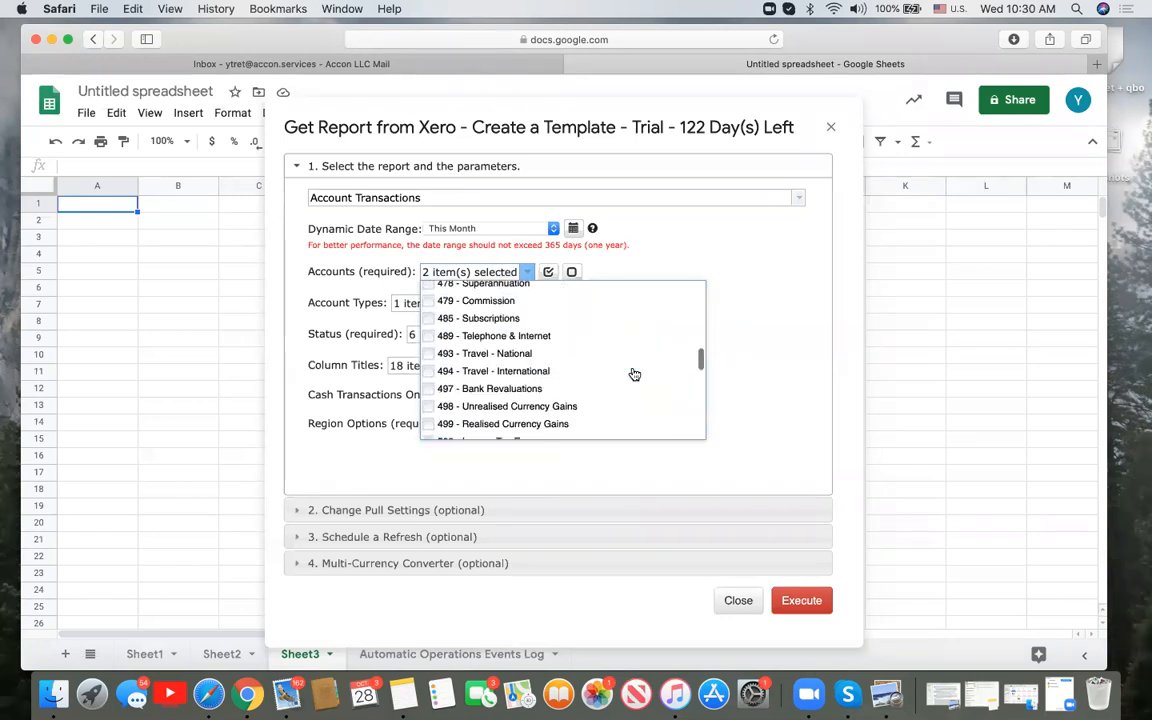
scroll(634, 374, up, 10)
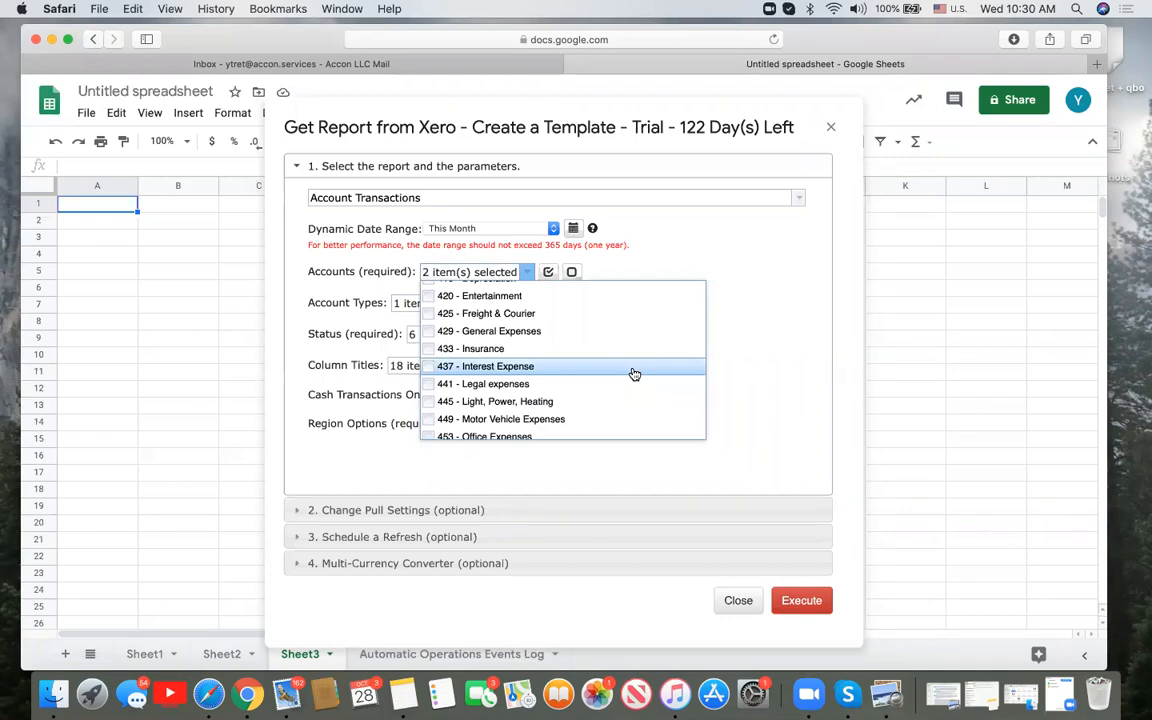
click(760, 322)
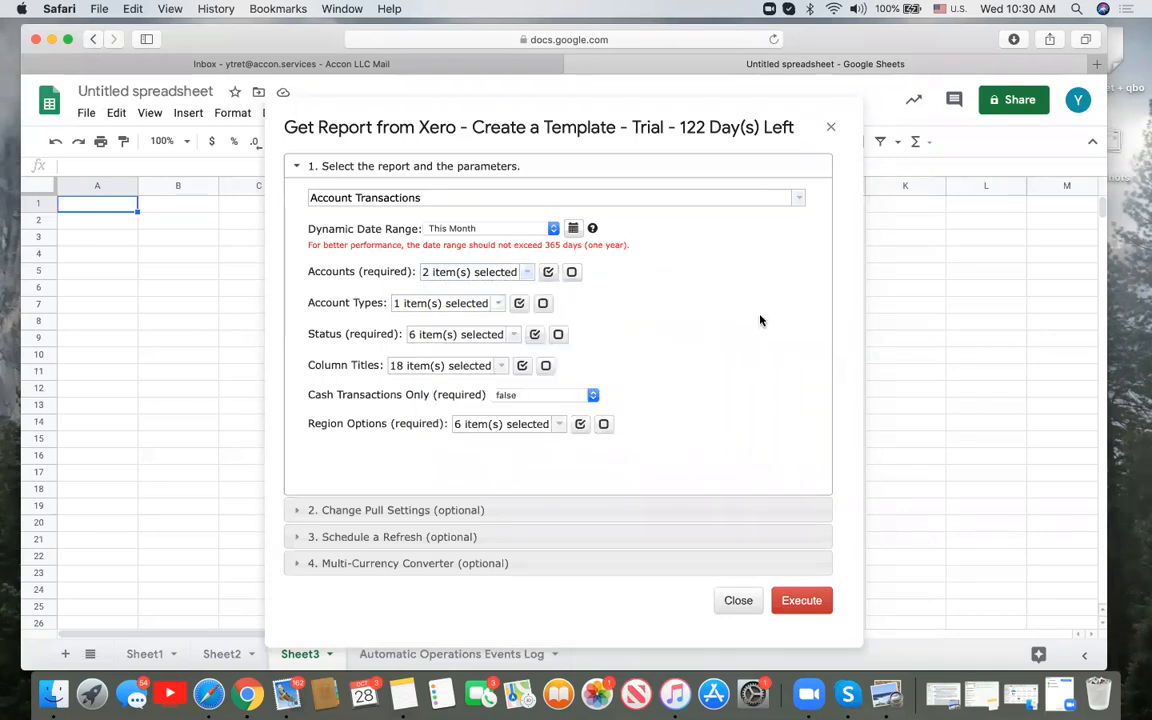
Check the selections made for account types, accounts and column titles in the Account Transactions template
click(497, 303)
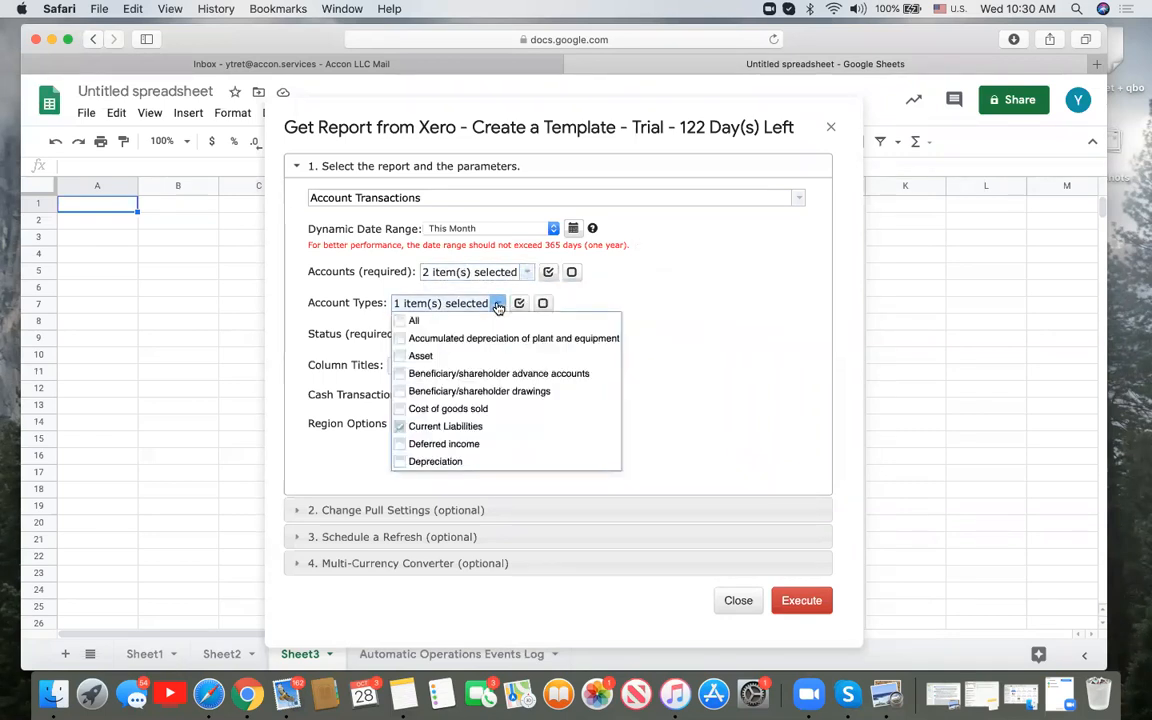
click(526, 273)
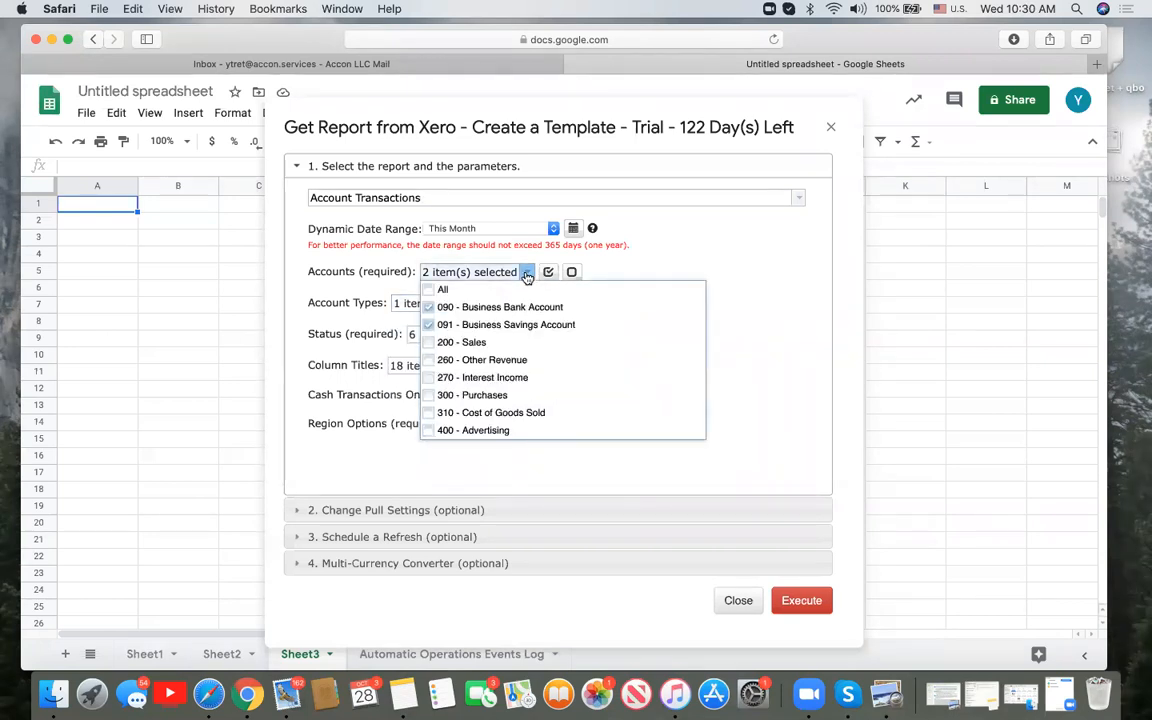
click(741, 266)
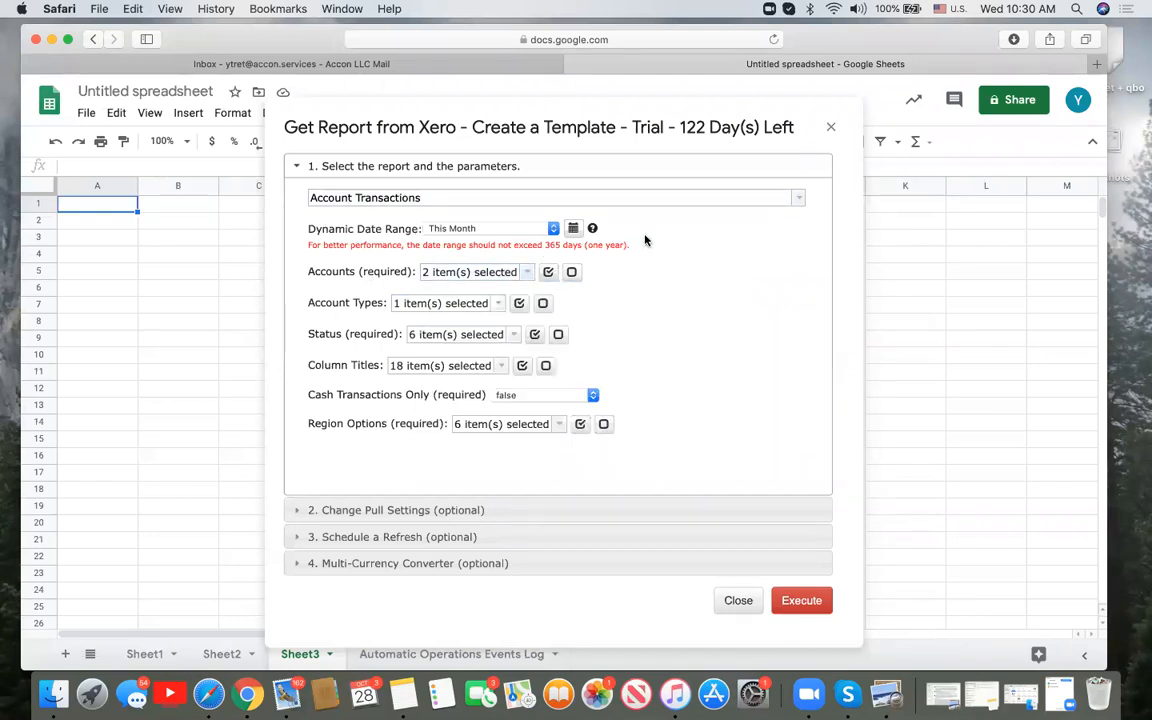
click(503, 368)
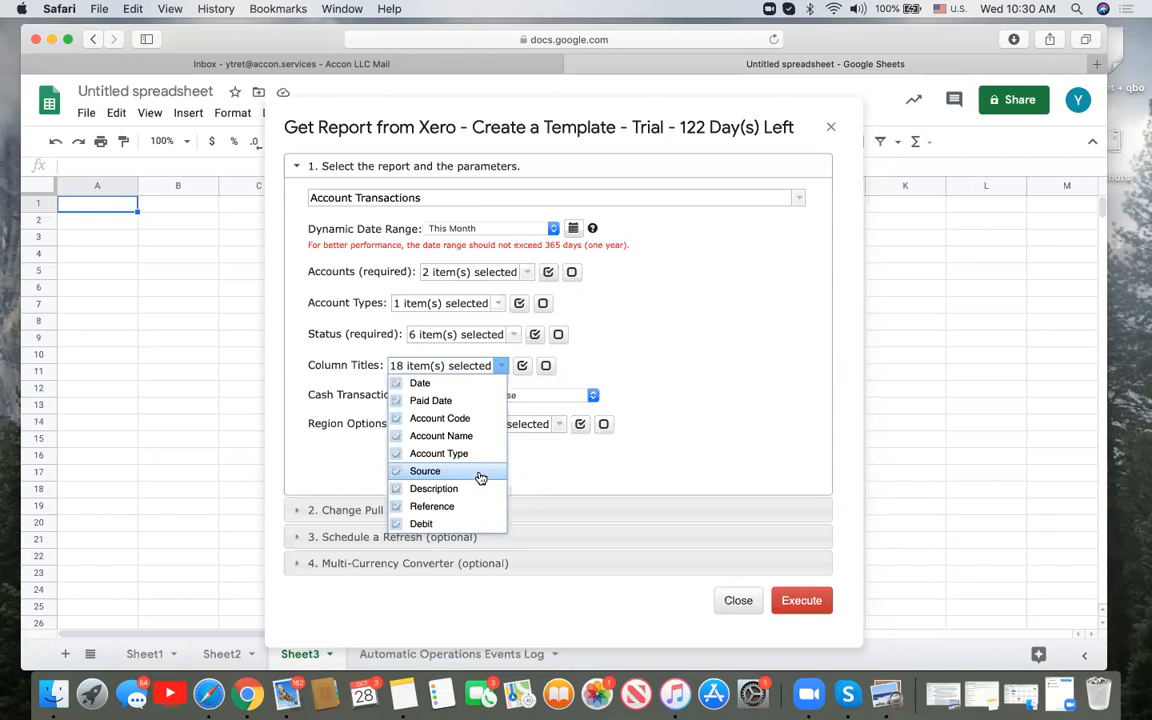
click(690, 430)
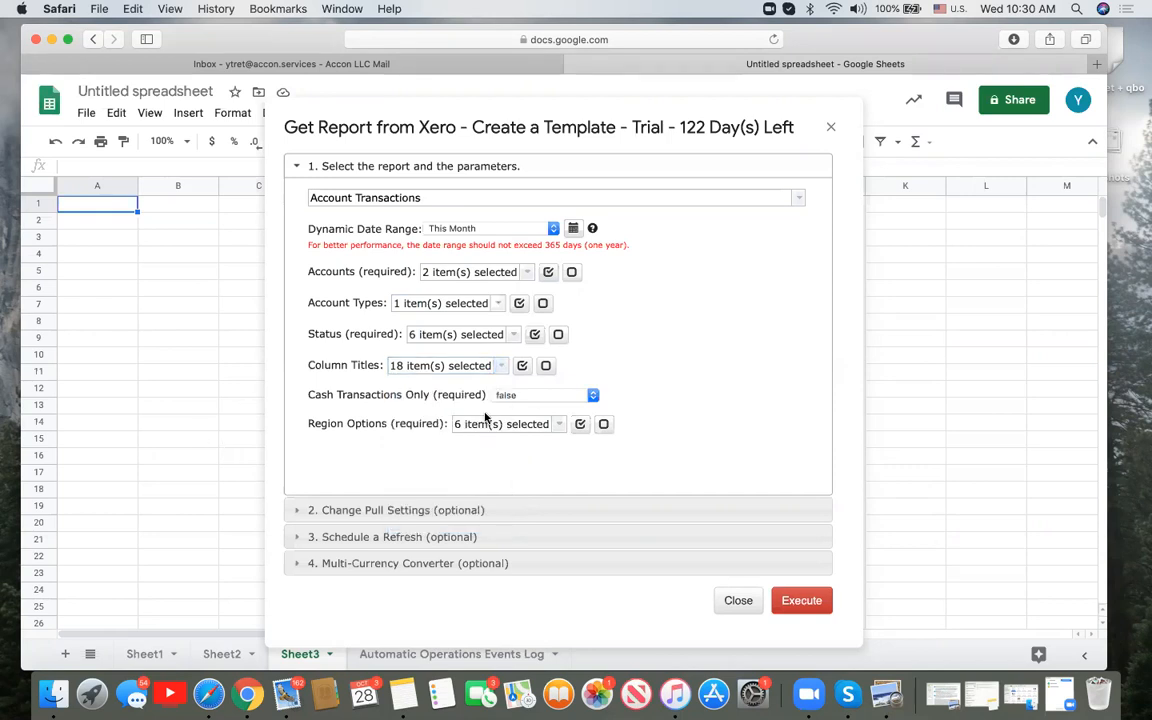
Enable "Display only account names" in the pull settings and execute the Account Transactions report
click(388, 513)
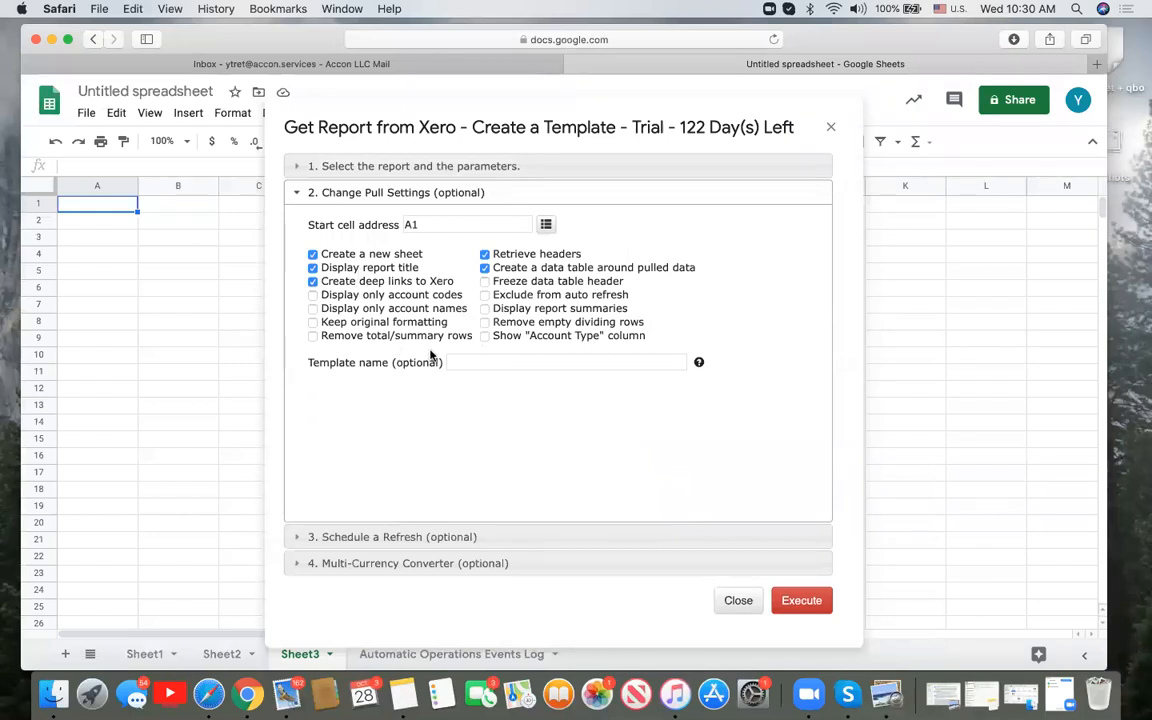
click(313, 308)
click(391, 168)
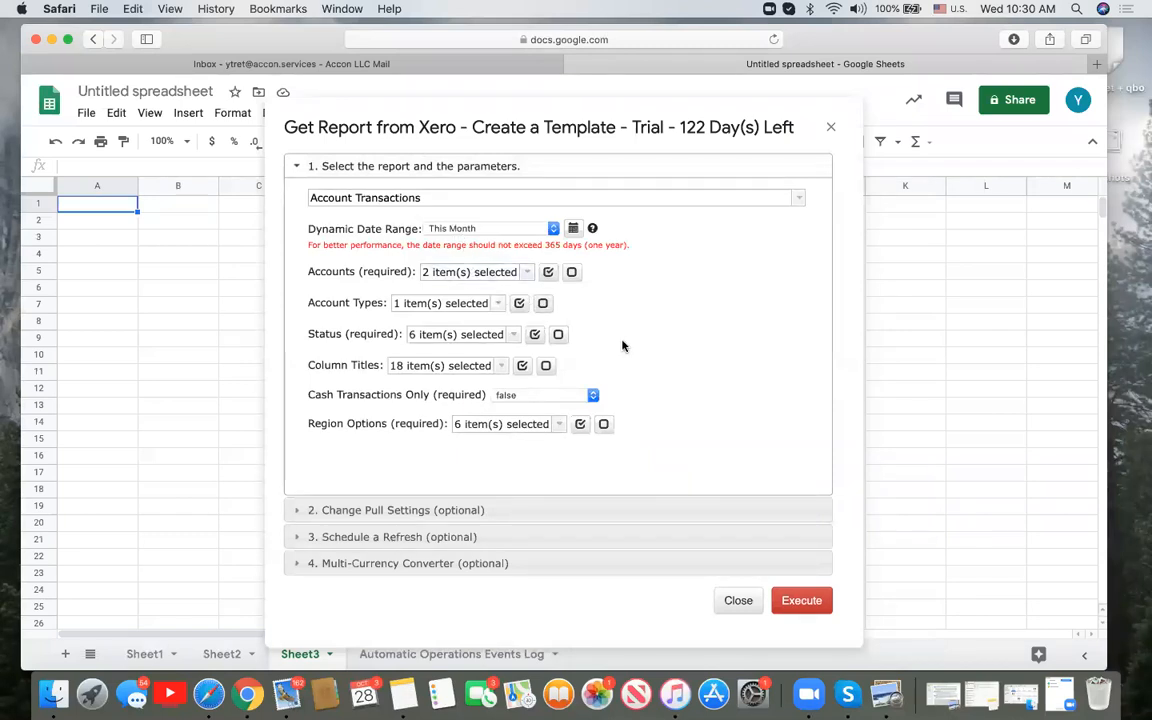
click(810, 601)
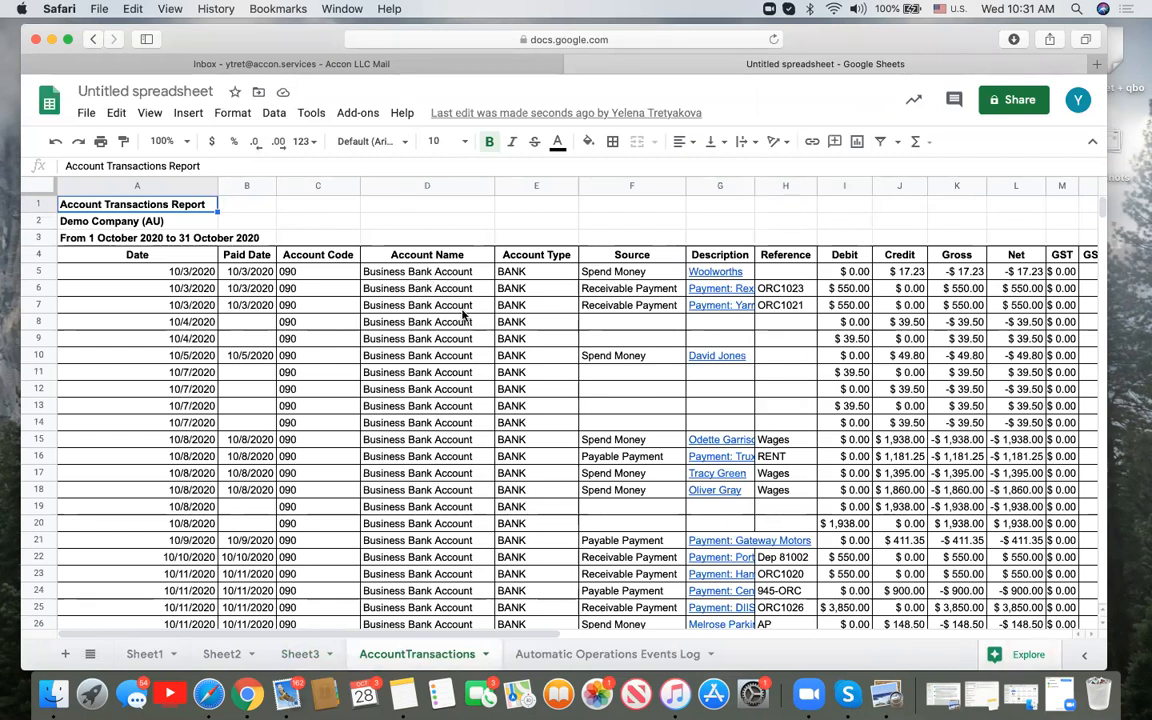
Examine the pulled Account Transactions report across all its columns and down to its last rows
scroll(462, 315, right, 3)
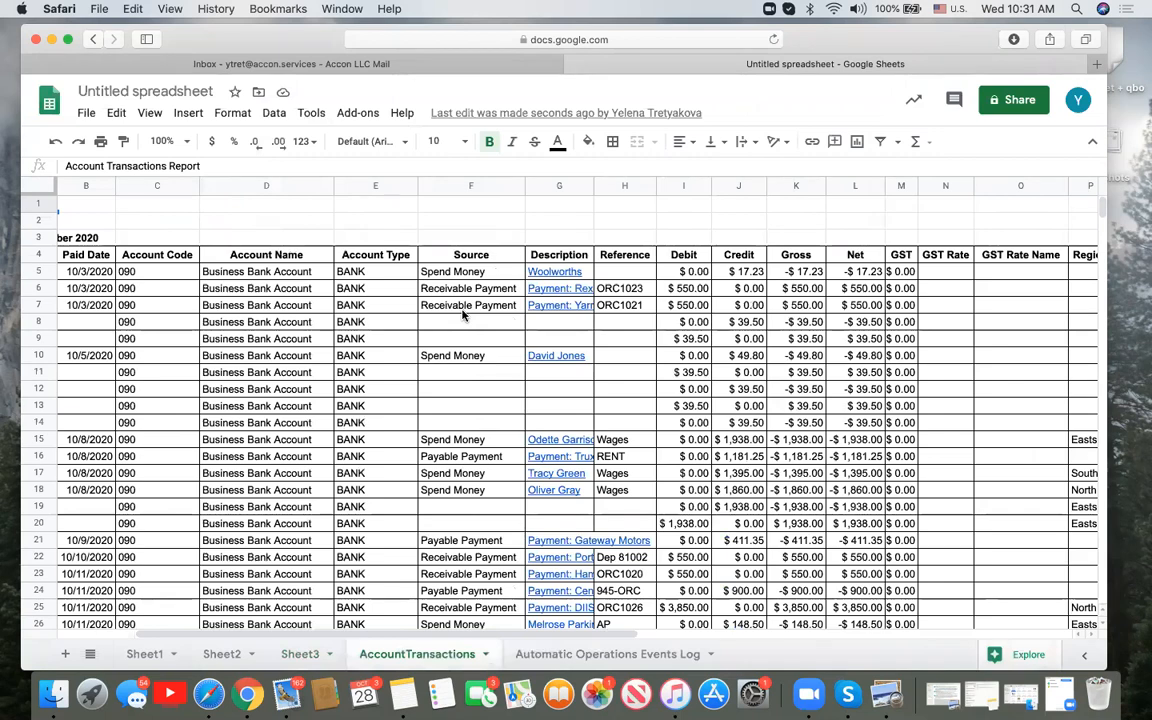
scroll(462, 315, right, 4)
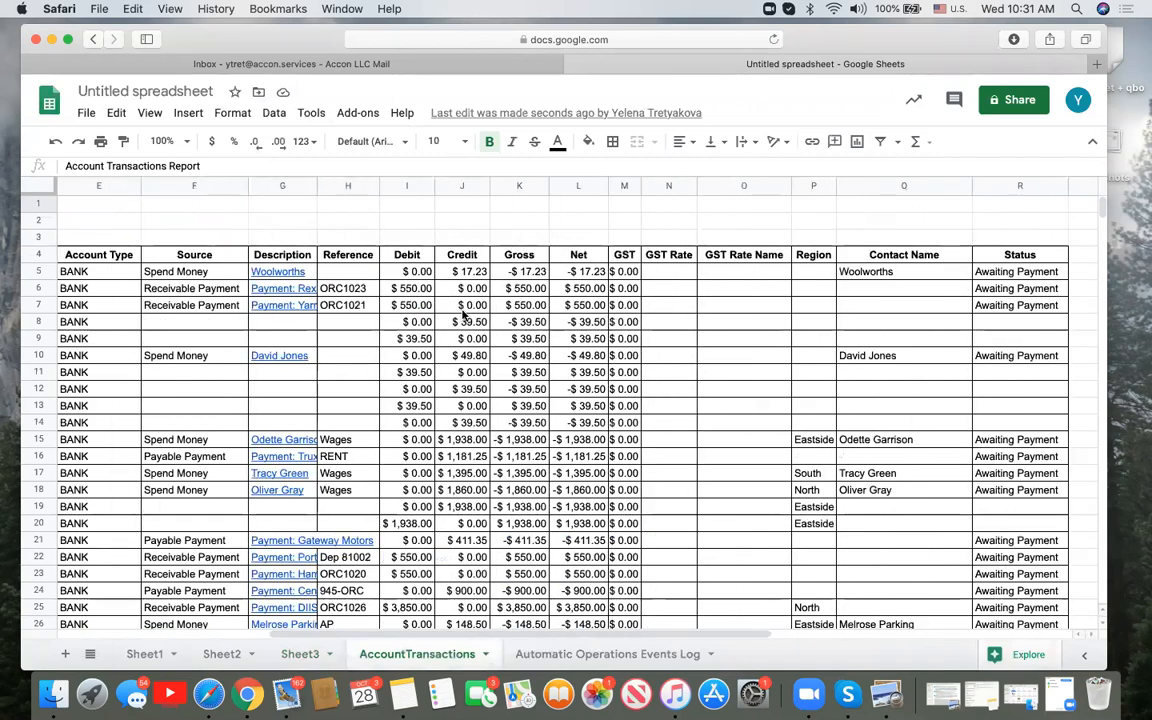
scroll(462, 315, left, 7)
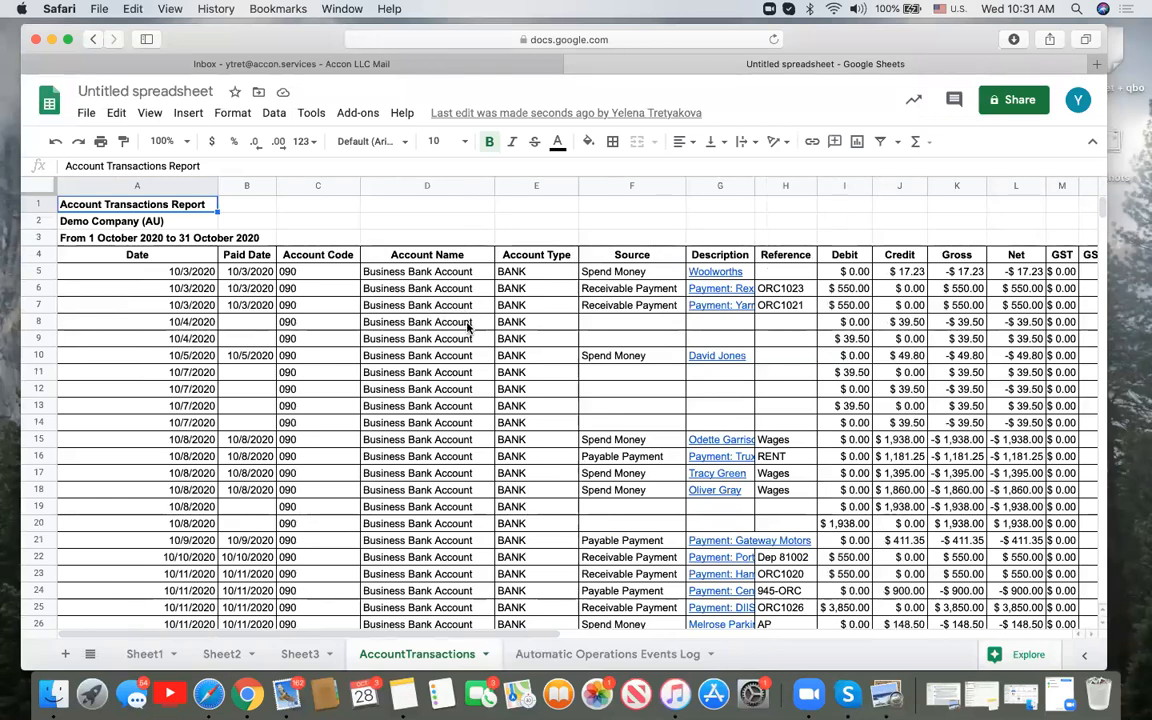
scroll(467, 327, down, 8)
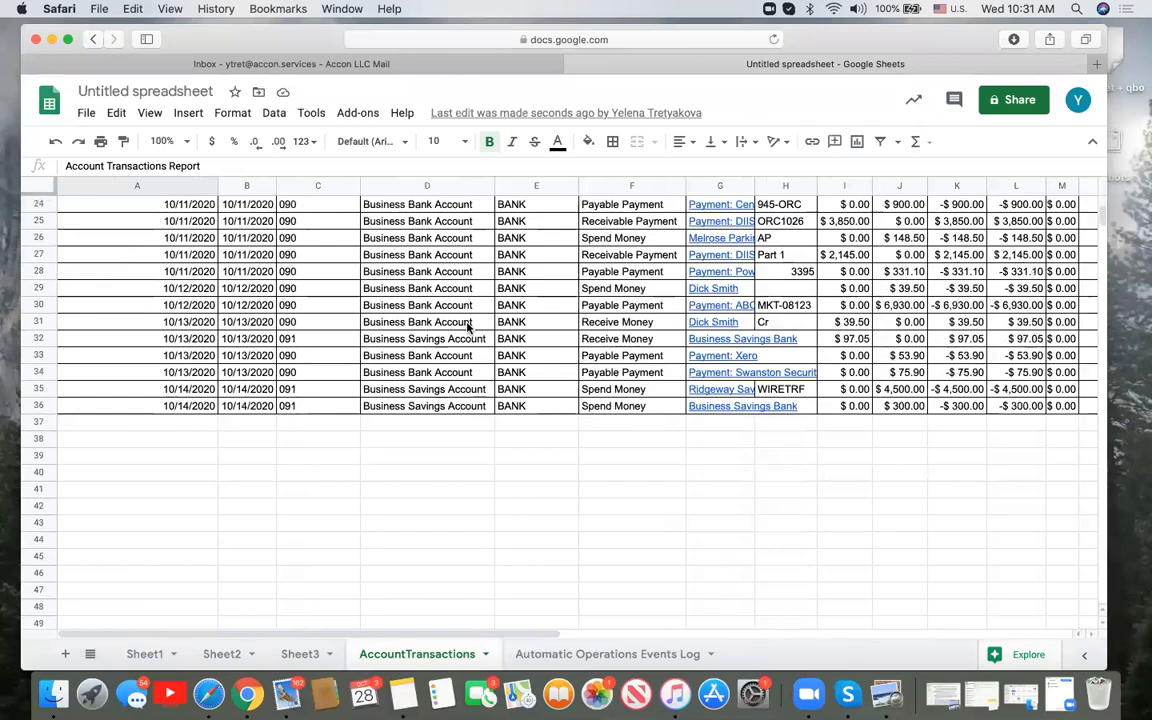
scroll(467, 327, up, 8)
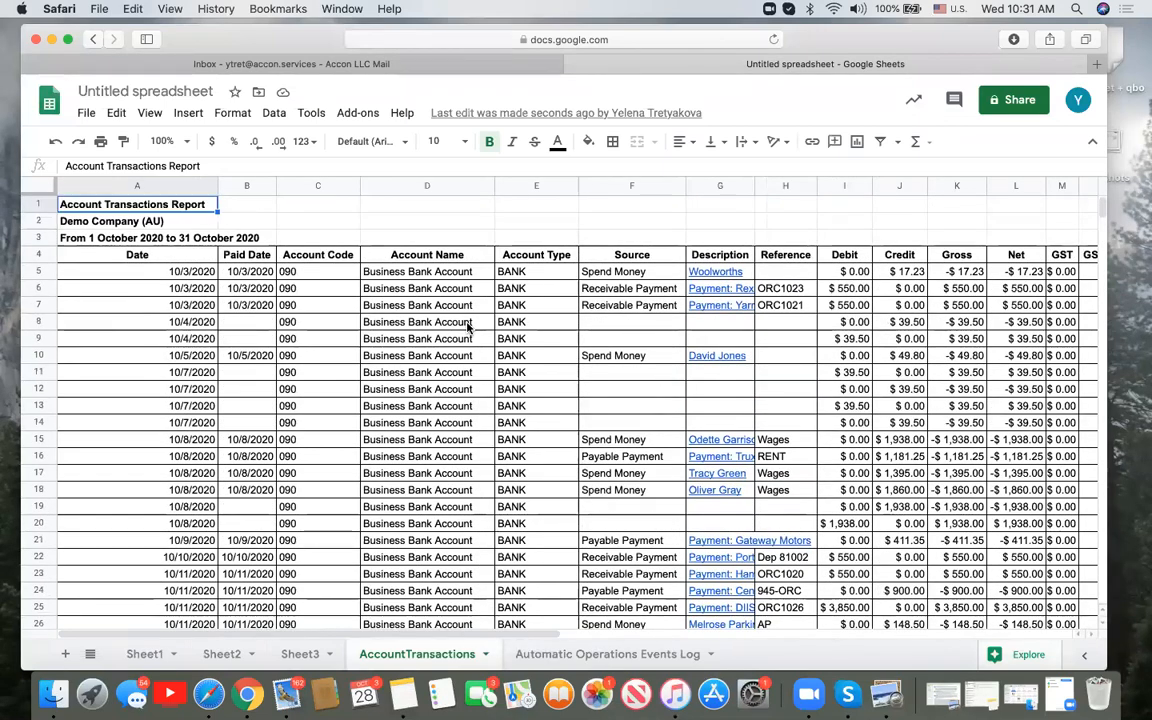
scroll(467, 327, down, 5)
scroll(467, 327, up, 4)
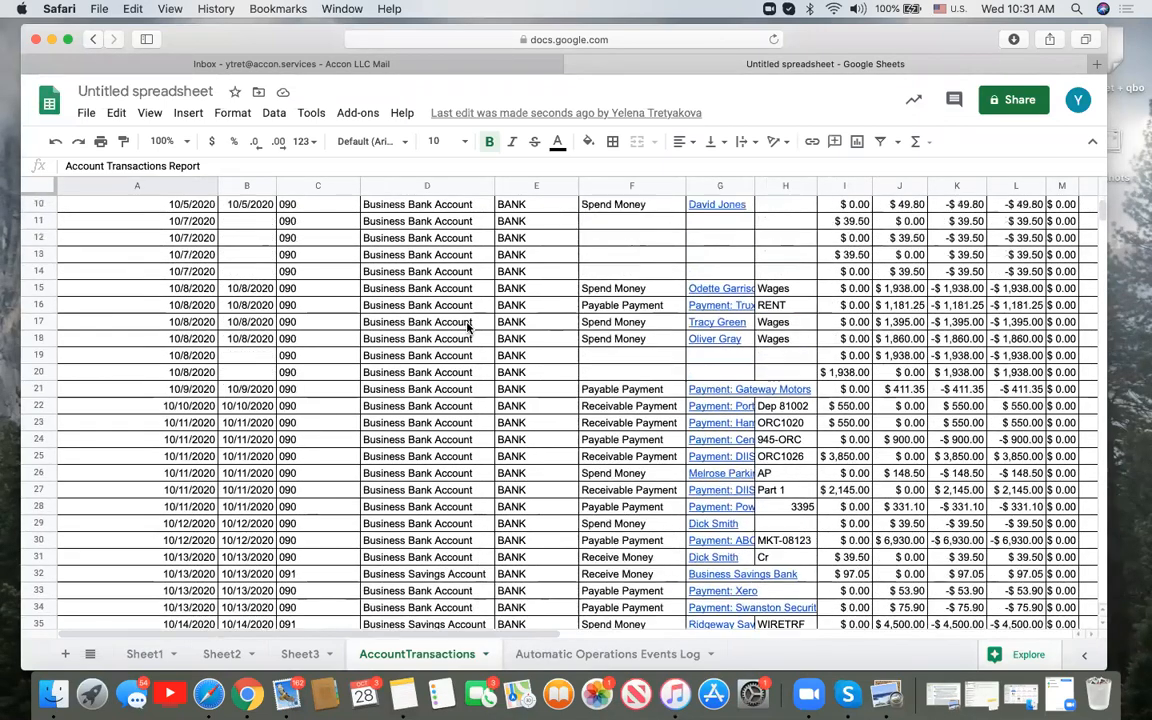
scroll(467, 327, up, 1)
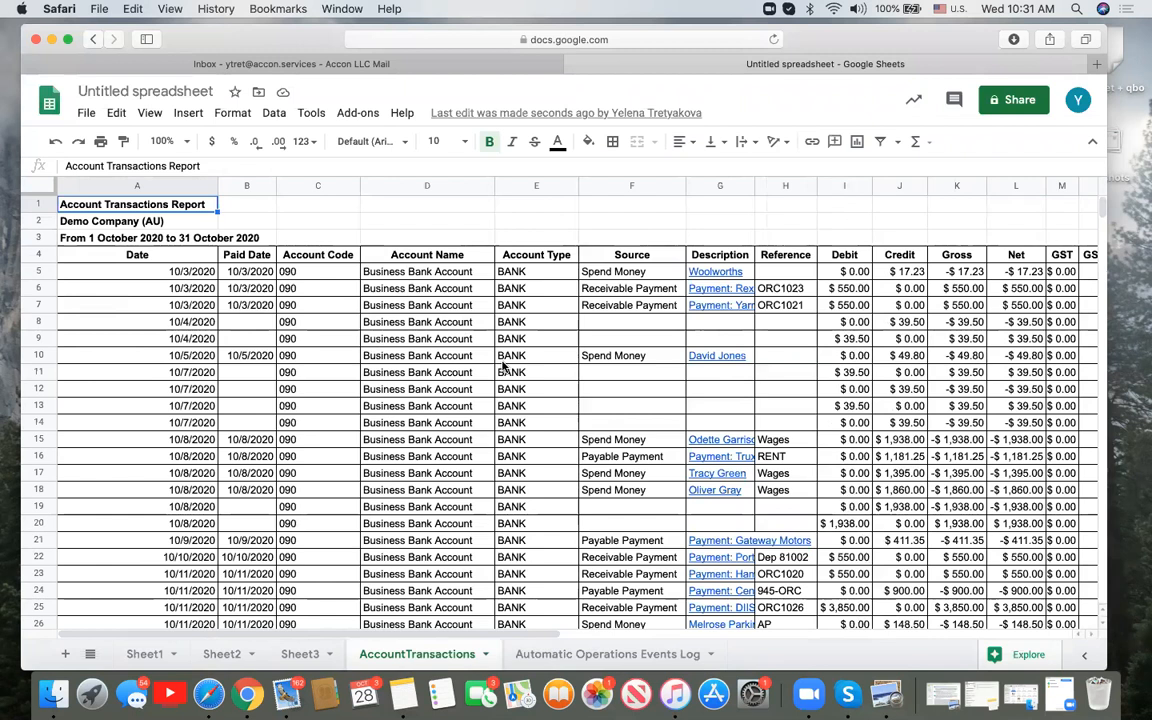
Start another Xero accounting report template and select Aged Payables Detail to view its parameters
click(366, 113)
mouse_move(425, 261)
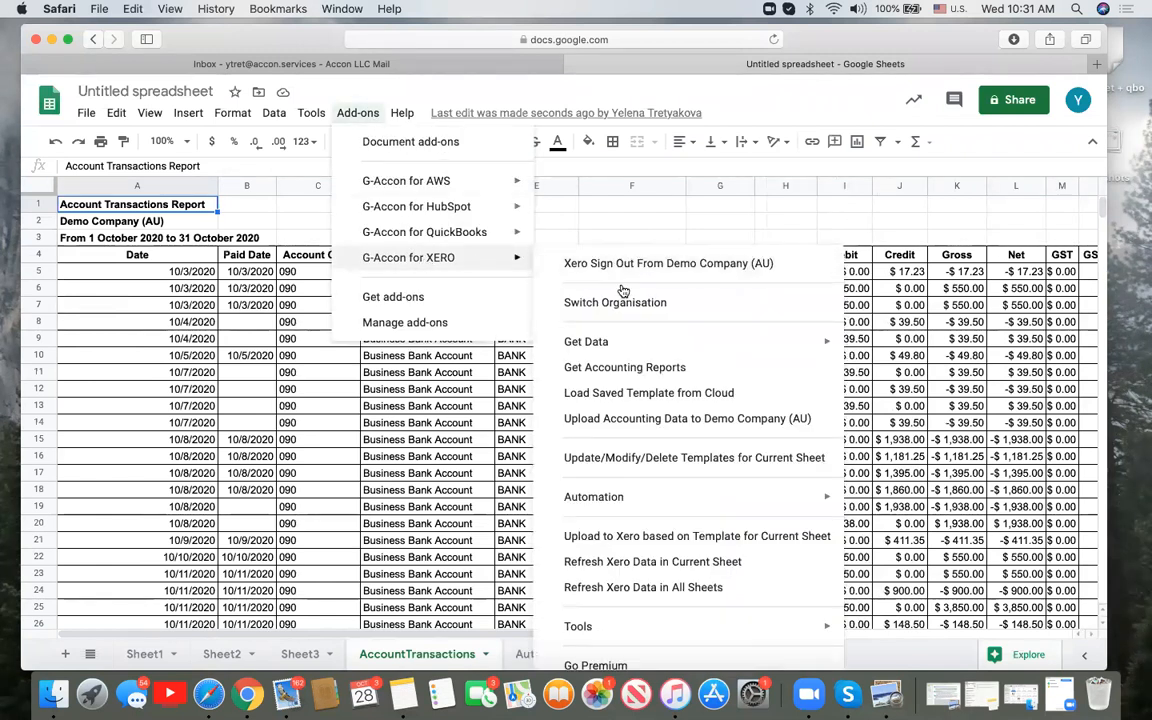
click(628, 368)
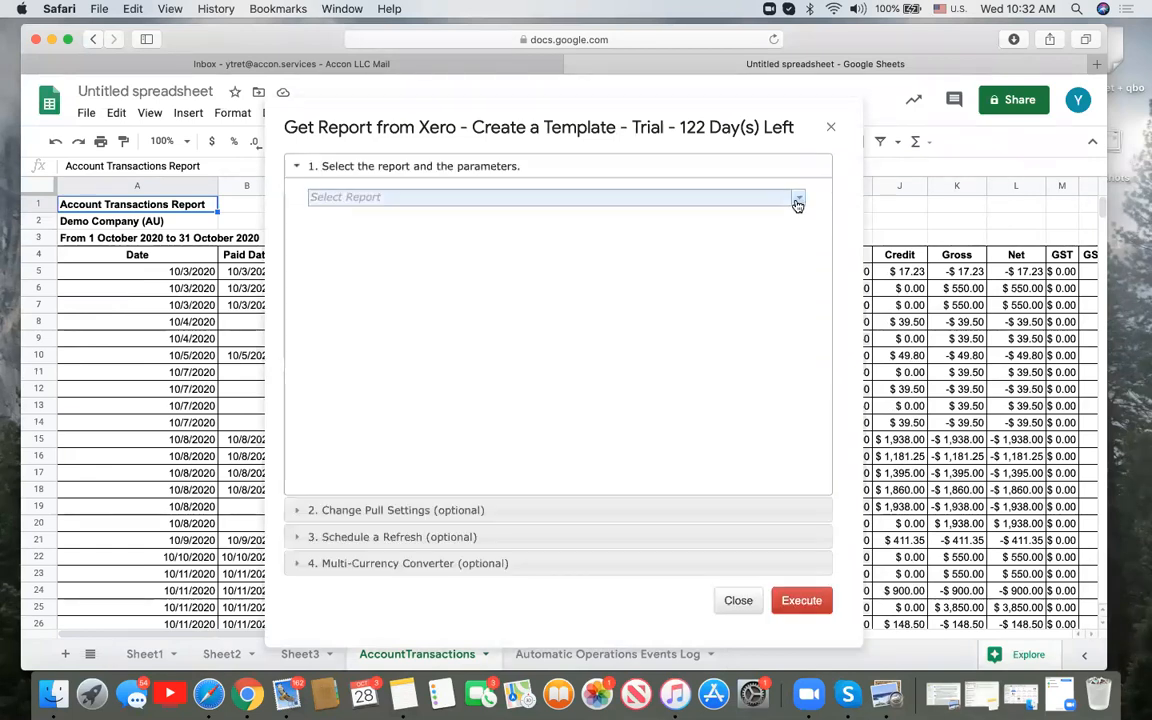
click(797, 199)
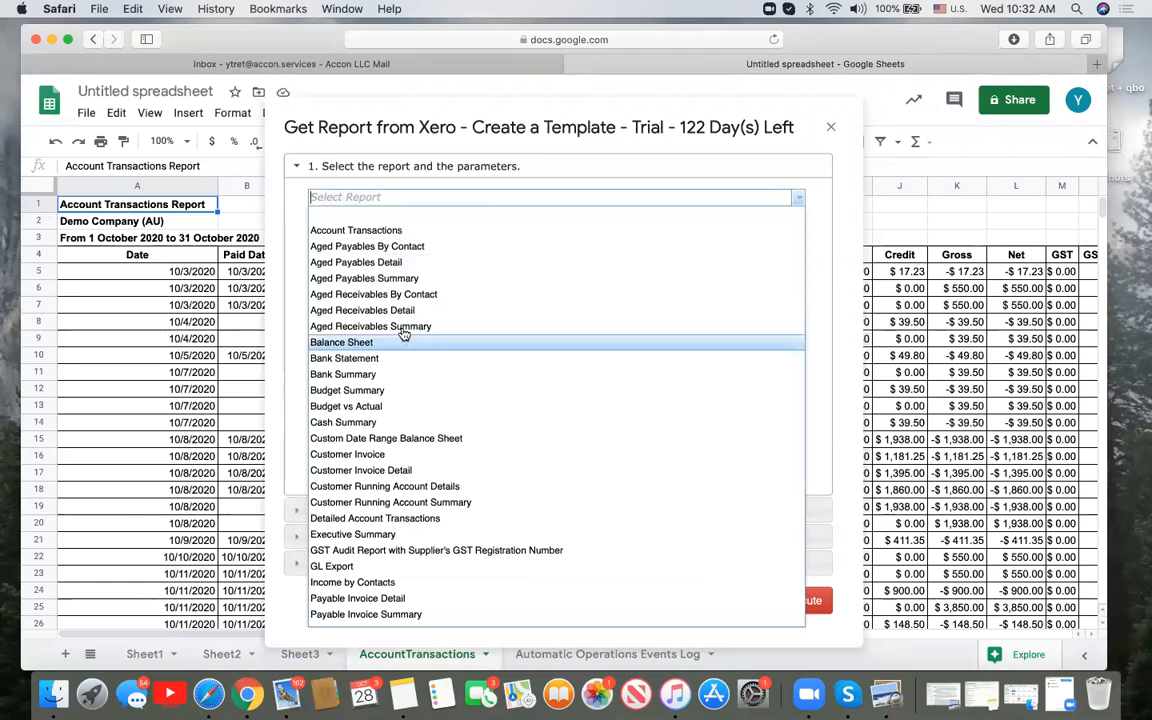
click(404, 263)
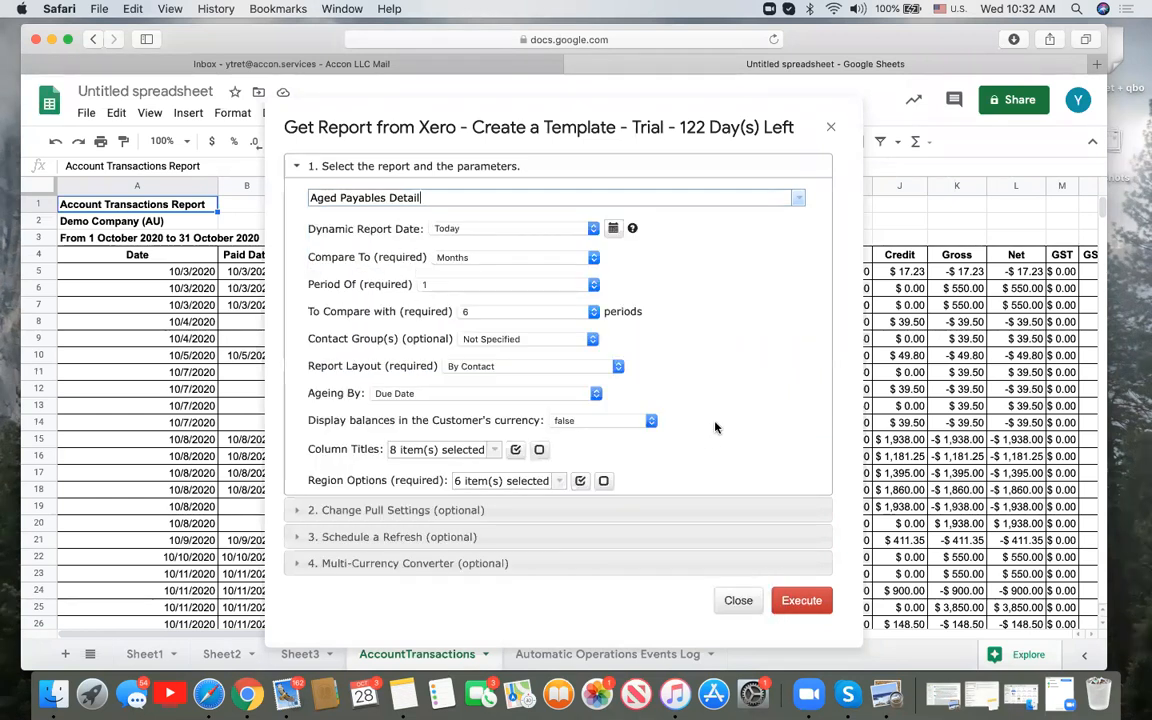
scroll(715, 355, down, 1)
scroll(715, 355, up, 1)
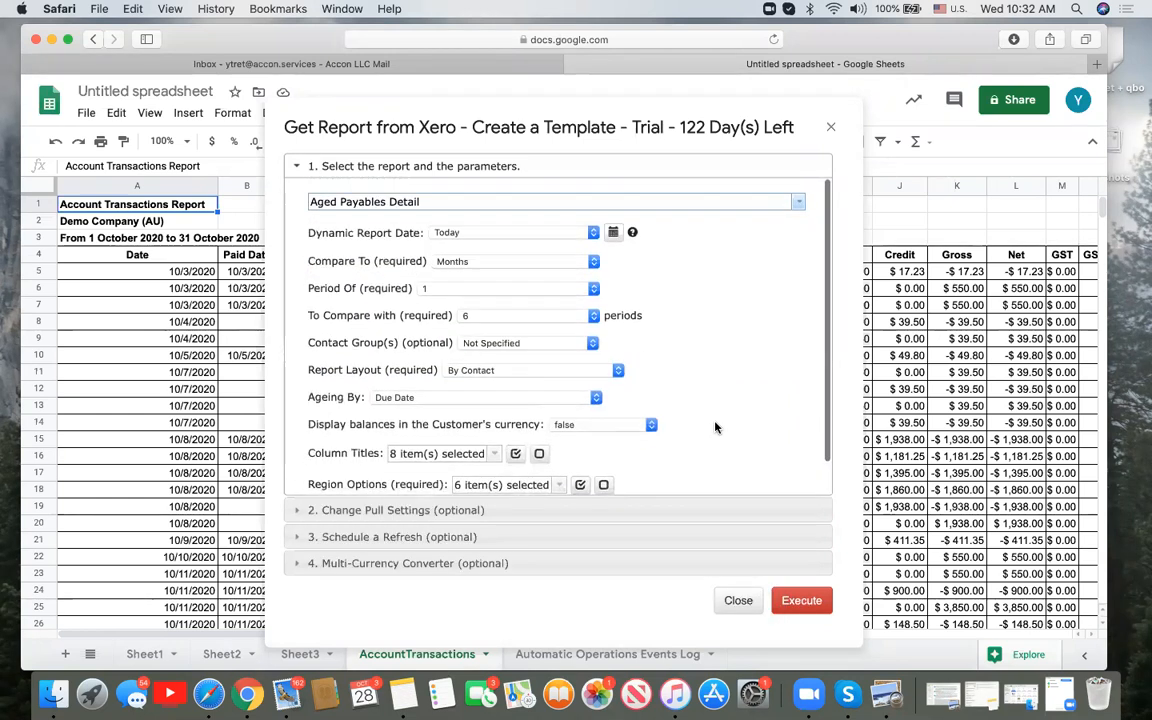
Switch the template to the Profit And Loss report and look at its account type choices
click(800, 200)
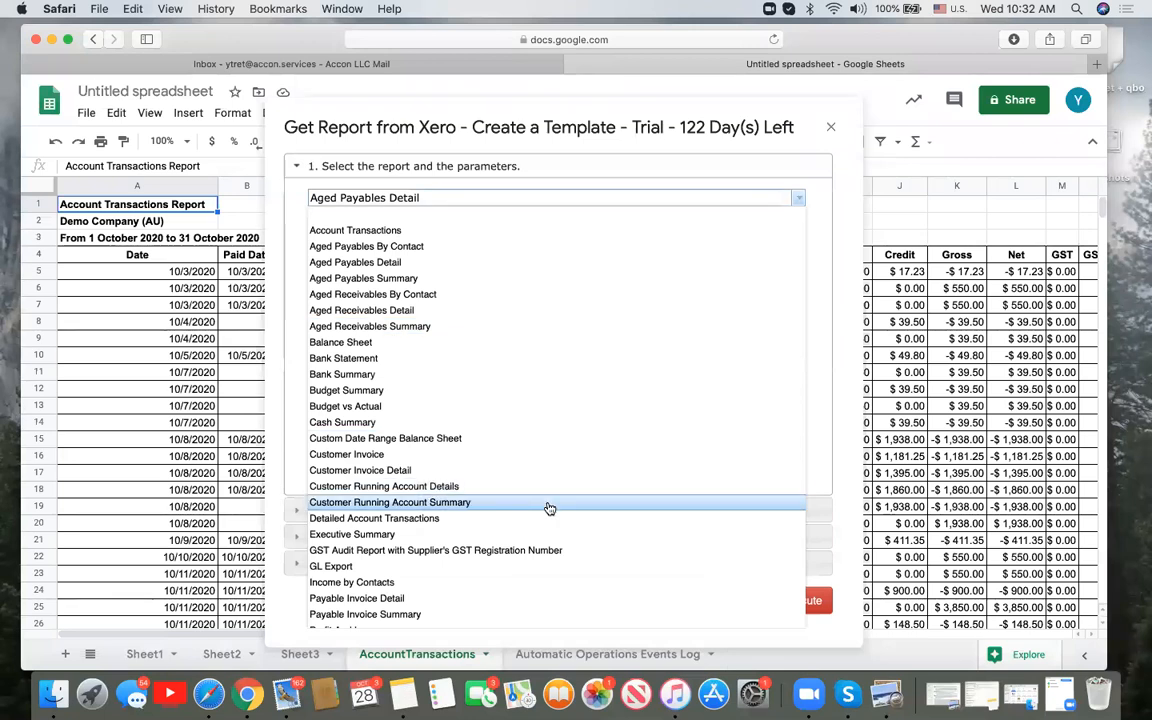
scroll(545, 510, down, 3)
scroll(549, 509, down, 4)
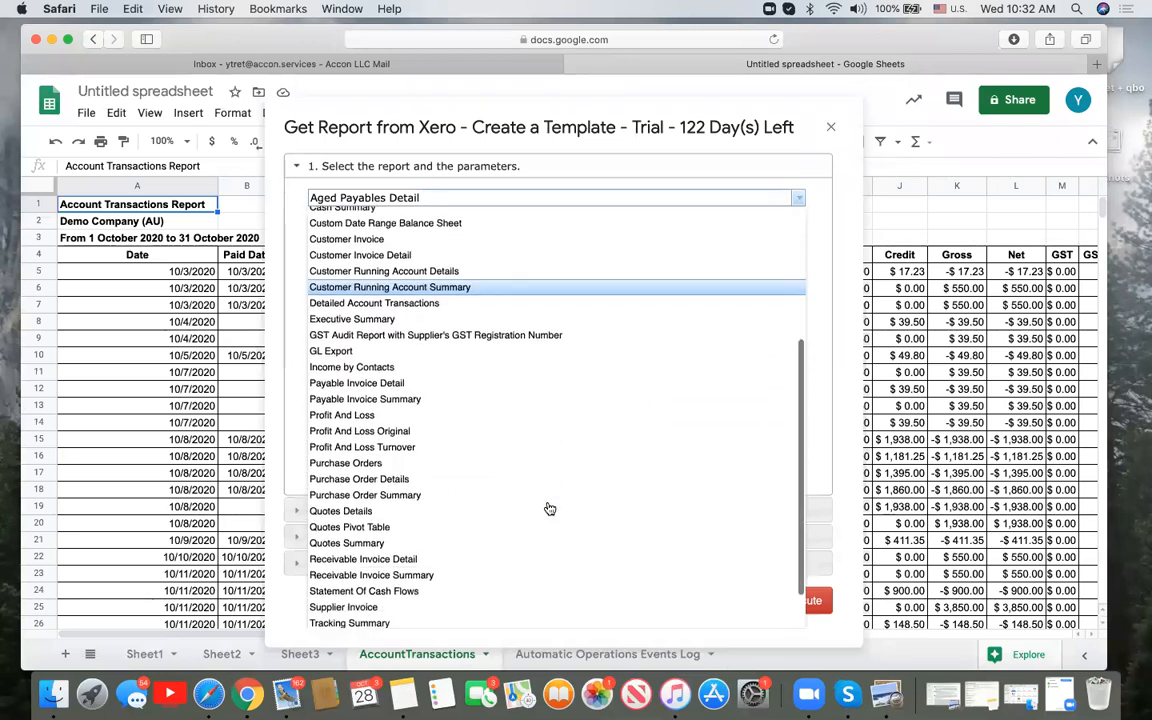
click(493, 404)
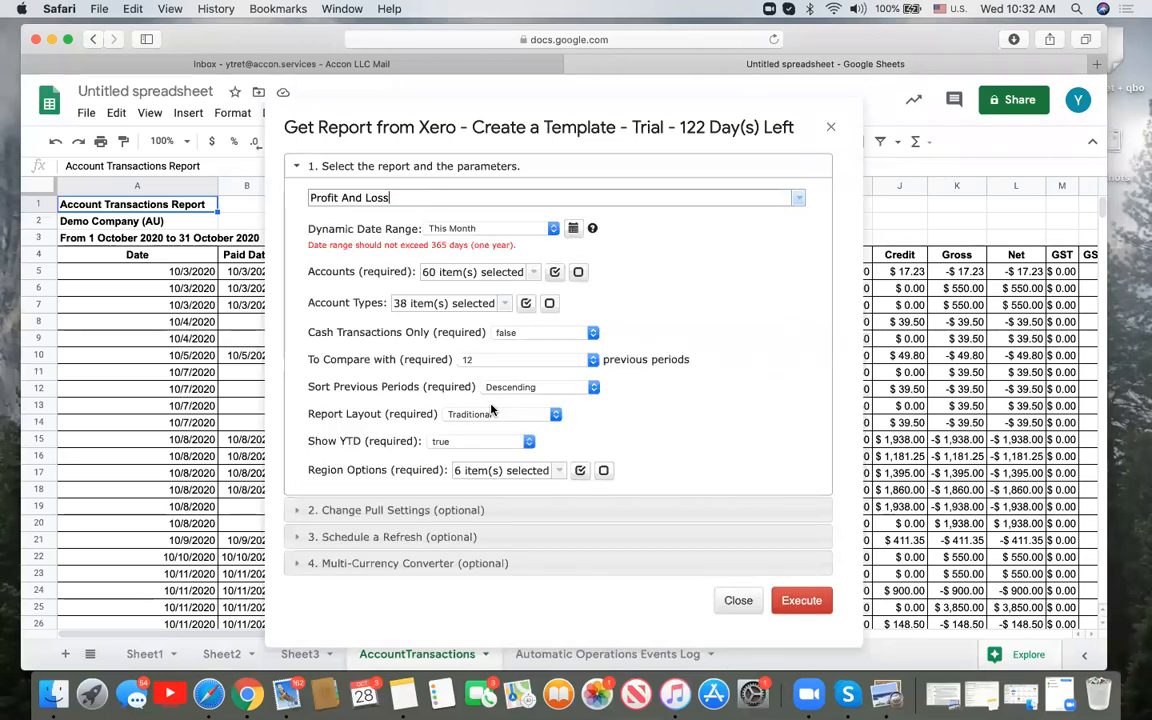
click(504, 303)
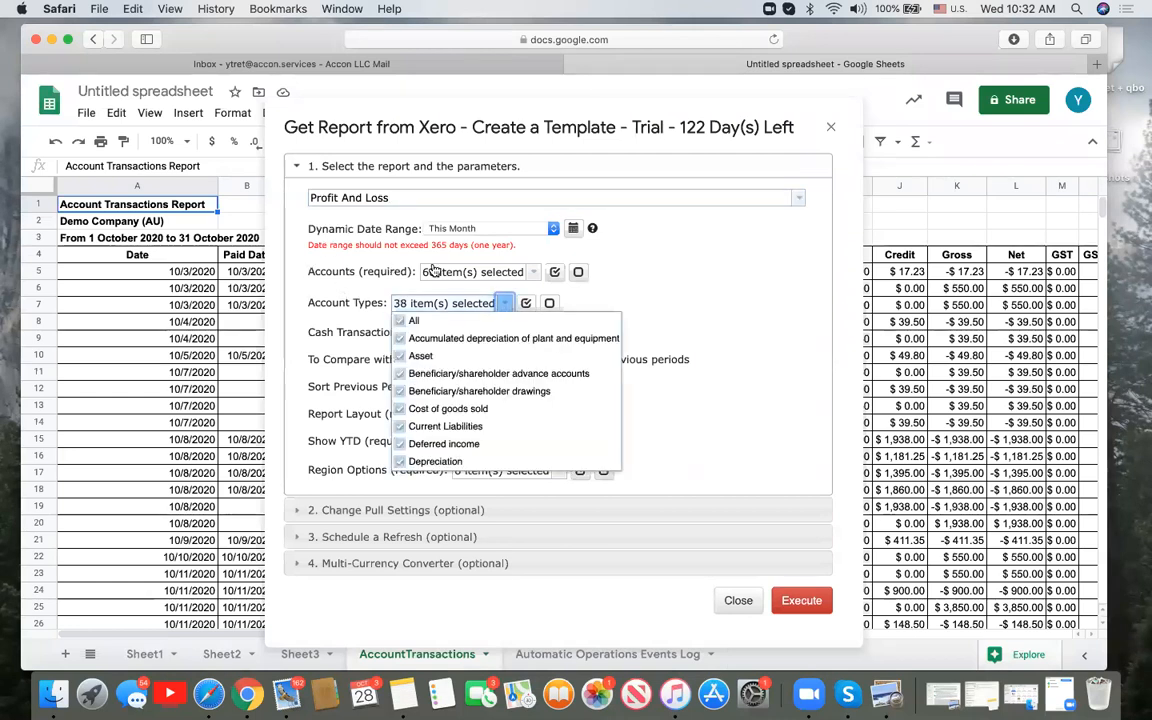
Switch the template to the Balance Sheet report and inspect its Accounts and Account Types parameters
click(798, 198)
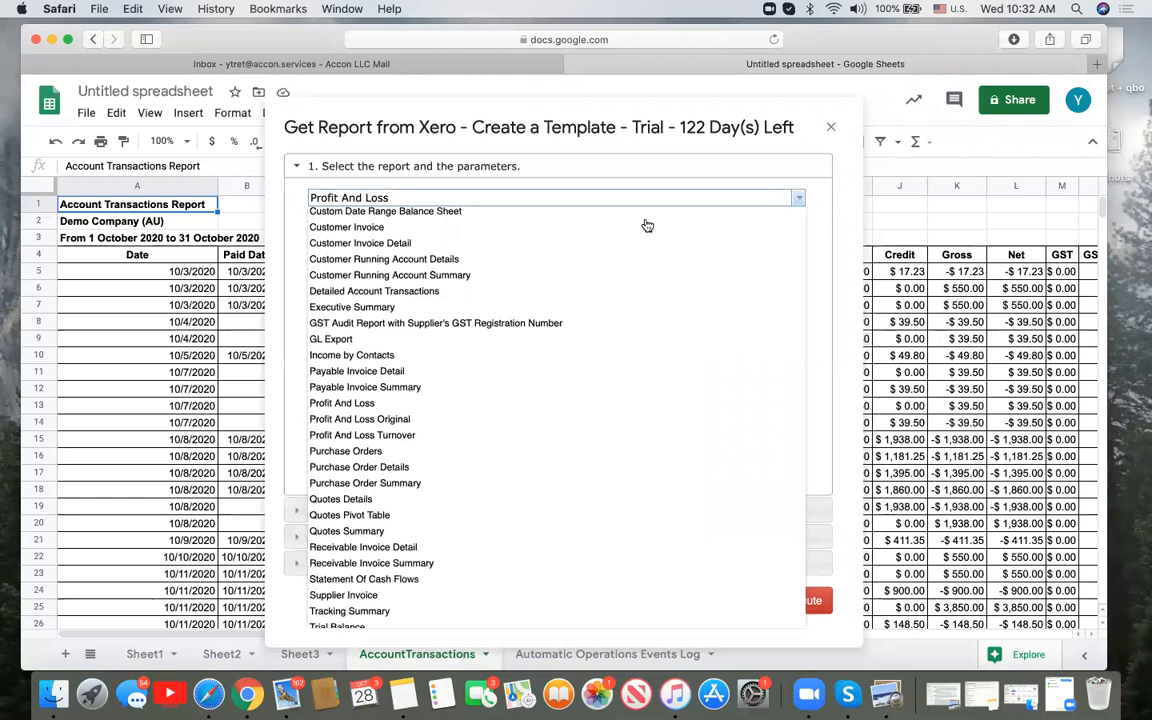
scroll(600, 338, down, 2)
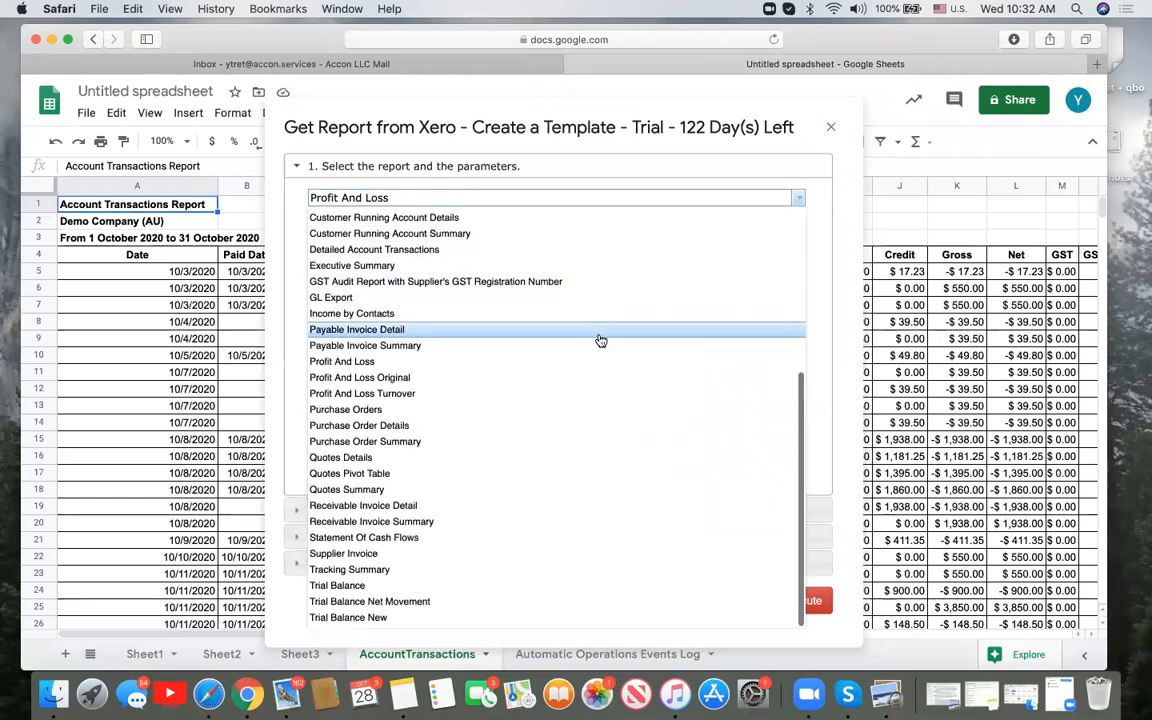
scroll(597, 340, up, 5)
scroll(512, 283, up, 2)
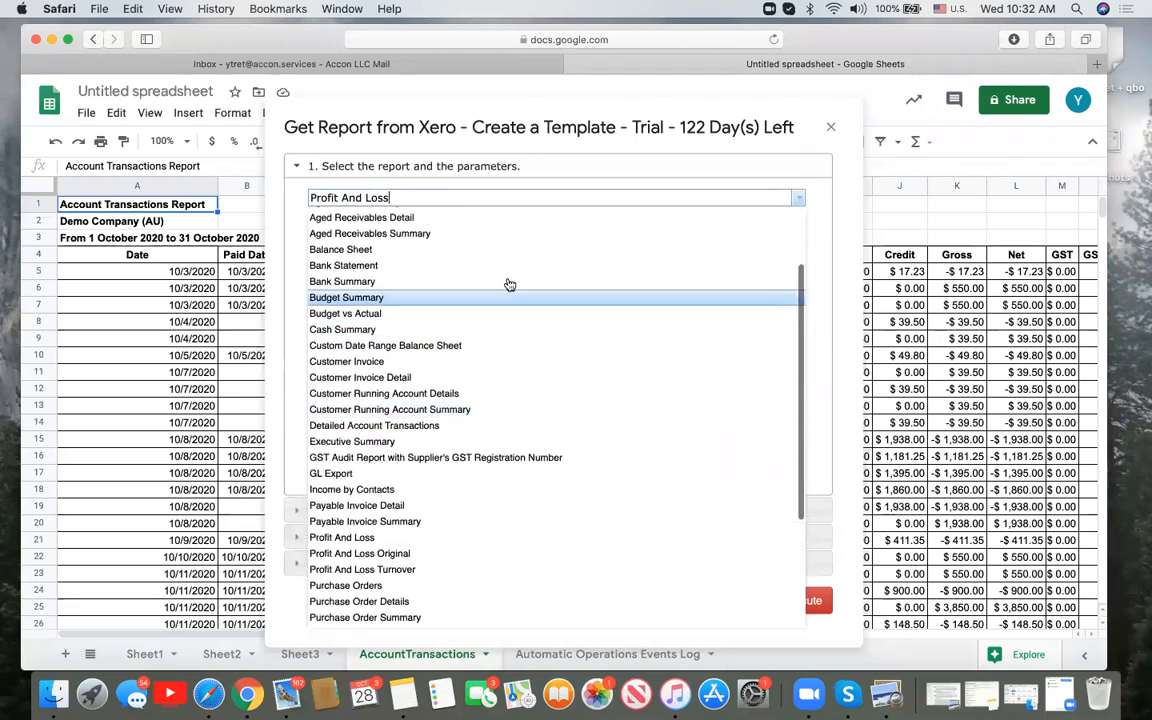
click(455, 250)
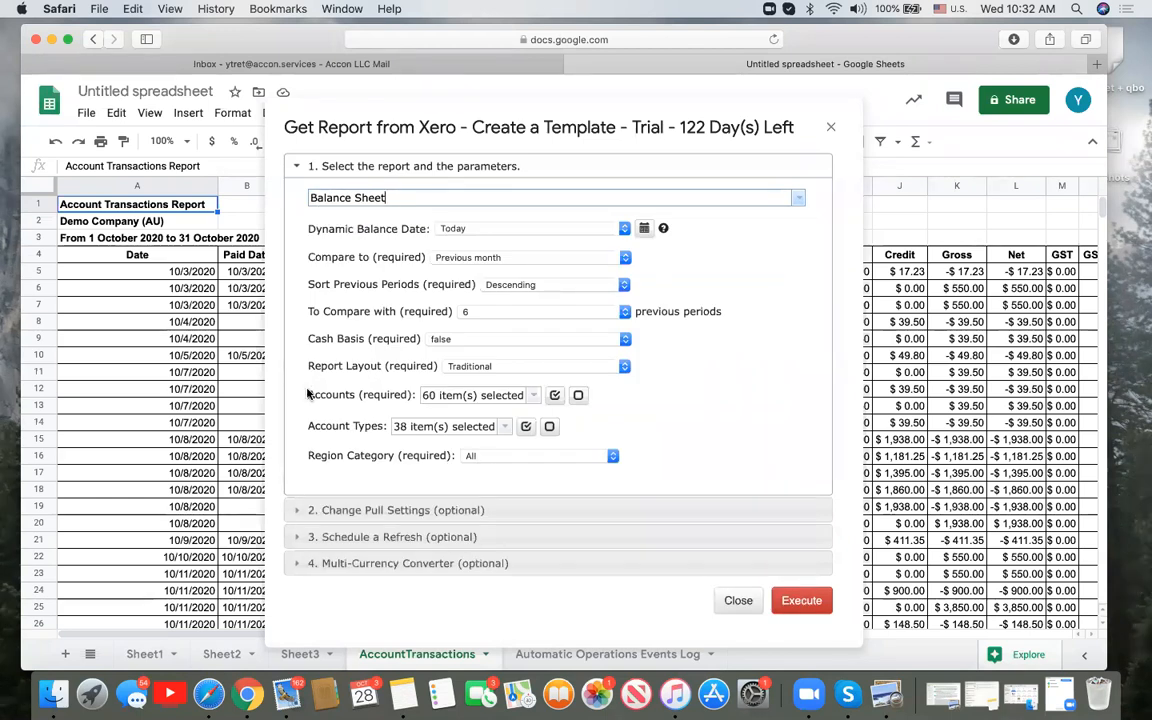
drag(308, 394, 389, 393)
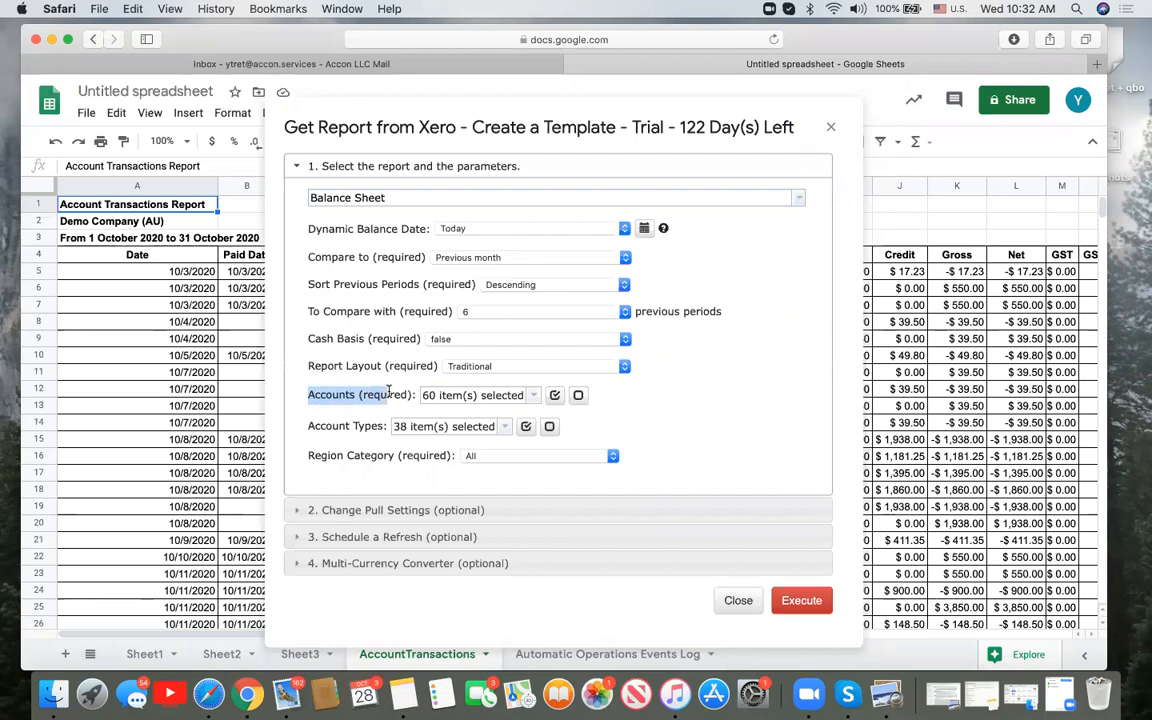
drag(309, 426, 381, 428)
click(676, 454)
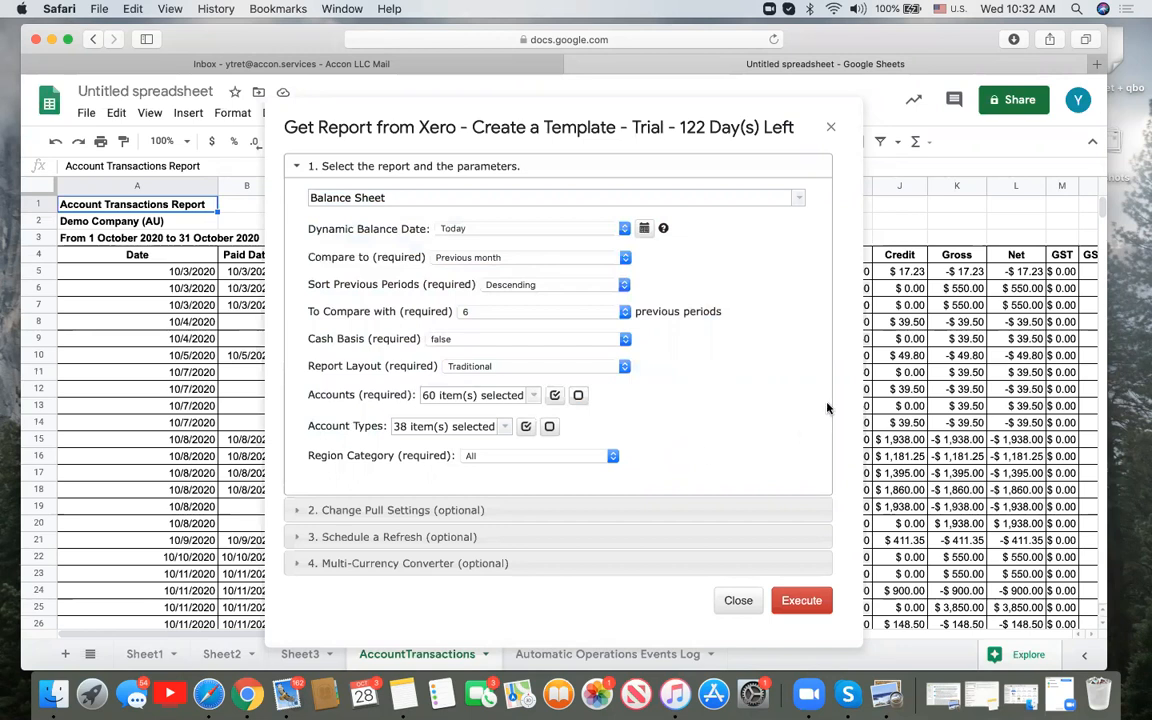
Switch the template to the Aged Receivables Detail report with ageing by Due Date
click(800, 198)
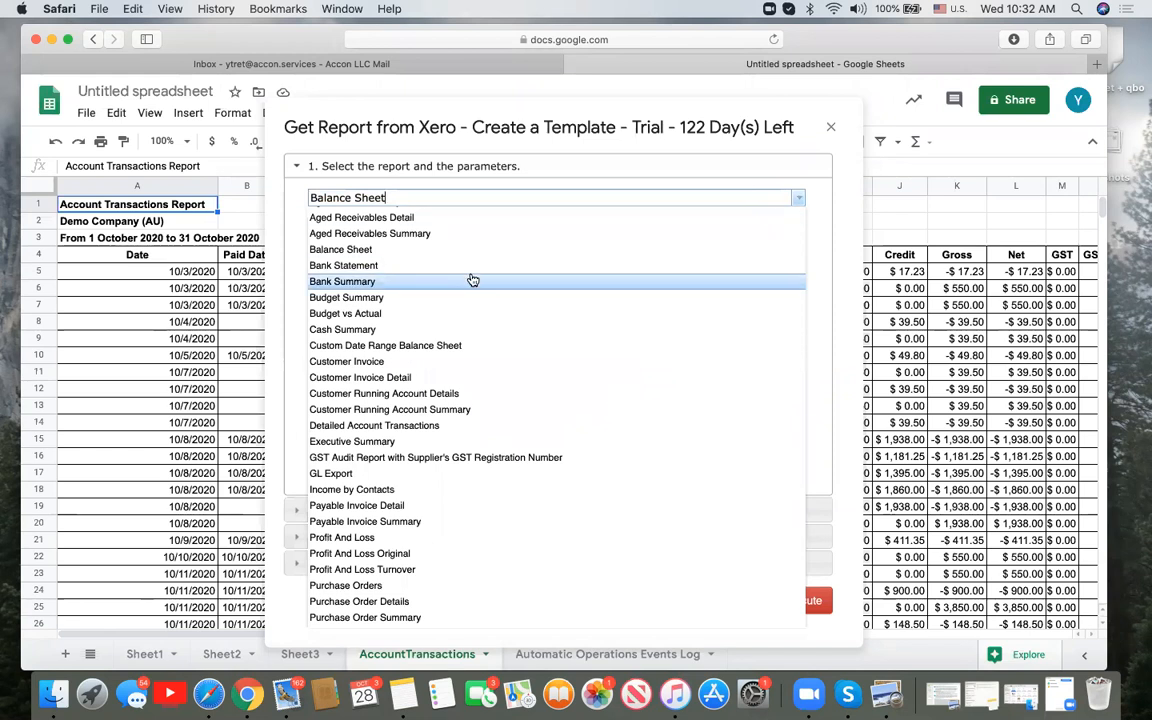
scroll(470, 283, up, 2)
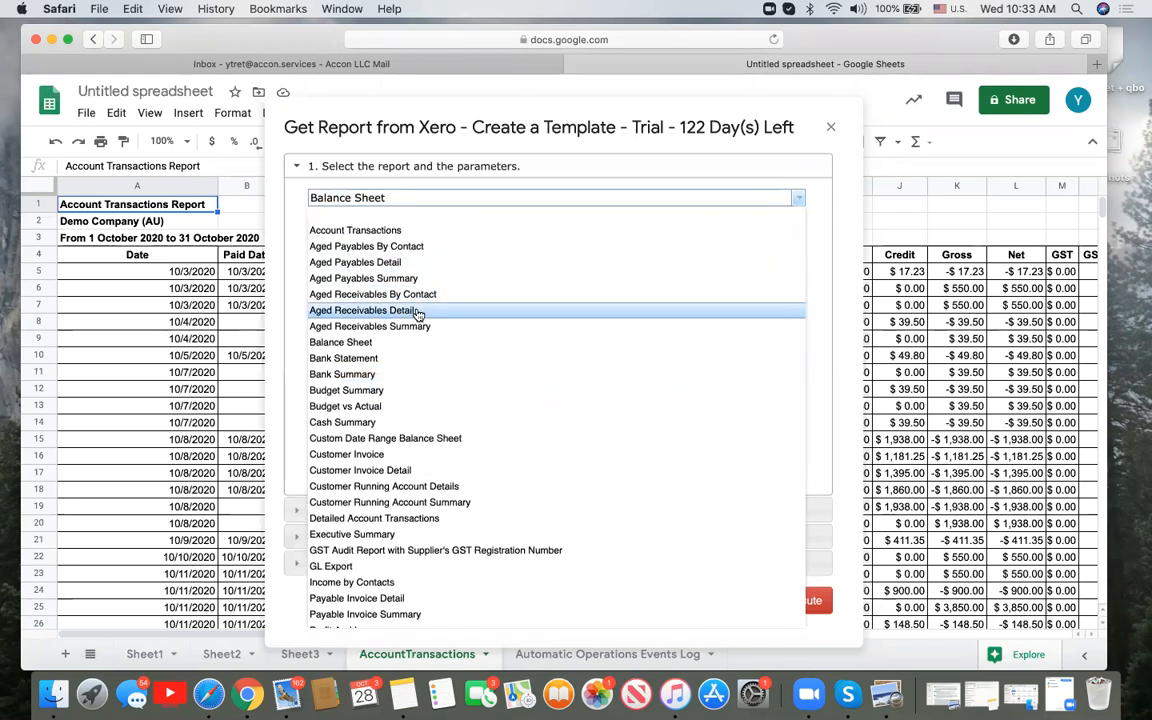
click(418, 313)
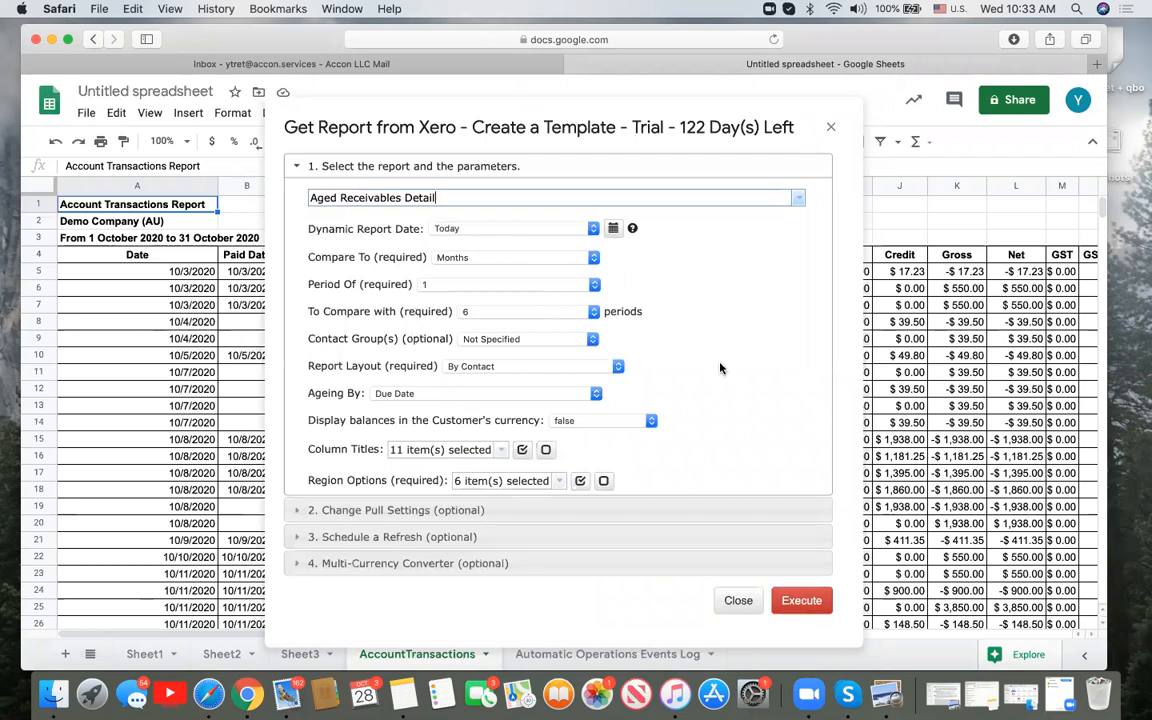
click(596, 398)
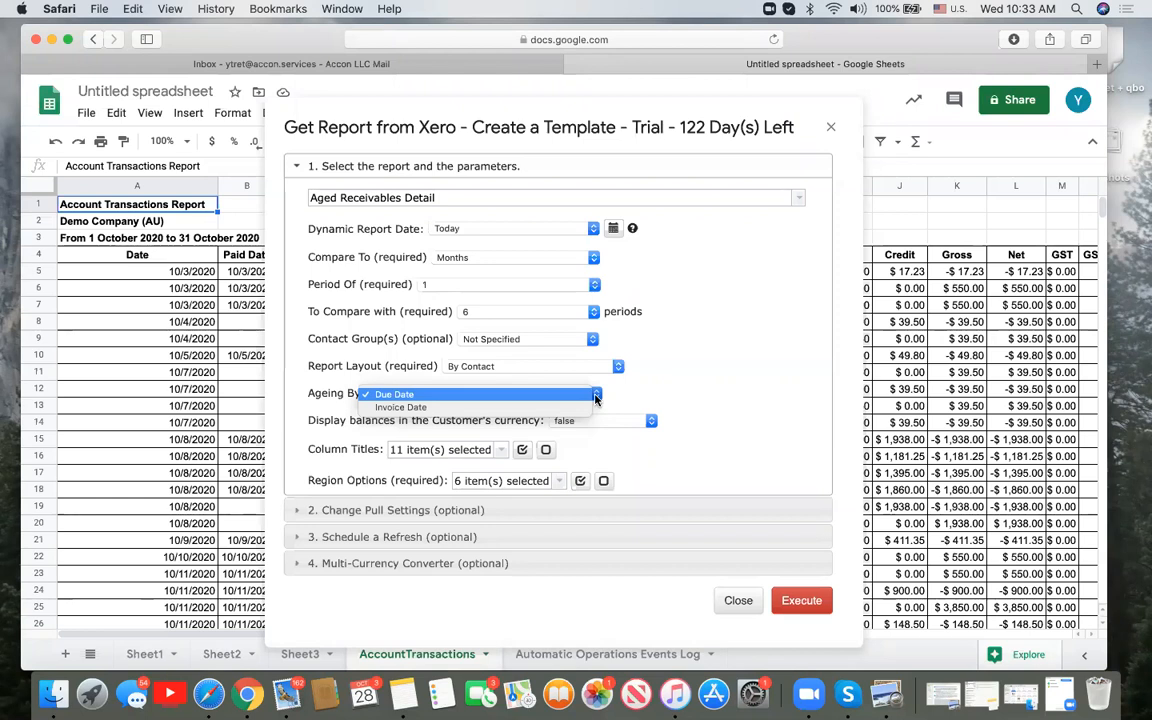
click(456, 395)
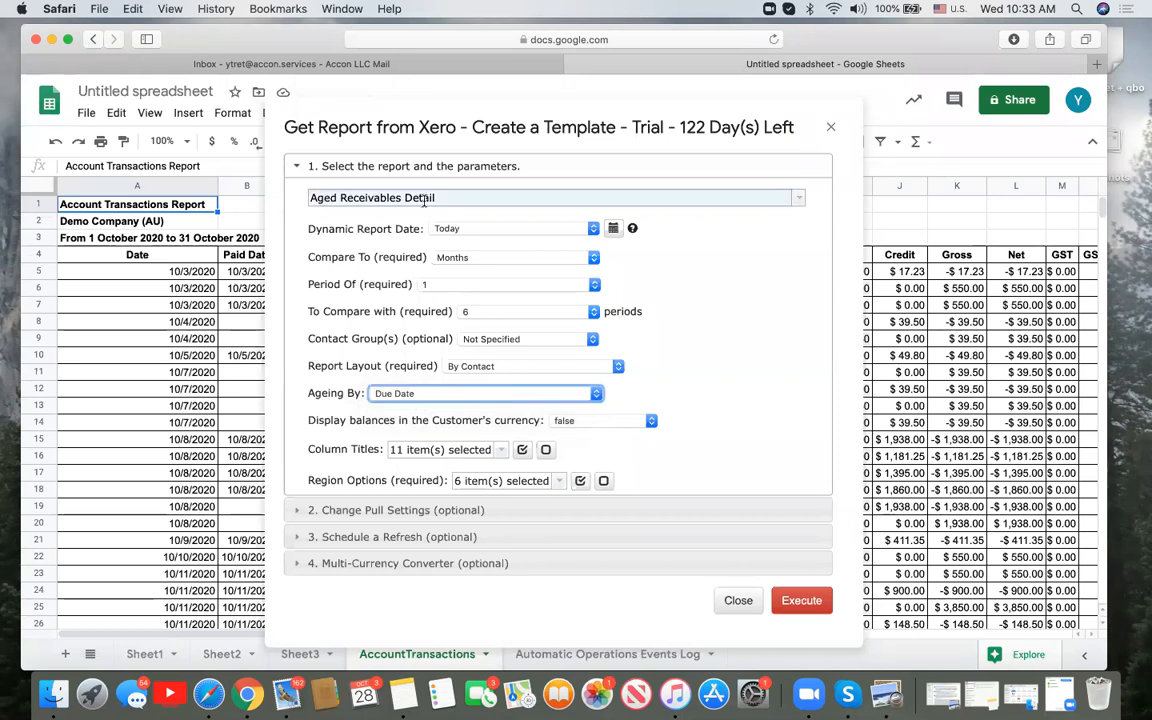
Switch the template to the Aged Receivables Summary report and check its Ageing By choices
click(797, 200)
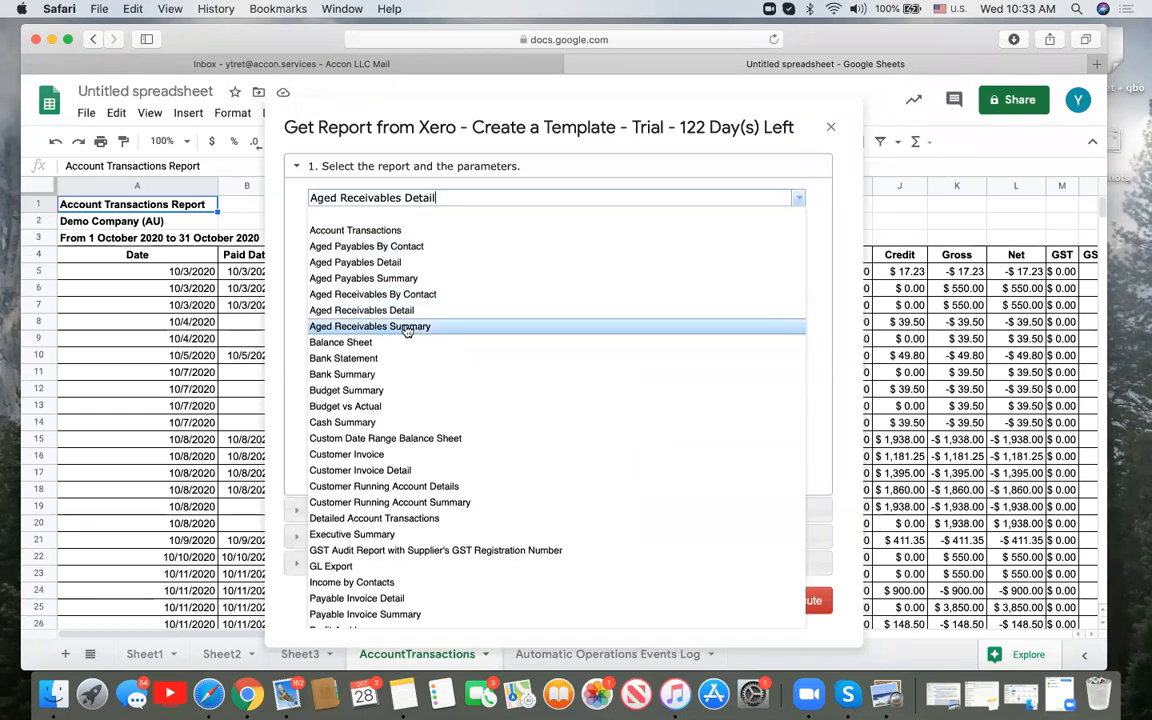
click(368, 326)
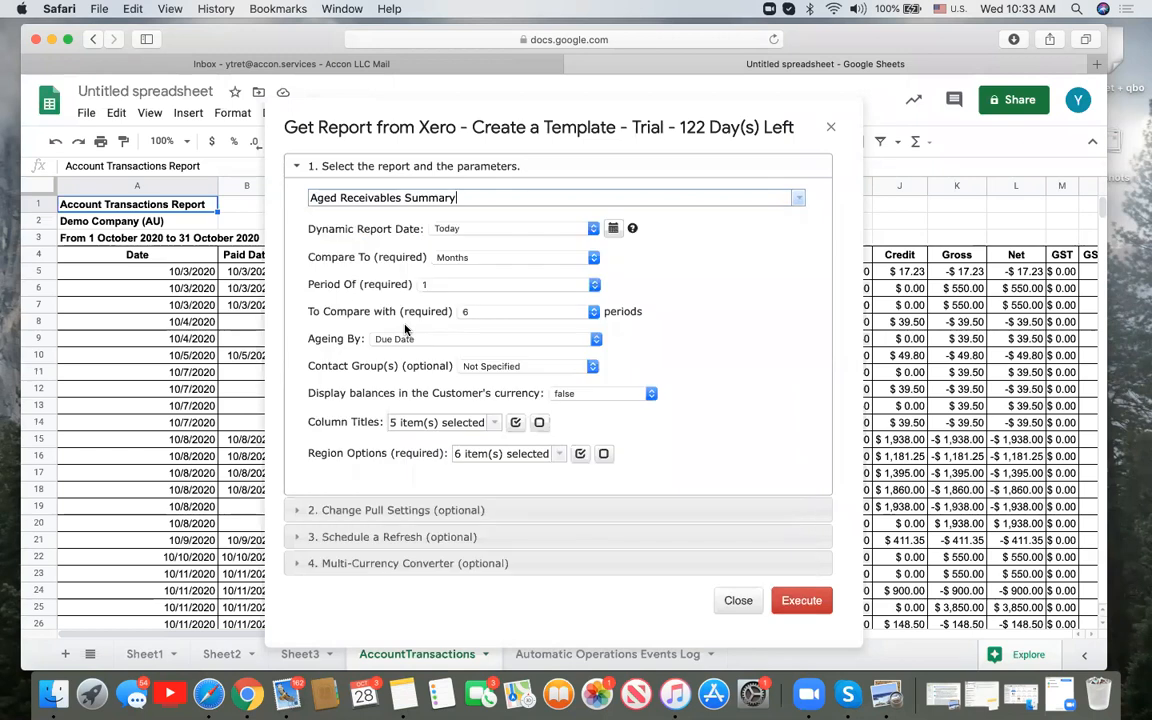
click(596, 340)
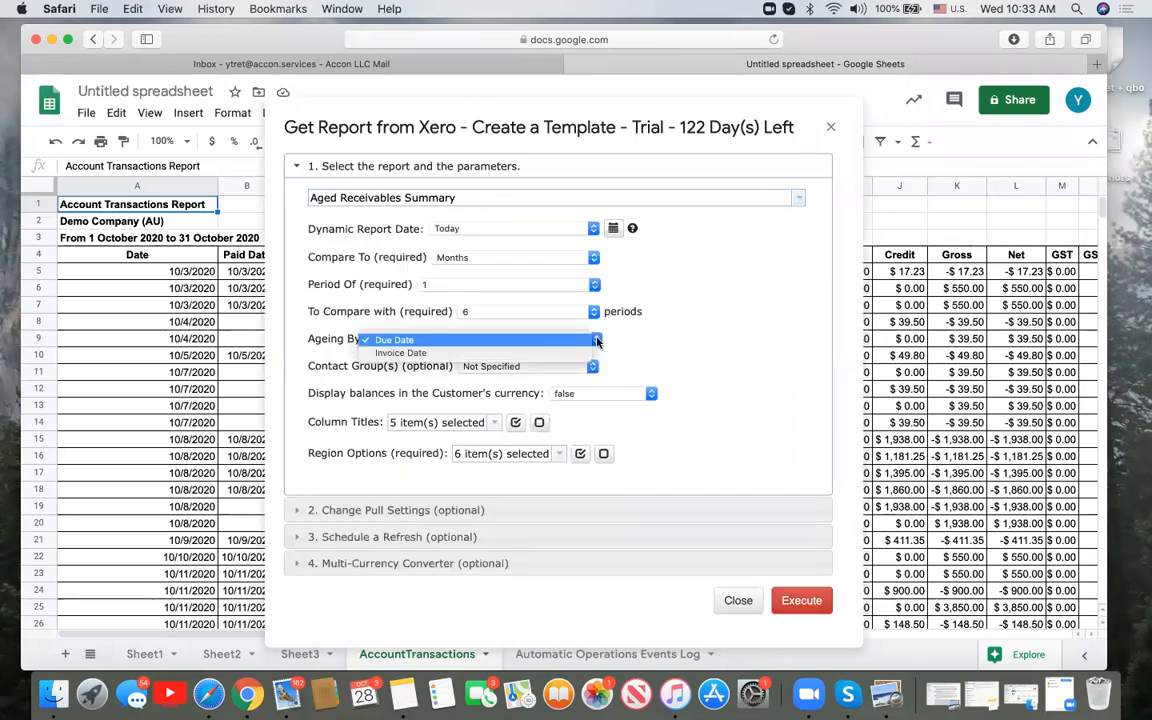
click(689, 340)
Switch the template to Aged Payables Detail and on to Aged Payables Summary, inspecting the option to display balances in the customer's currency
click(800, 199)
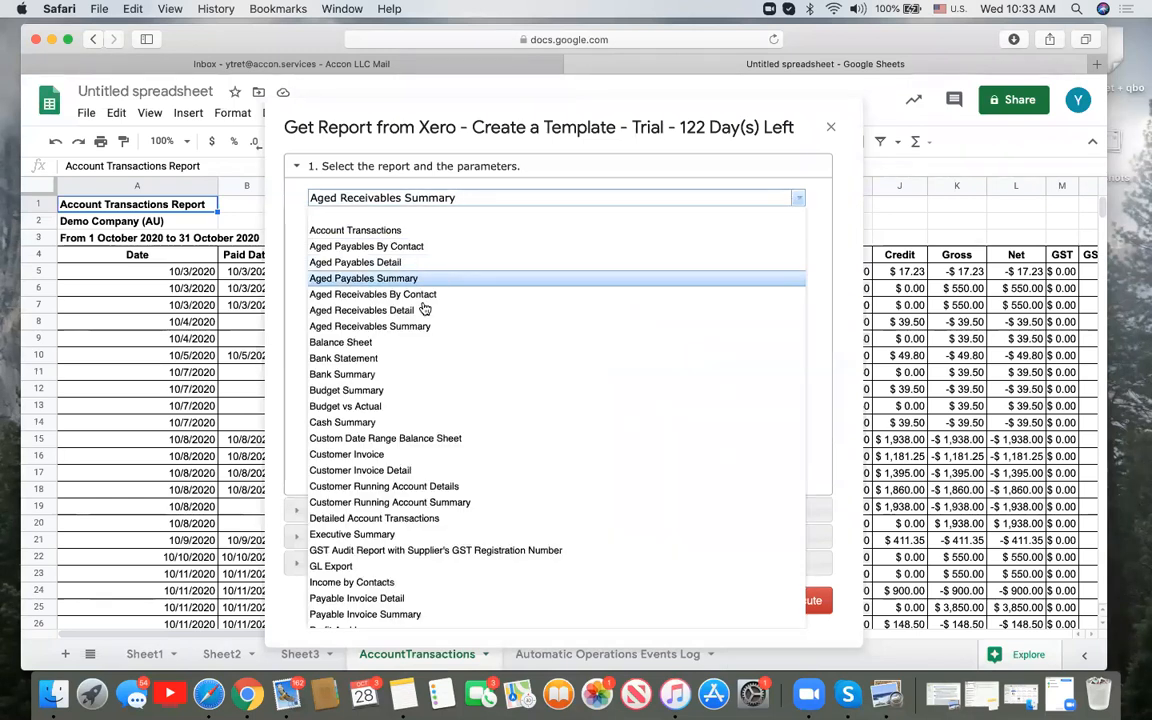
click(374, 262)
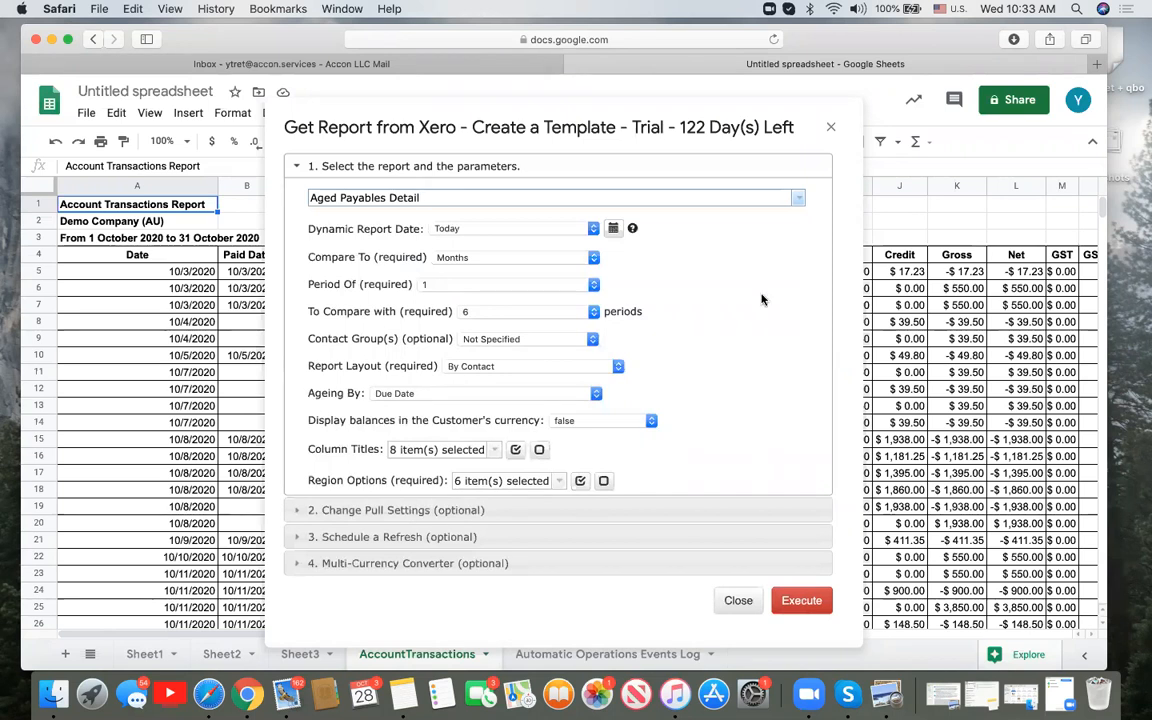
click(798, 200)
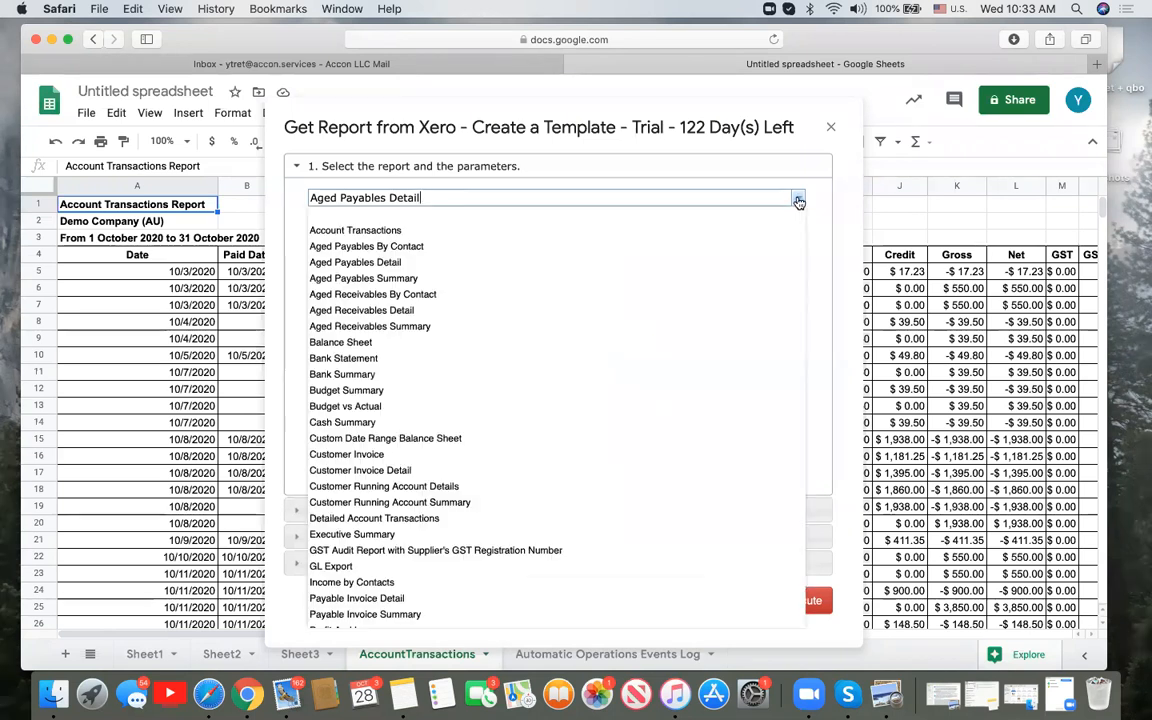
click(418, 280)
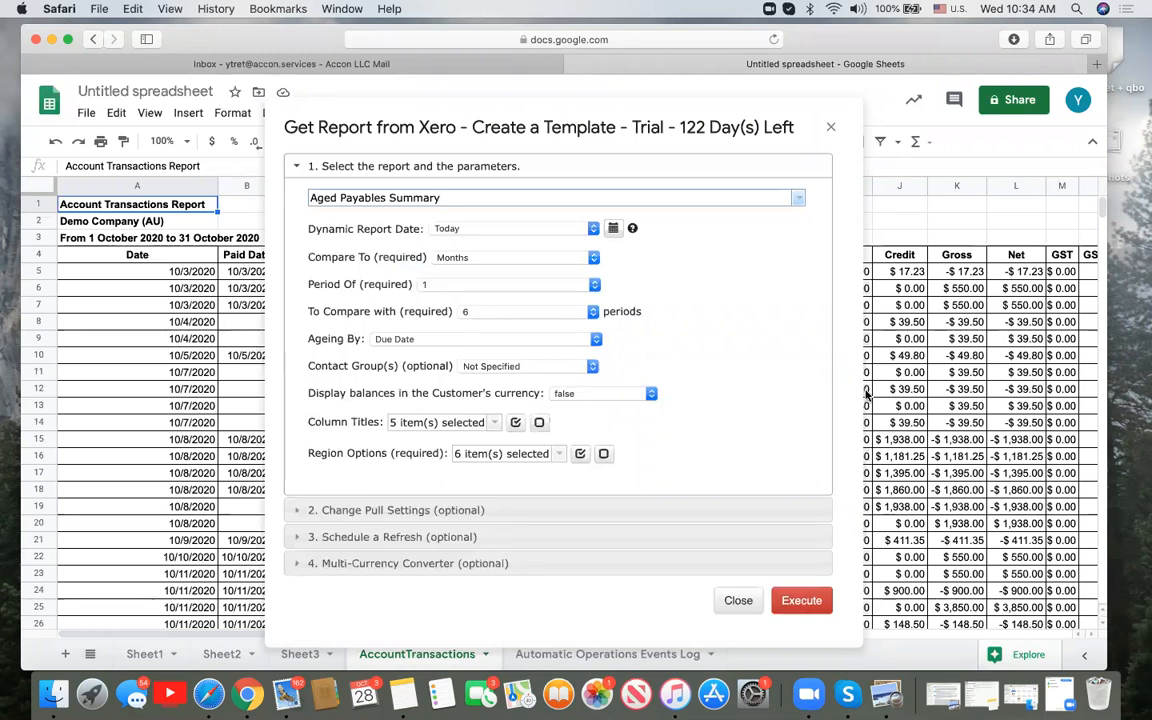
double_click(307, 392)
drag(447, 386, 547, 388)
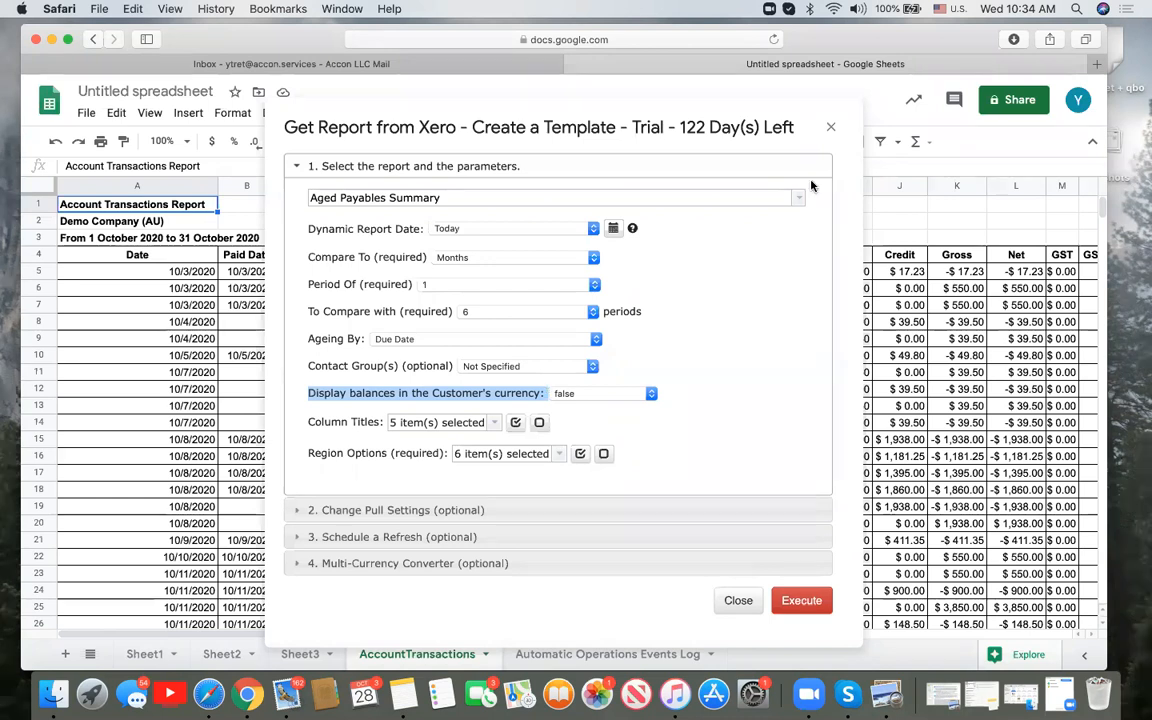
Switch the template to Aged Receivables Detail, set displaying balances in the customer's currency to true, and execute the report
click(797, 200)
click(797, 201)
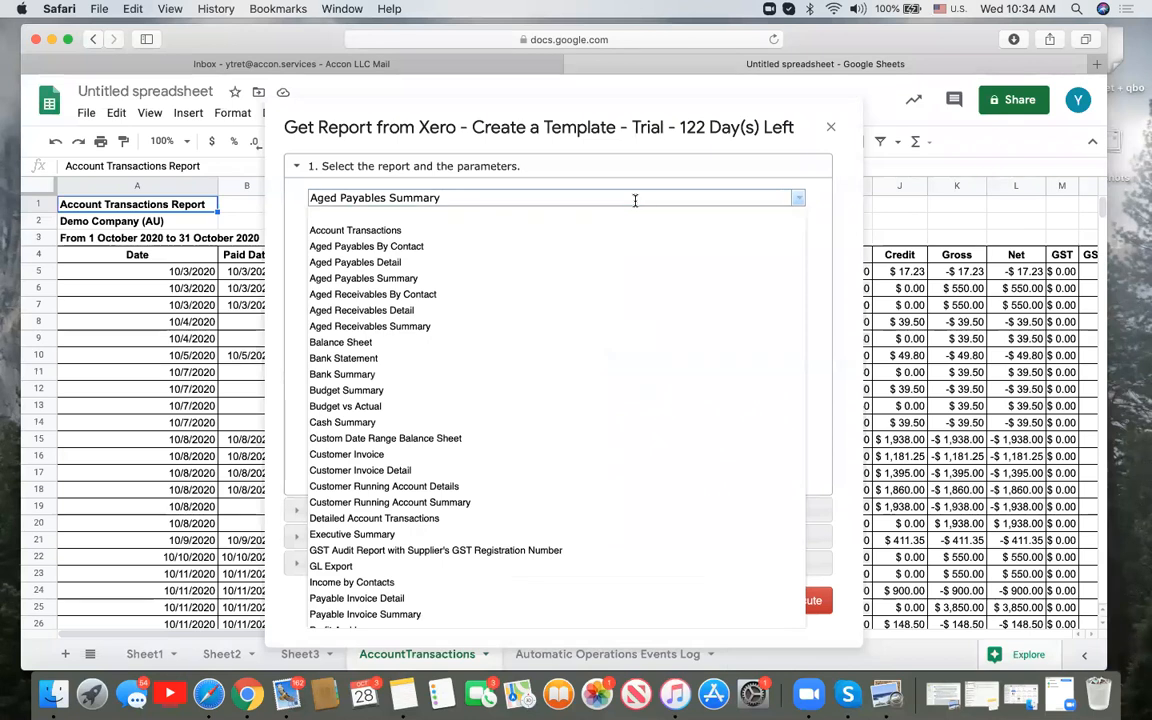
click(427, 310)
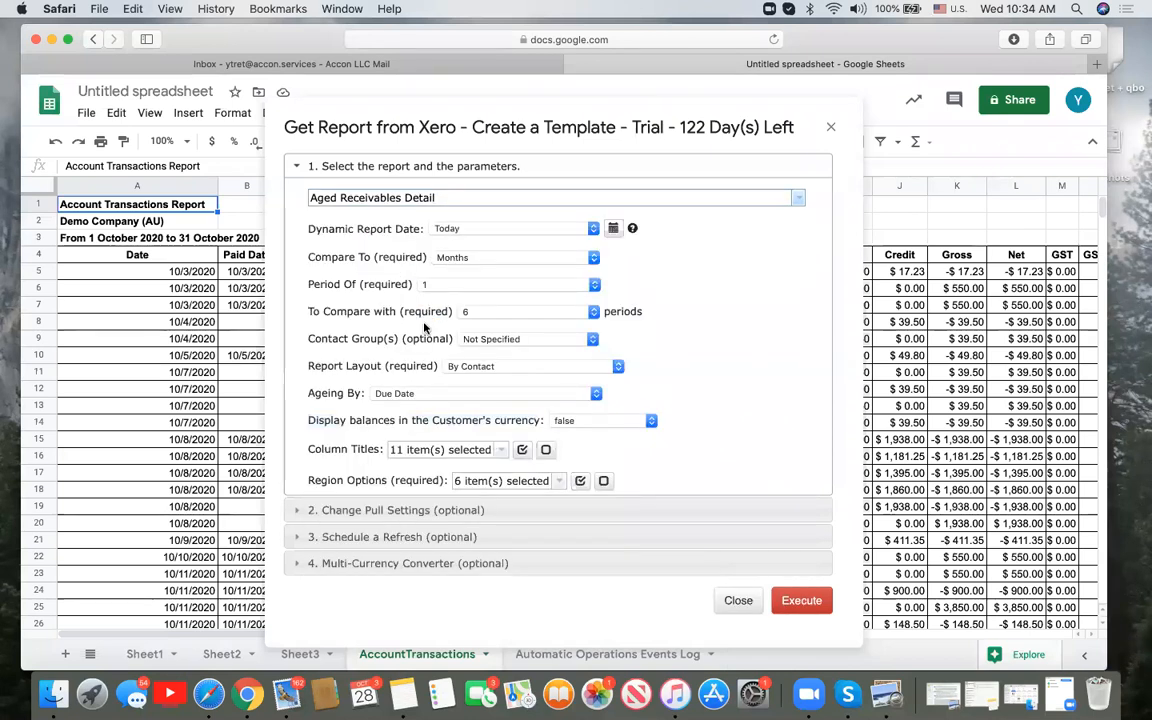
click(651, 421)
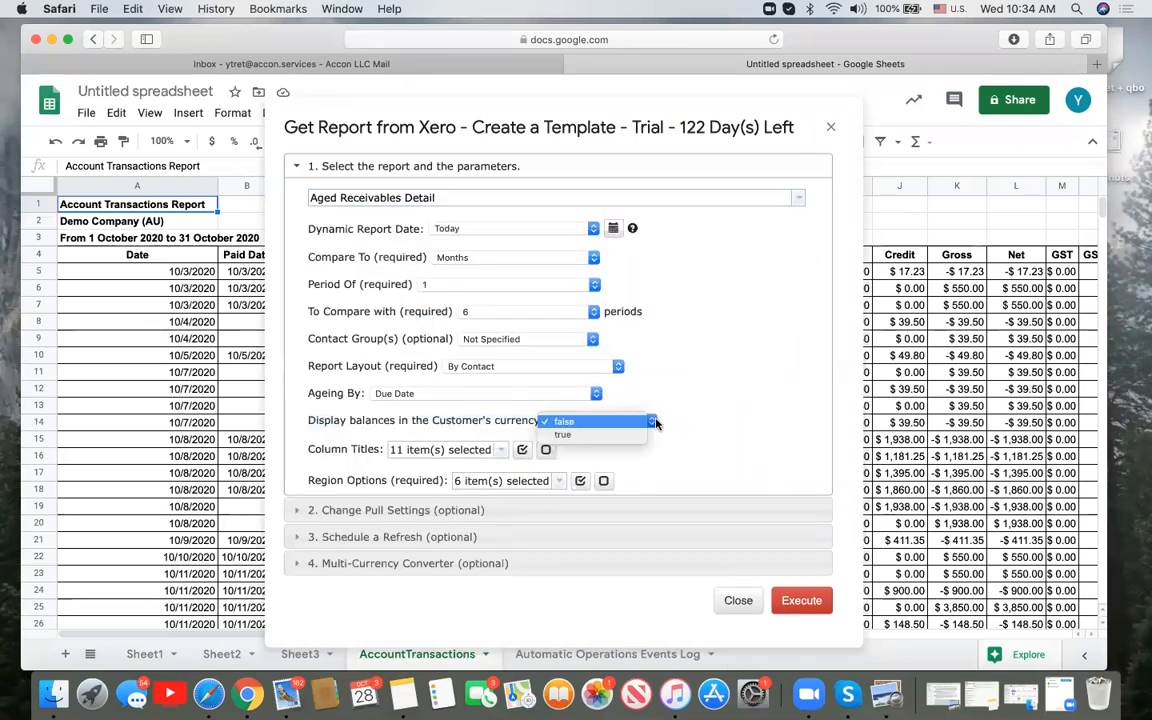
click(603, 437)
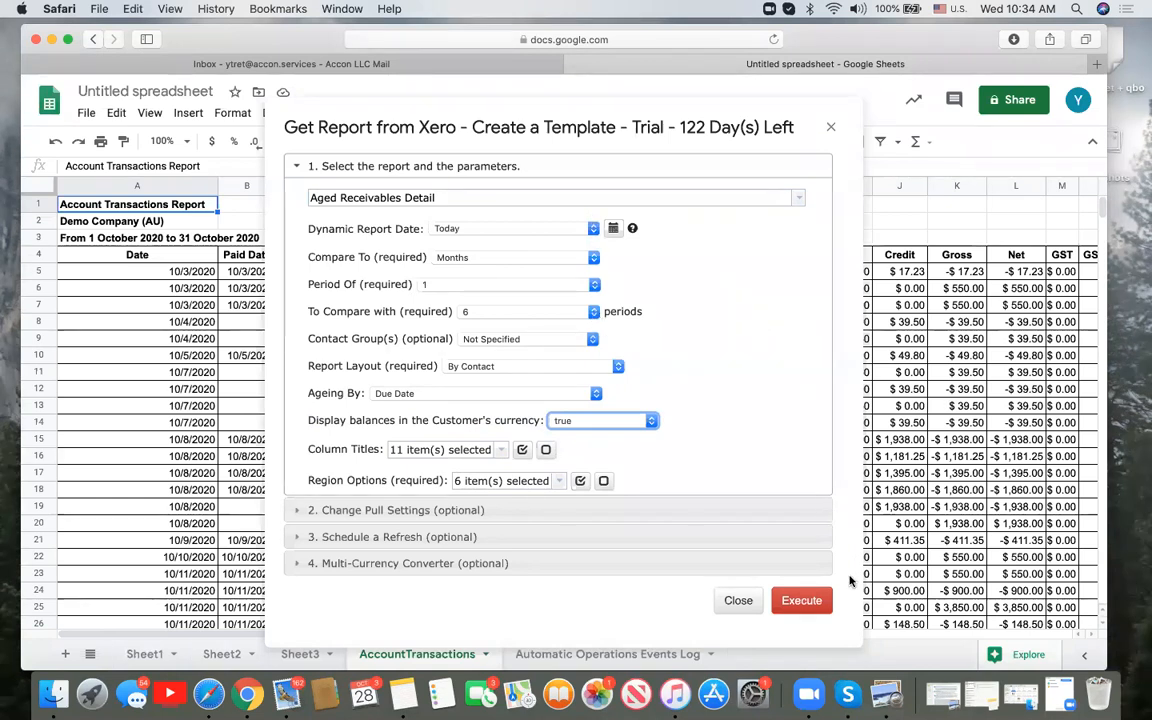
click(812, 605)
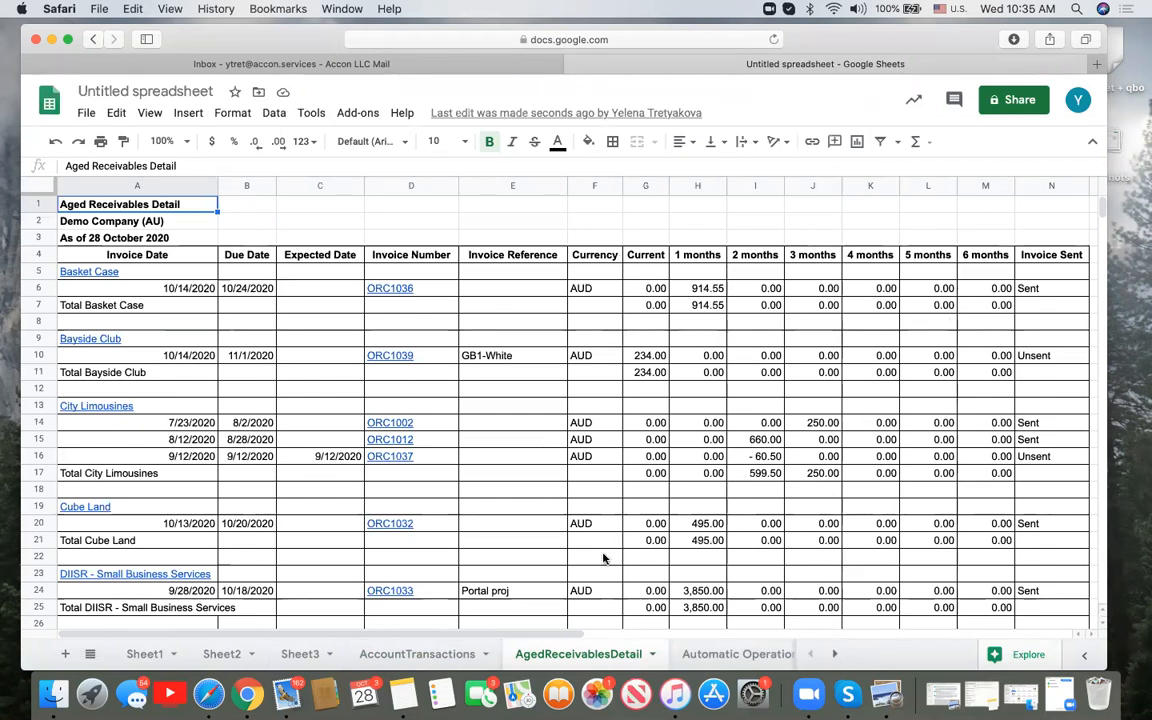
Examine the pulled Aged Receivables Detail report from its header to the totals, including the invoice Currency column
scroll(603, 558, down, 7)
scroll(603, 558, up, 6)
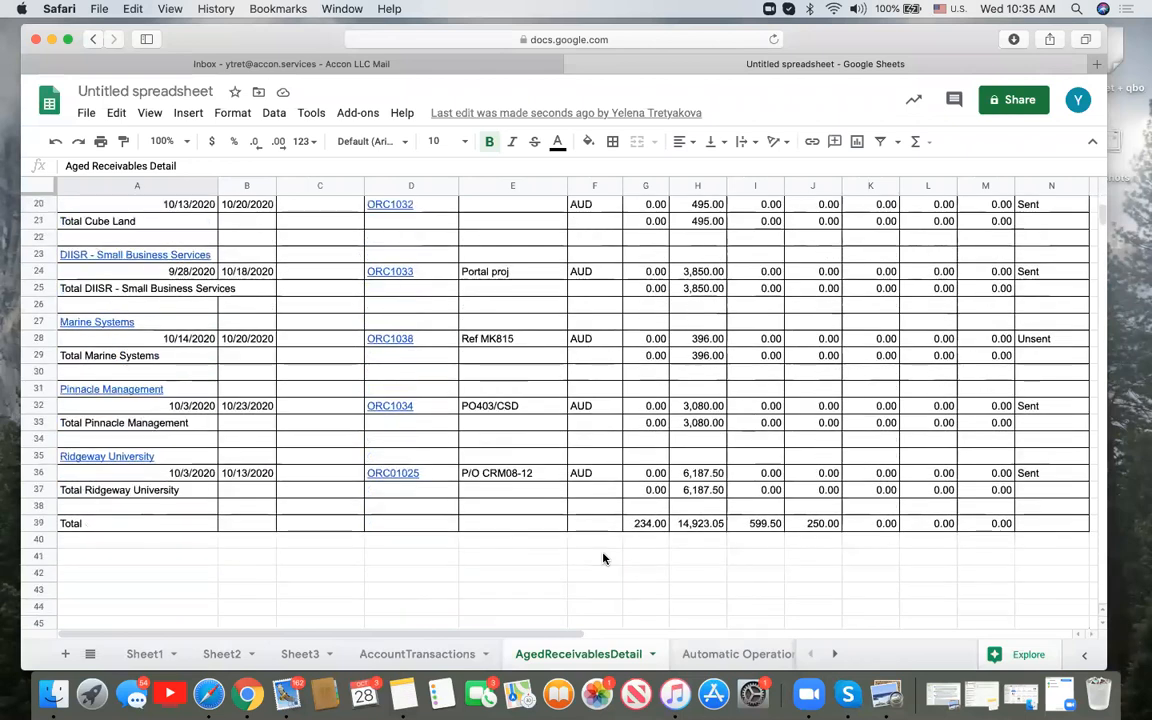
scroll(603, 558, up, 2)
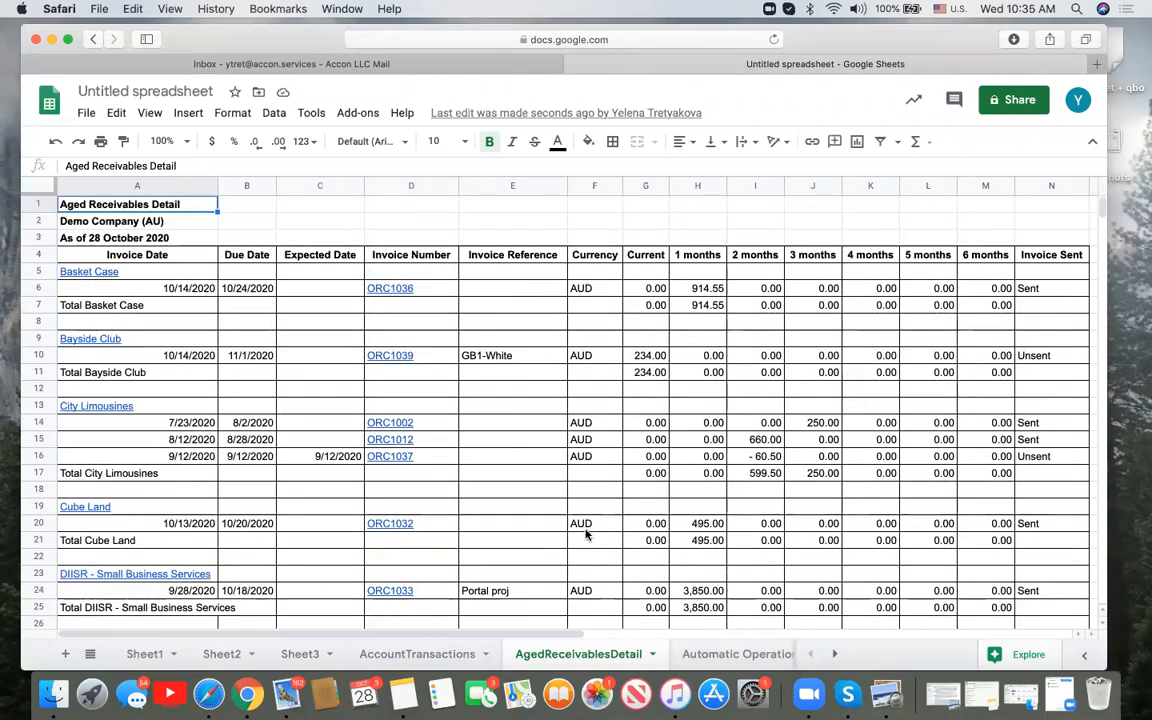
click(599, 289)
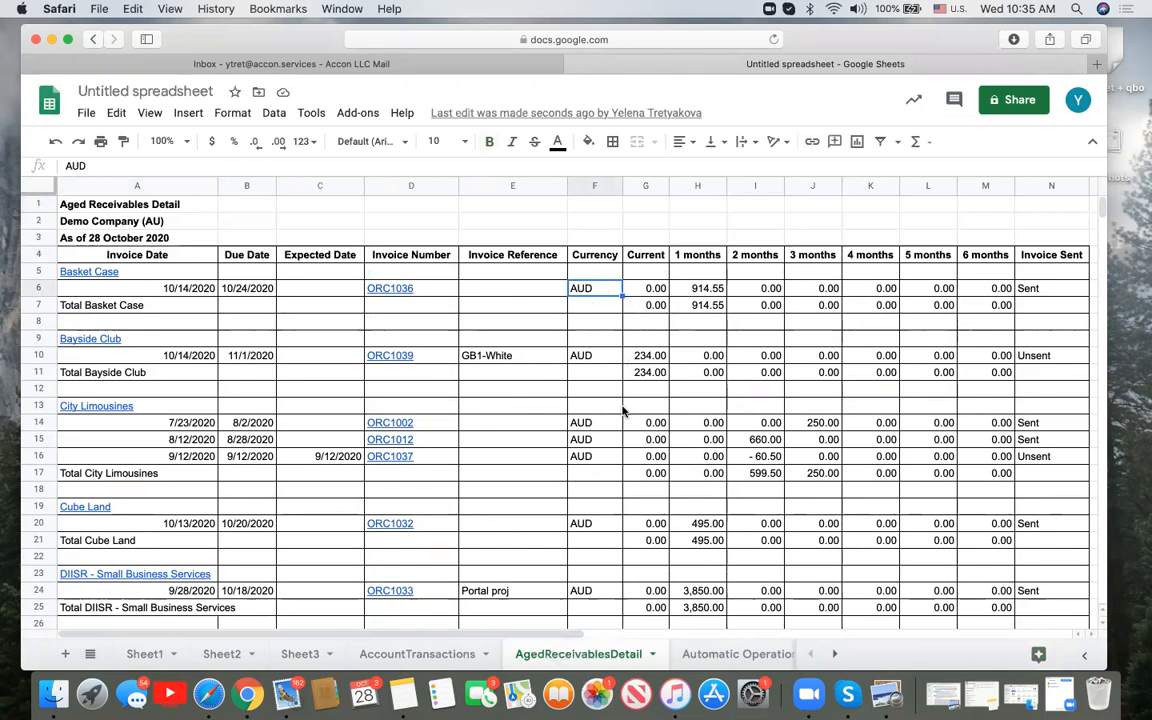
scroll(622, 410, down, 5)
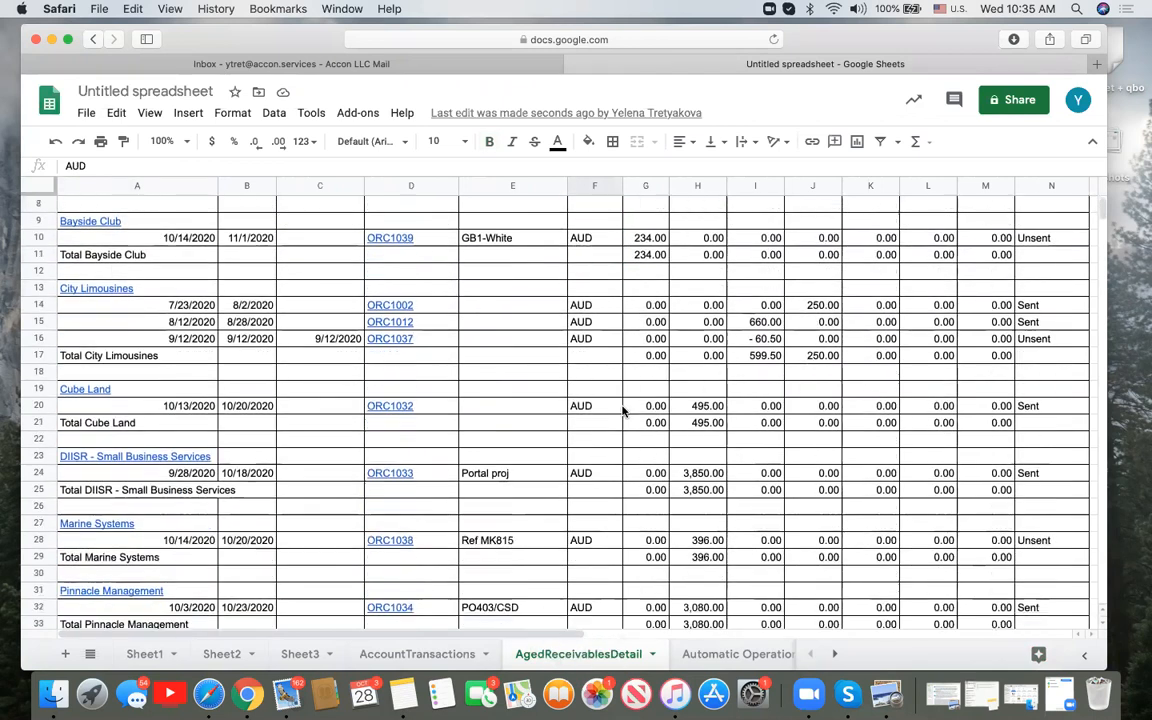
scroll(622, 410, down, 1)
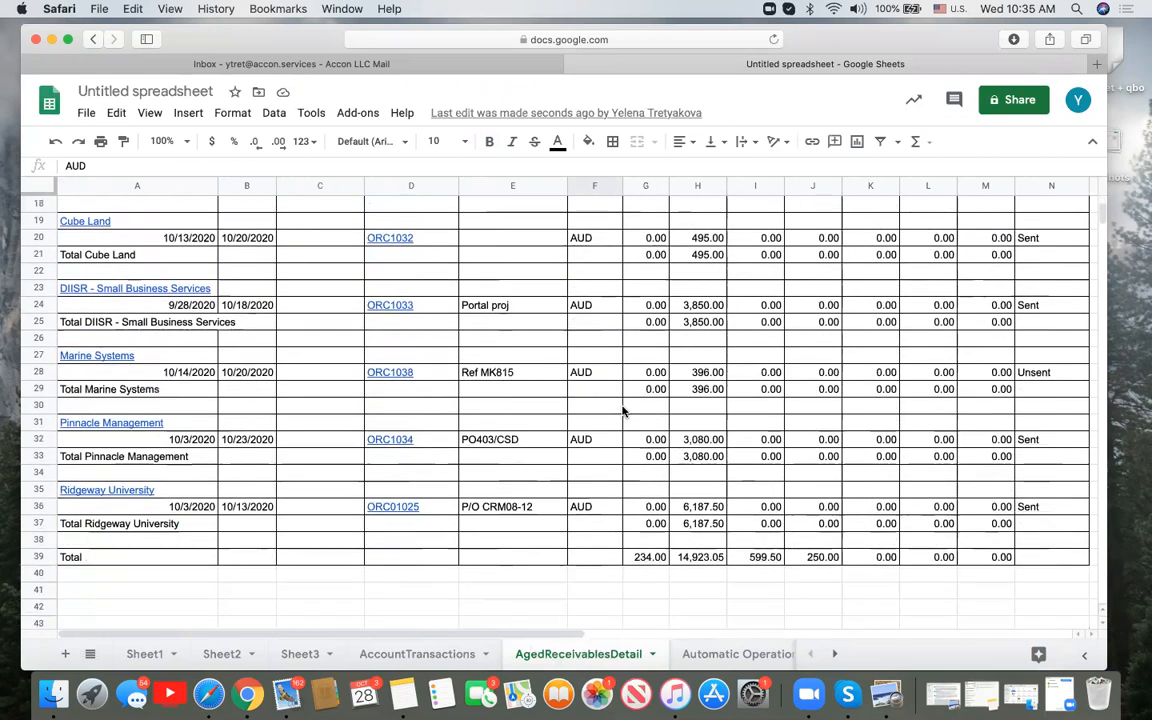
scroll(622, 410, up, 6)
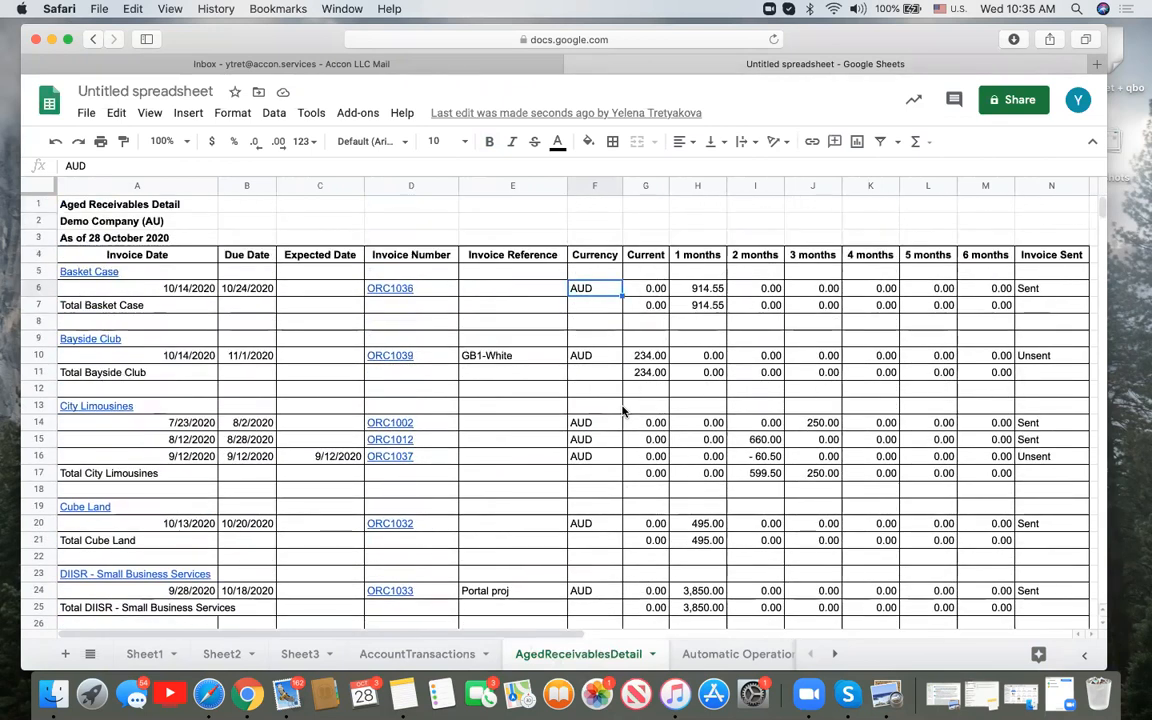
Start a G-Accon for XERO template for getting accounting data and choose the Invoices table
click(365, 114)
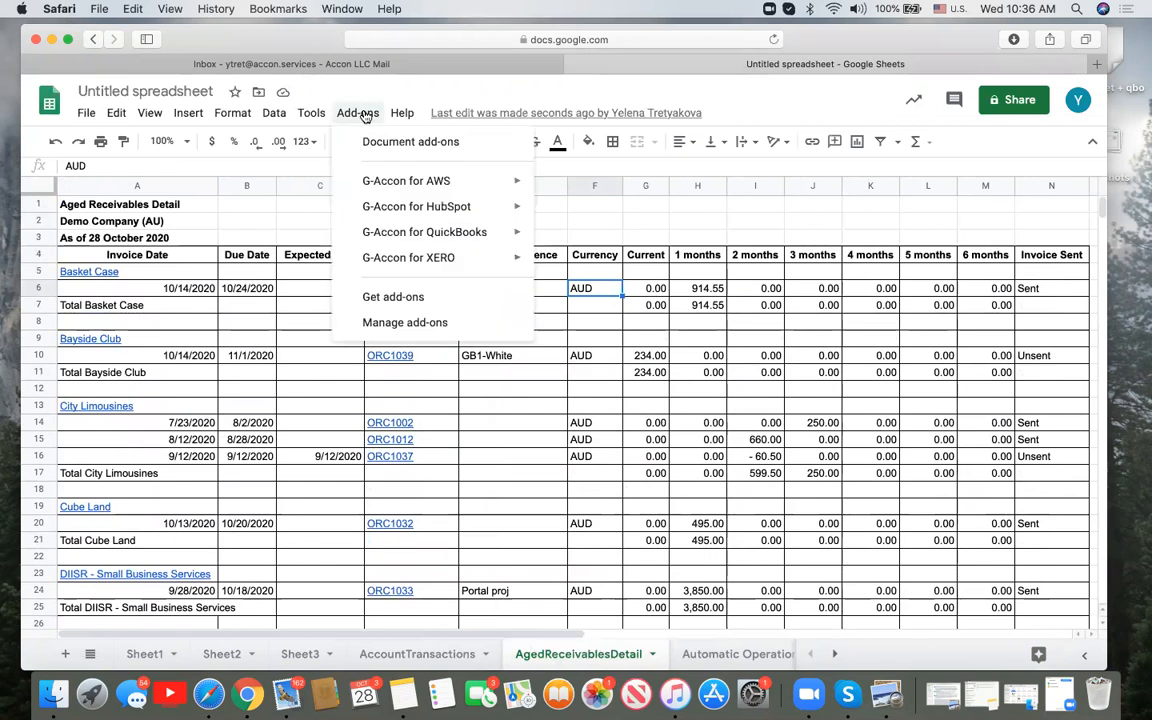
mouse_move(430, 259)
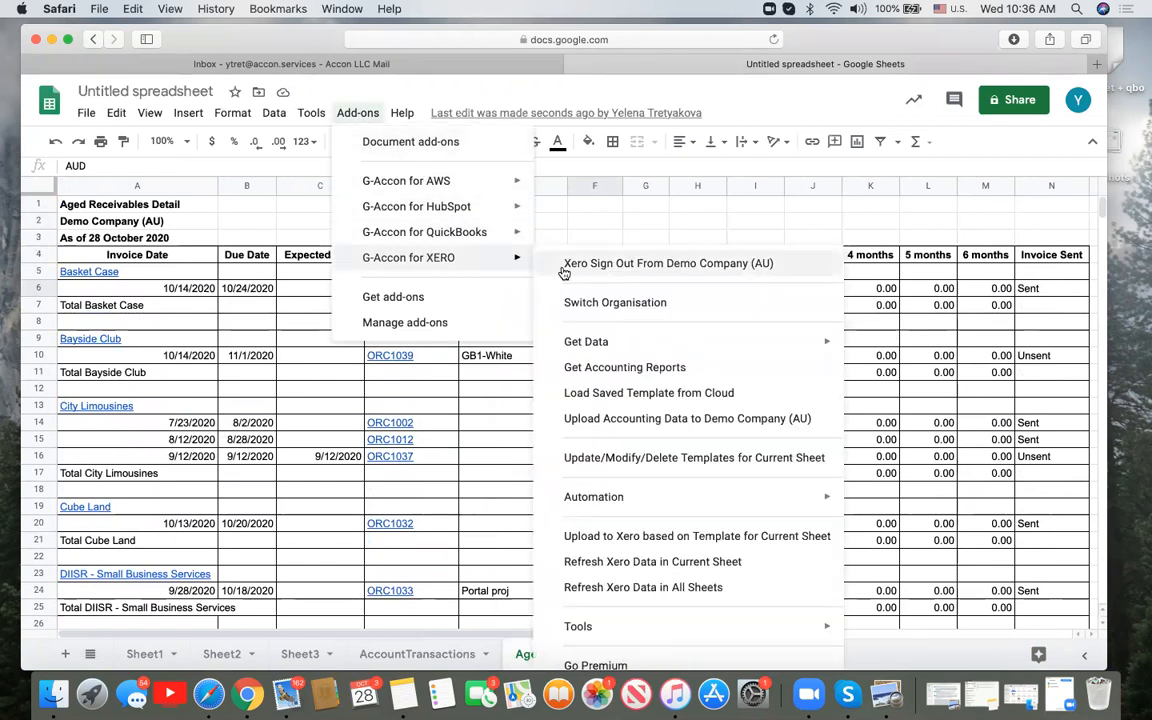
mouse_move(759, 345)
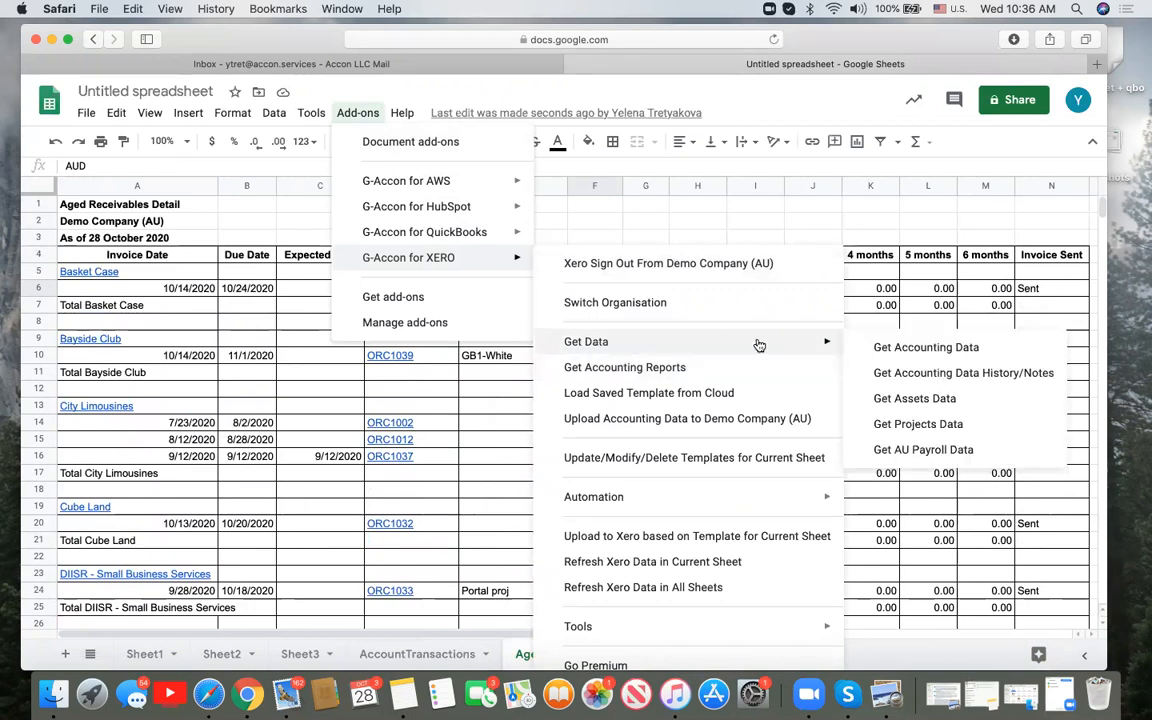
click(862, 348)
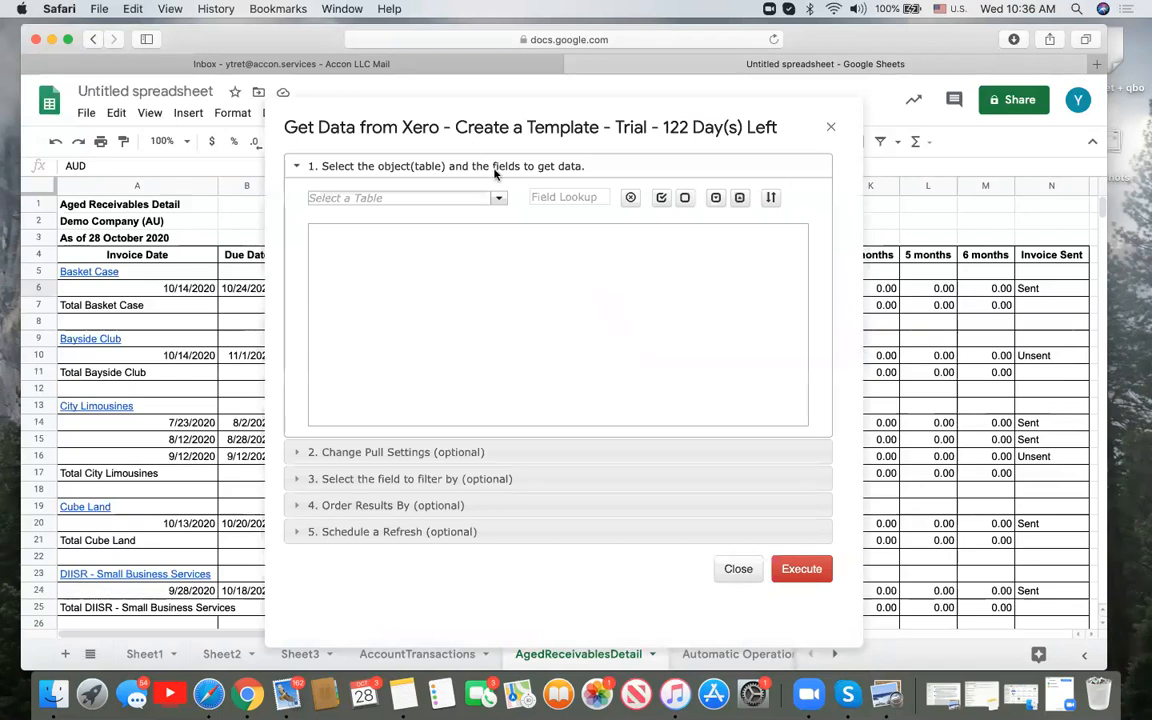
click(500, 199)
click(501, 199)
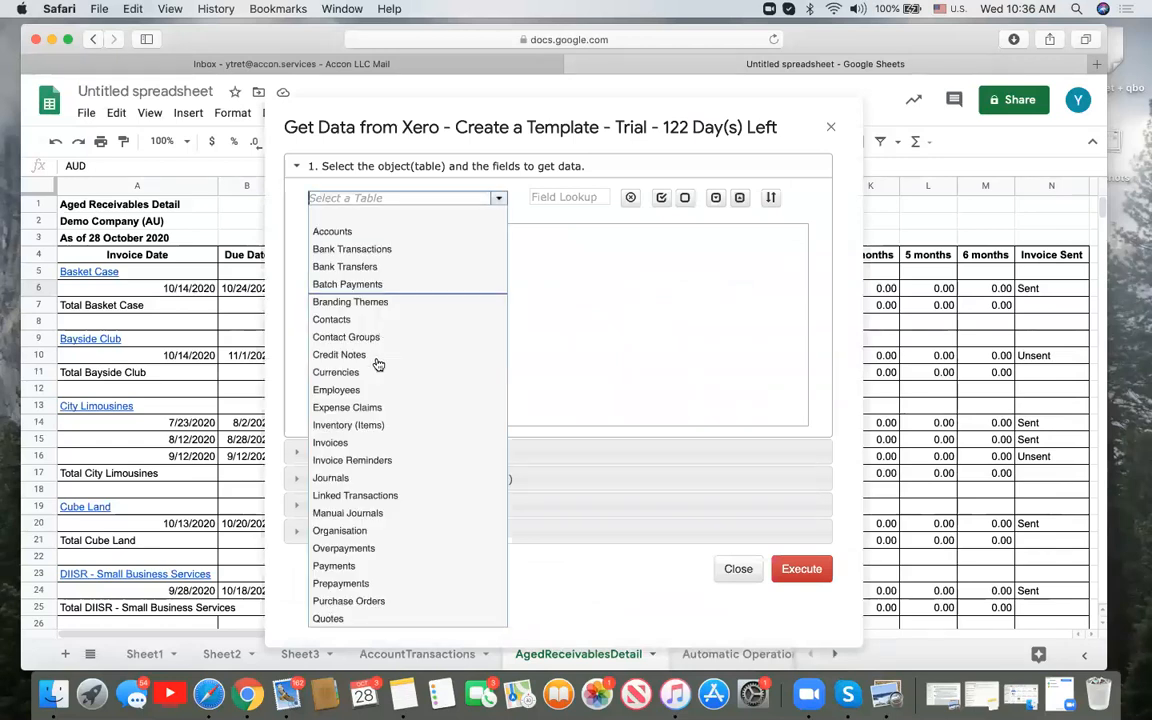
click(384, 444)
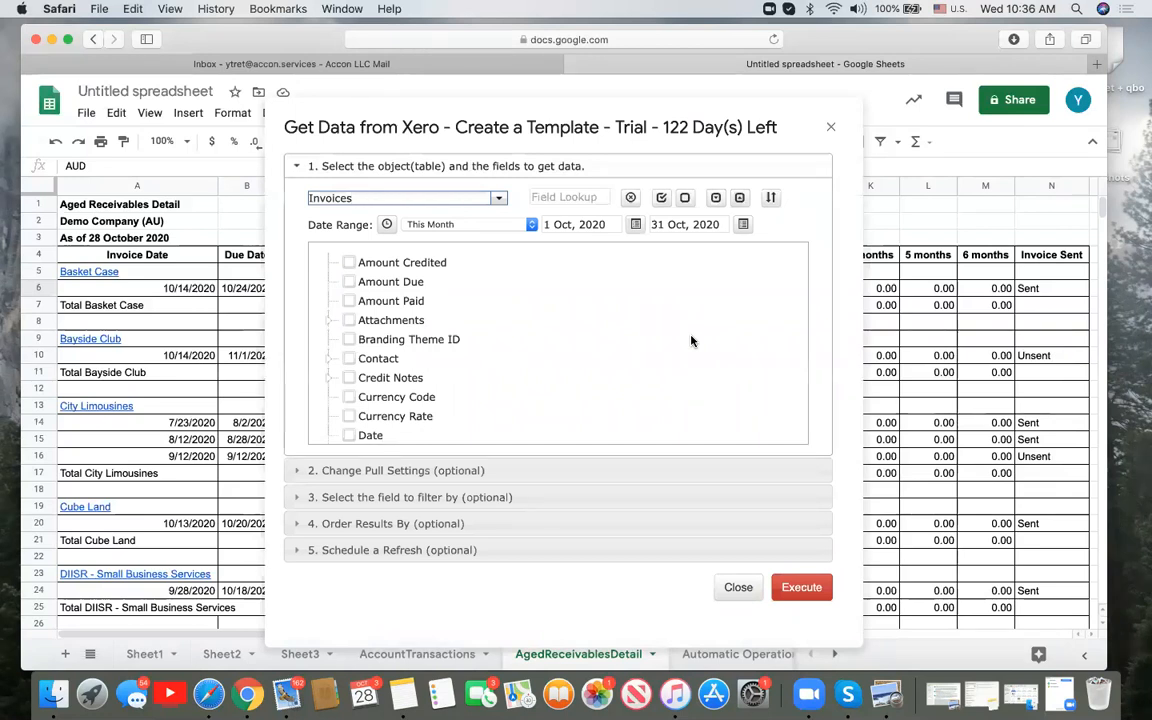
Include all Invoices fields in the data template and review the selected fields
scroll(535, 300, down, 1)
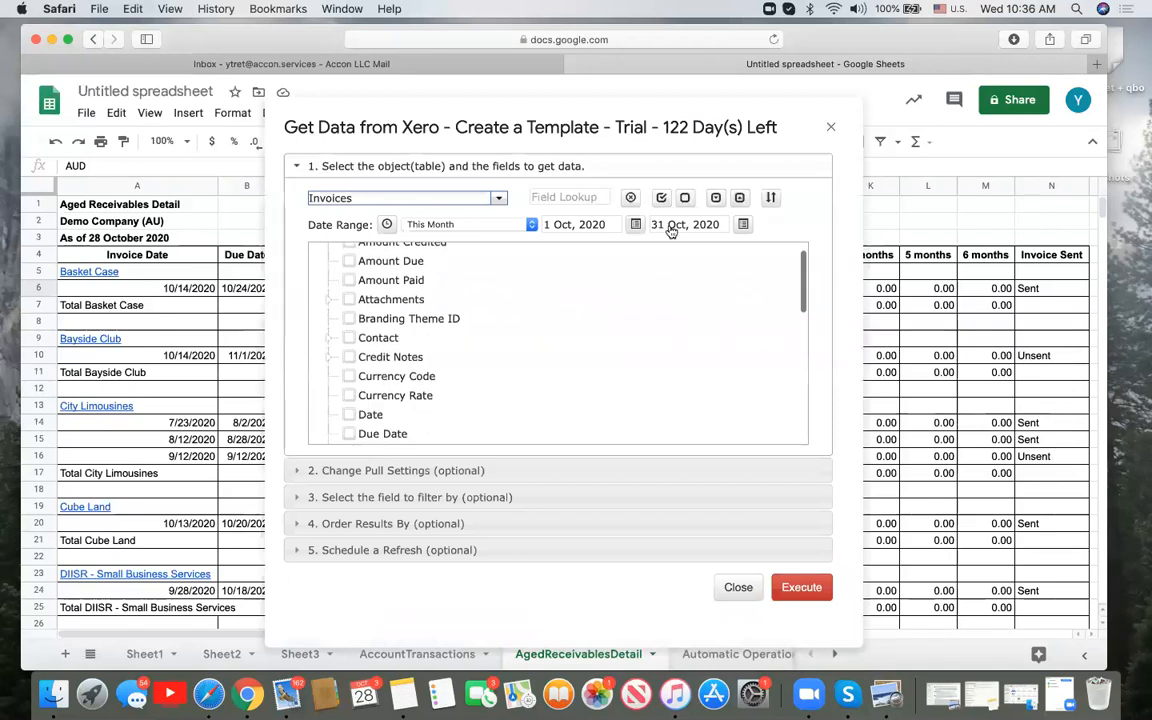
click(662, 199)
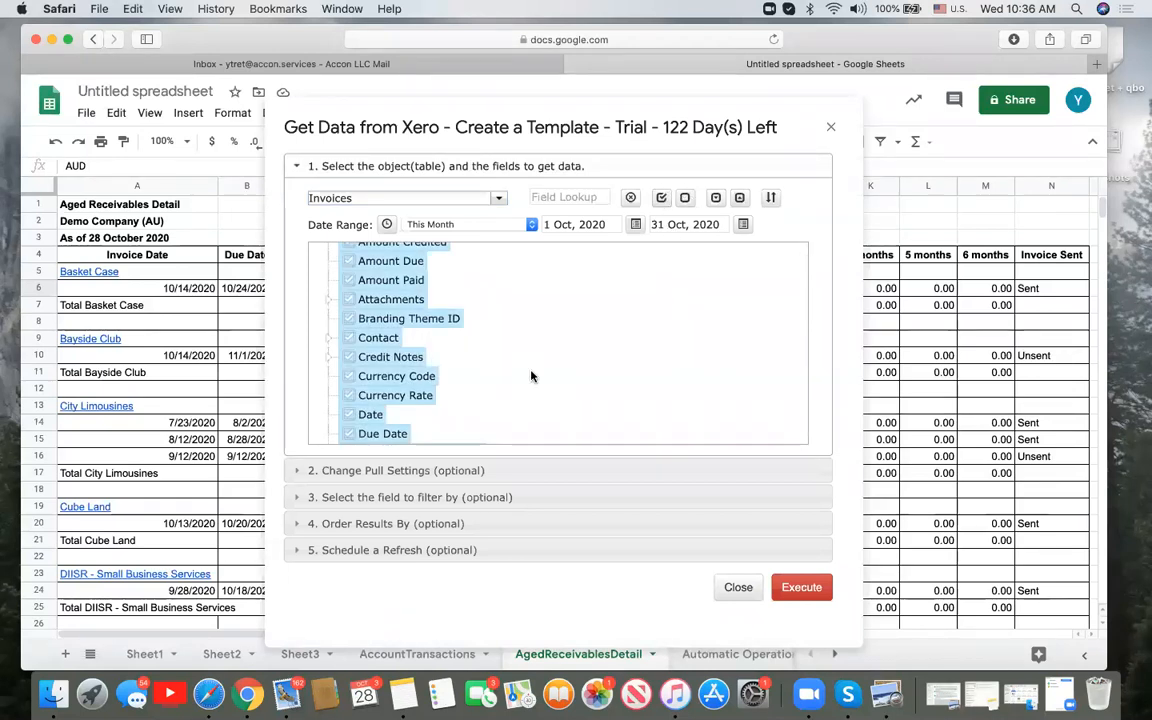
scroll(532, 376, down, 3)
scroll(532, 376, down, 3)
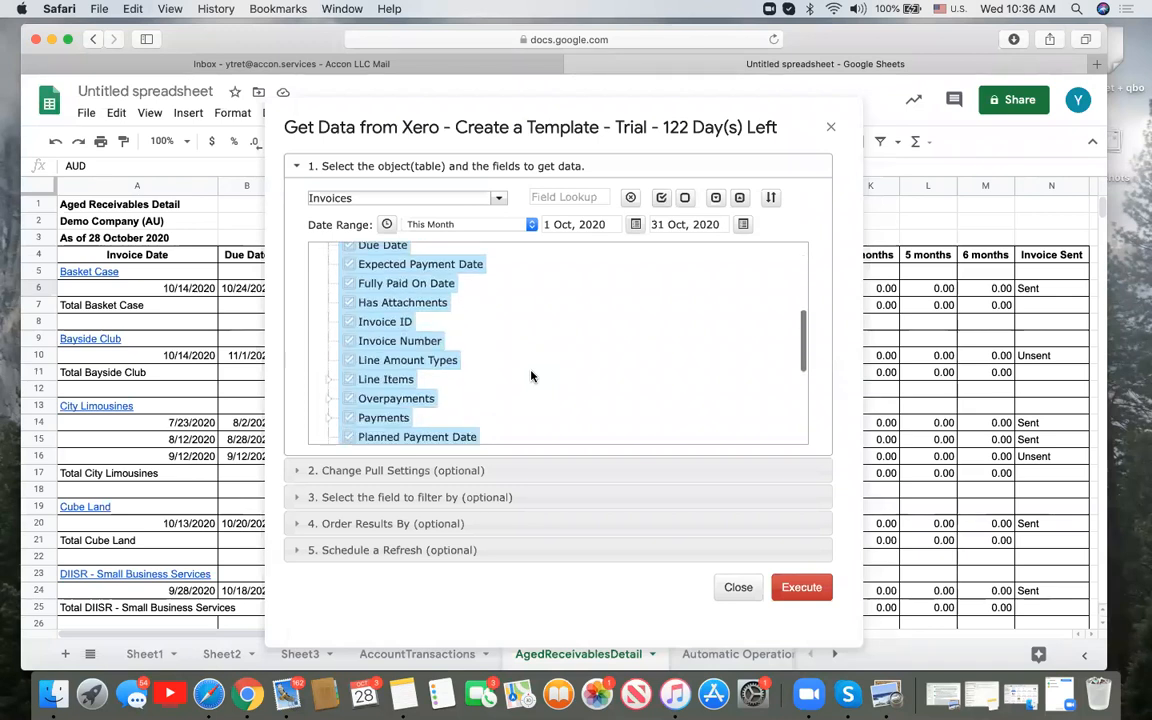
Look over the fields available for filtering invoices and return to the table and field selection
click(418, 500)
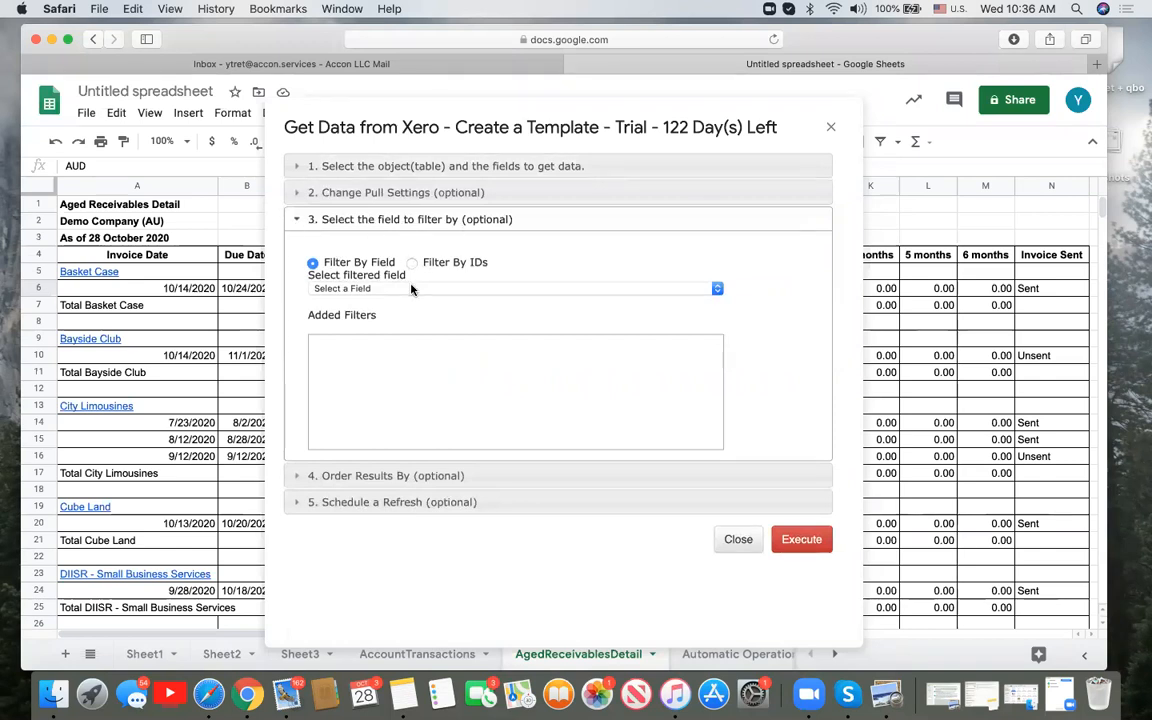
click(369, 288)
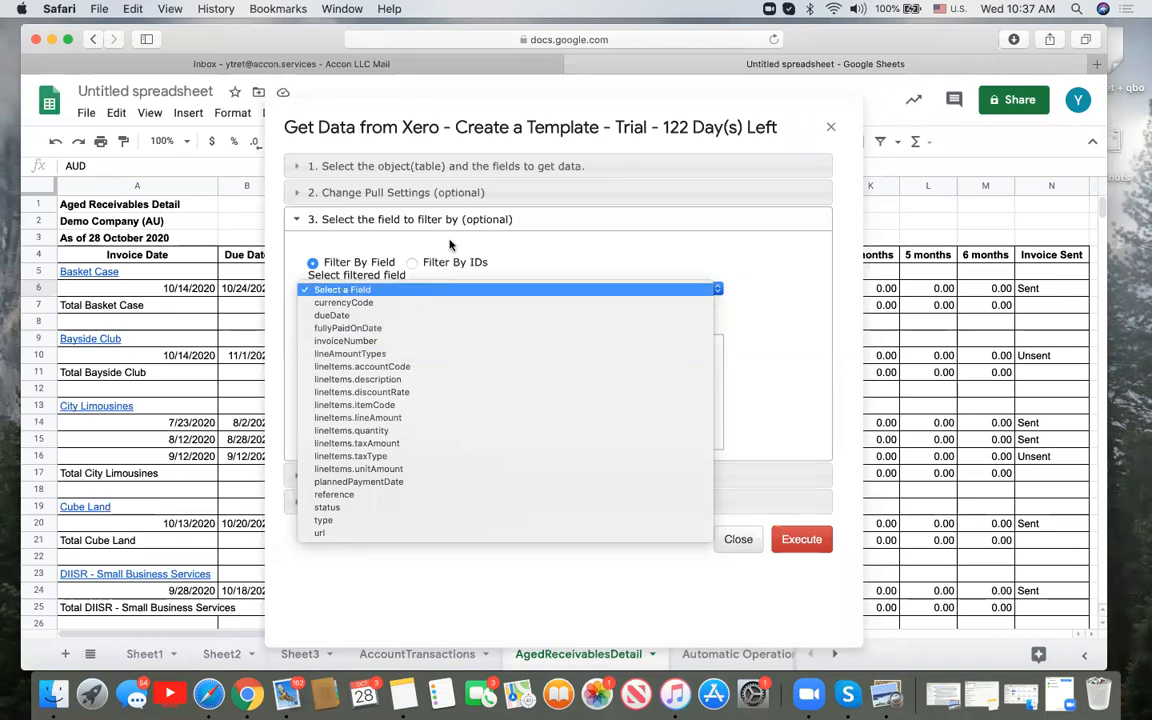
click(509, 169)
click(509, 169)
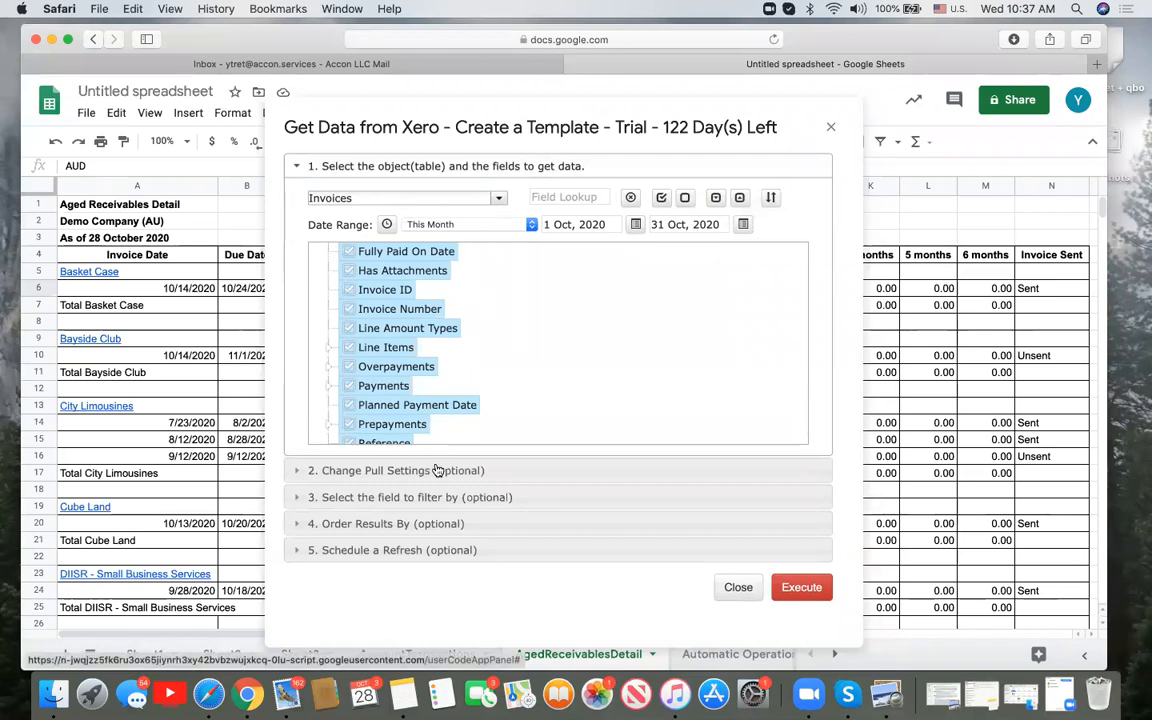
Add an Invoices filter requiring lineItems.description to be !=null
click(441, 498)
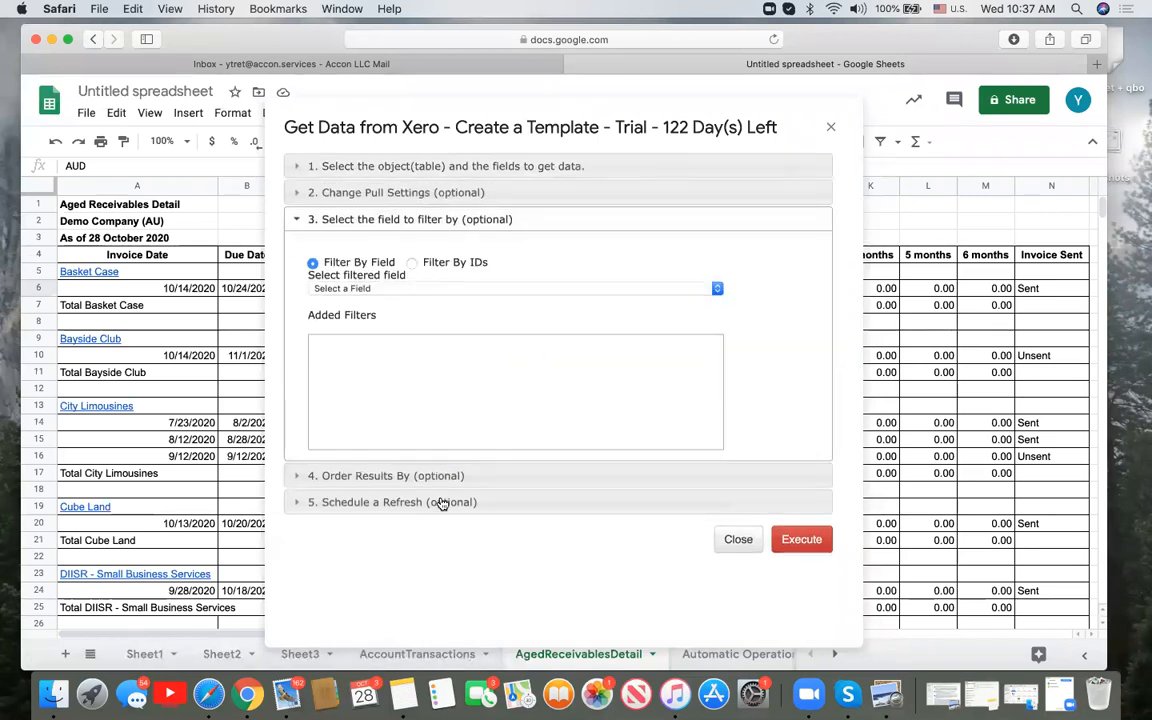
click(463, 290)
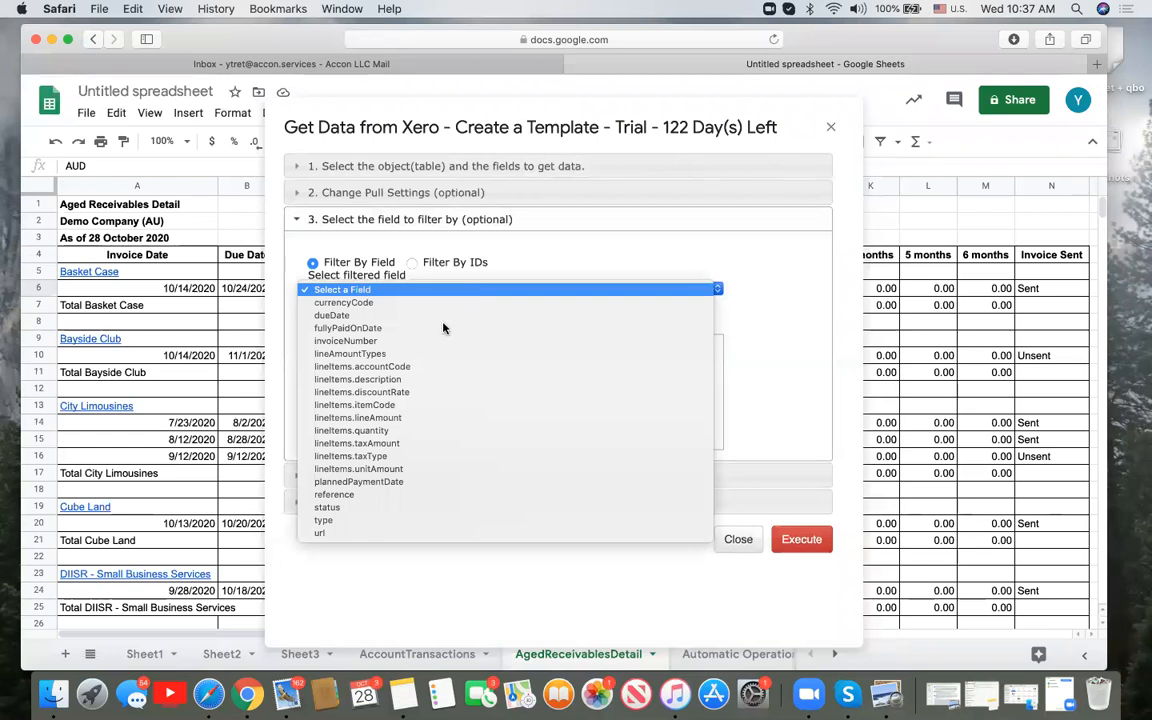
click(430, 381)
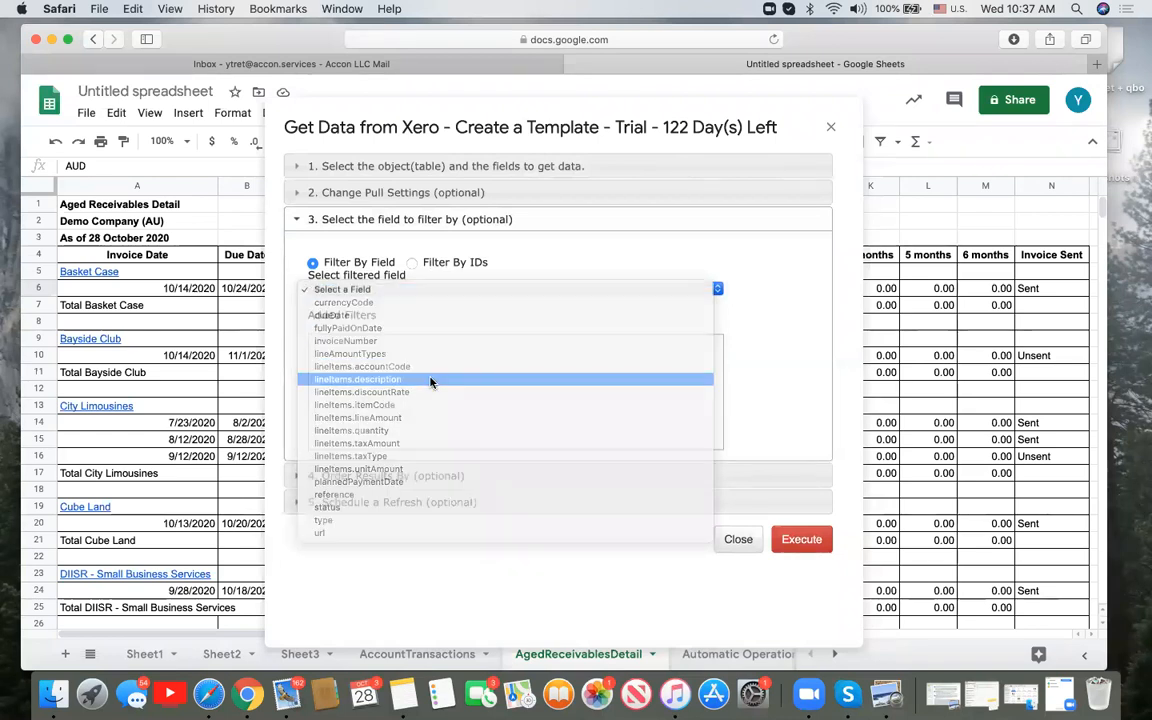
click(371, 305)
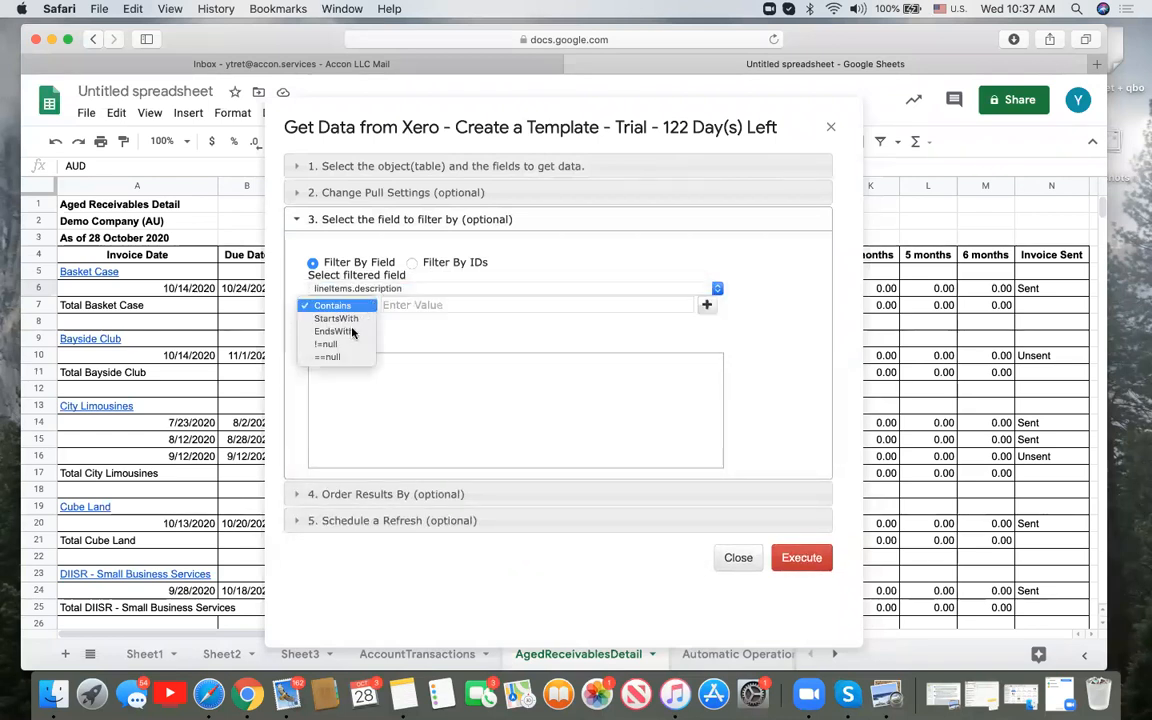
click(355, 346)
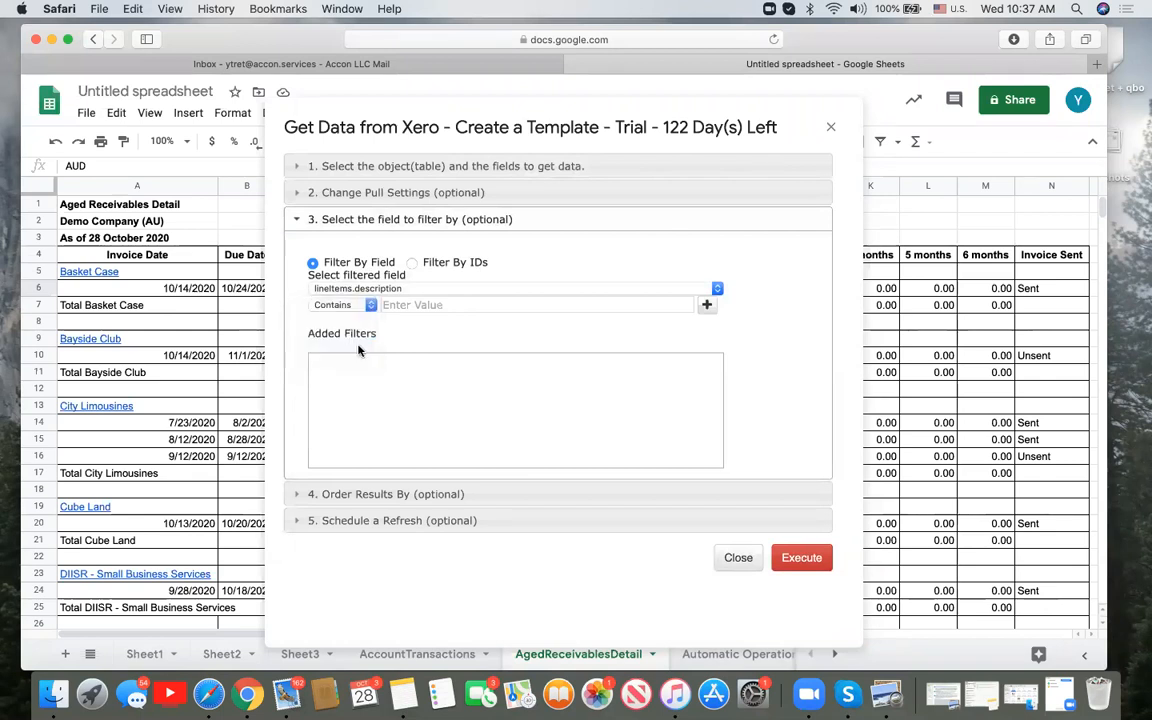
click(707, 305)
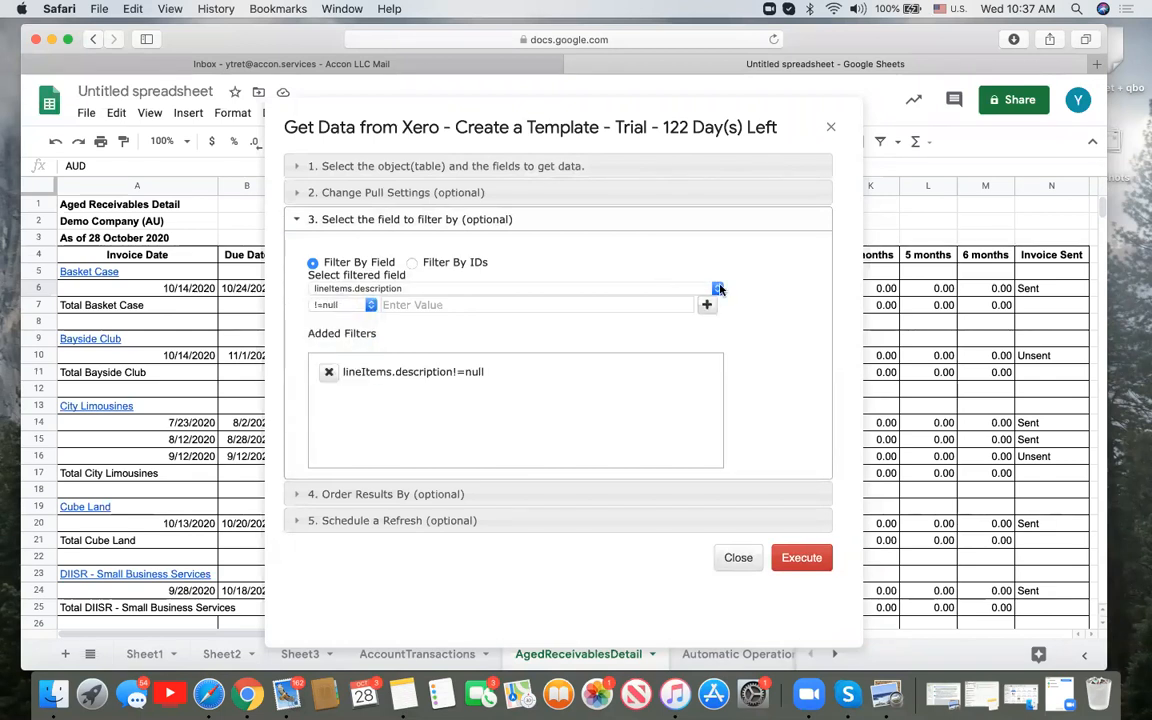
Add a second filter for lineItems.quantity > 0 and combine it with the description filter using AND
click(716, 289)
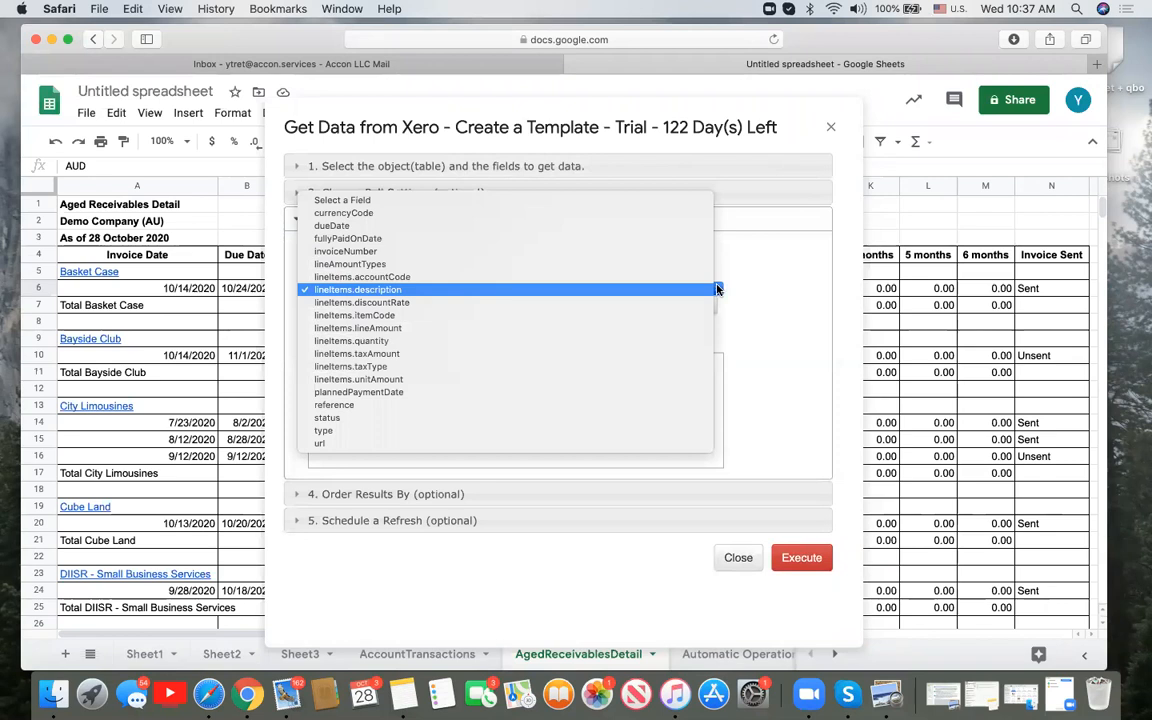
click(480, 344)
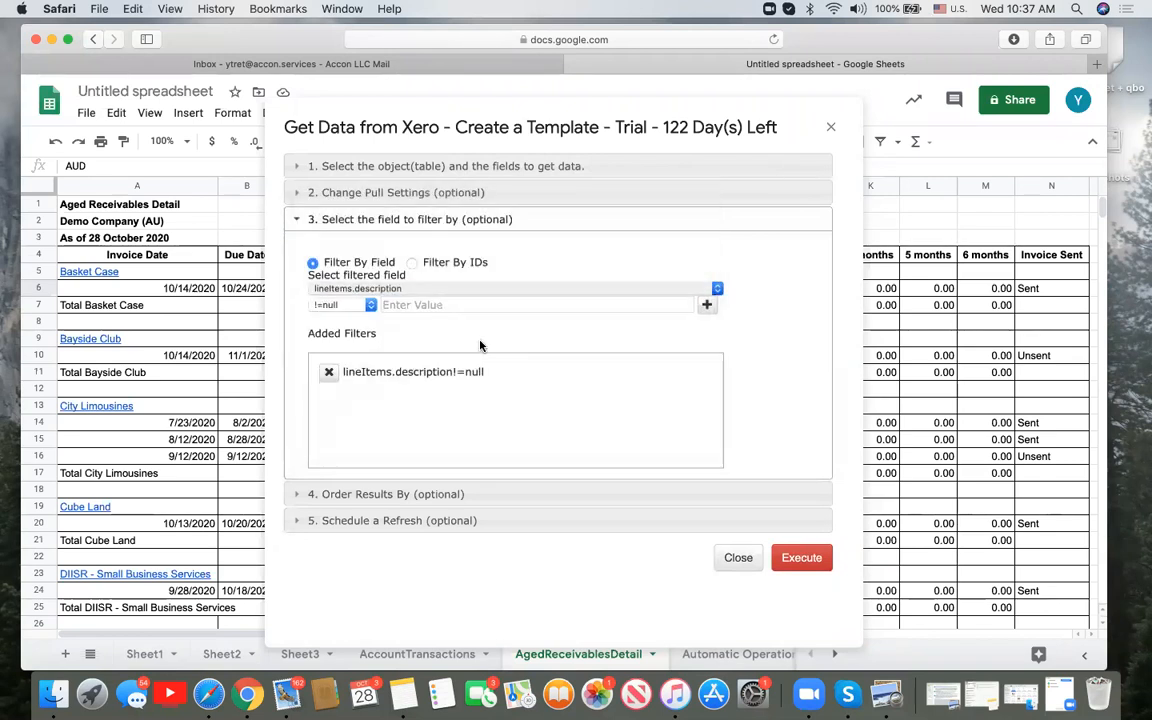
click(408, 306)
text(0)
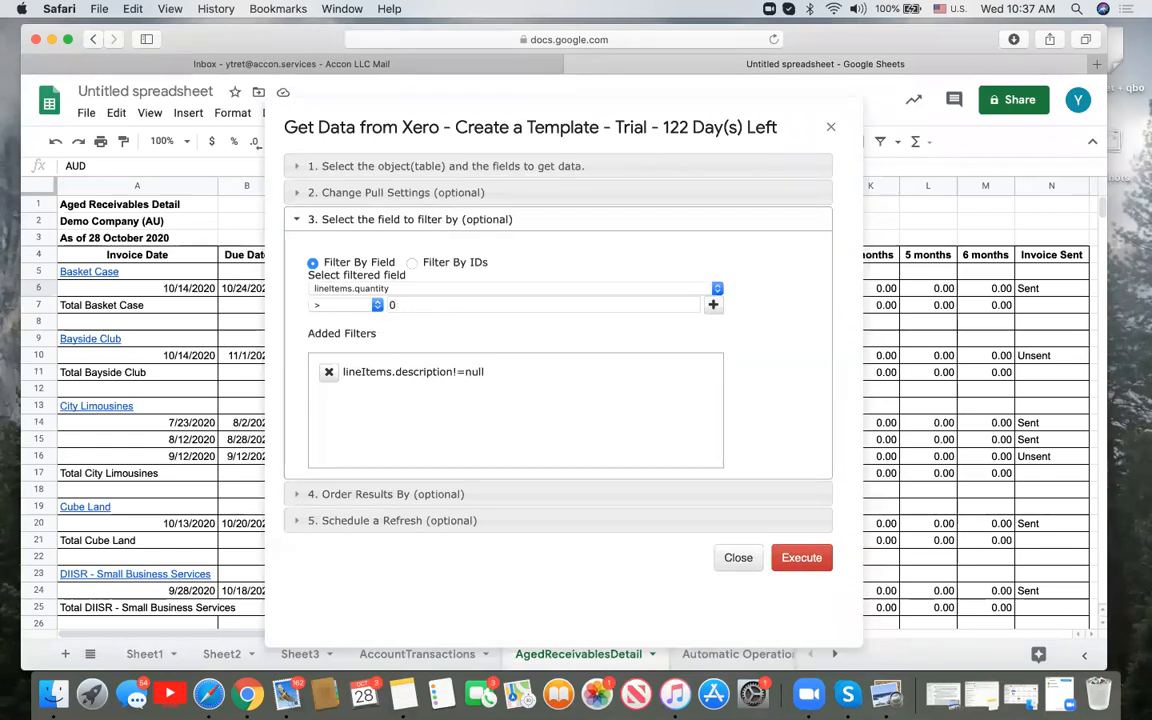
click(713, 304)
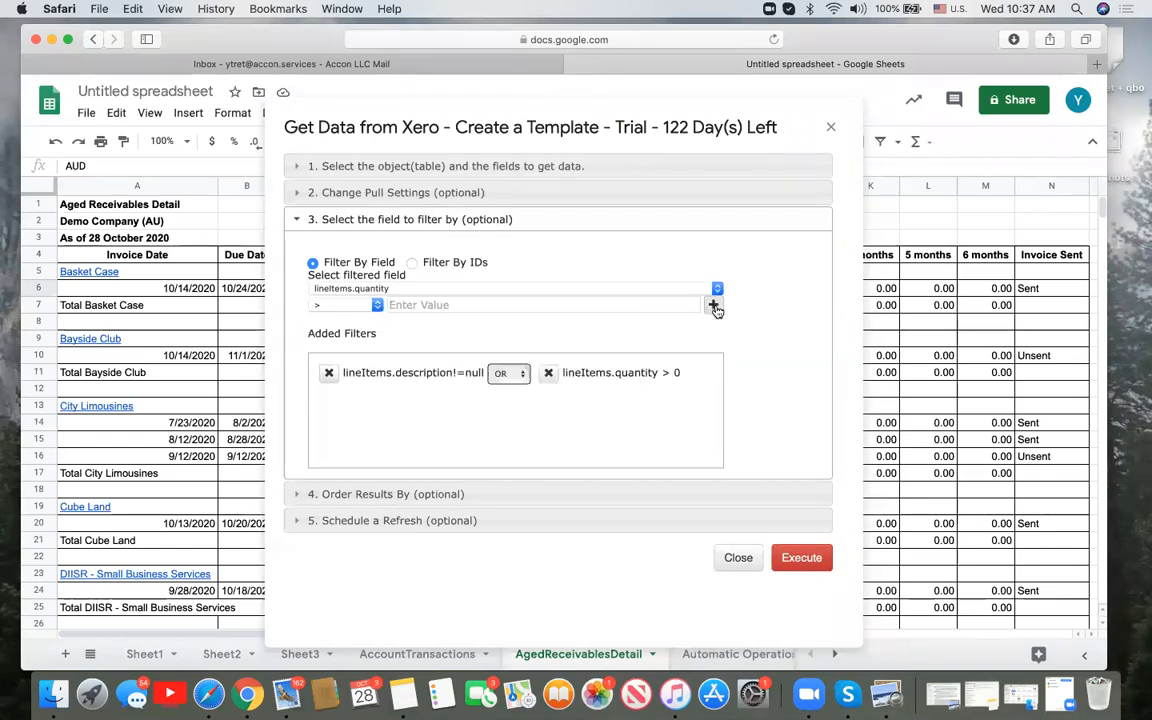
click(517, 375)
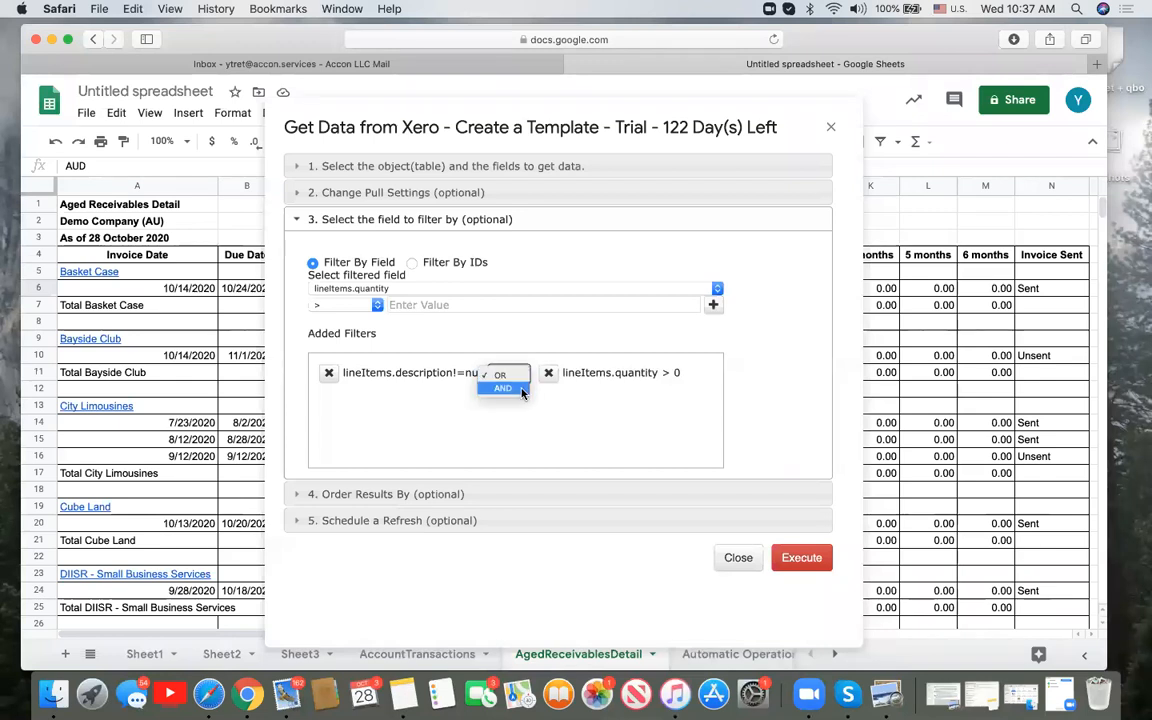
click(521, 390)
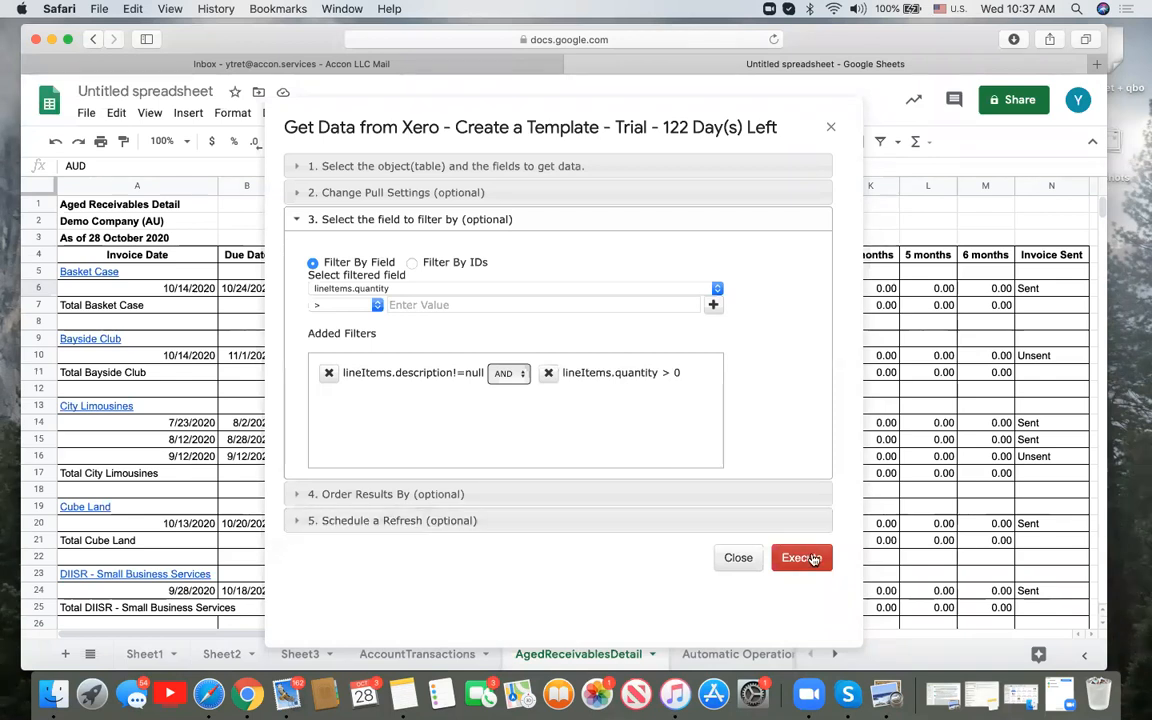
Set the start of the Invoices date range to 1 Aug, 2020 and execute the template with the existing pull settings
click(490, 166)
click(575, 224)
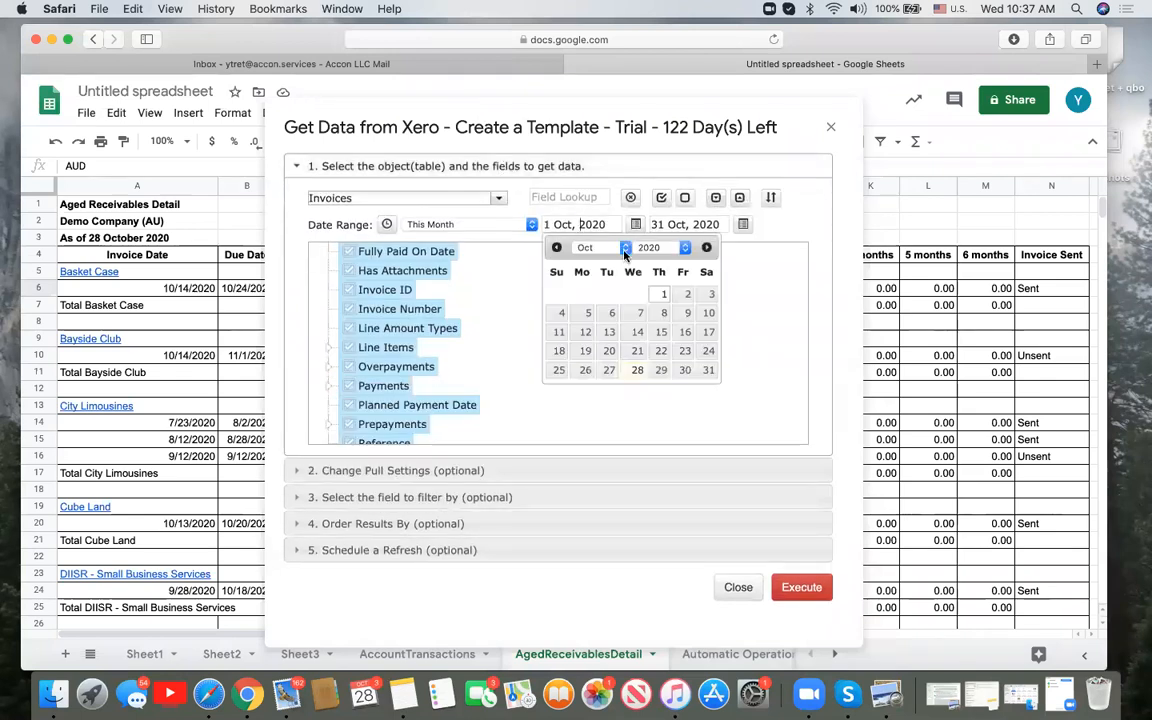
click(582, 247)
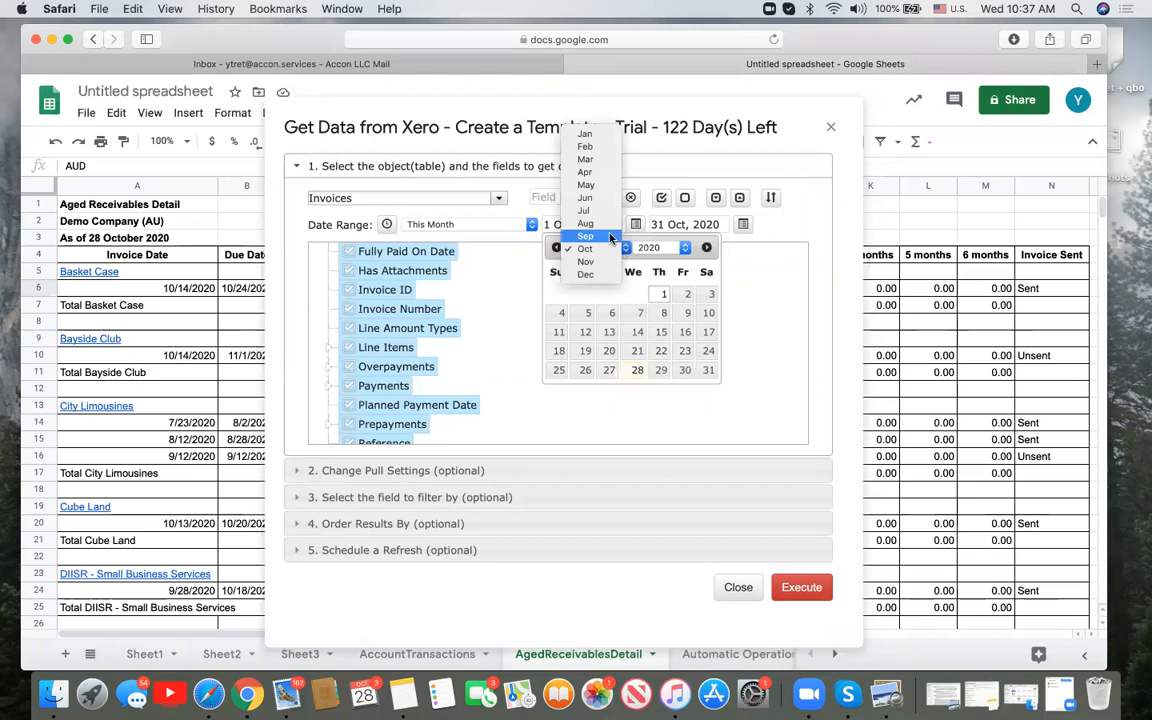
click(605, 225)
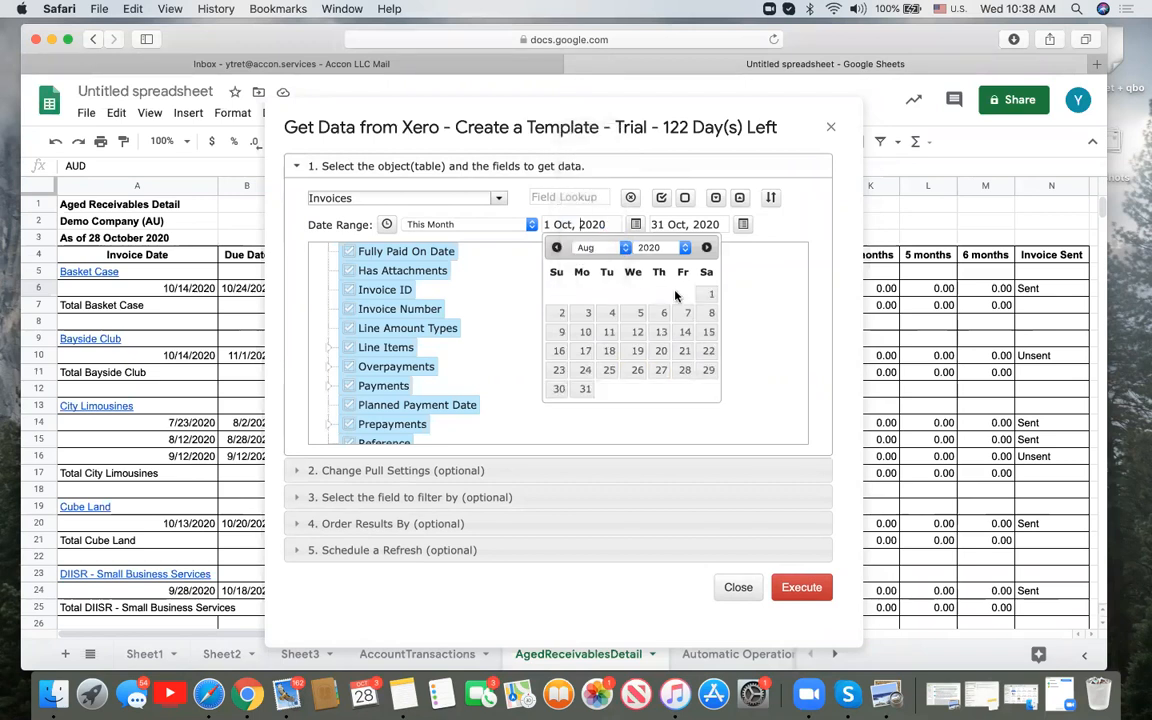
click(708, 294)
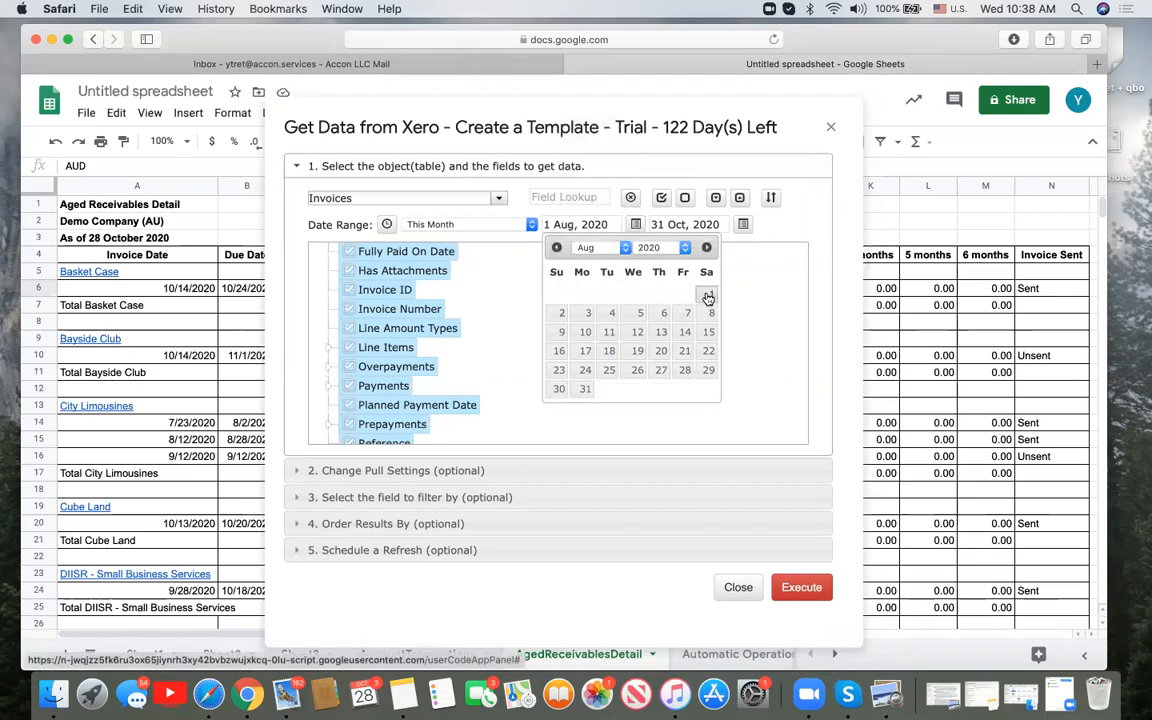
click(463, 471)
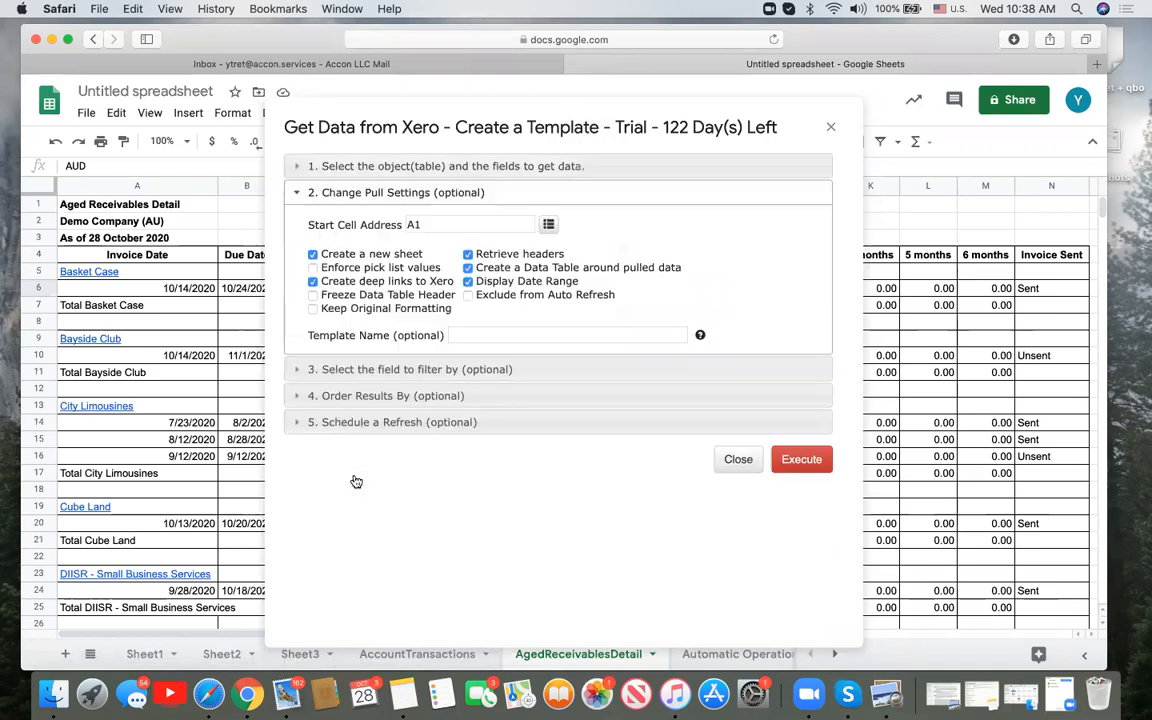
click(814, 462)
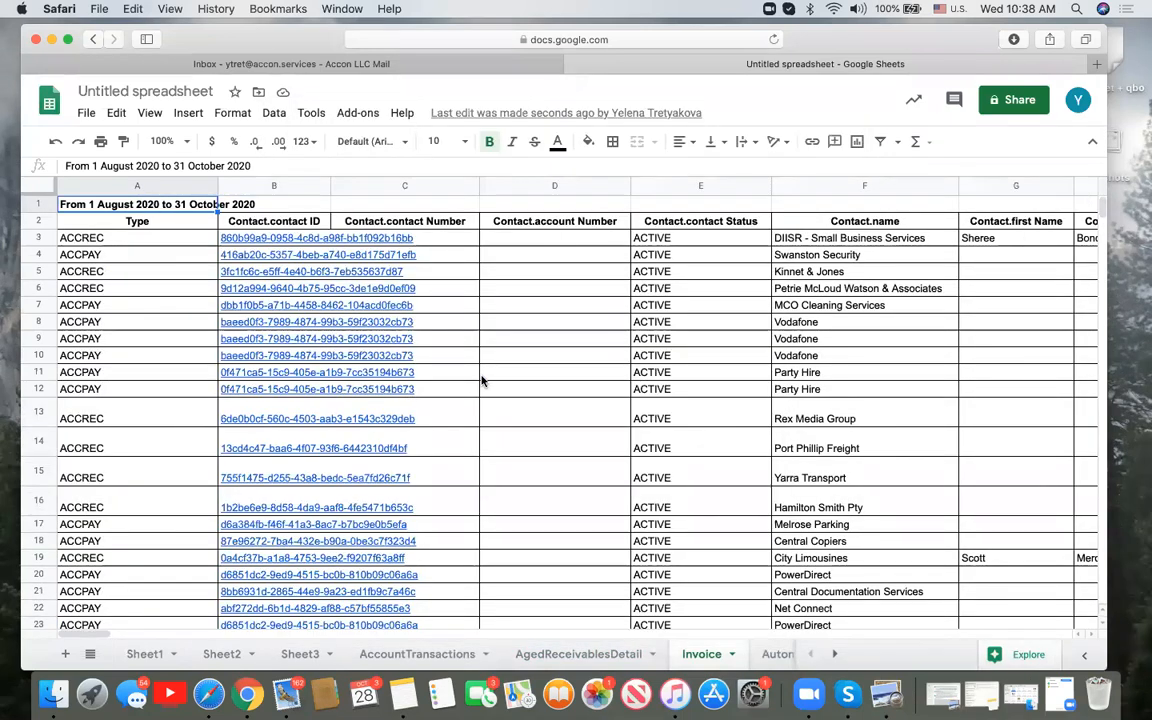
Examine the pulled Invoice columns from the contact details through the line item quantities, amounts, tax types, dates and invoice numbers
scroll(630, 410, right, 15)
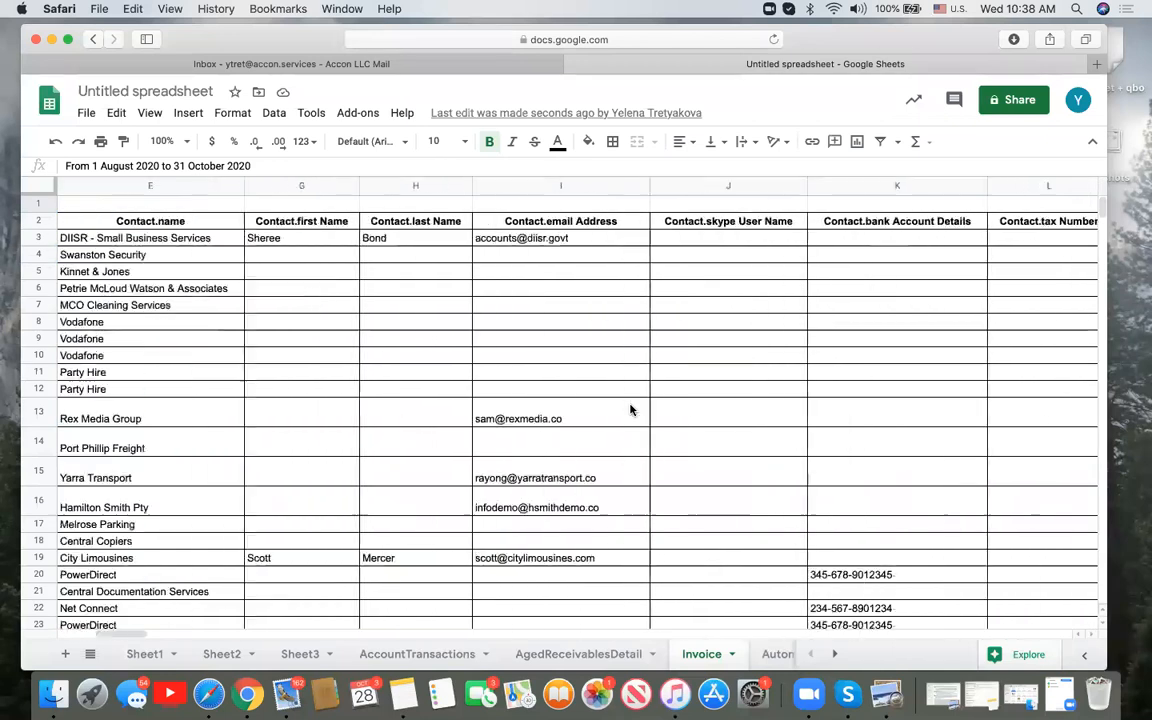
scroll(630, 410, right, 10)
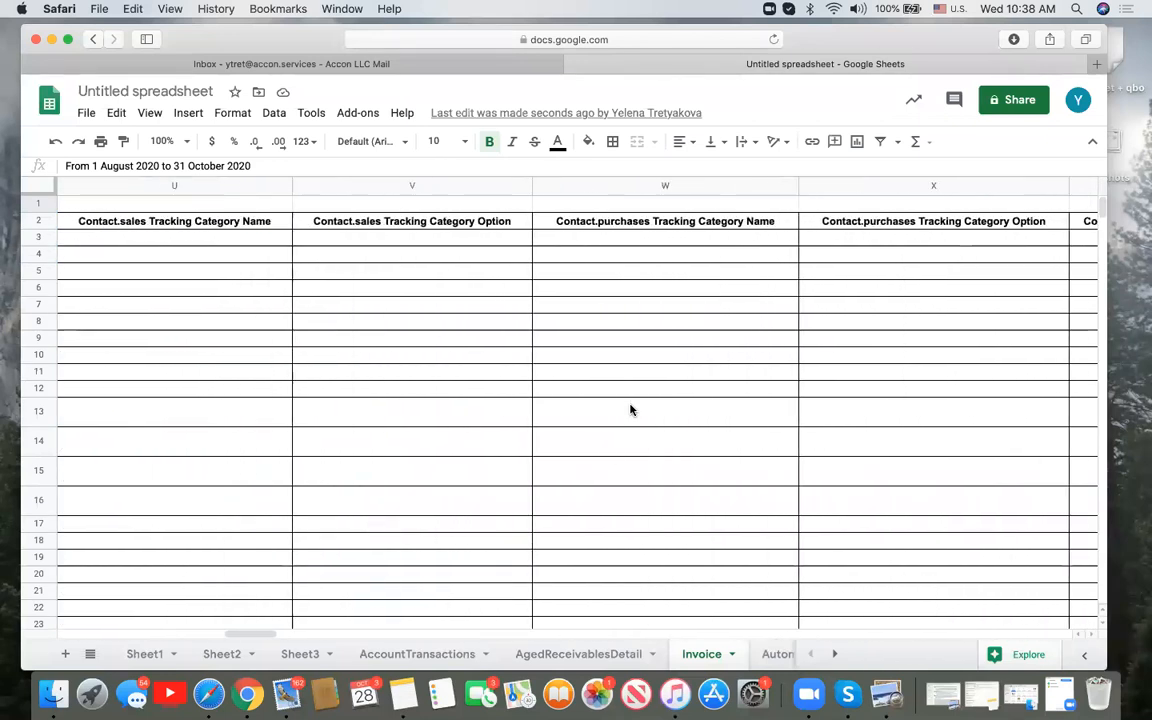
scroll(630, 410, right, 10)
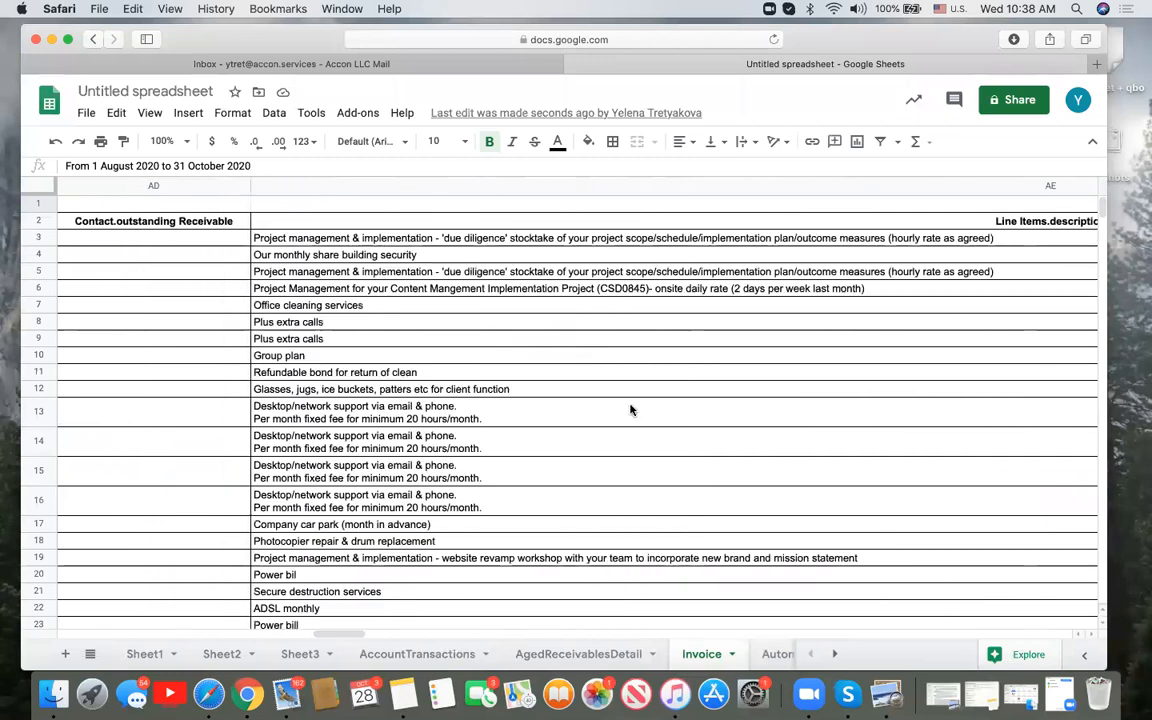
scroll(630, 410, right, 10)
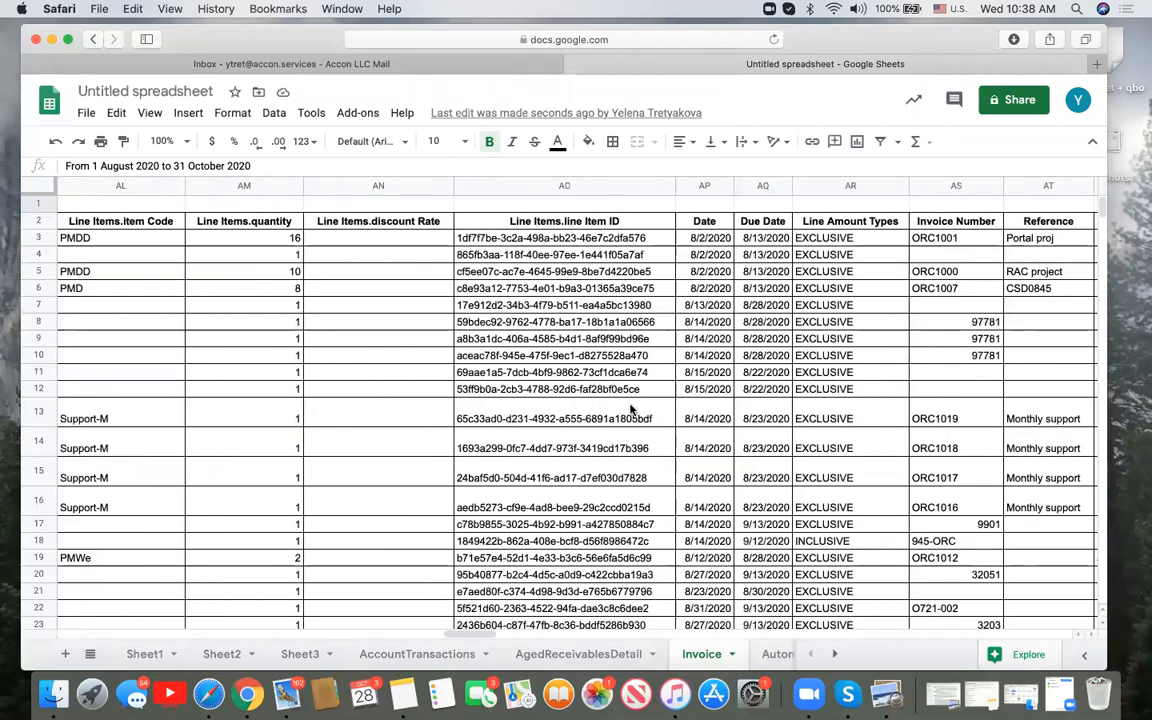
scroll(630, 410, left, 2)
scroll(630, 410, left, 4)
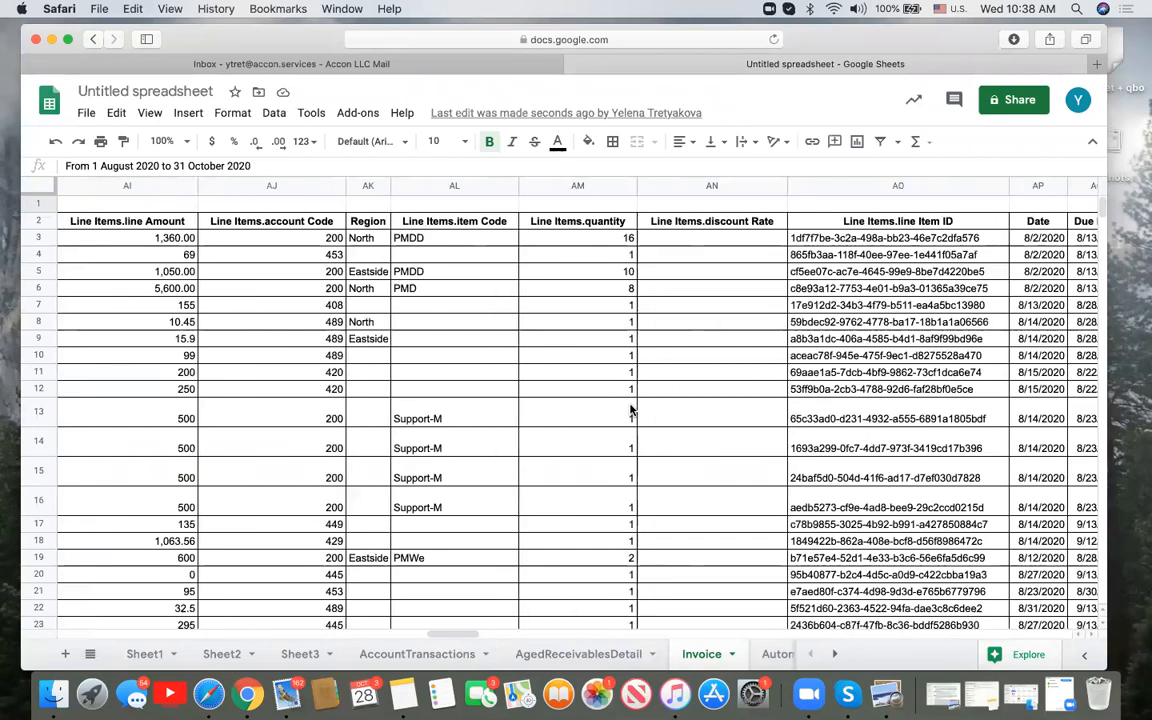
scroll(630, 410, left, 6)
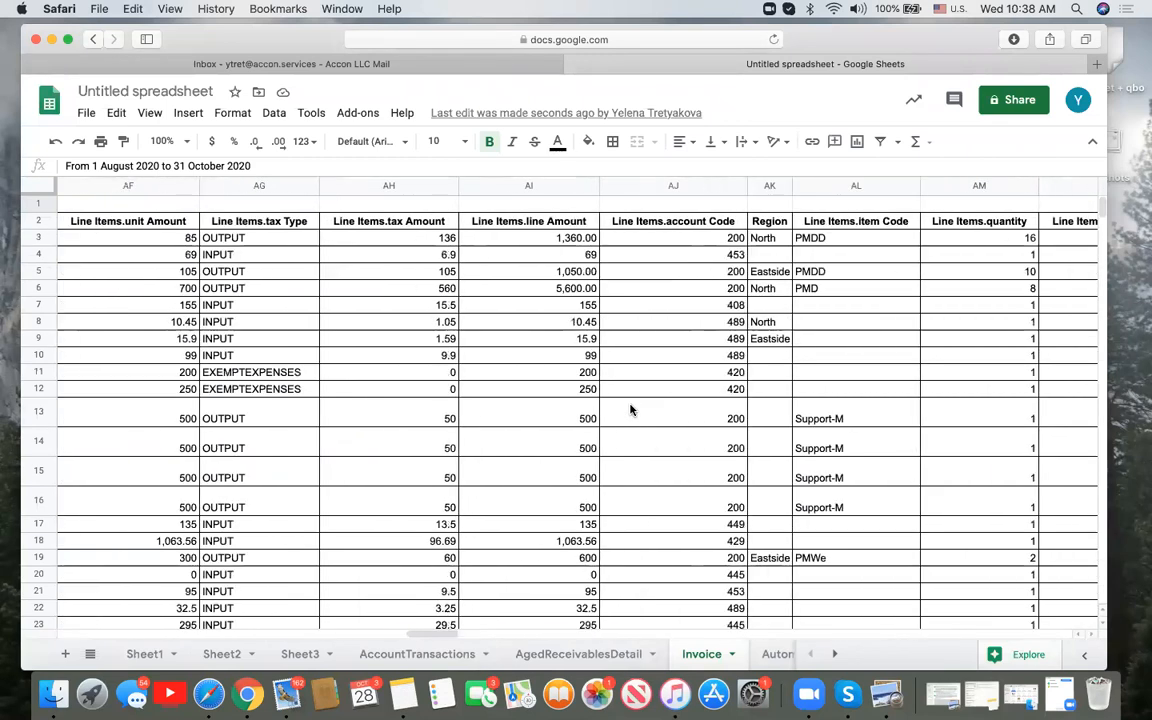
scroll(630, 410, left, 5)
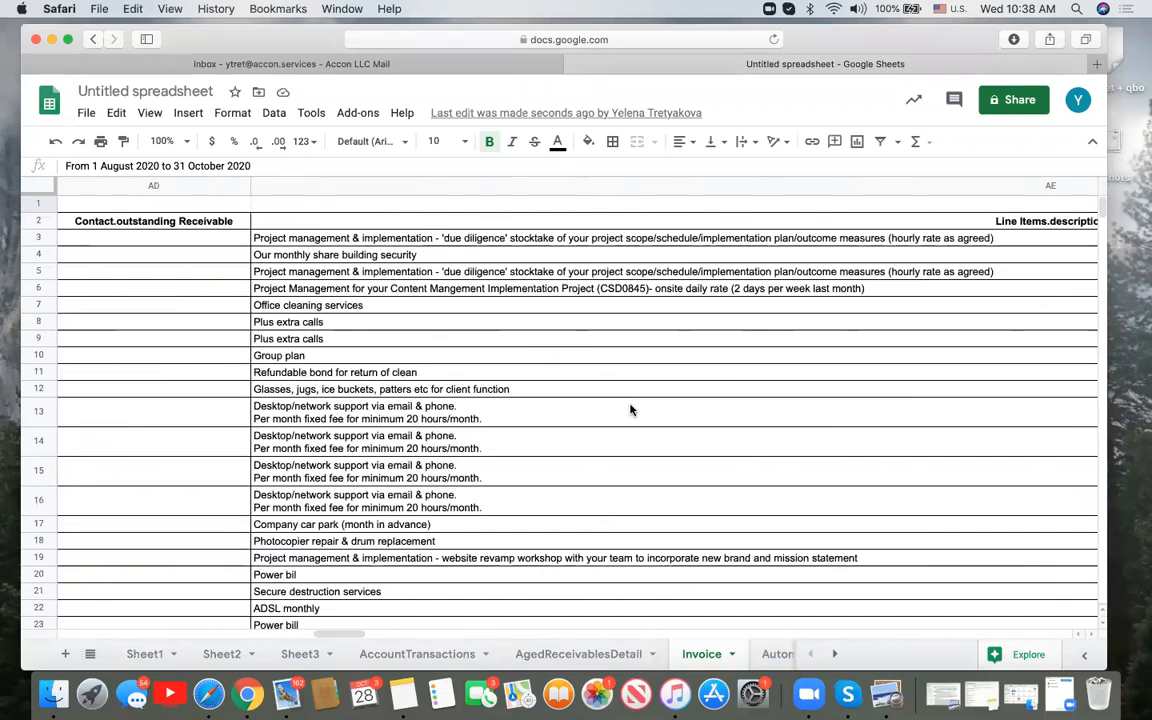
Check the line item descriptions down to the last pulled invoice row and return to the header
scroll(630, 410, down, 5)
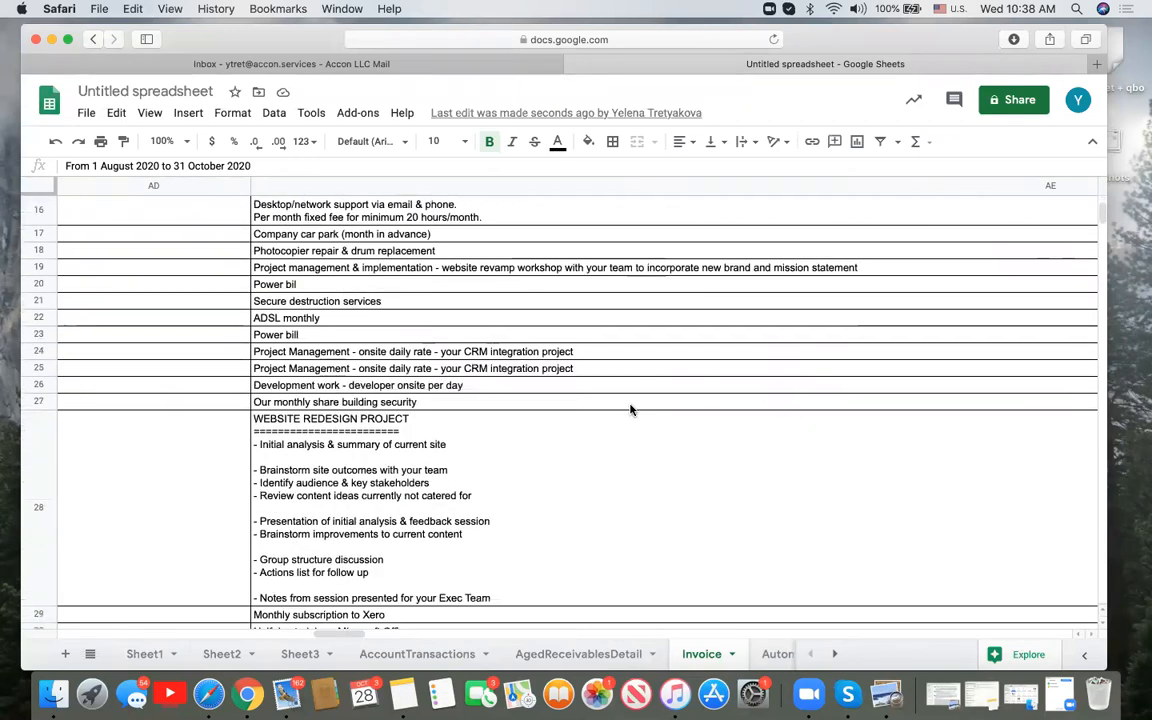
scroll(630, 410, down, 10)
scroll(630, 410, left, 3)
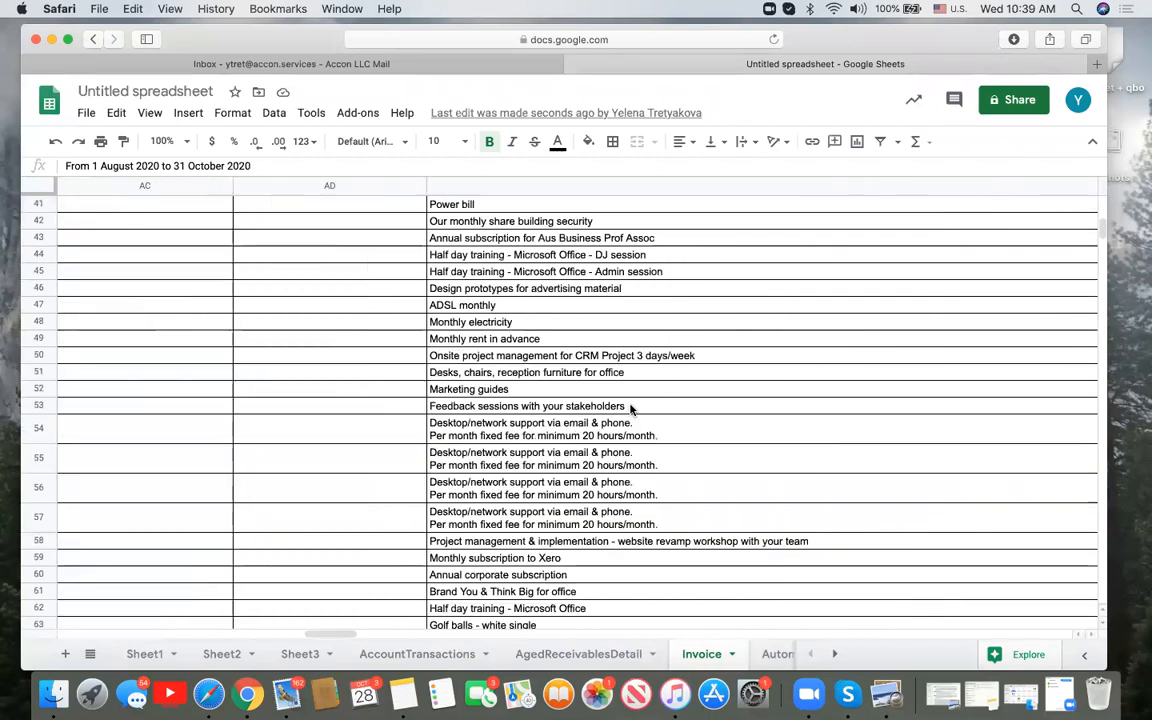
scroll(630, 410, down, 6)
scroll(630, 410, right, 3)
scroll(630, 410, down, 1)
scroll(630, 410, up, 3)
scroll(630, 410, left, 3)
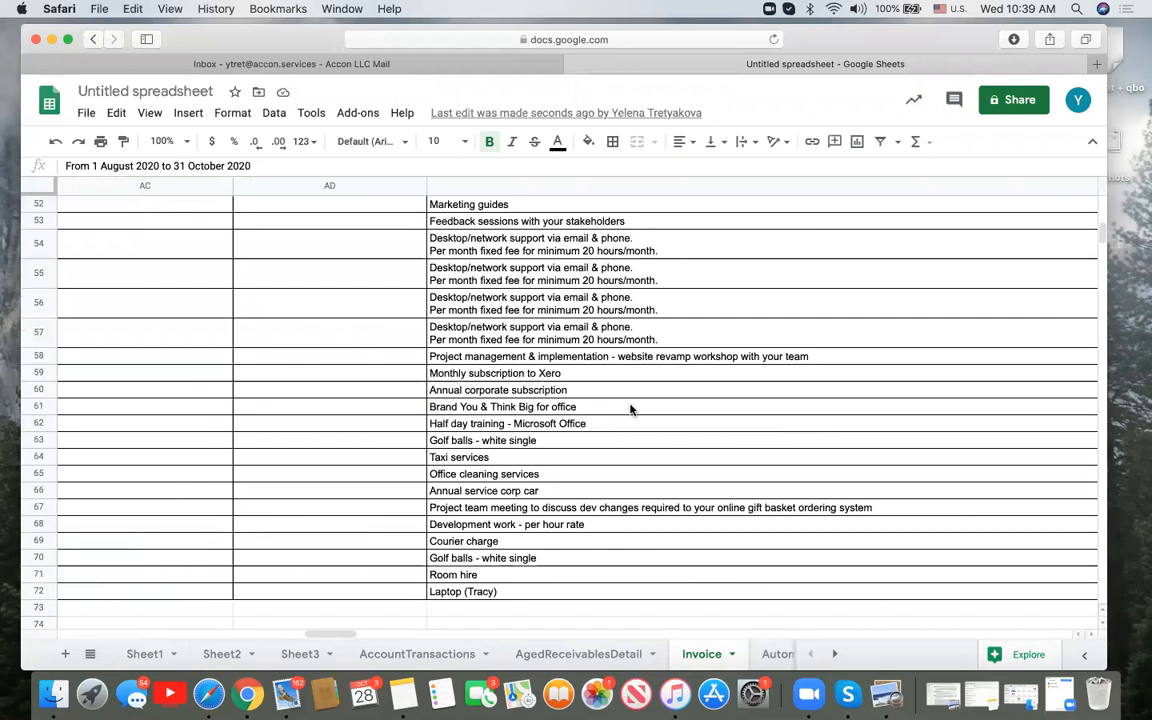
scroll(630, 408, up, 10)
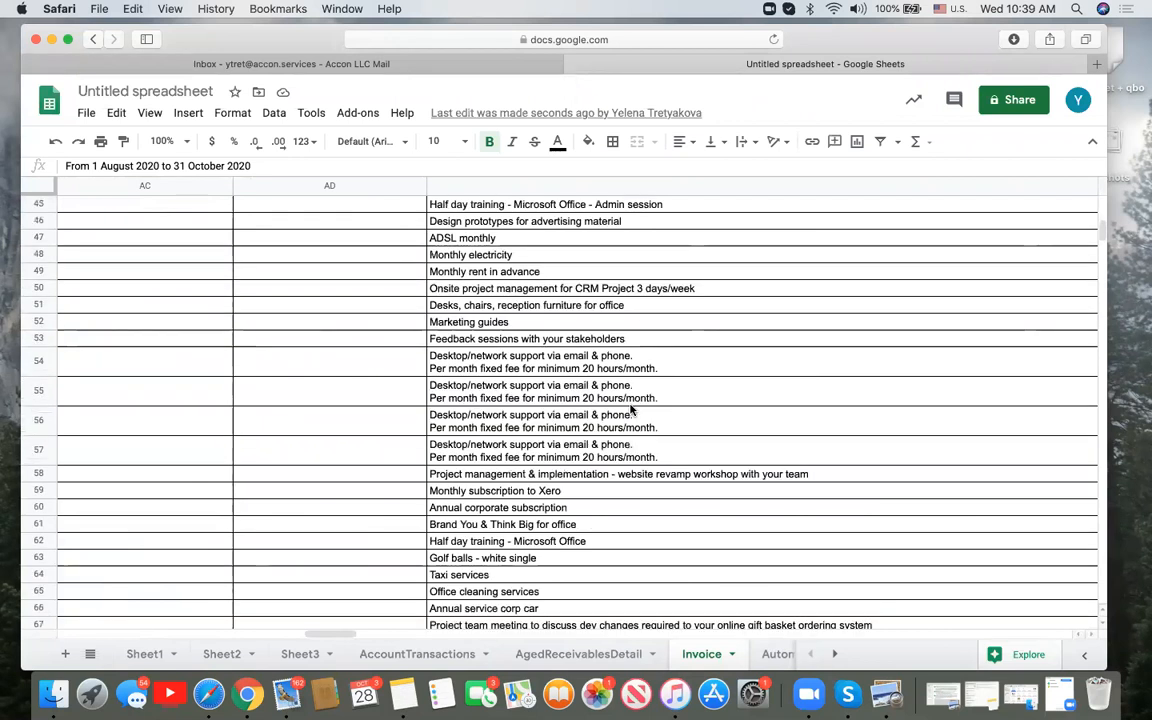
scroll(630, 408, left, 1)
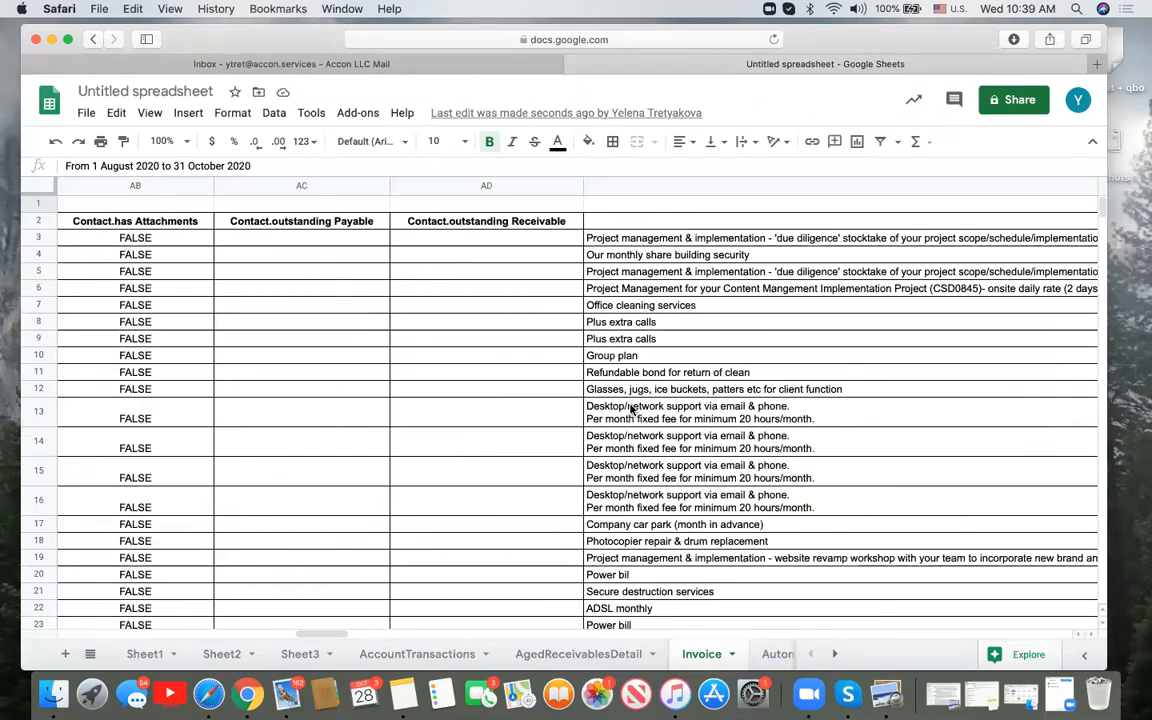
Open the G-Accon for XERO User Preferences to view the default data and report pulling settings
click(358, 114)
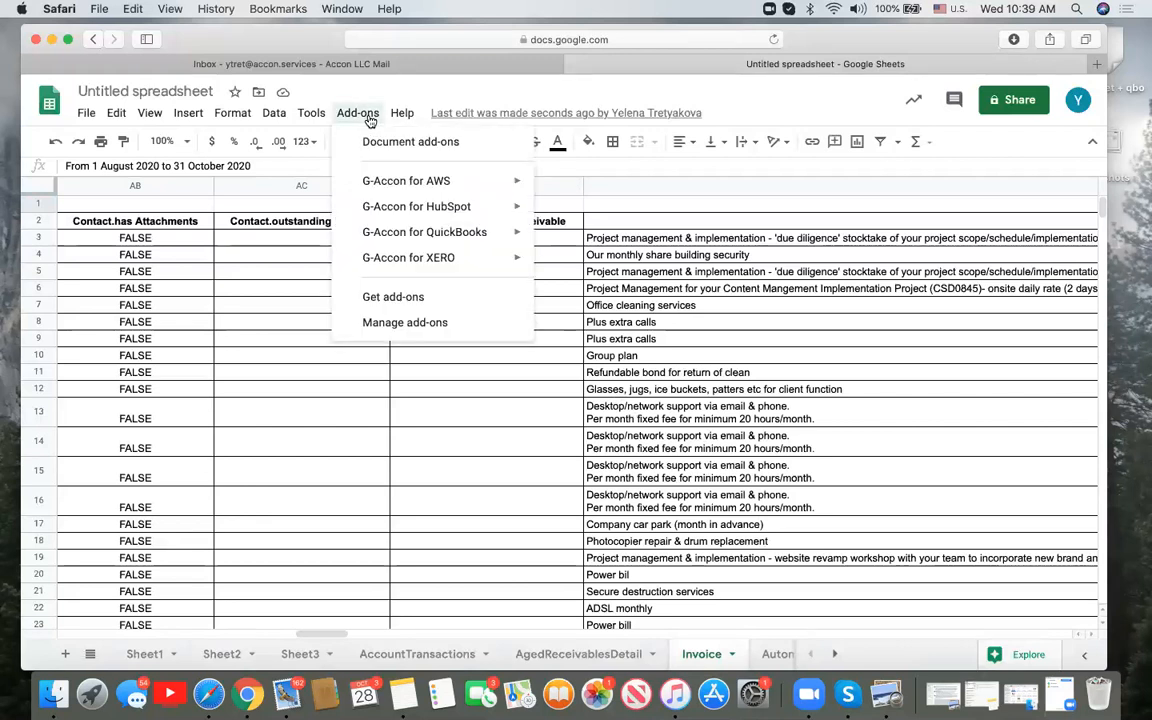
mouse_move(436, 262)
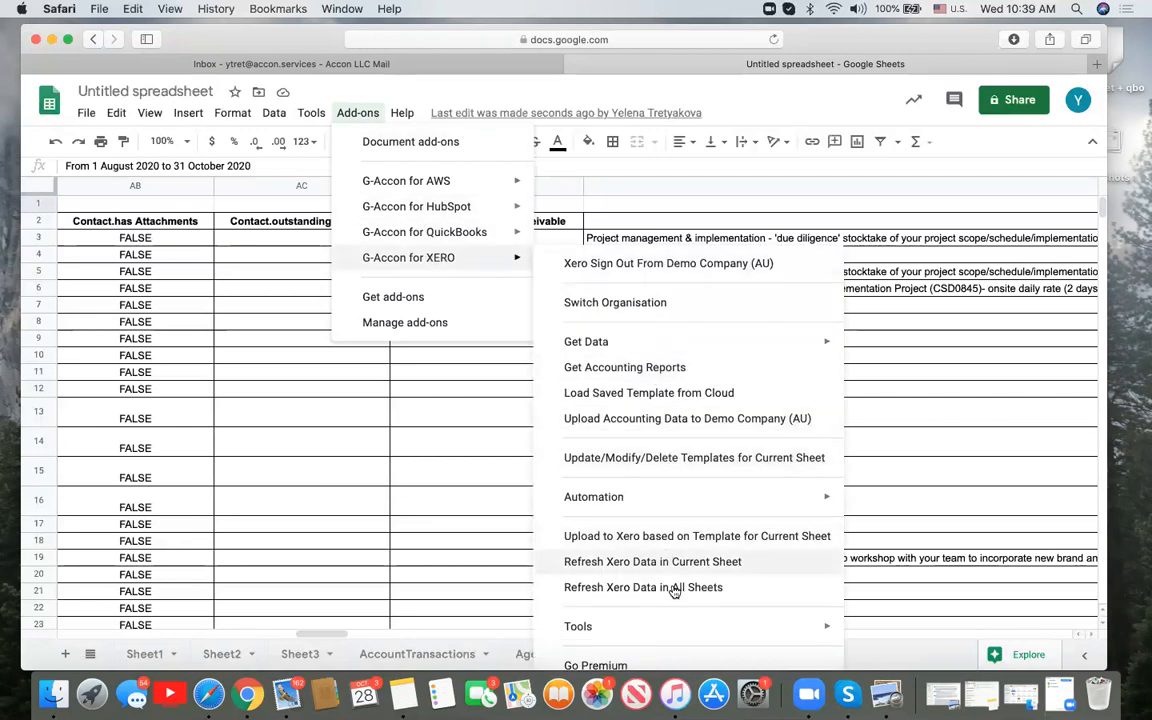
mouse_move(677, 637)
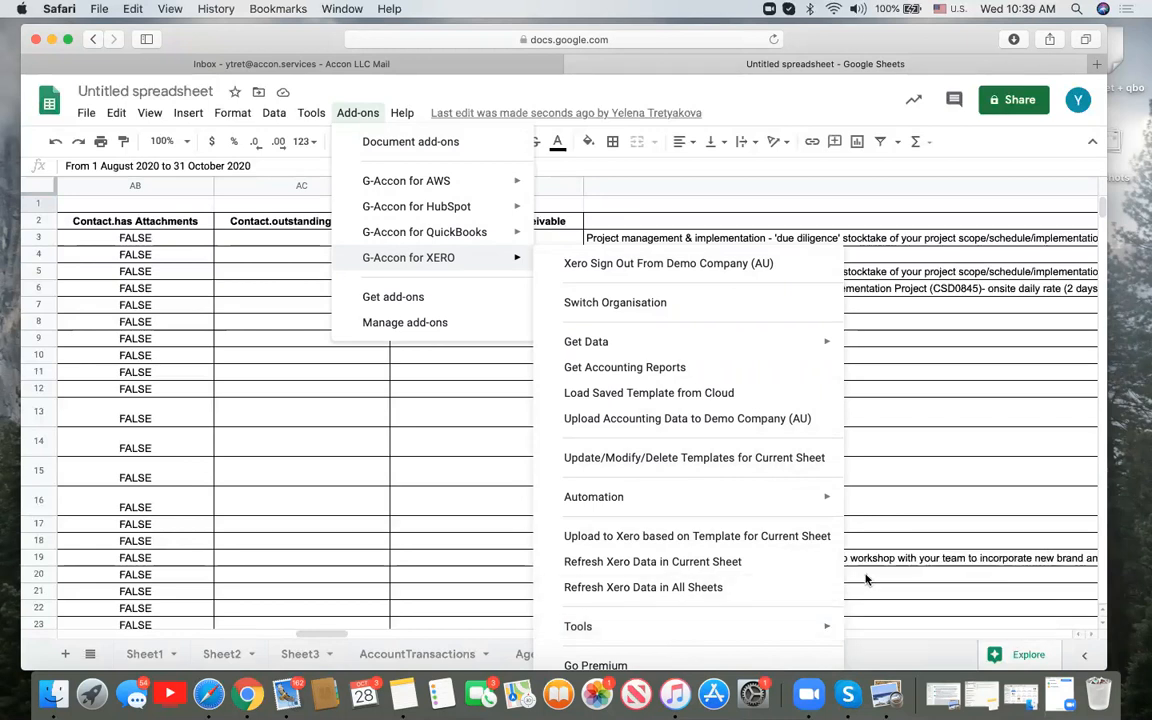
mouse_move(802, 636)
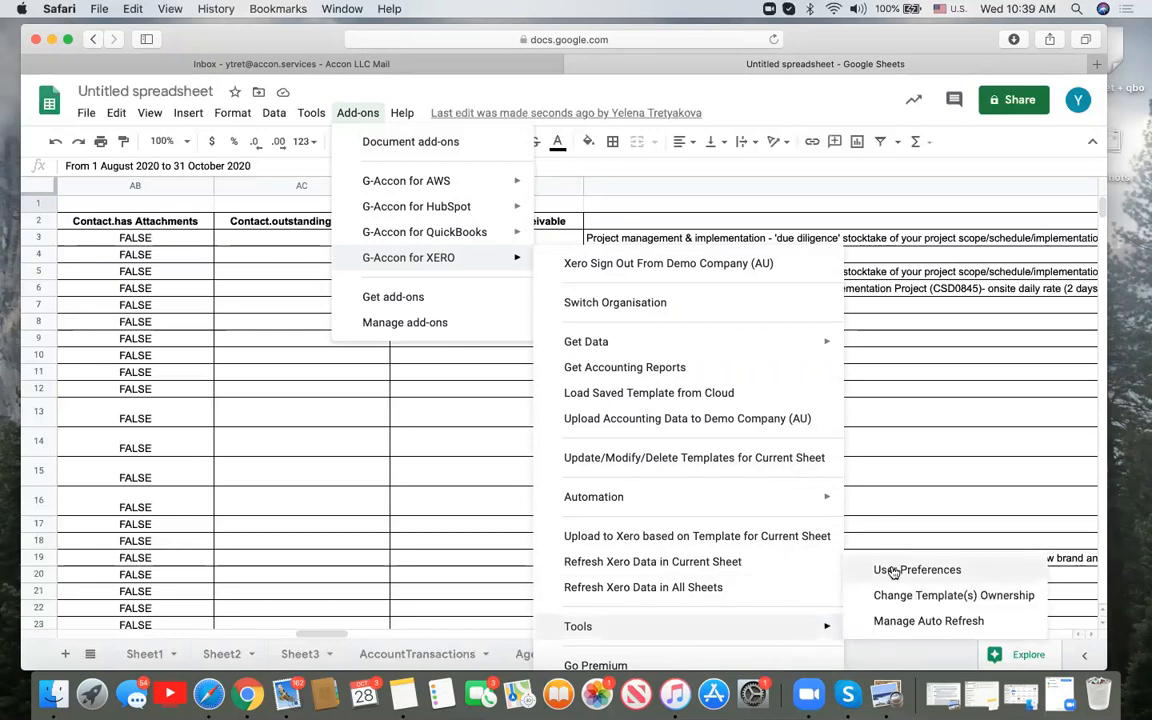
click(882, 571)
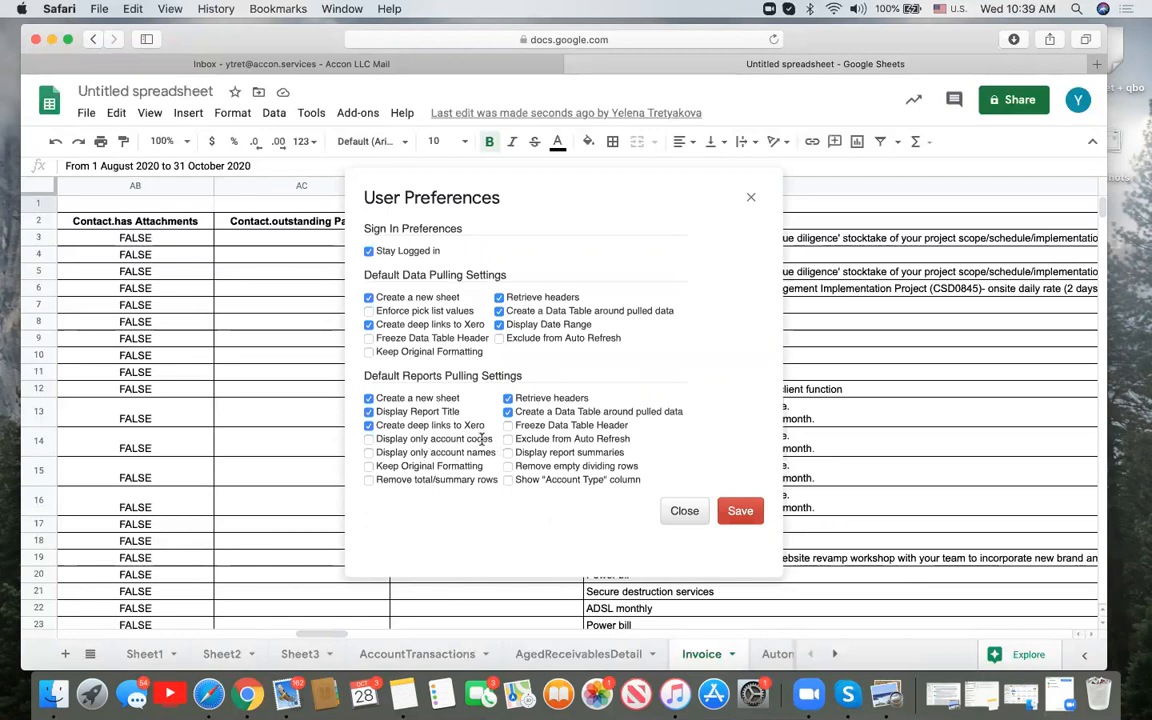
Try the default report options "Display only account codes" and "Show 'Account Type' column", restore both, and close the preferences without saving
click(369, 440)
click(369, 440)
drag(376, 451, 498, 452)
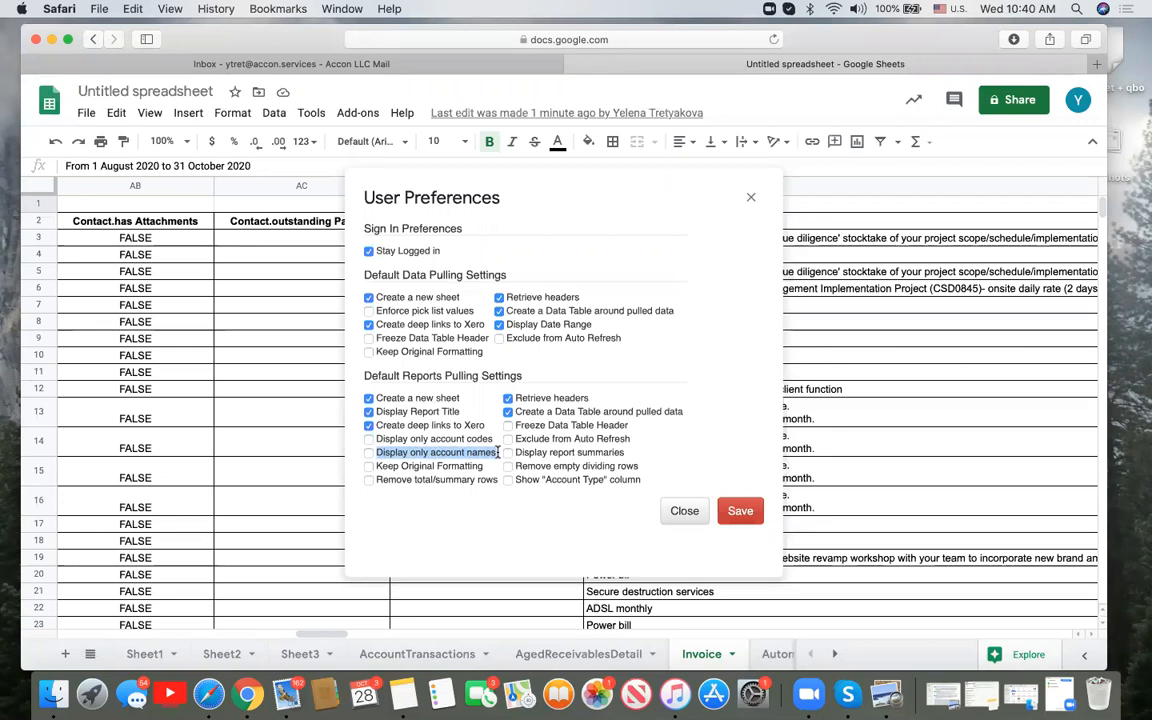
click(369, 440)
click(369, 440)
click(508, 481)
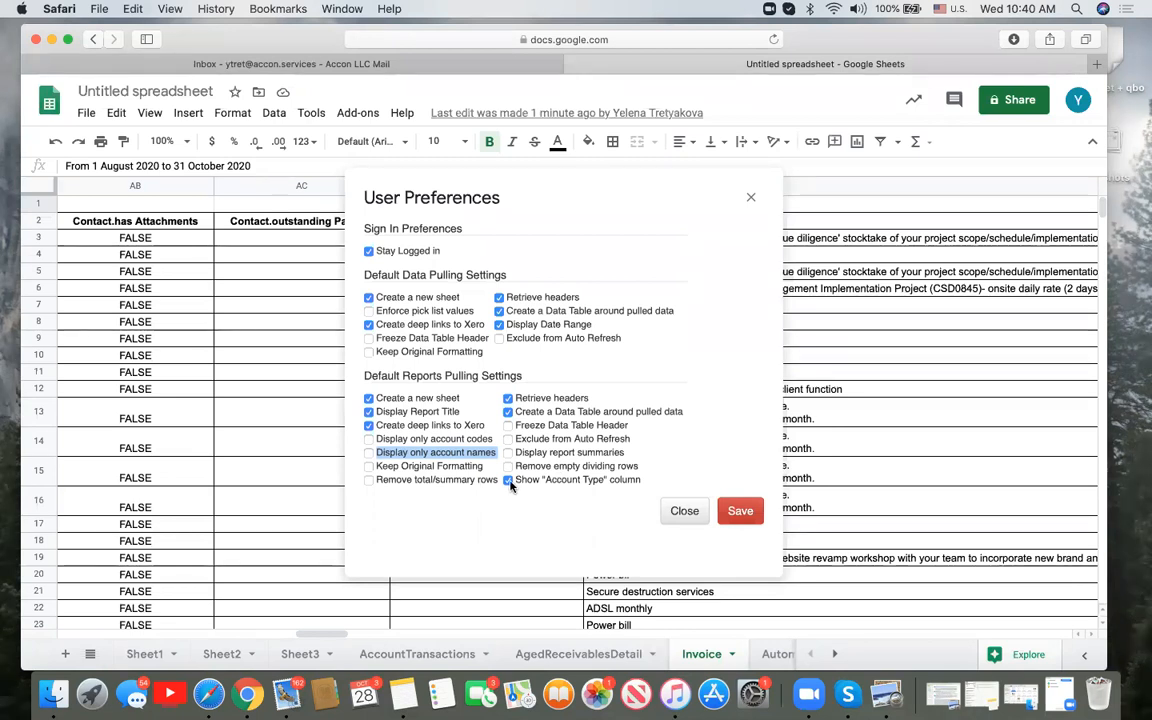
click(509, 481)
click(684, 511)
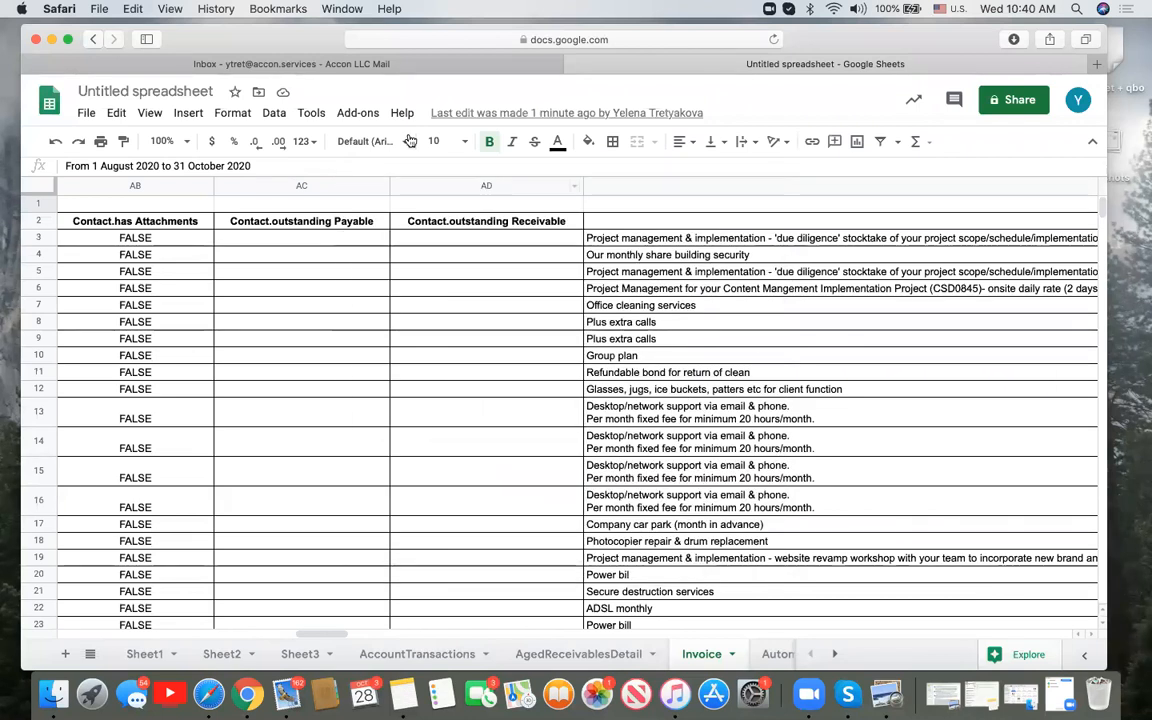
click(372, 117)
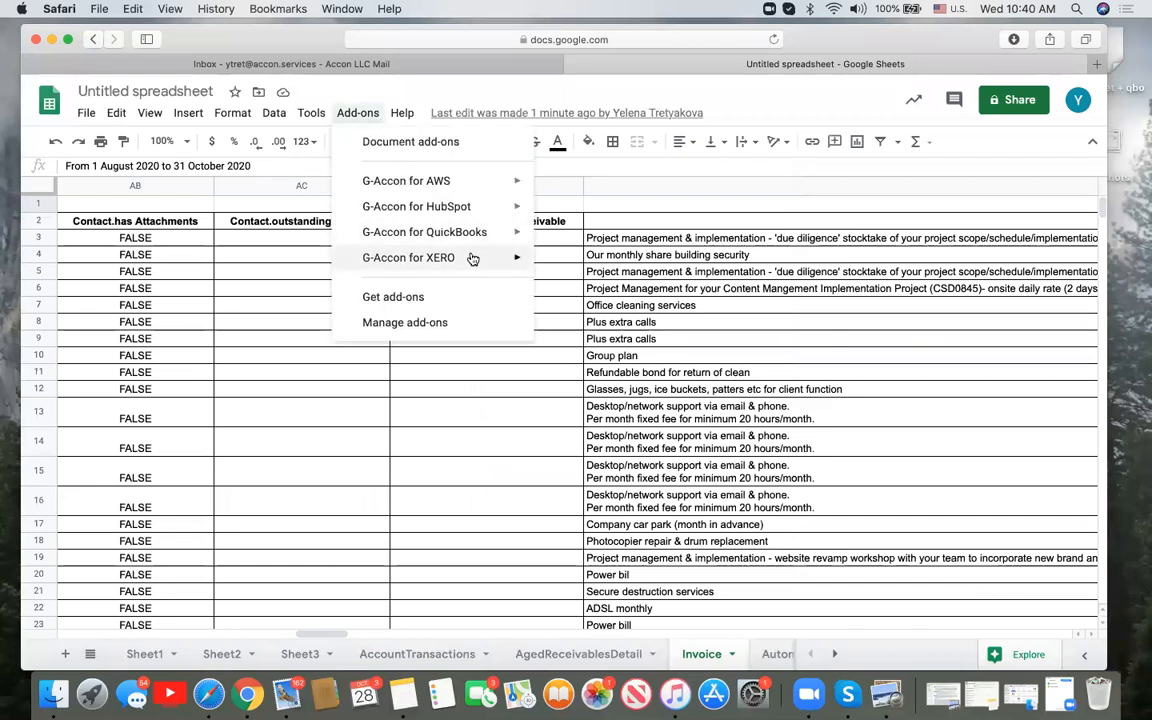
mouse_move(473, 259)
mouse_move(676, 345)
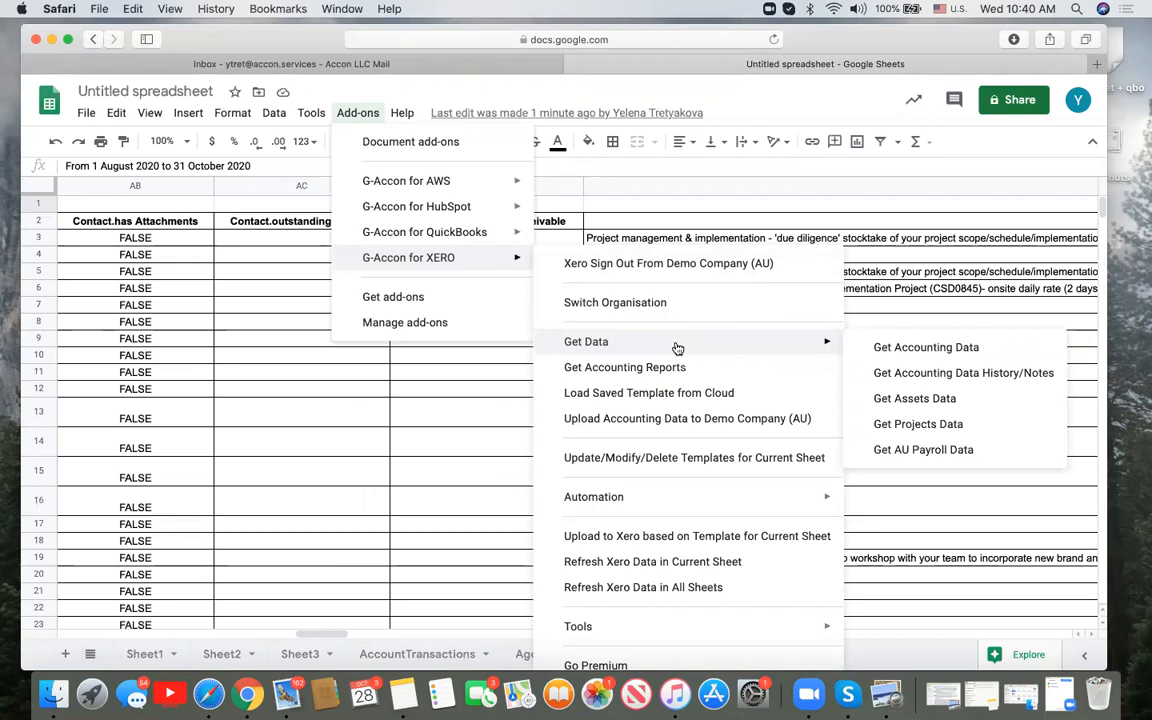
click(688, 175)
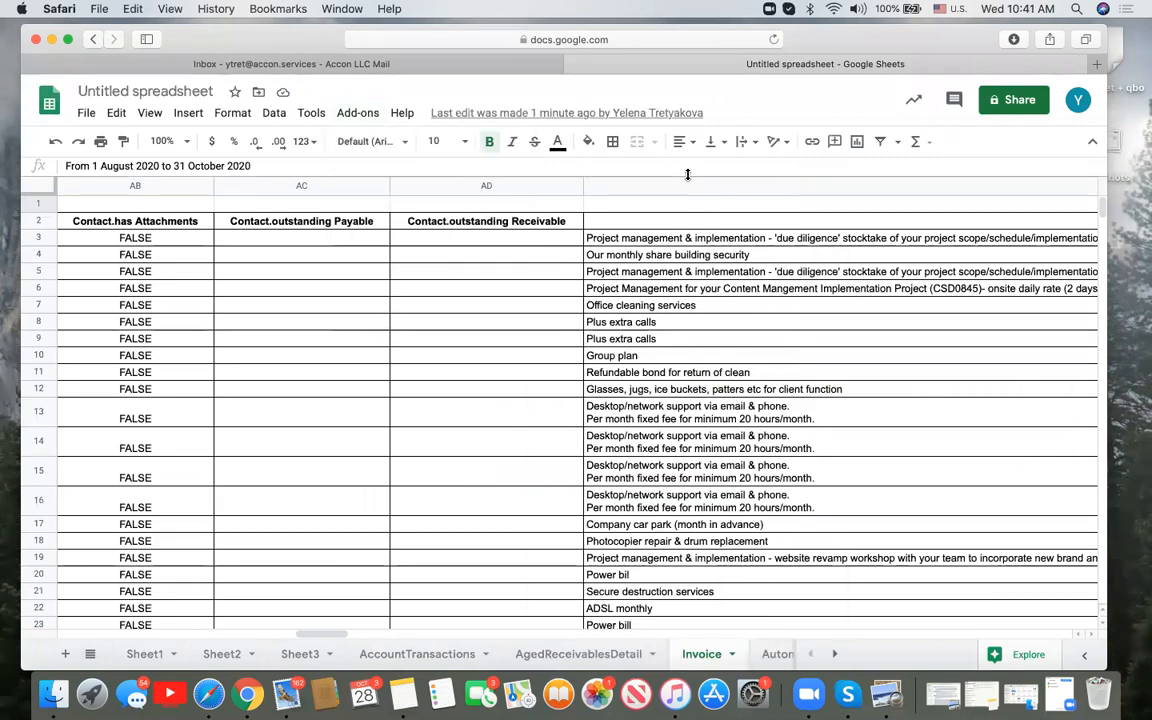